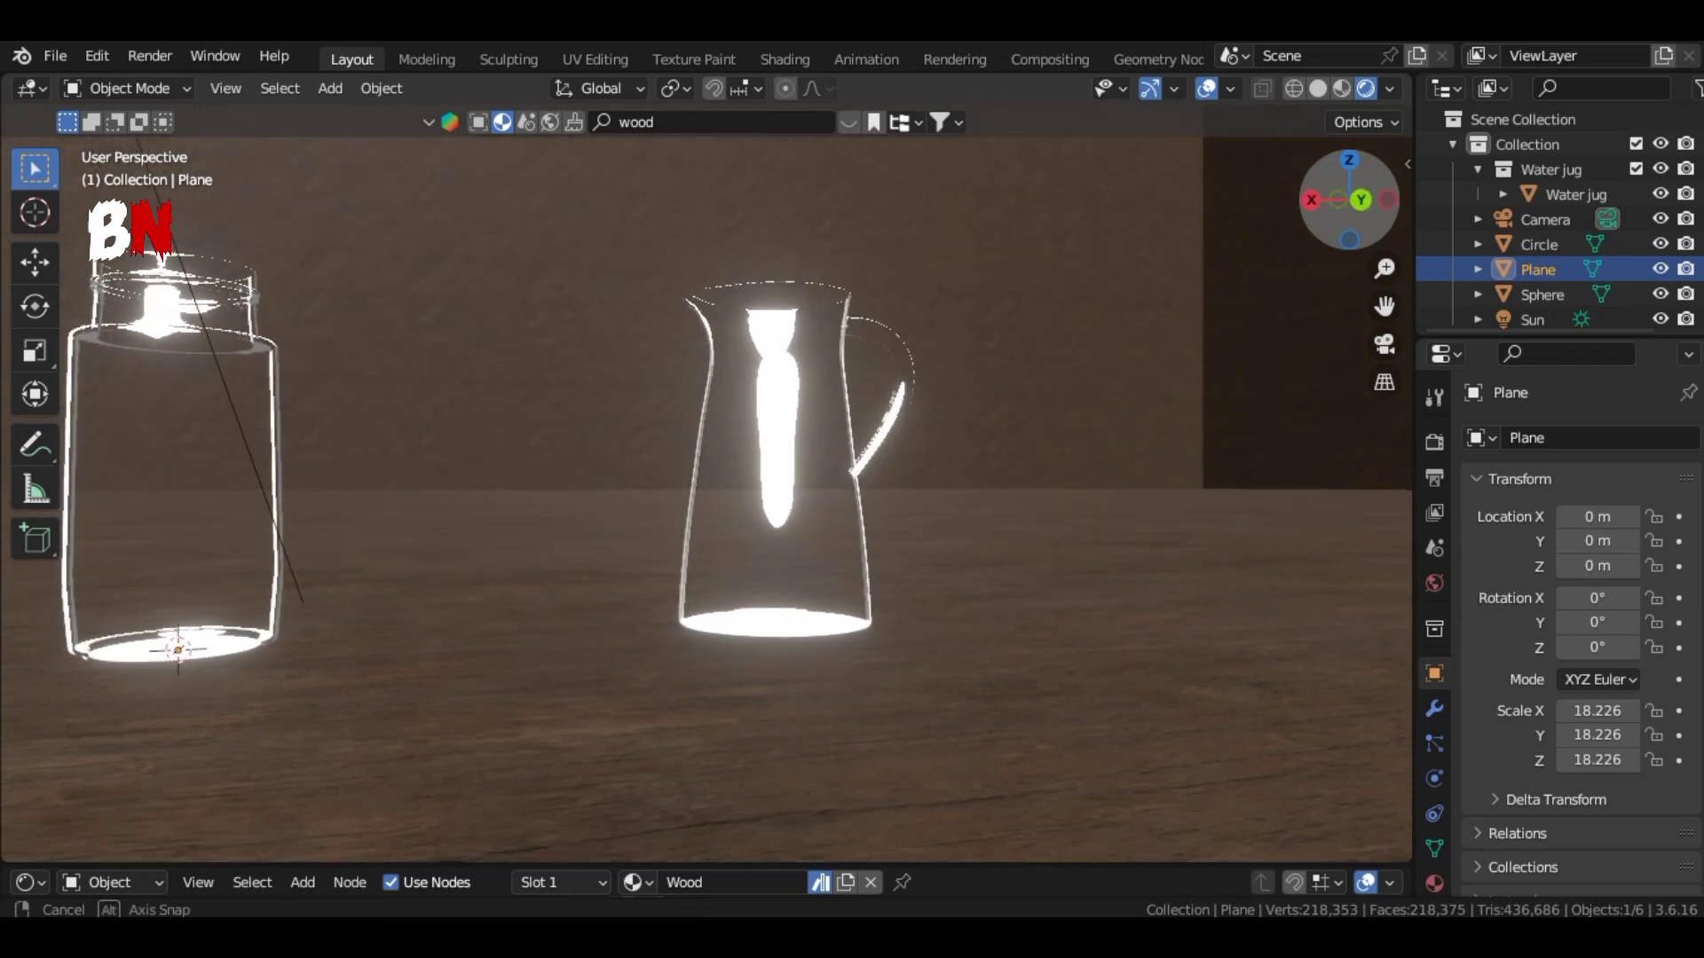
{"action": "left_click_drag", "start_coordinate": [1382, 305], "coordinate": [1703, 307]}
{"action": "left_click_drag", "start_coordinate": [1363, 341], "coordinate": [1317, 360]}
{"action": "scroll", "coordinate": [1285, 381], "scroll_direction": "down", "scroll_amount": 1}
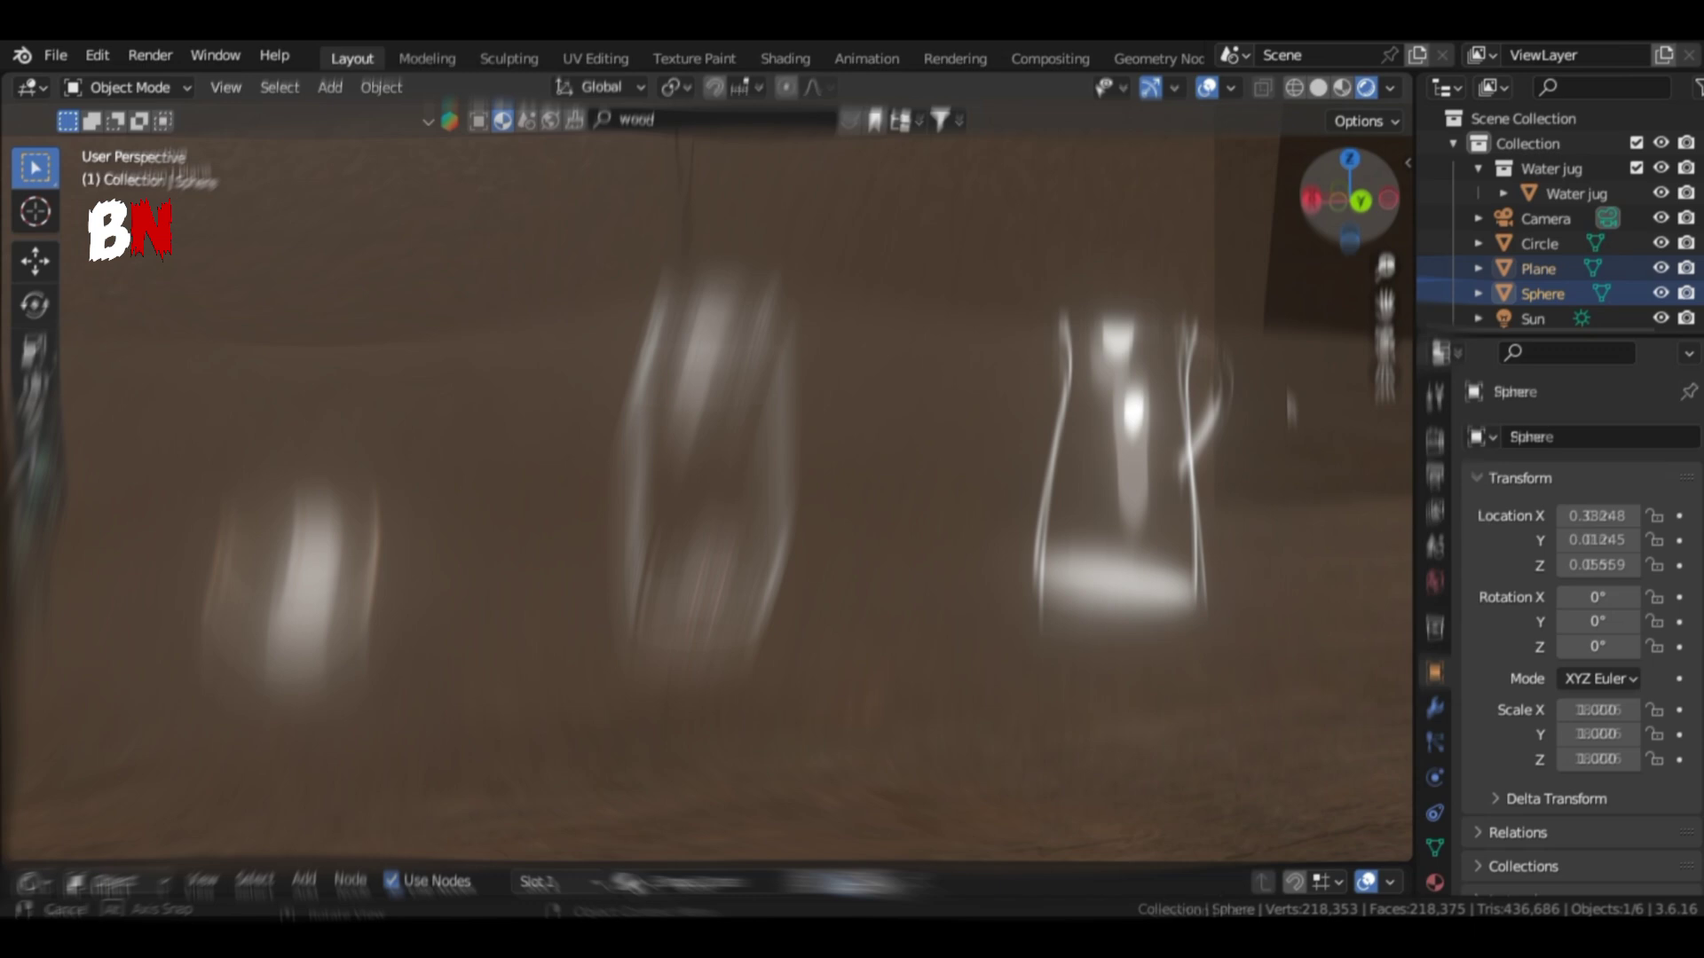
{"action": "left_click_drag", "start_coordinate": [1349, 200], "coordinate": [1204, 201]}
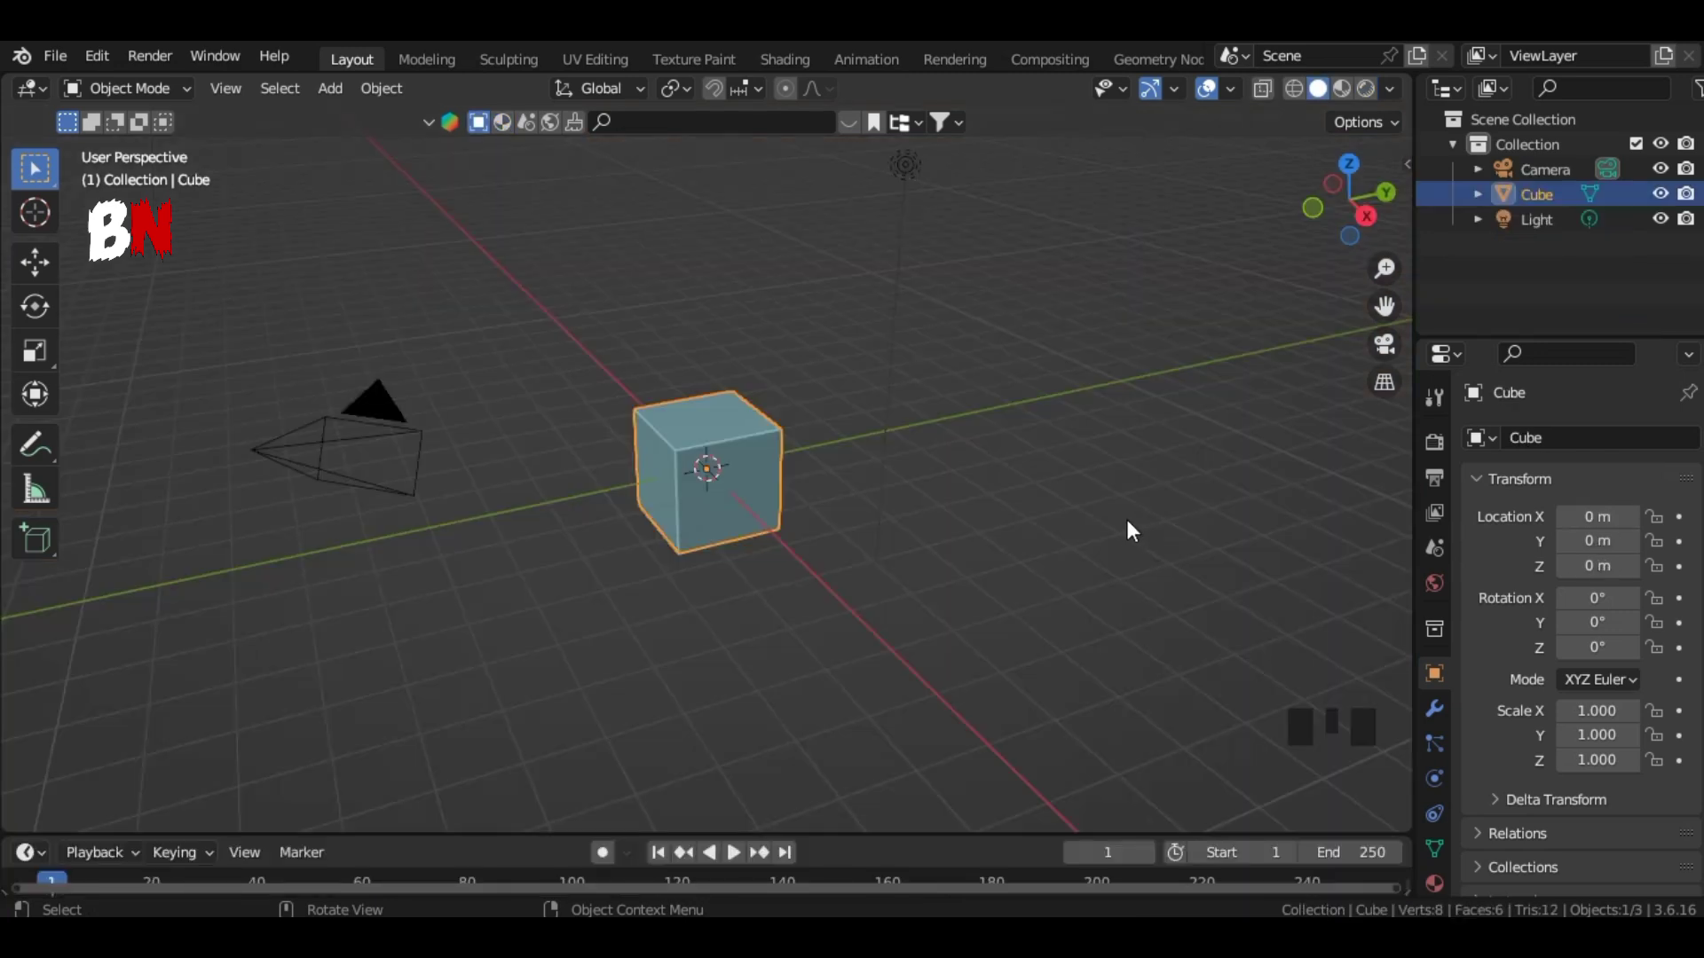
Step: Delete all the default objects from the scene
{"action": "key", "text": "a"}
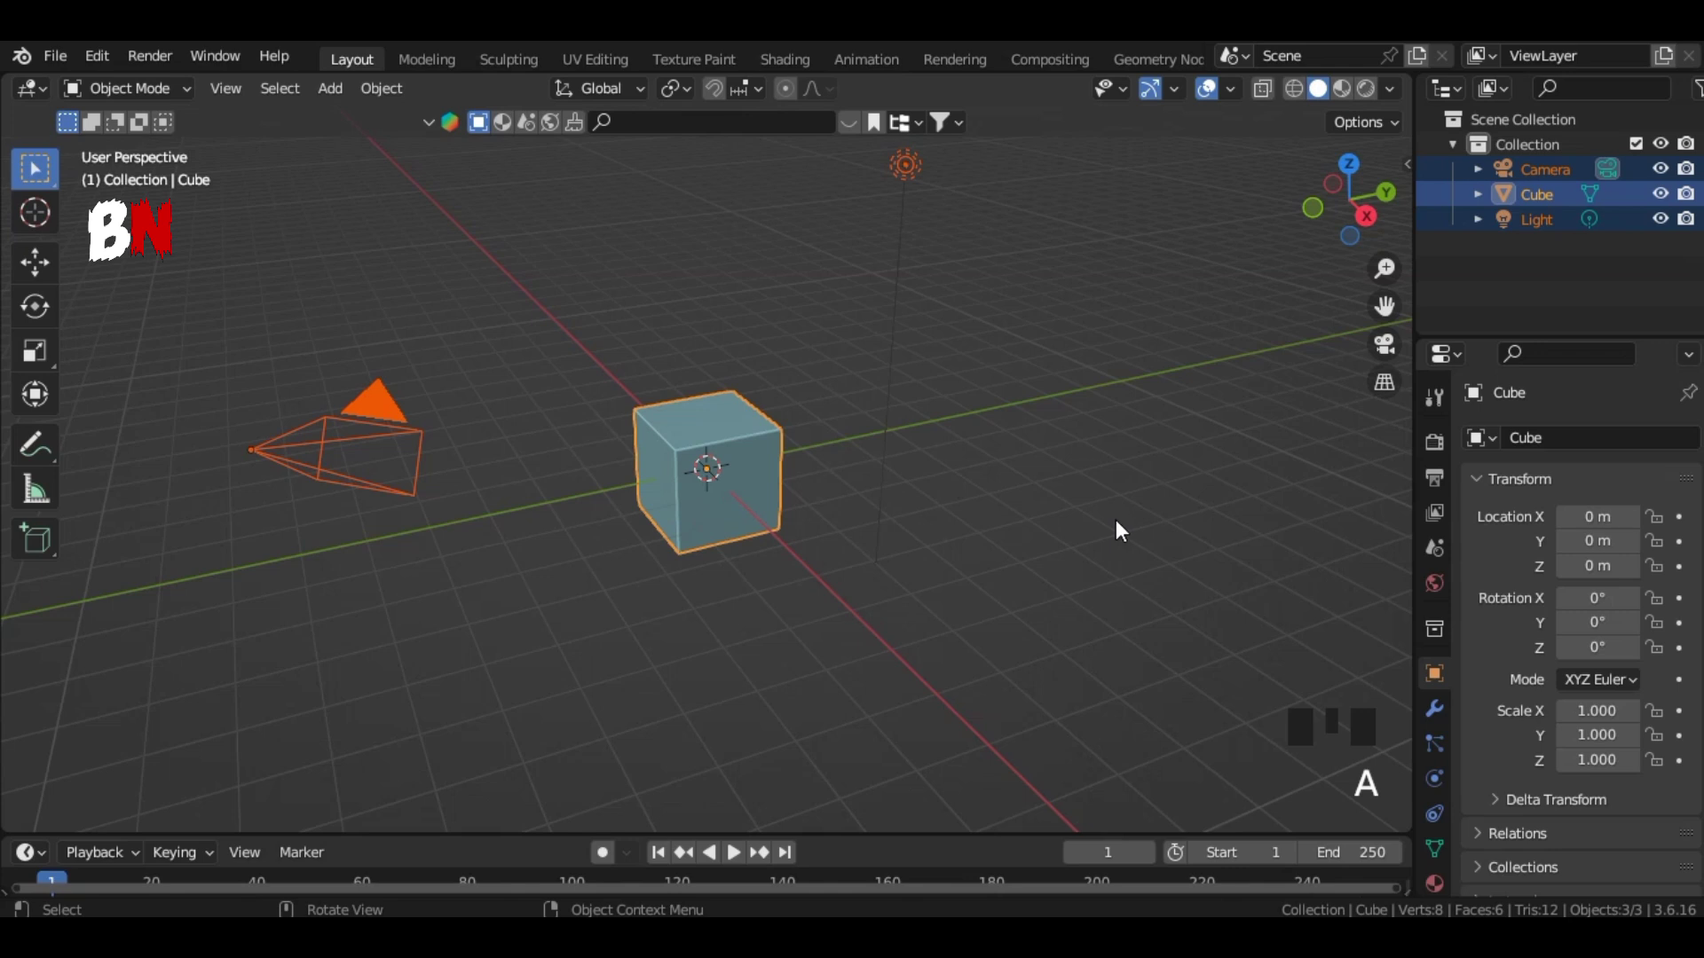
{"action": "key", "text": "Delete"}
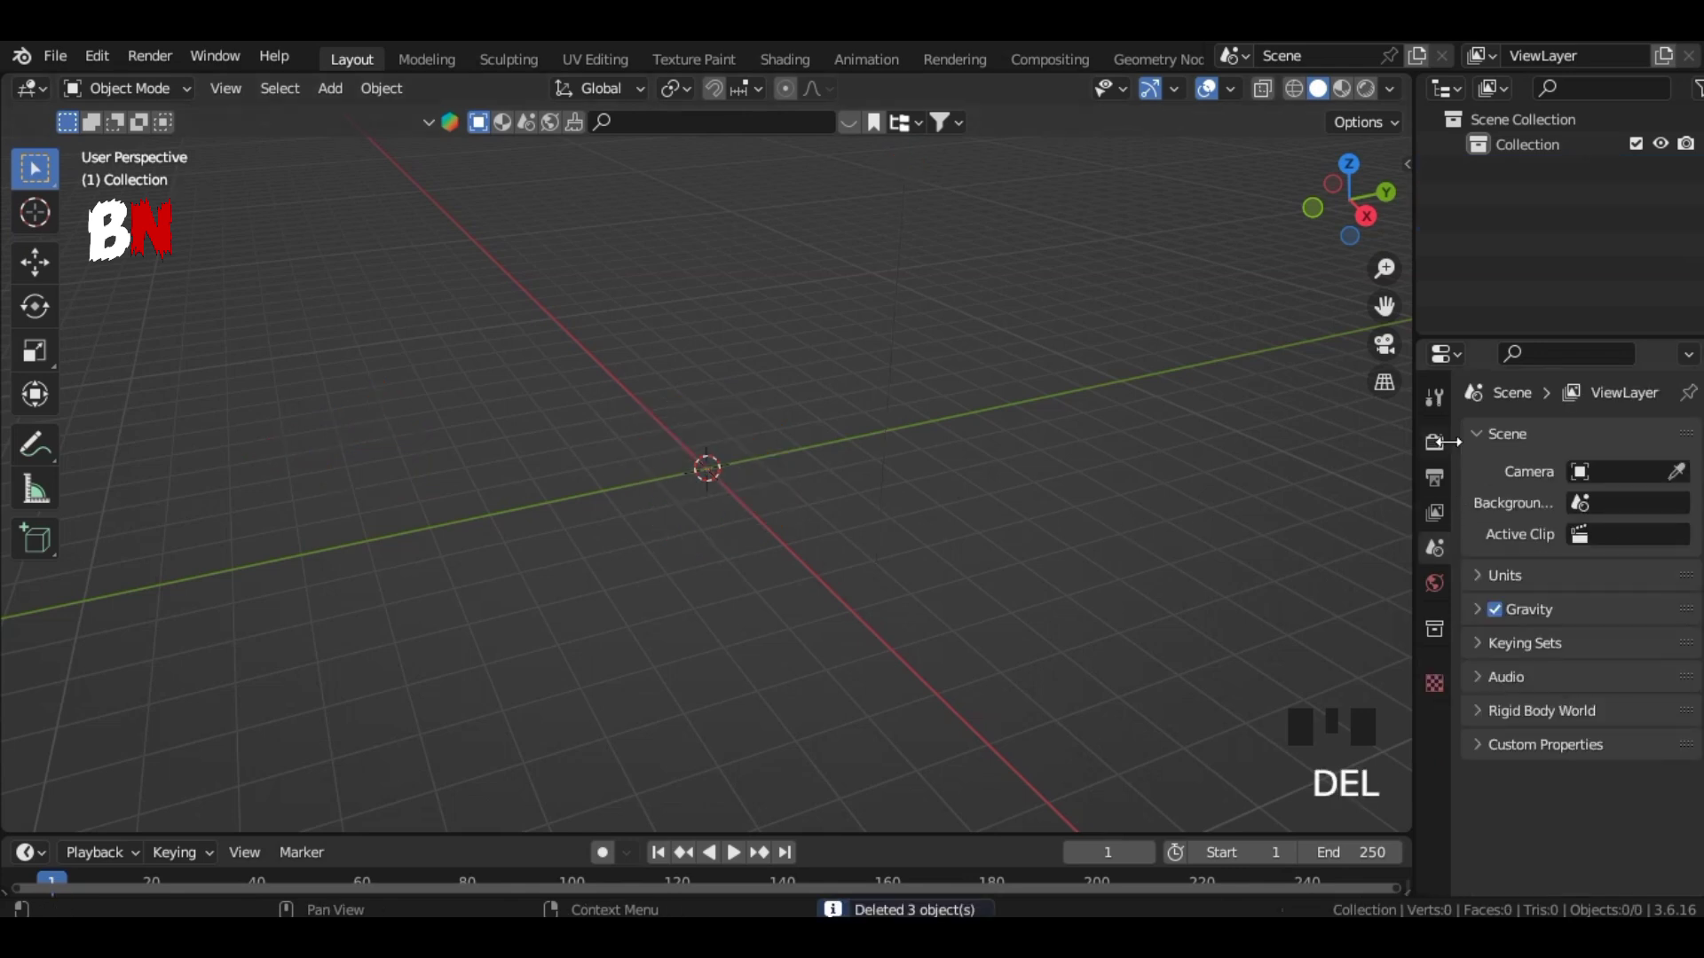
Step: Enable Ambient Occlusion and Bloom in the Eevee render settings
{"action": "left_click", "coordinate": [1434, 444]}
{"action": "left_click", "coordinate": [1495, 614]}
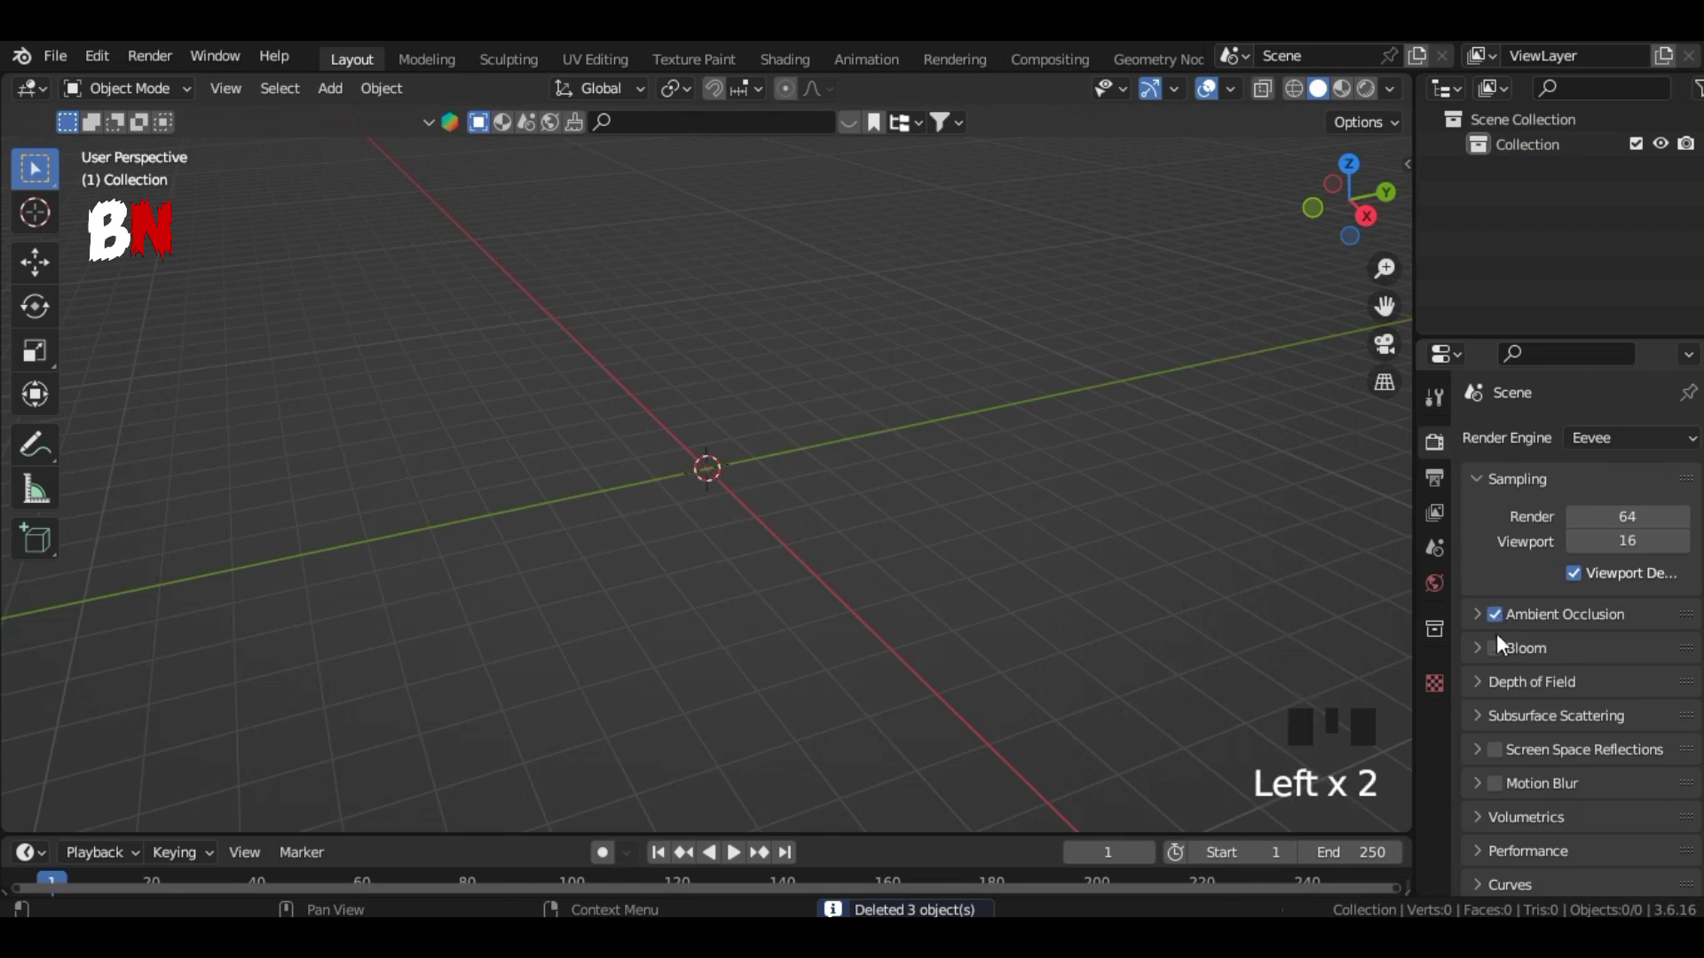
{"action": "left_click", "coordinate": [1494, 650]}
Step: Set the color management view transform to Standard
{"action": "scroll", "coordinate": [1563, 669], "scroll_direction": "down", "scroll_amount": 6}
{"action": "scroll", "coordinate": [1586, 648], "scroll_direction": "down", "scroll_amount": 6}
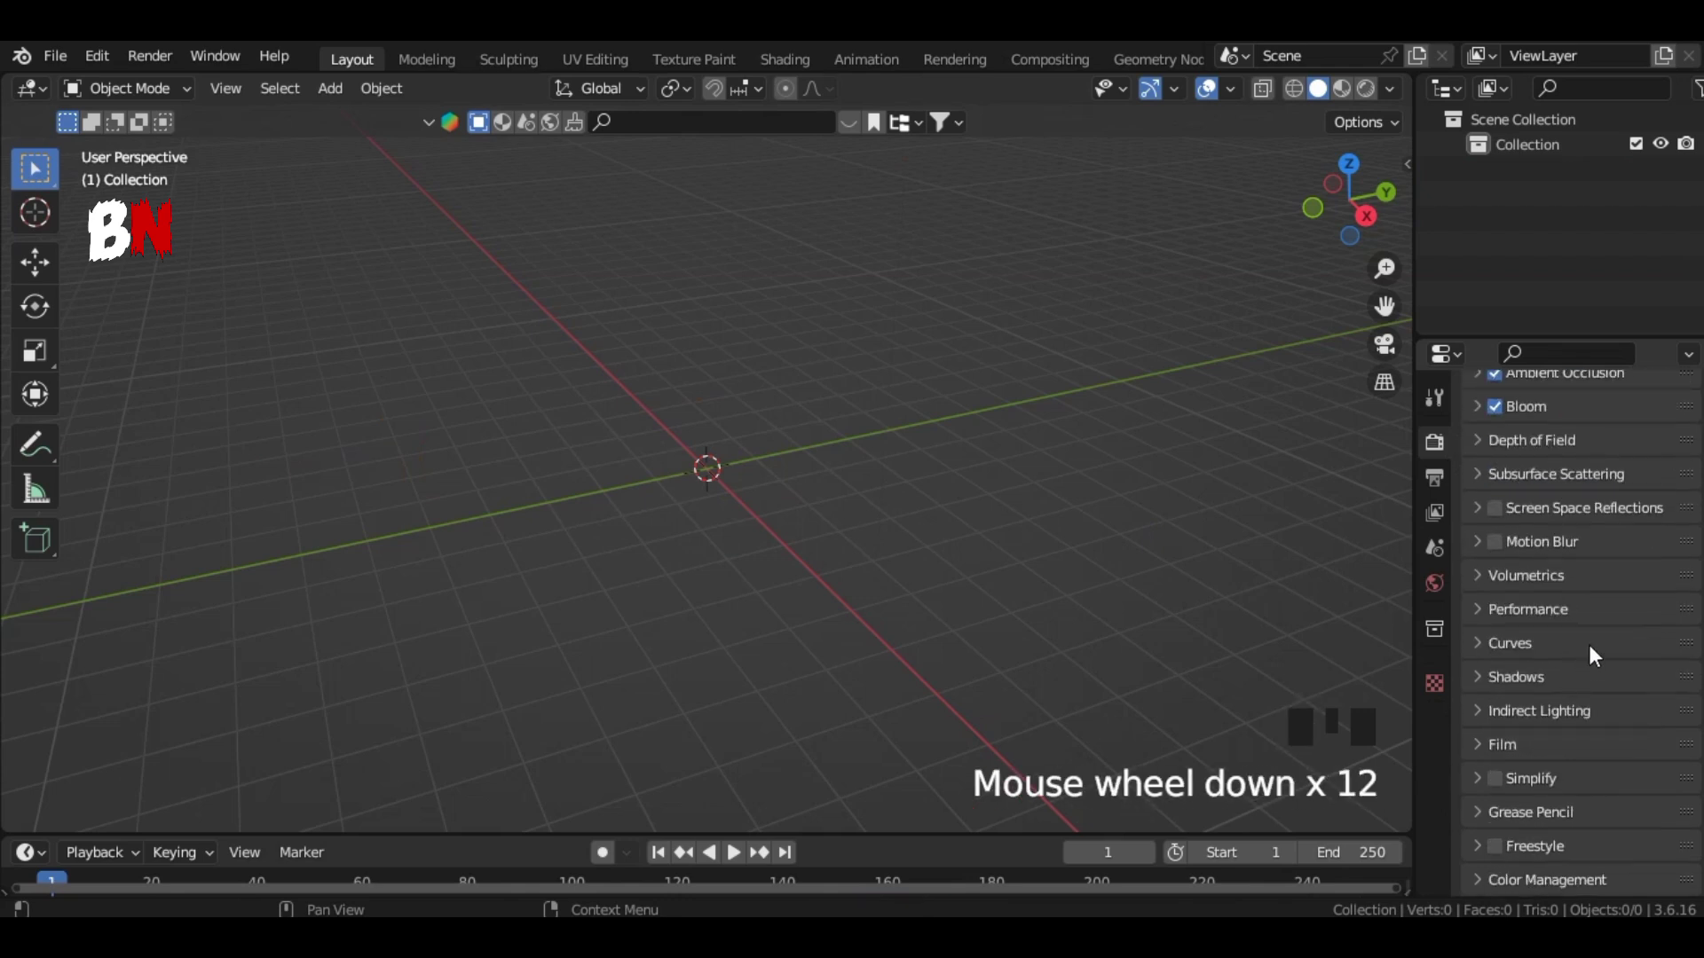
{"action": "left_click", "coordinate": [1486, 879]}
{"action": "scroll", "coordinate": [1633, 750], "scroll_direction": "down", "scroll_amount": 7}
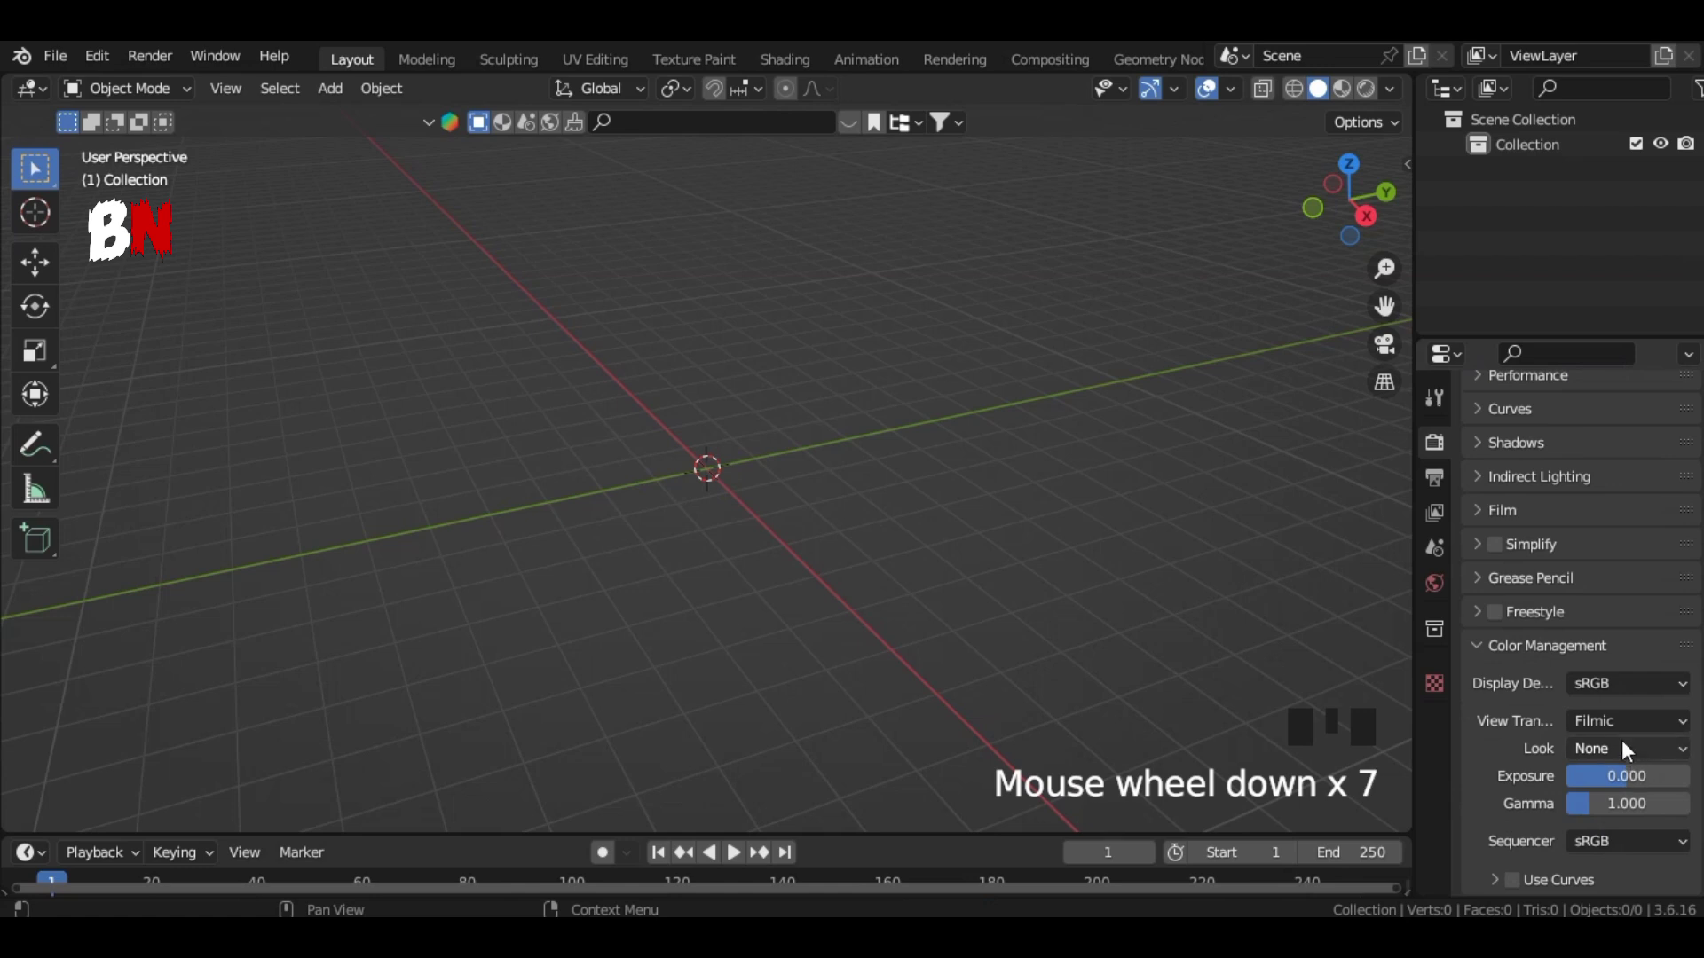
{"action": "left_click", "coordinate": [1622, 719]}
{"action": "left_click", "coordinate": [1576, 748]}
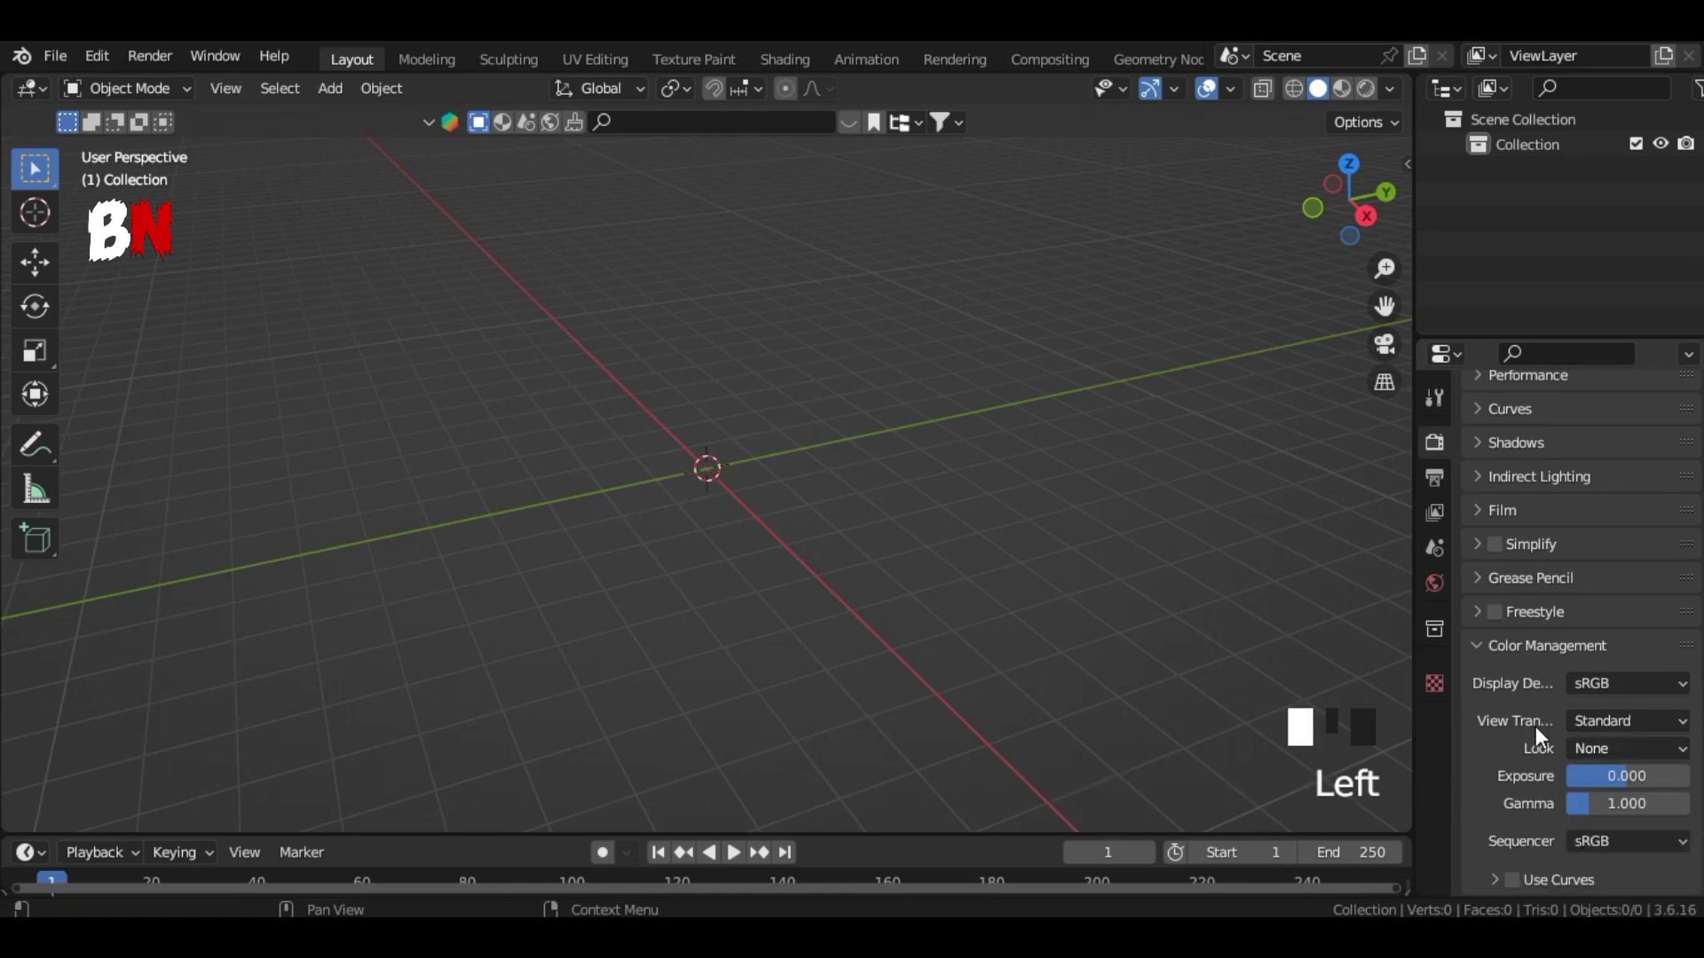
{"action": "left_click", "coordinate": [1477, 644]}
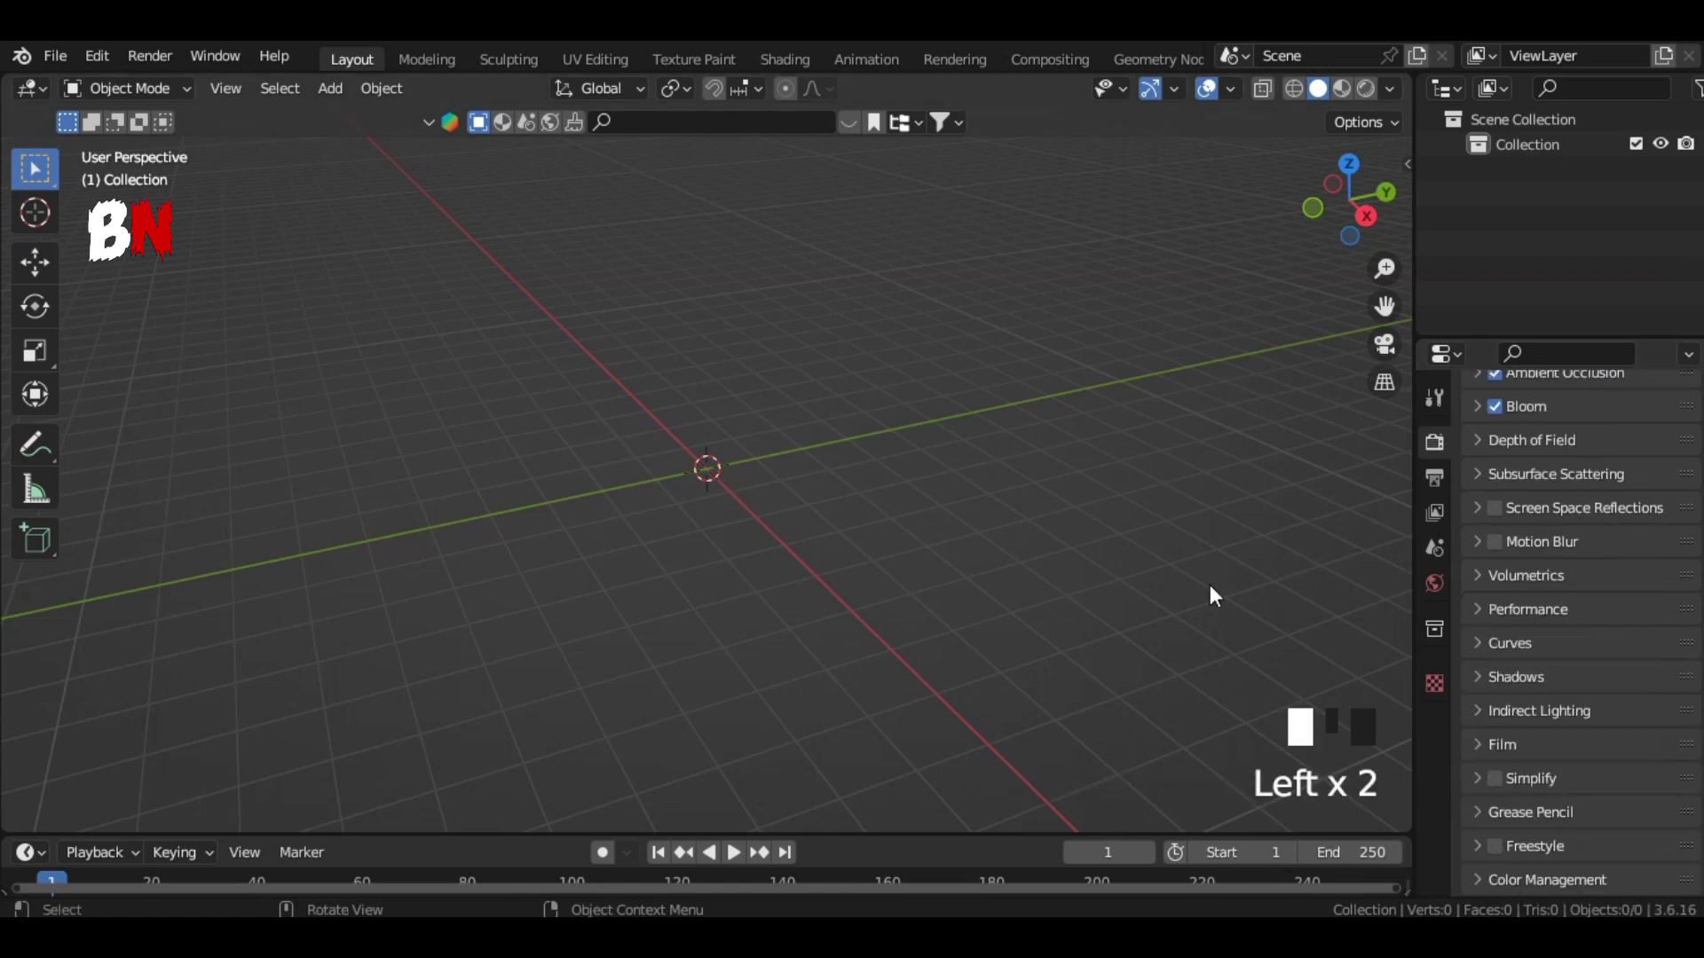
Step: Search the add-on preferences for "Node" to check whether Node Wrangler is enabled, and close the preferences
{"action": "left_click", "coordinate": [96, 59]}
{"action": "left_click", "coordinate": [116, 410]}
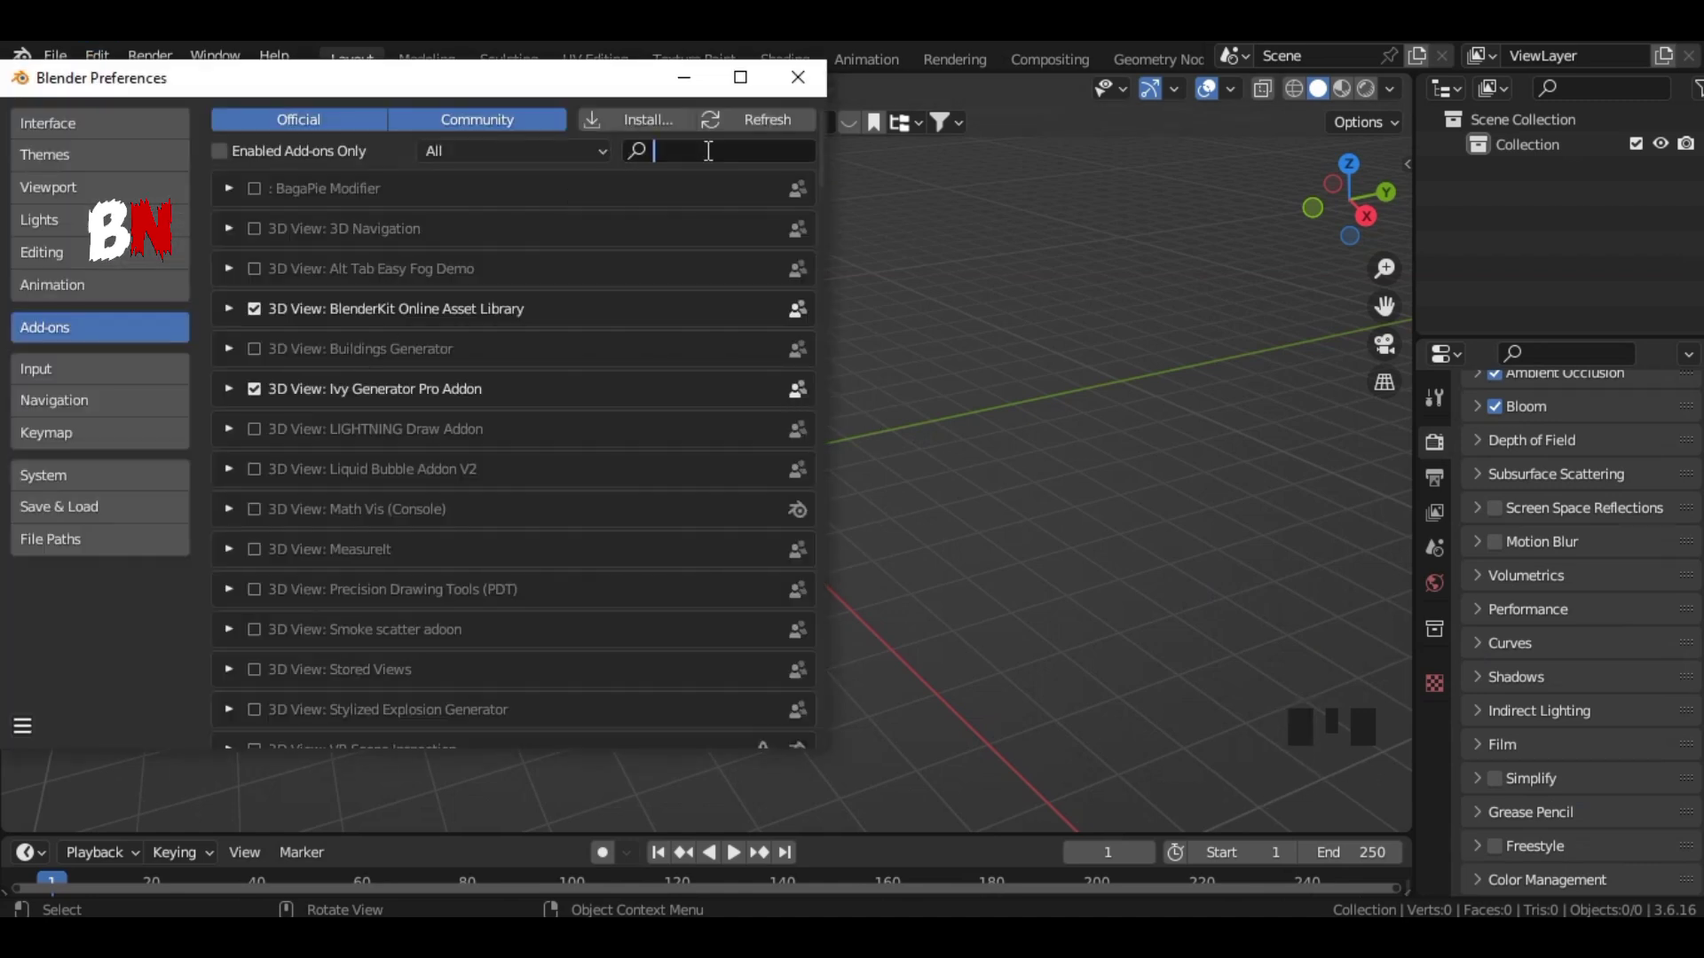
{"action": "type", "text": "Node"}
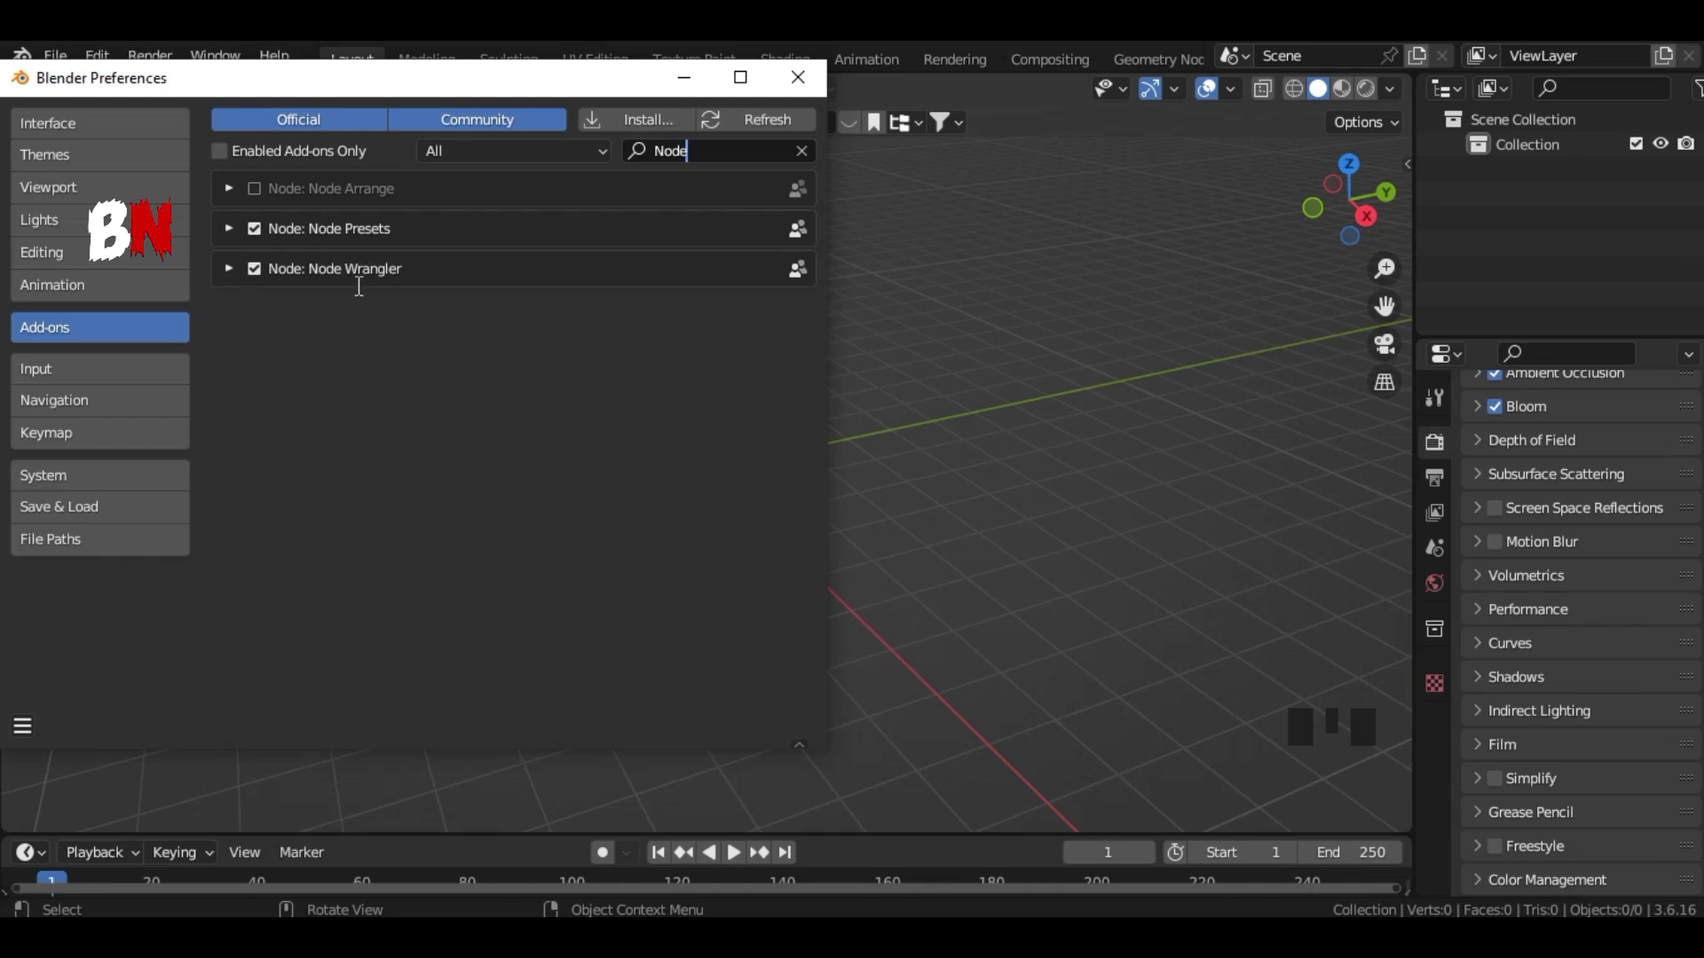
{"action": "left_click", "coordinate": [23, 726]}
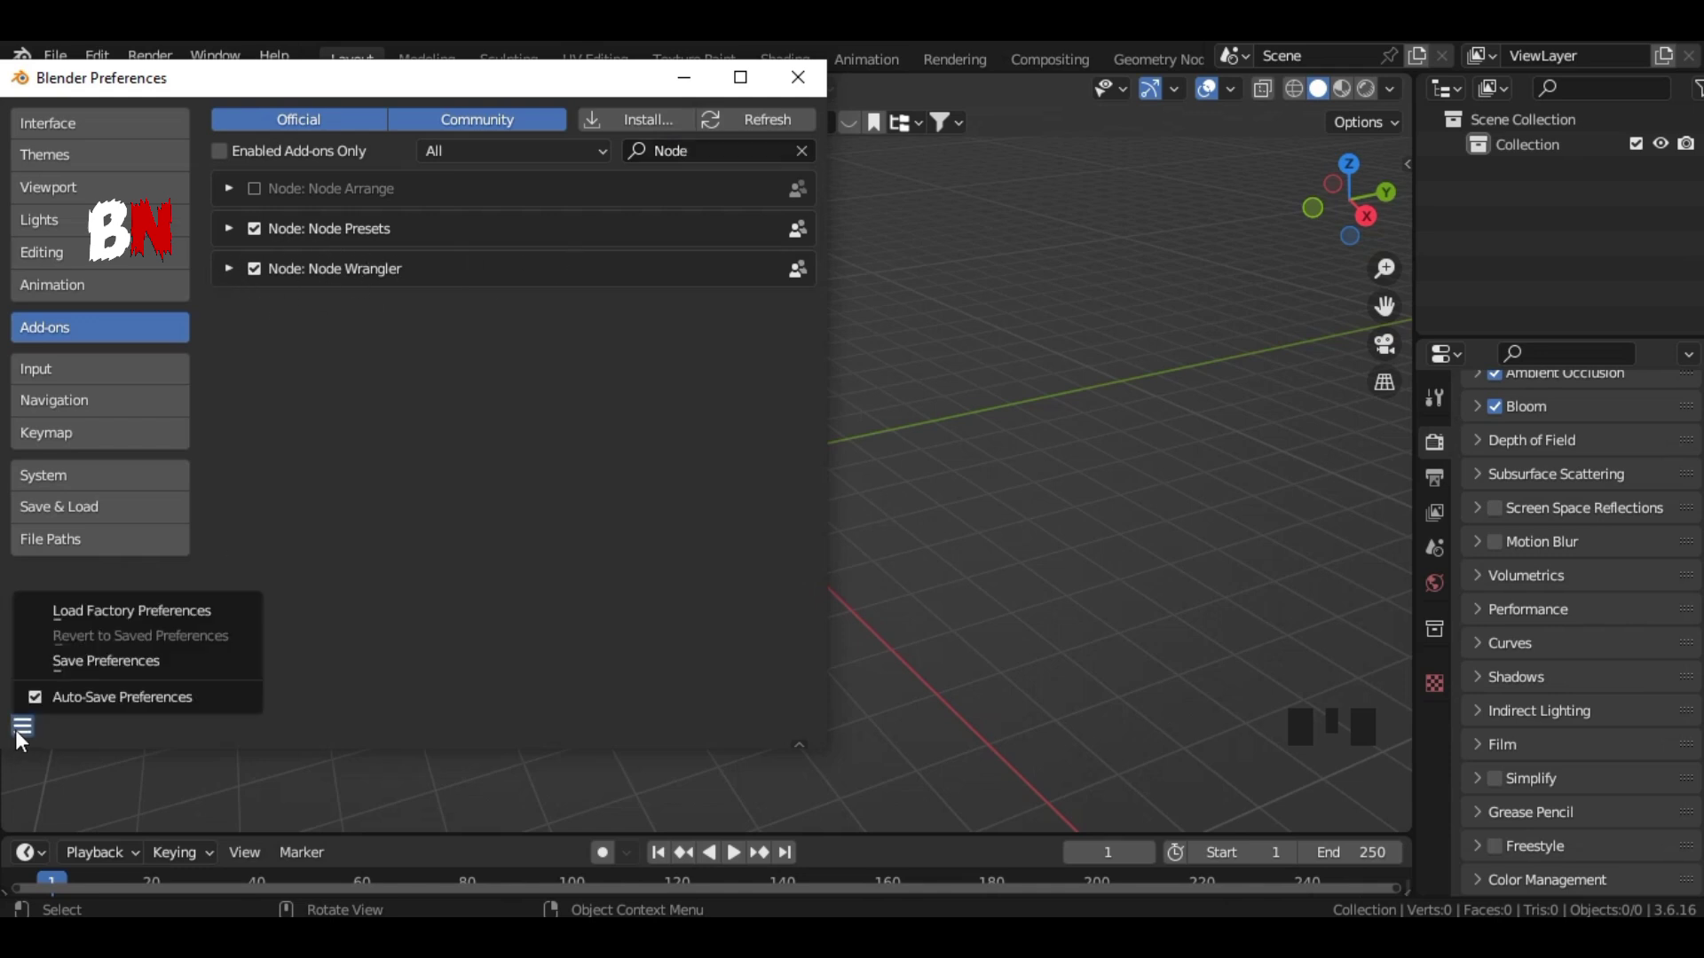
{"action": "left_click", "coordinate": [147, 688]}
{"action": "left_click", "coordinate": [798, 77]}
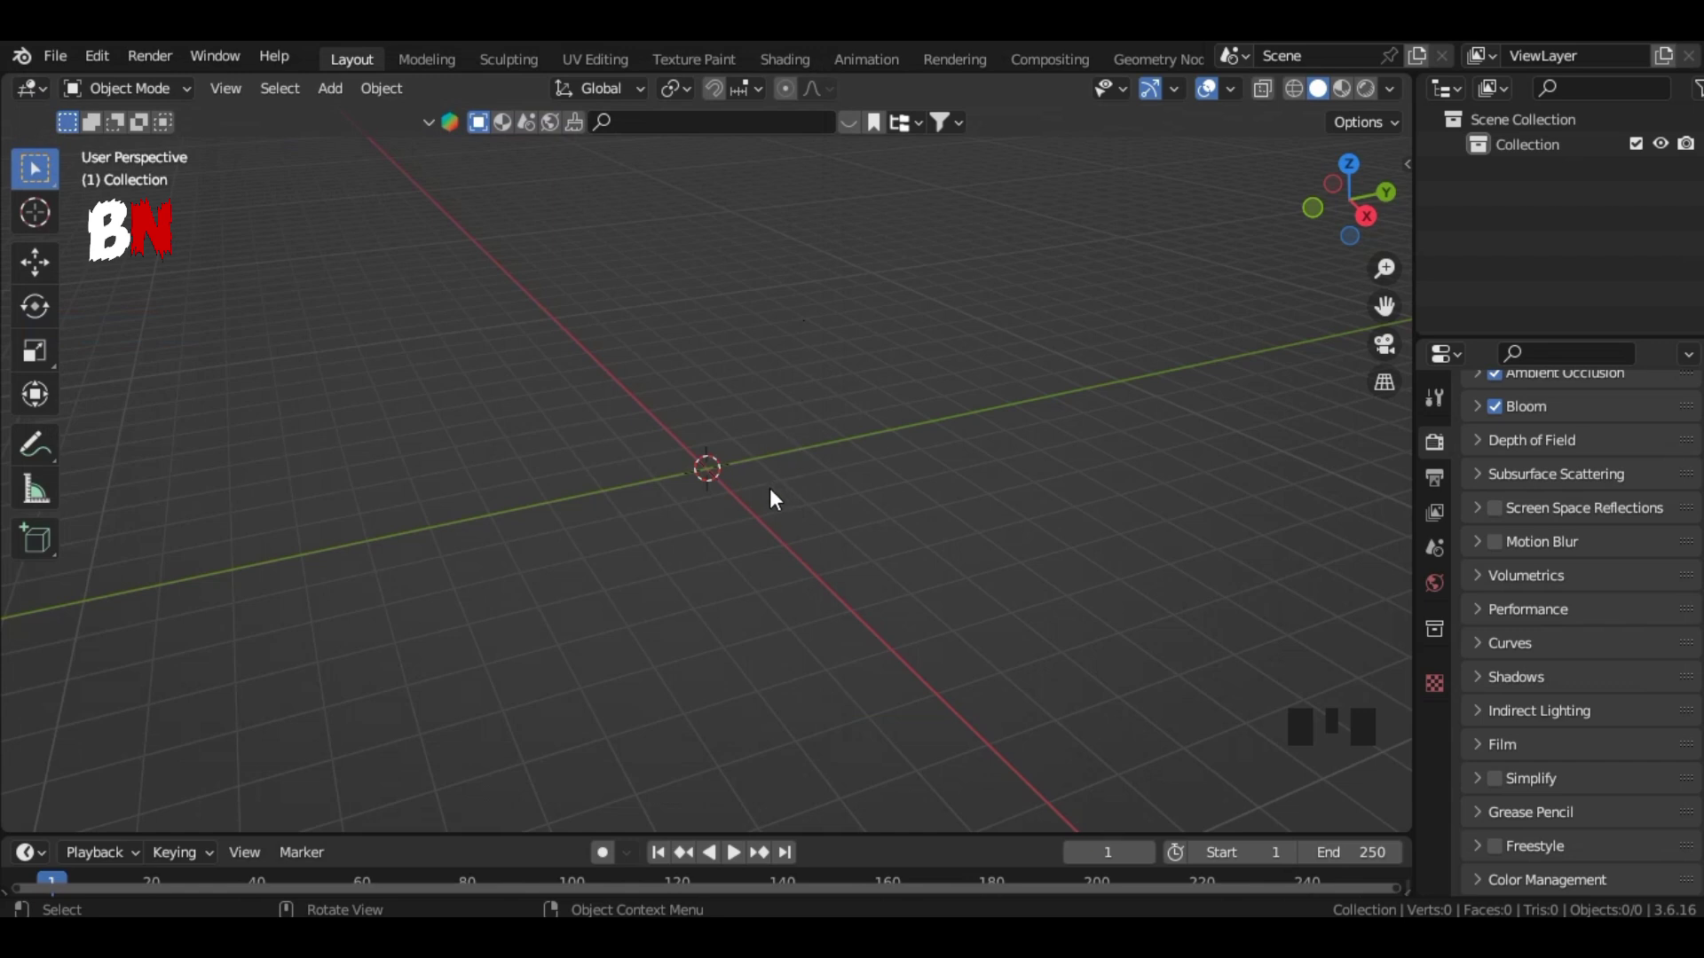
Step: Search the BlenderKit model library for "glass jug" and import the handled water jug into the scene
{"action": "left_click", "coordinate": [754, 121]}
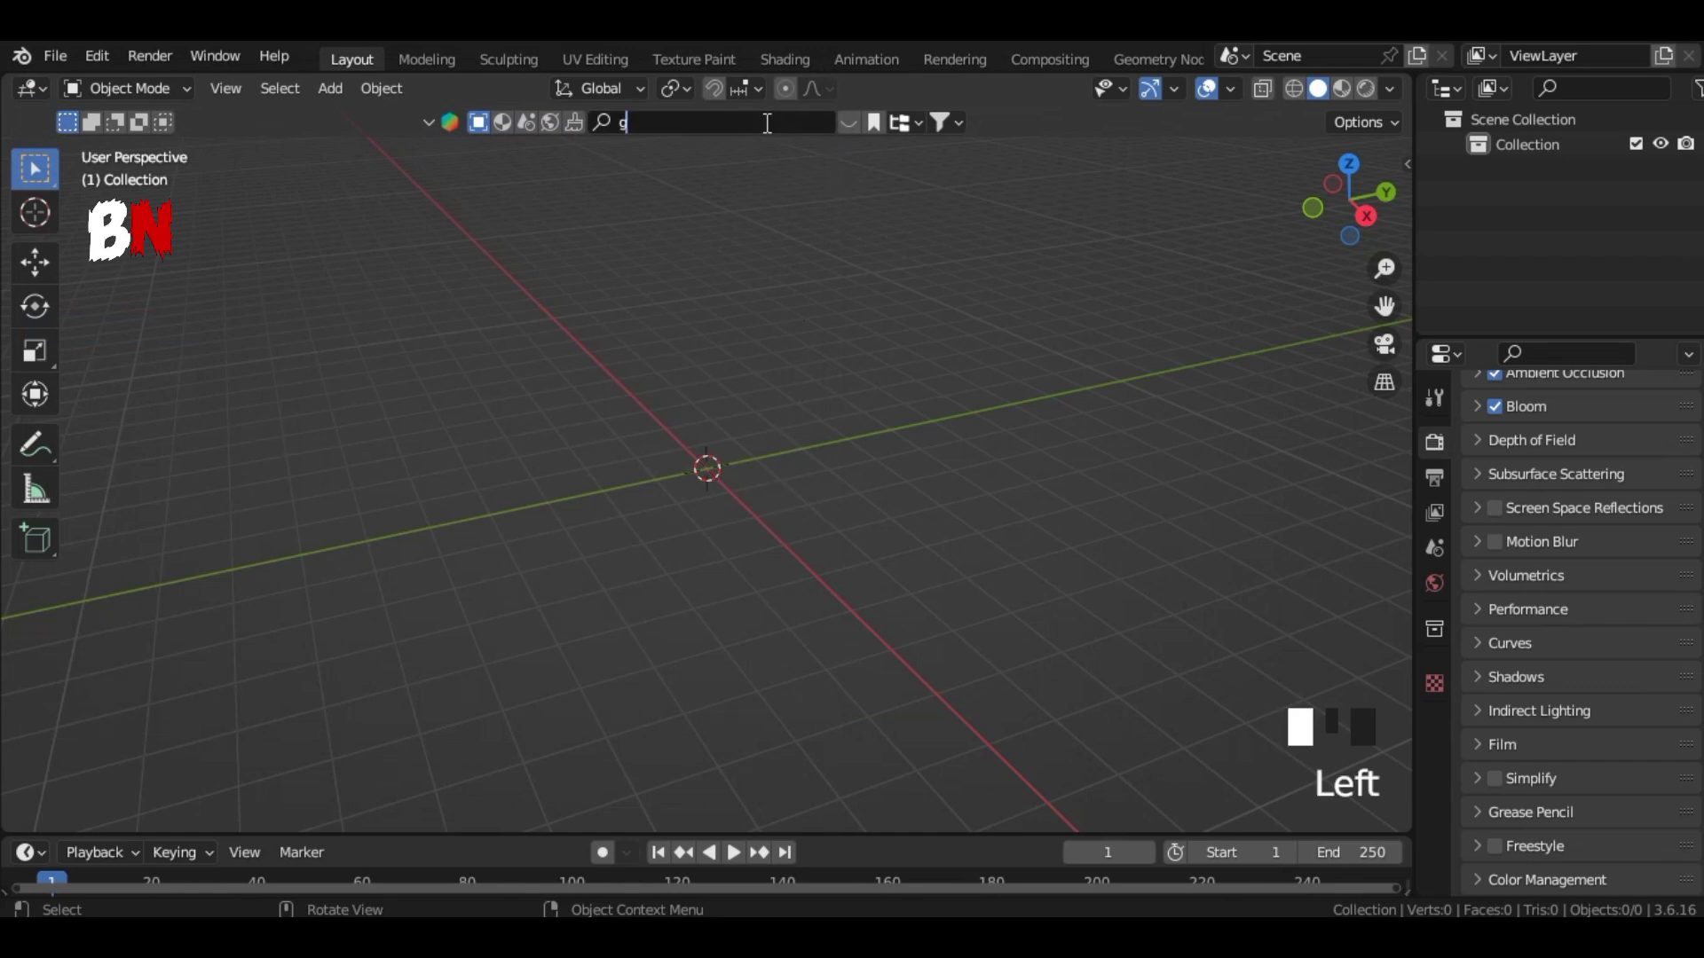
{"action": "type", "text": "glass jug"}
{"action": "key", "text": "Return"}
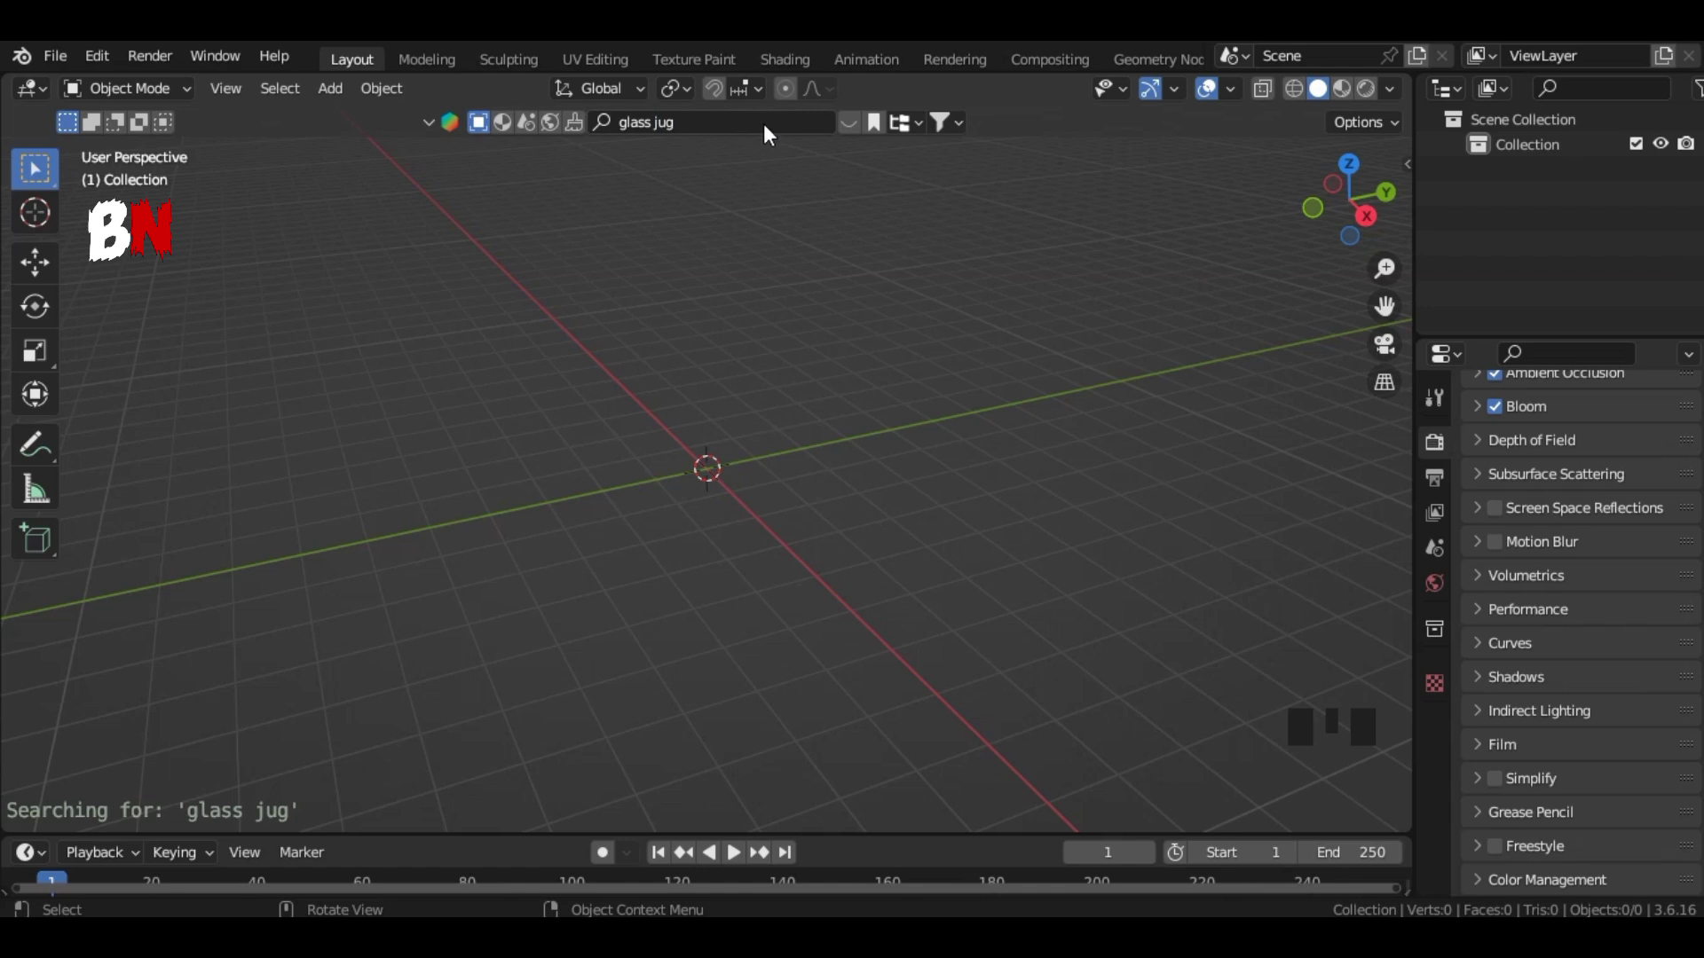
{"action": "left_click", "coordinate": [1168, 303]}
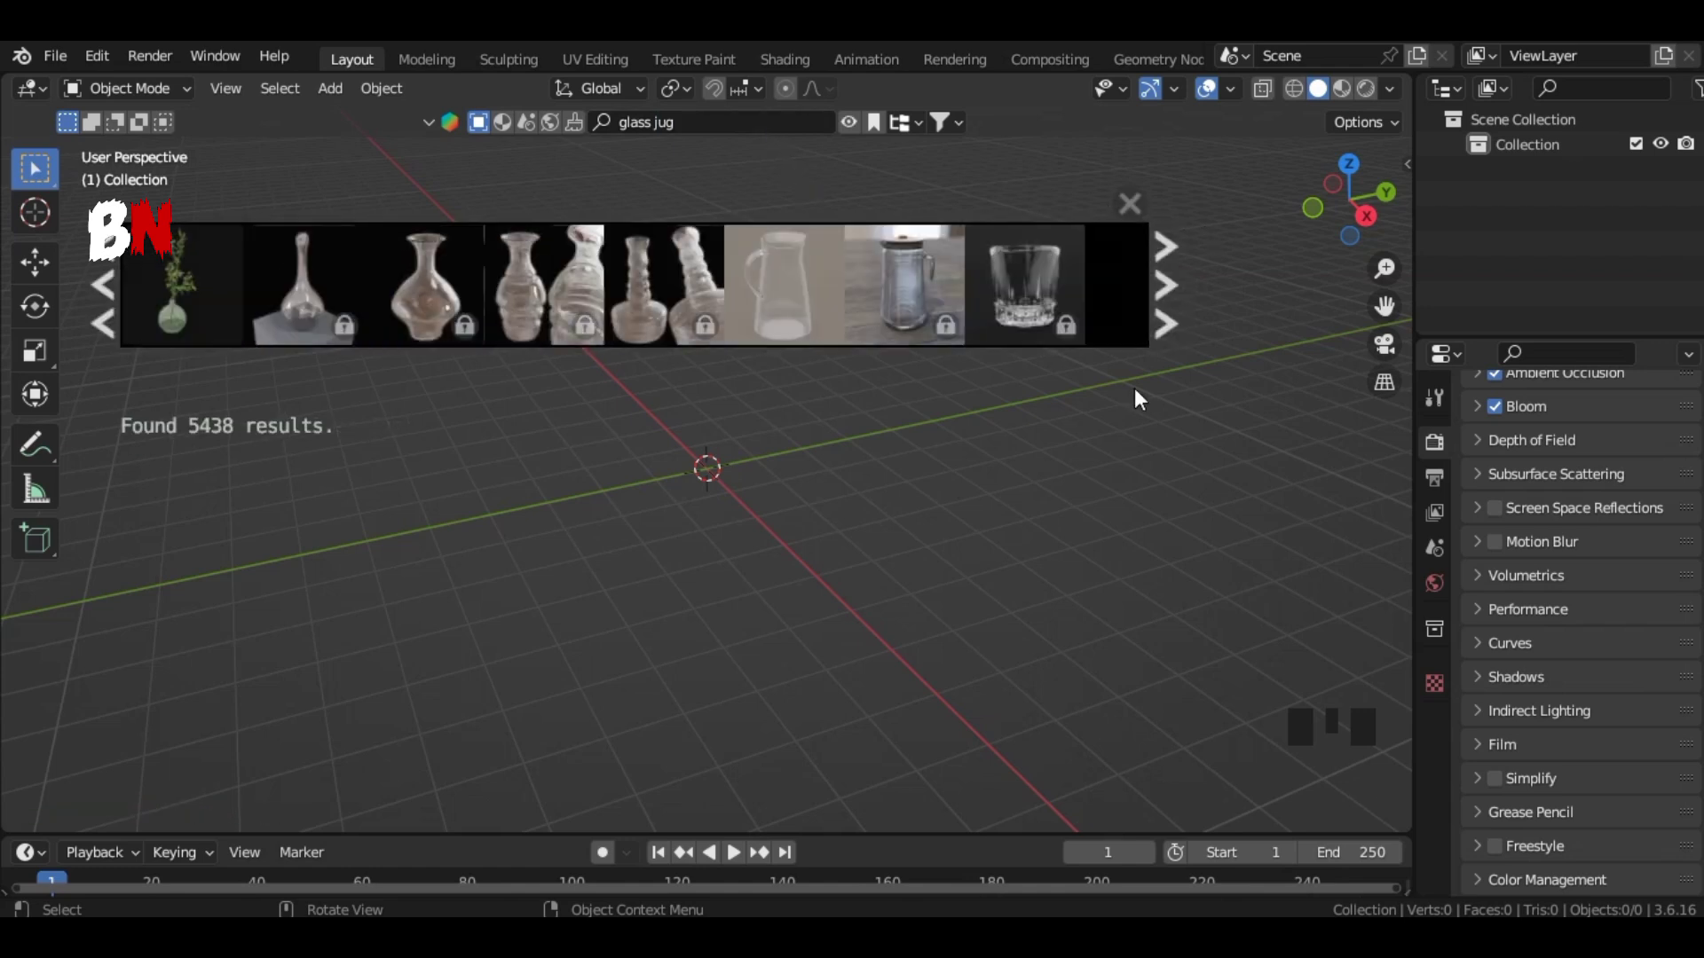
{"action": "left_click", "coordinate": [779, 289]}
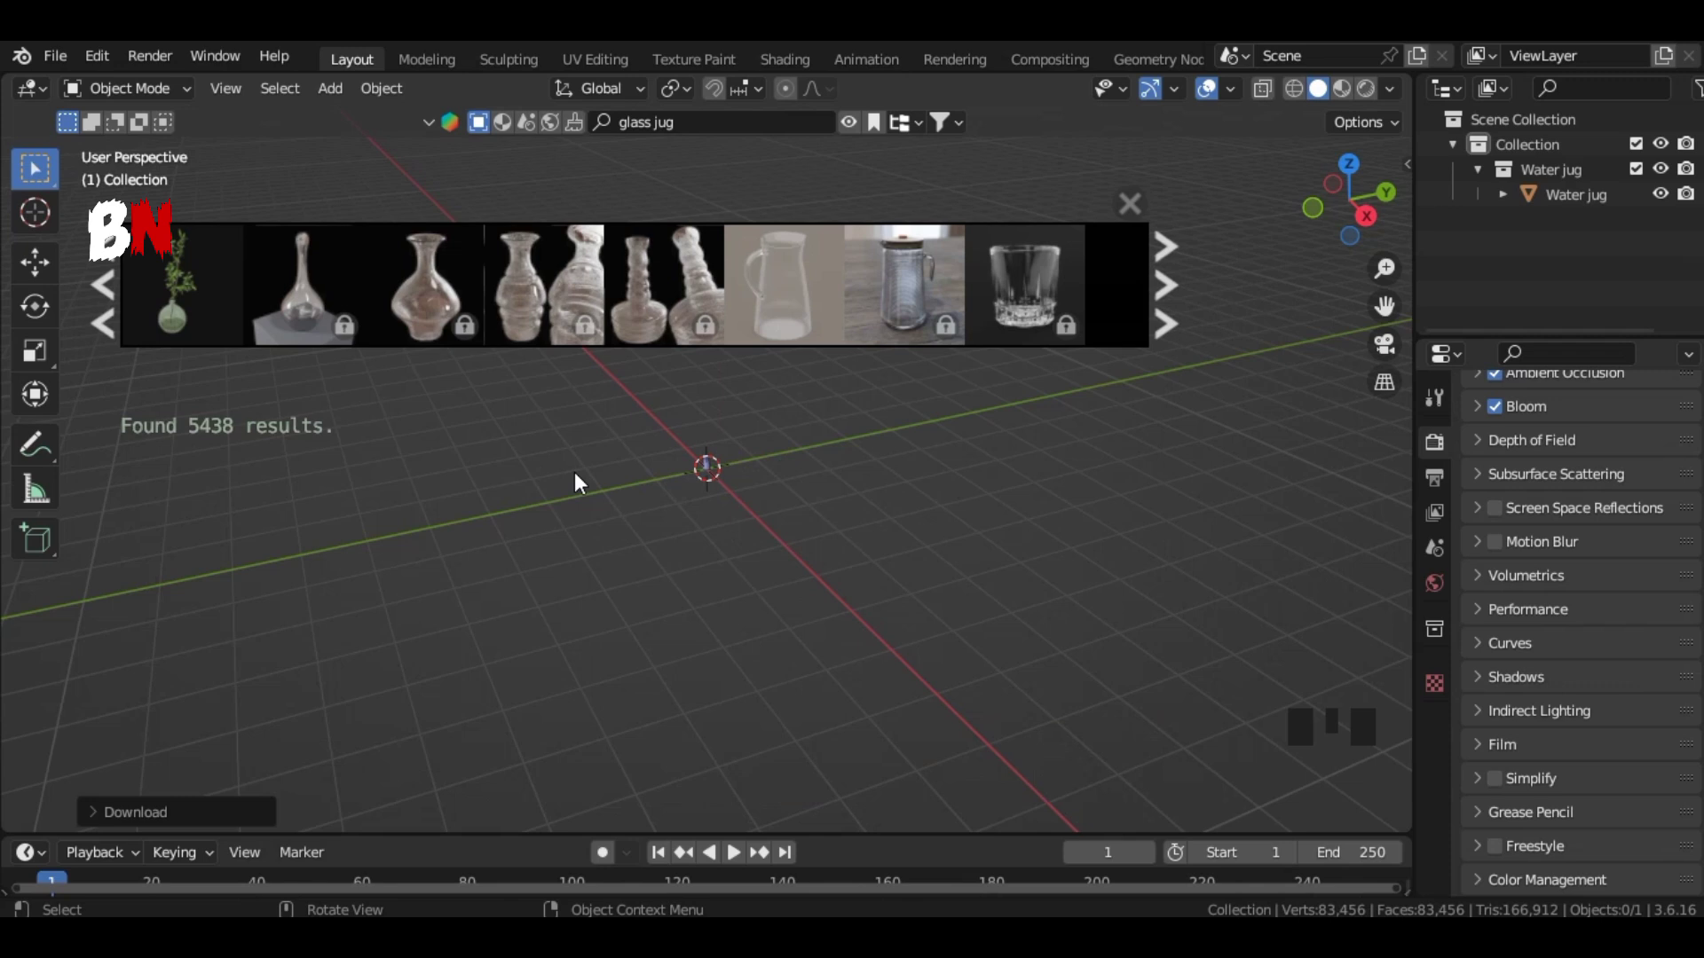
{"action": "left_click", "coordinate": [849, 121]}
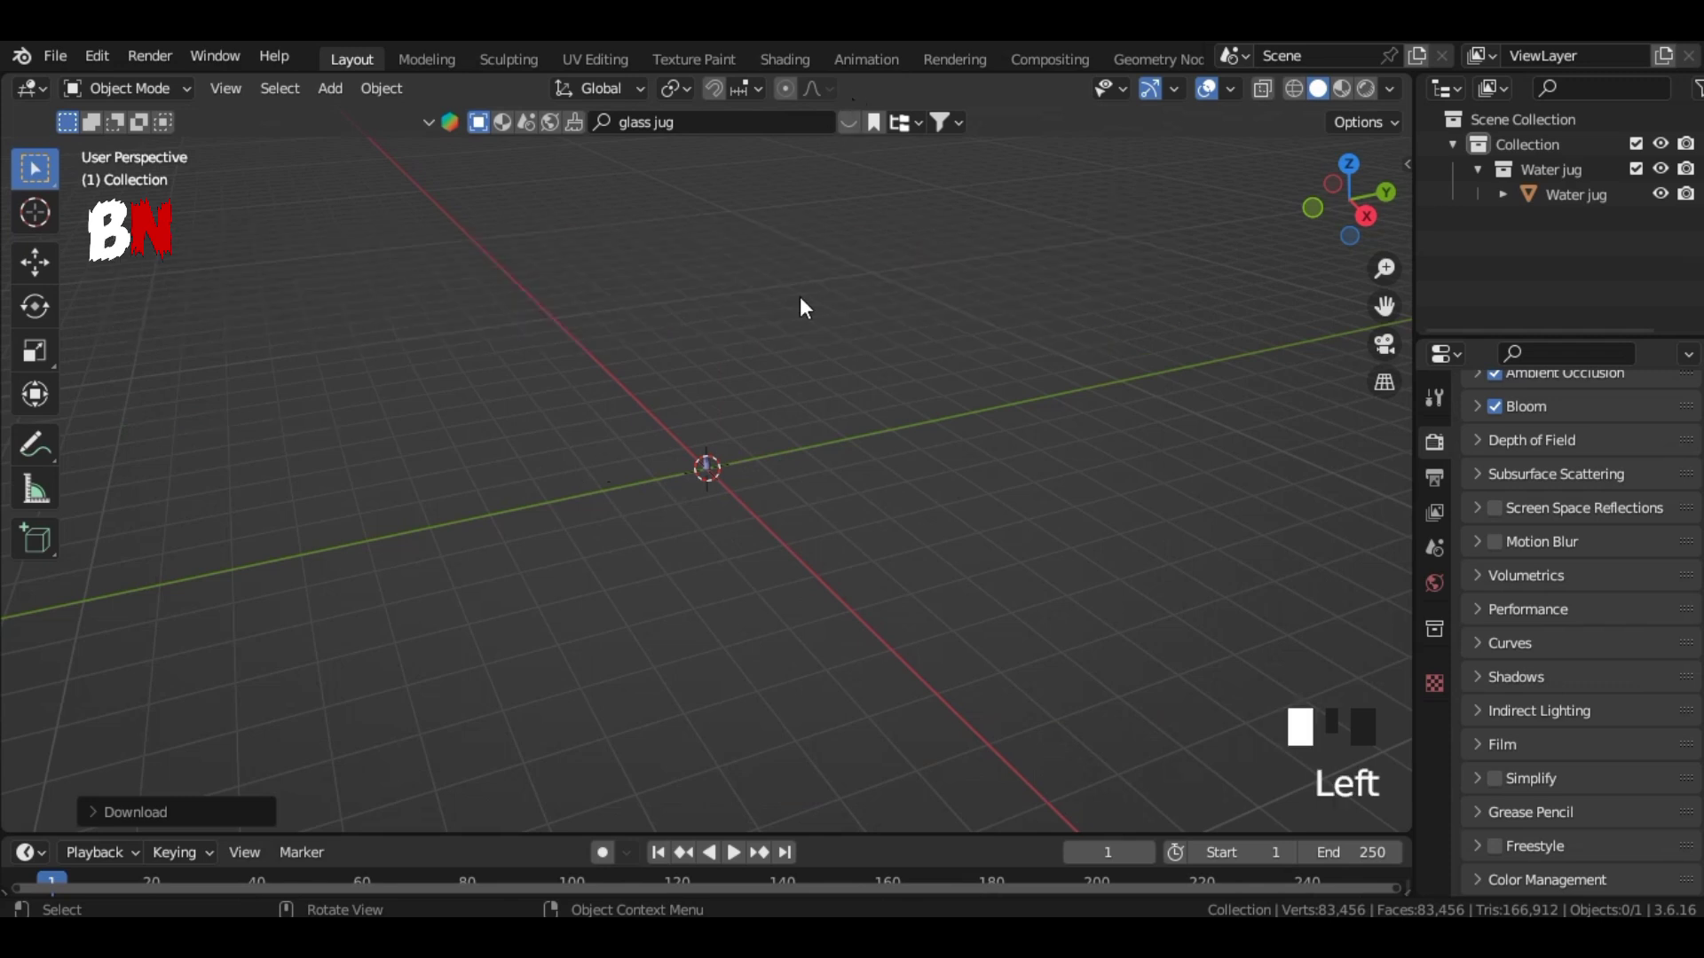
Step: Recalculate the normals of the water jug's entire mesh to face outside
{"action": "left_click", "coordinate": [703, 467]}
{"action": "key", "text": "KP_Decimal"}
{"action": "scroll", "coordinate": [1041, 465], "scroll_direction": "down", "scroll_amount": 3}
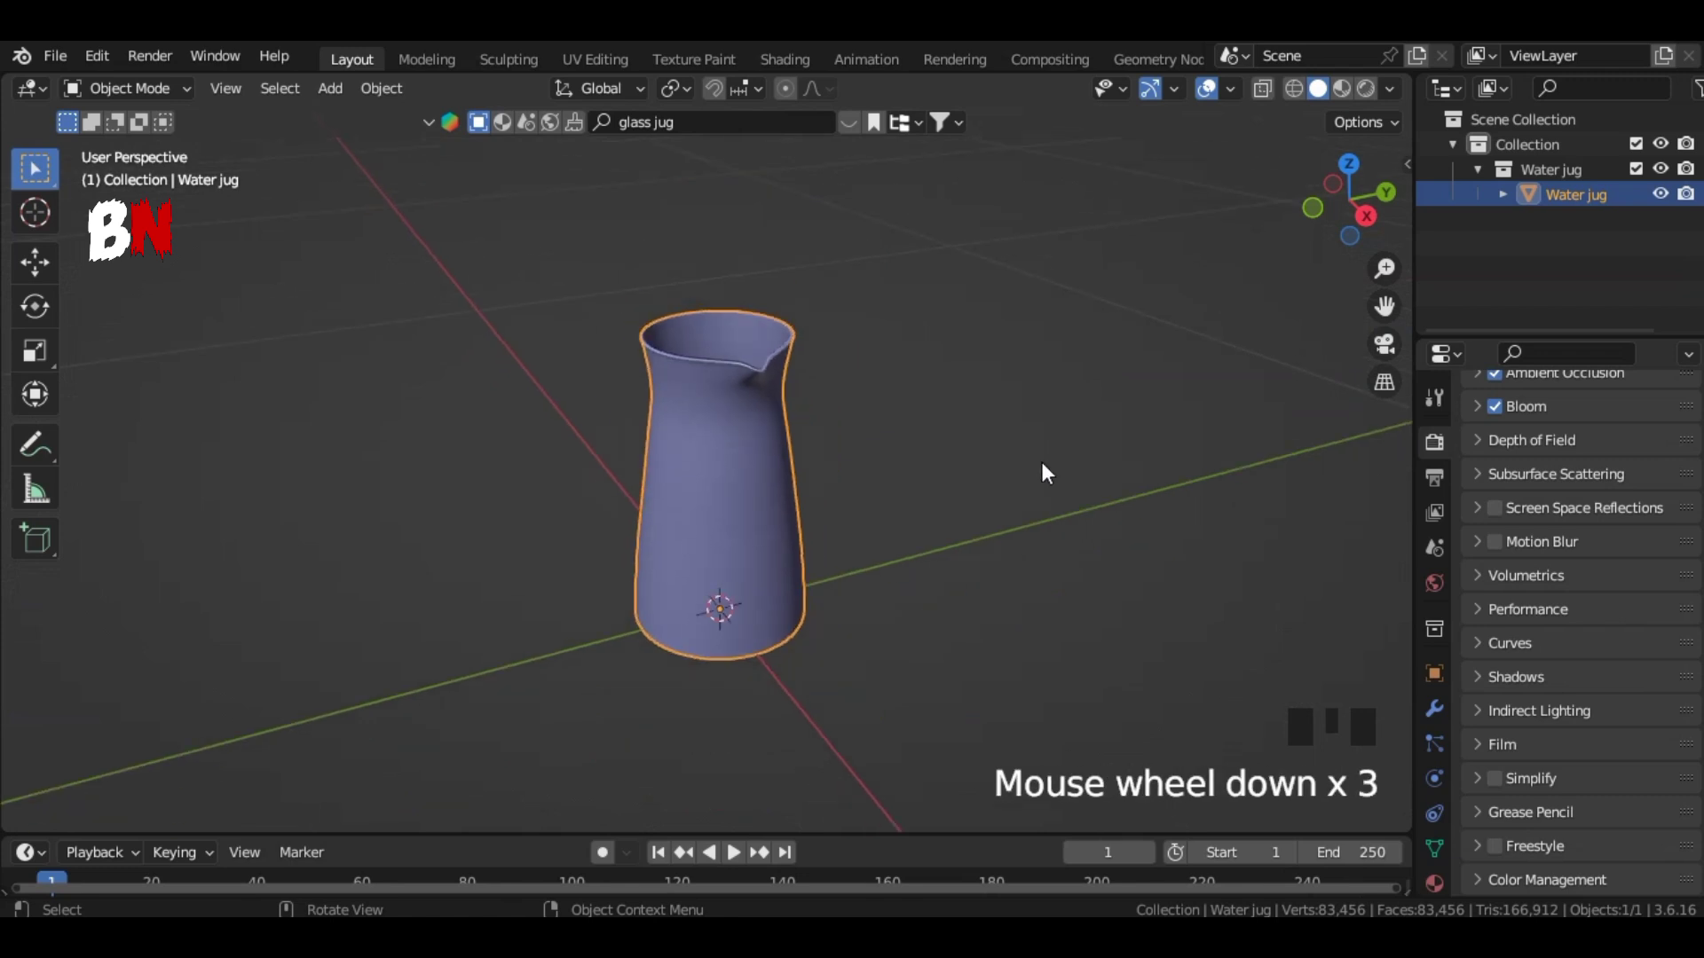
{"action": "left_click_drag", "start_coordinate": [1350, 201], "coordinate": [1443, 201]}
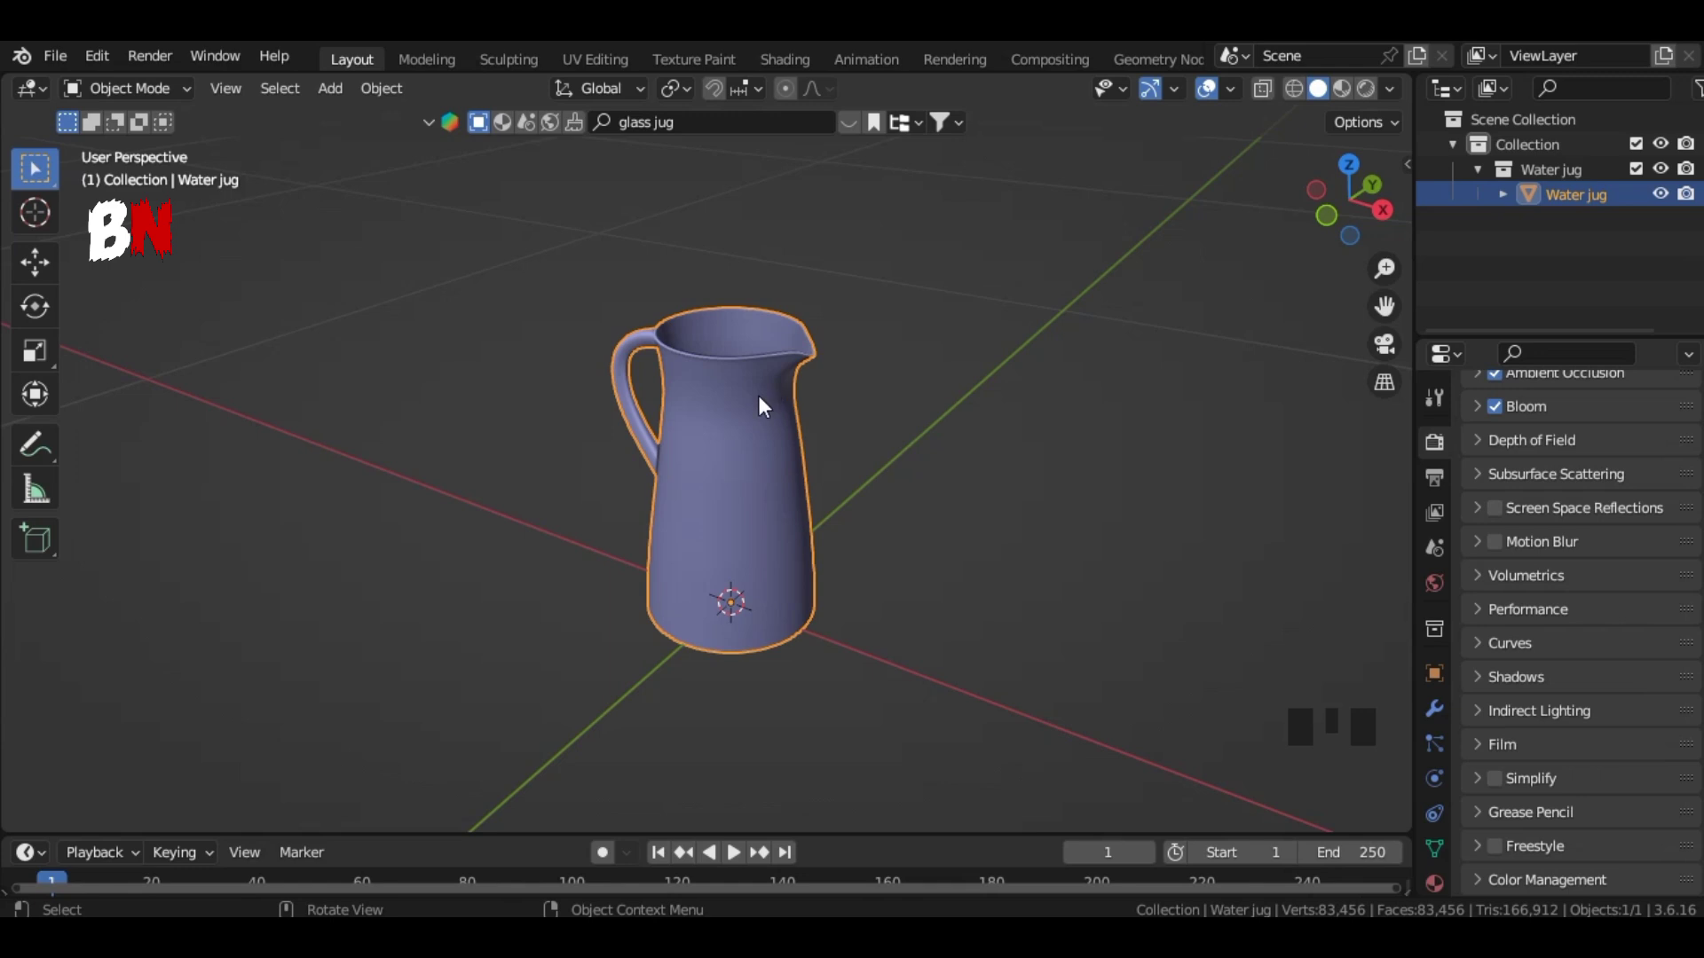
{"action": "key", "text": "Tab"}
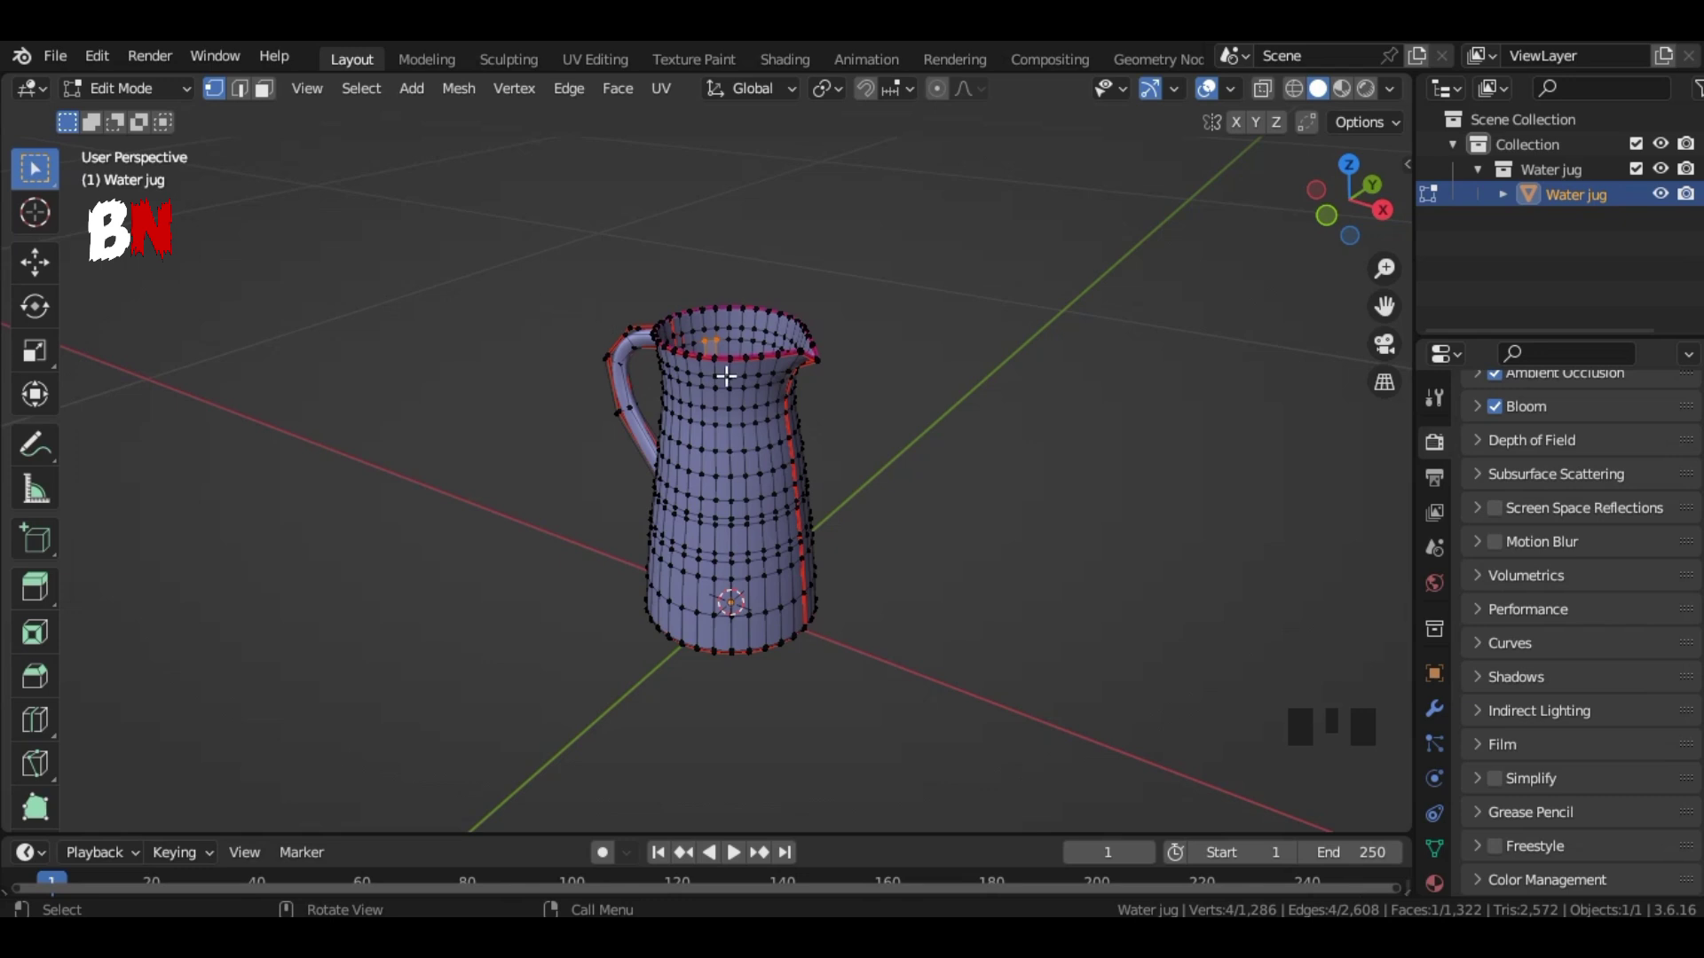
{"action": "key", "text": "a"}
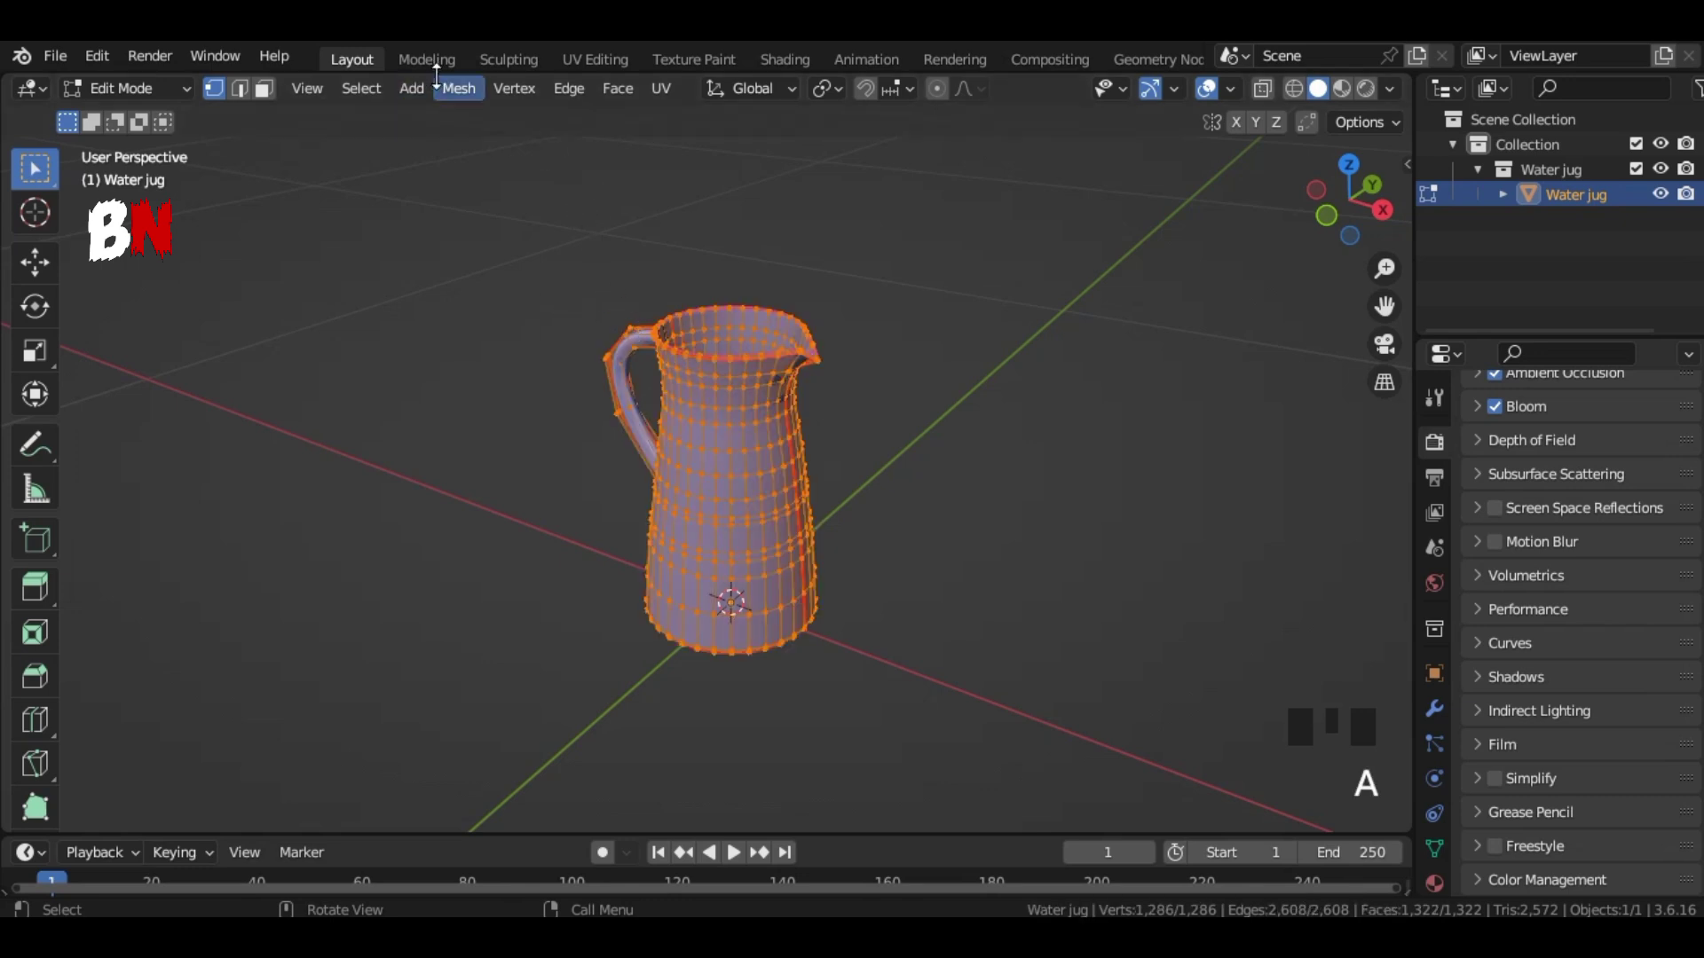
{"action": "left_click", "coordinate": [460, 88]}
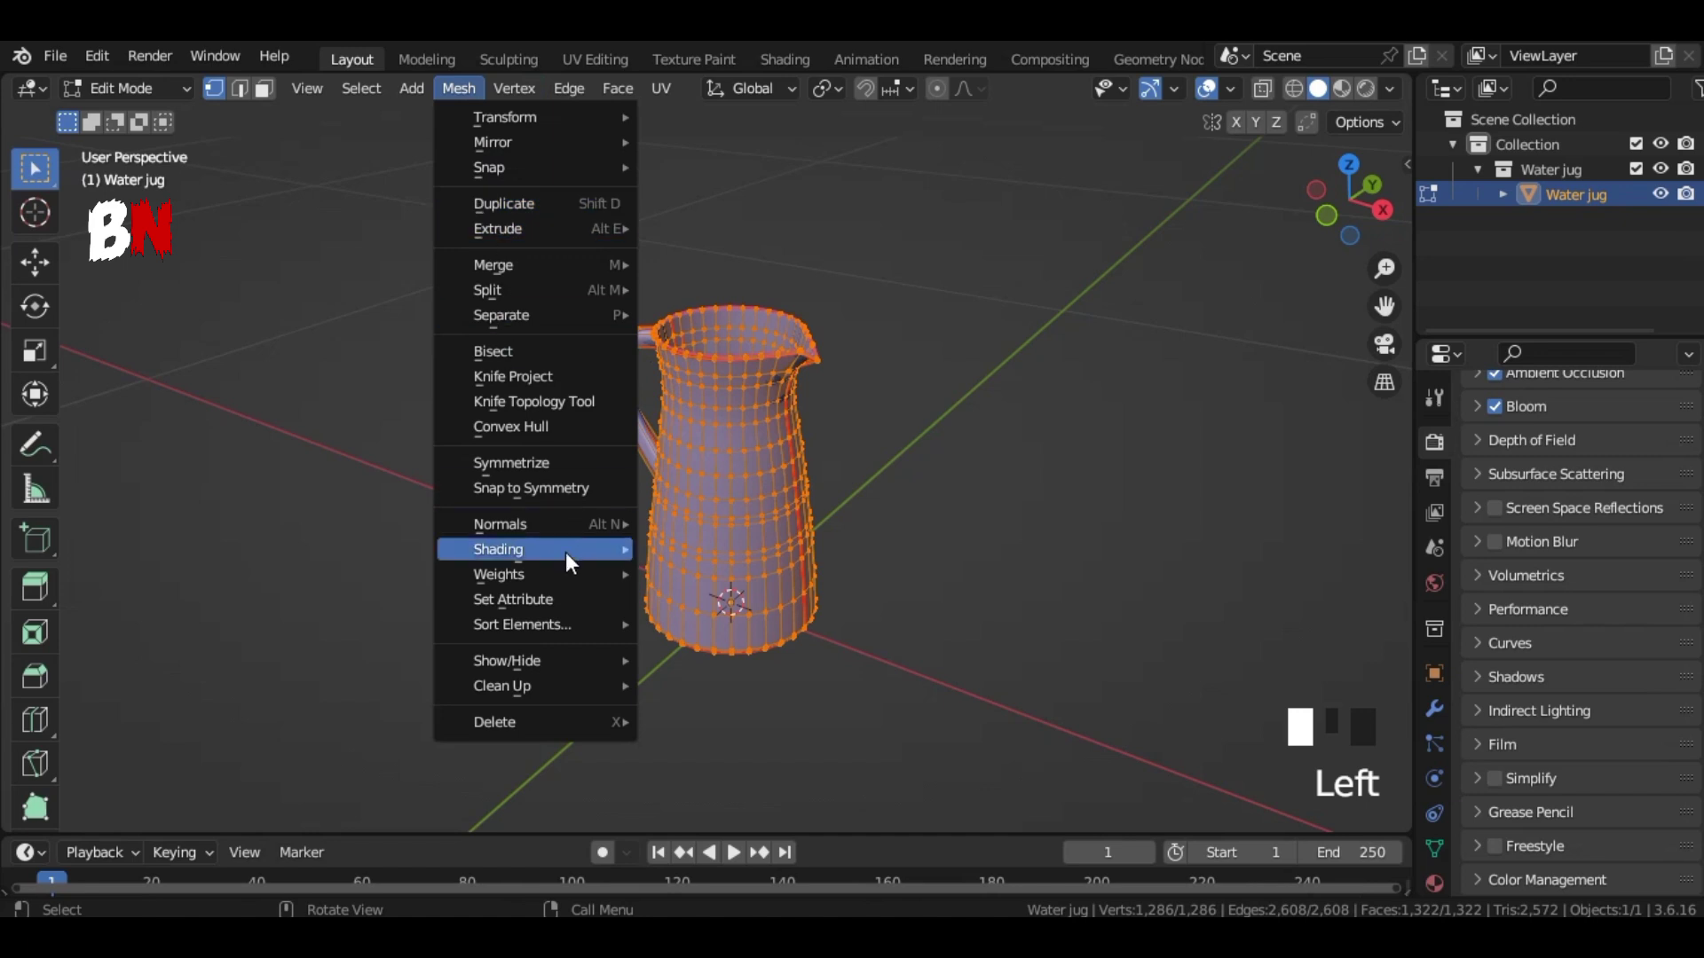
{"action": "mouse_move", "coordinate": [559, 524]}
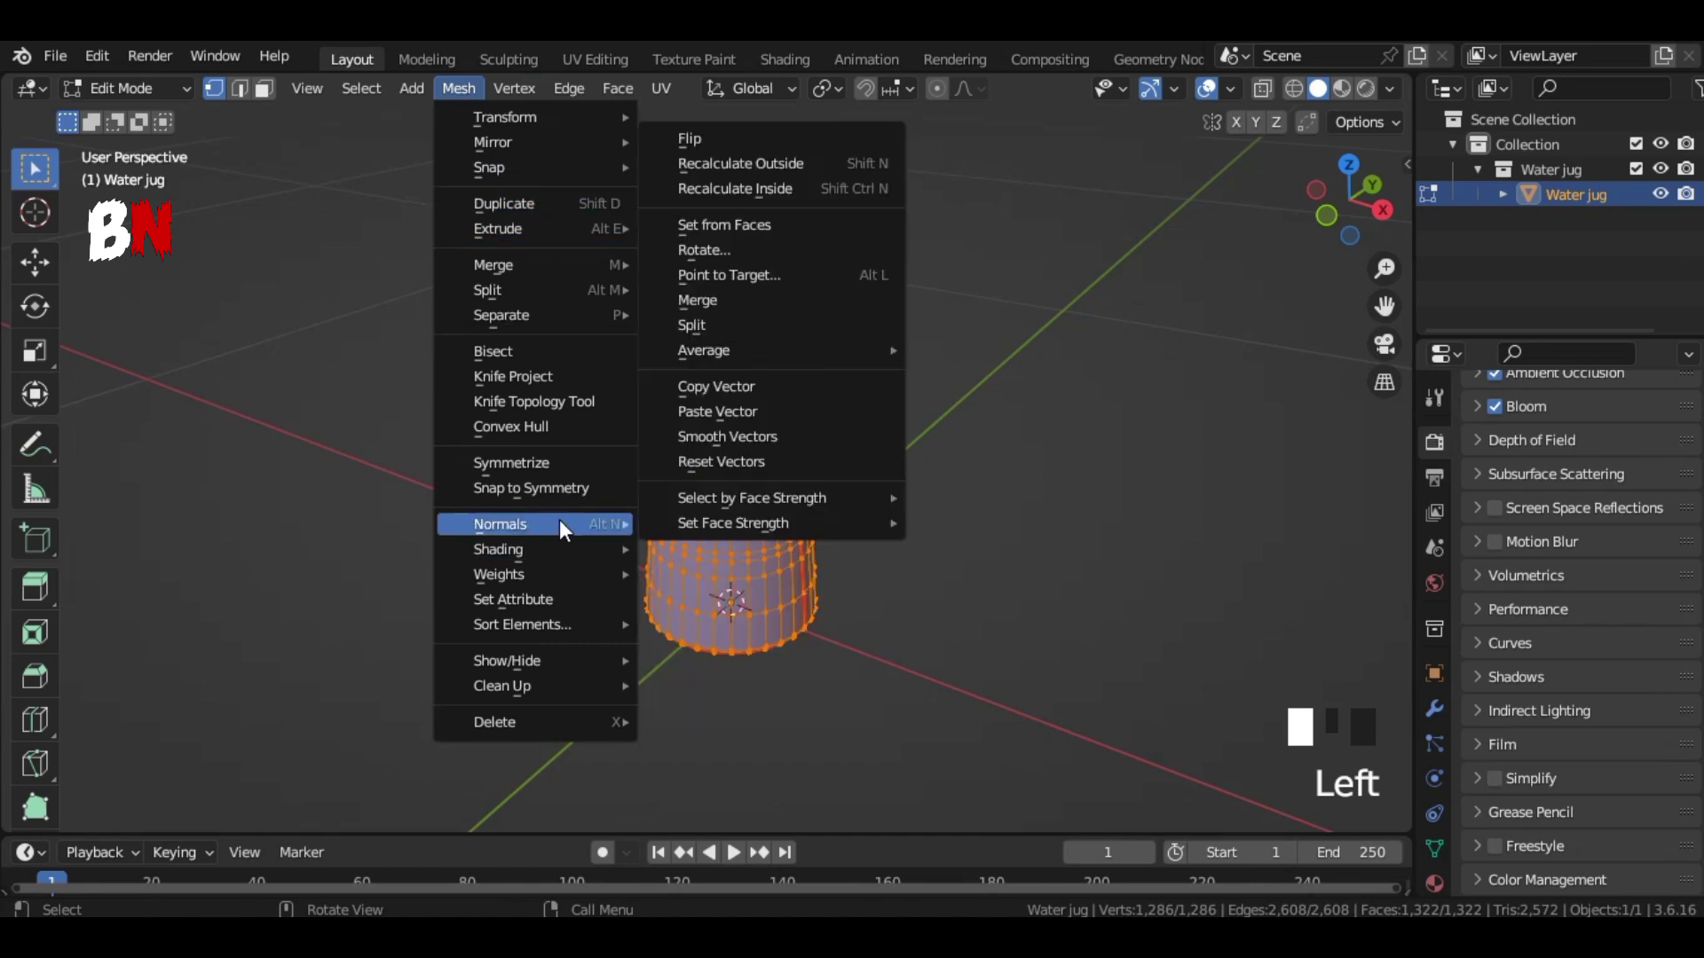
{"action": "left_click", "coordinate": [806, 161]}
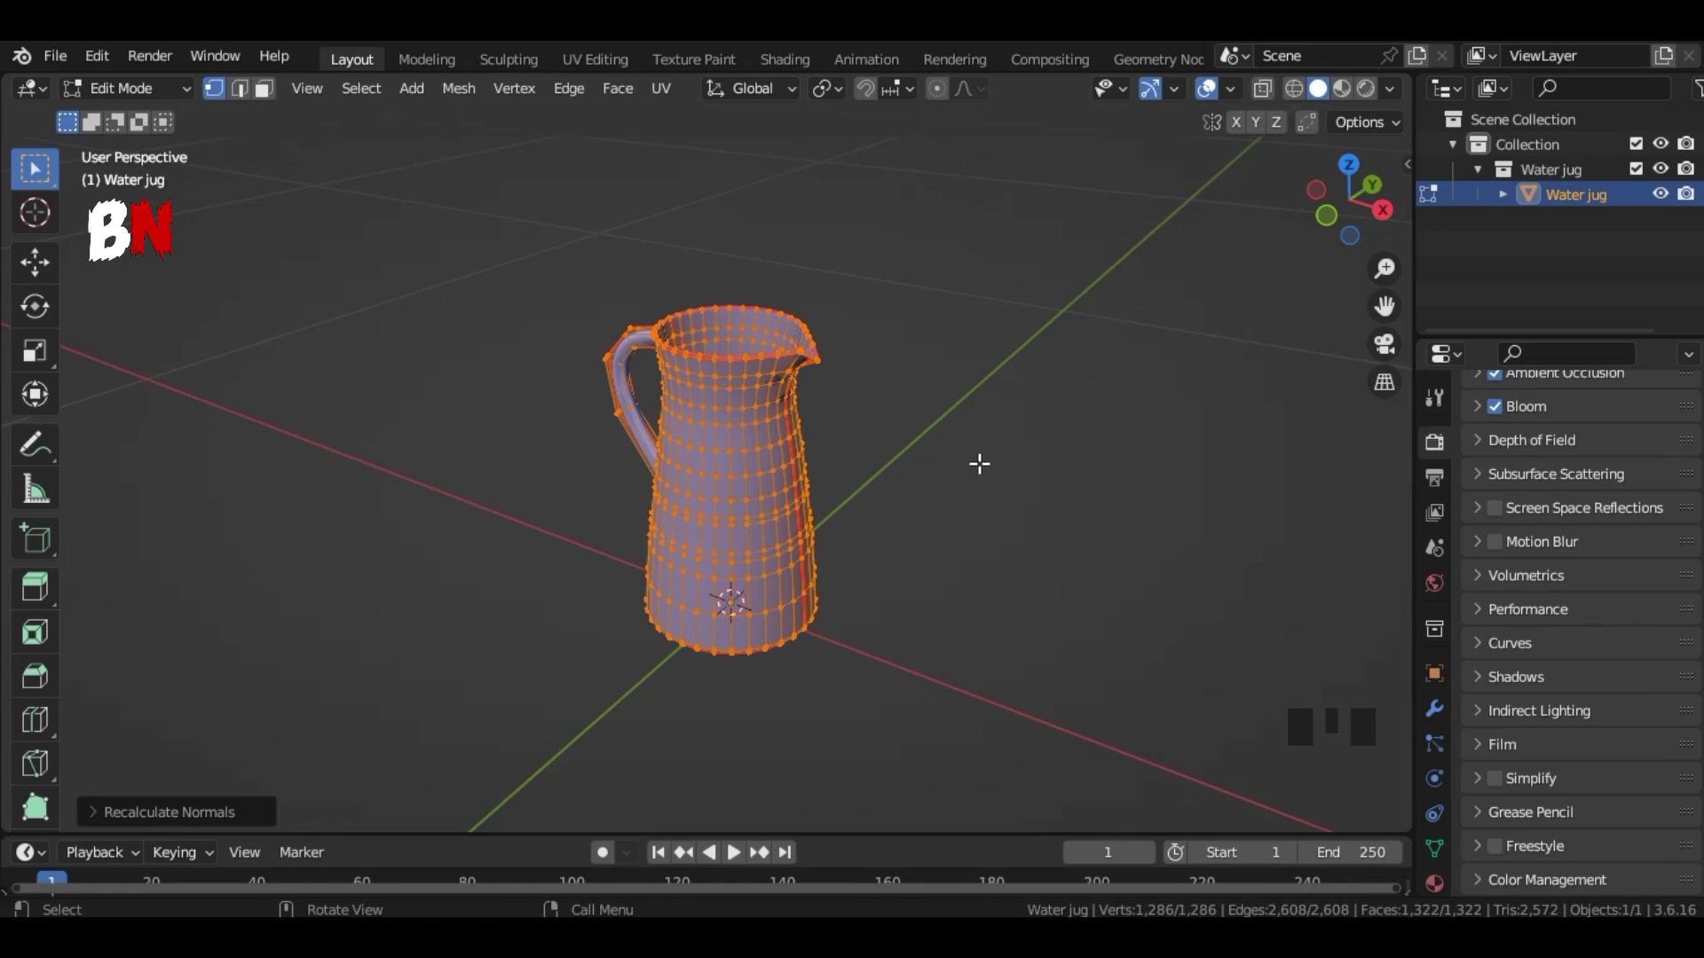
{"action": "key", "text": "Tab"}
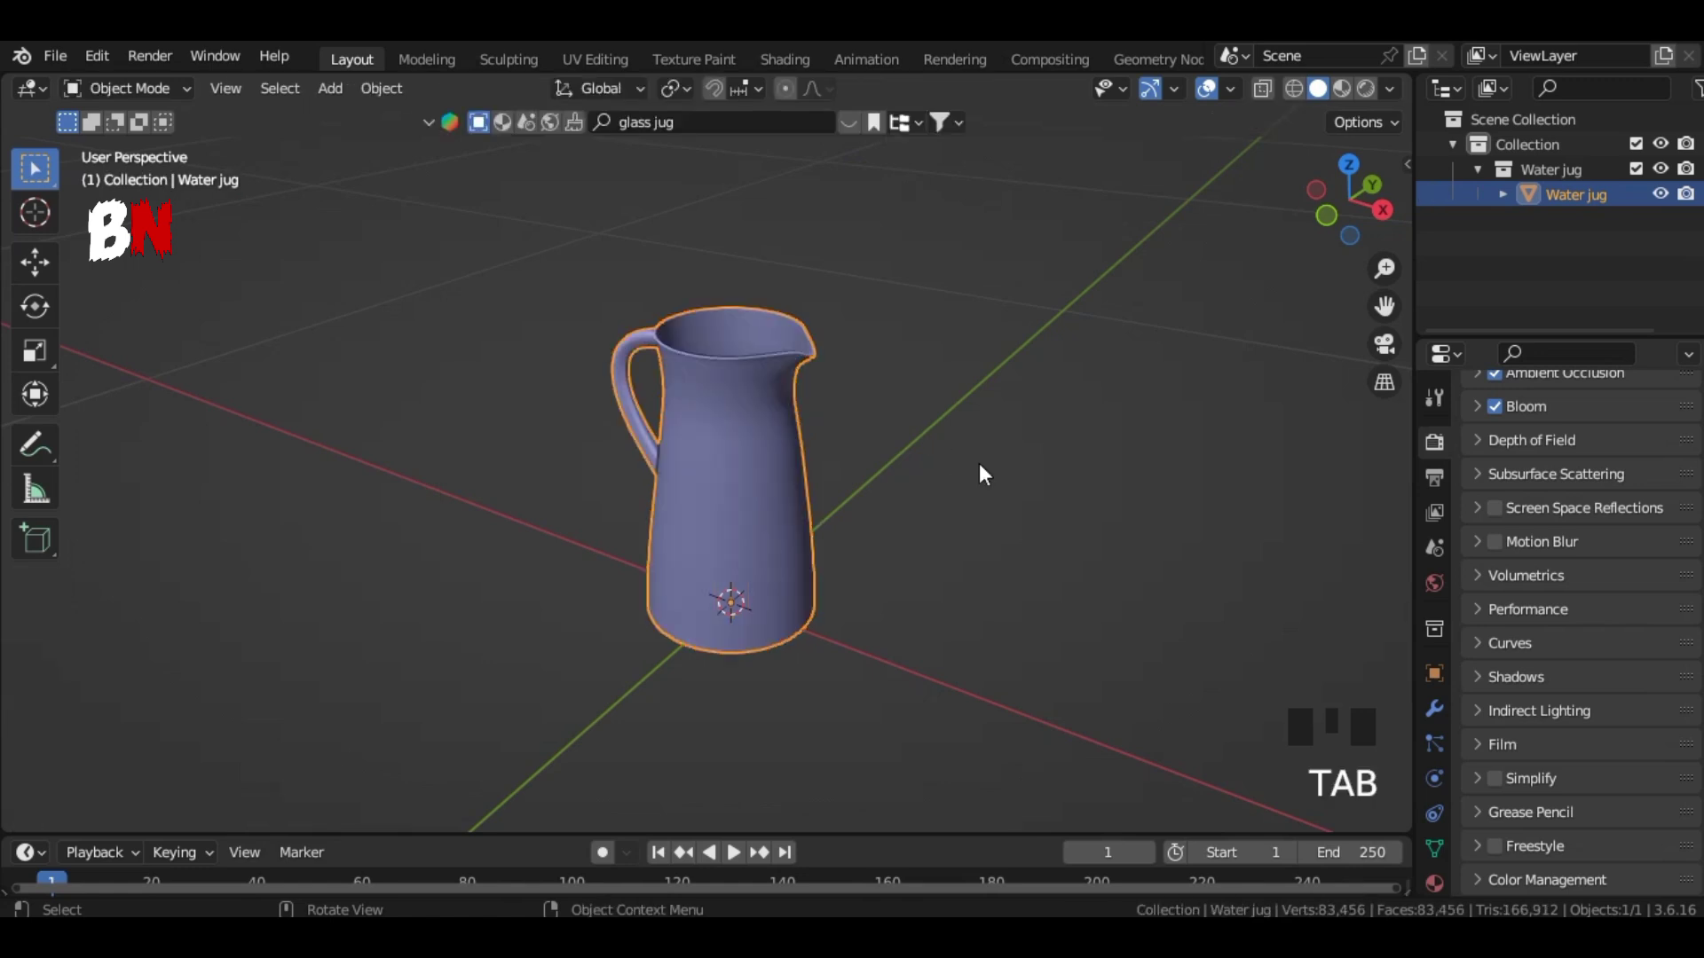
Step: Show the viewport in rendered shading and add a sun light
{"action": "left_click", "coordinate": [1365, 89]}
{"action": "key", "text": "shift+a"}
{"action": "mouse_move", "coordinate": [1032, 720]}
{"action": "left_click", "coordinate": [1198, 746]}
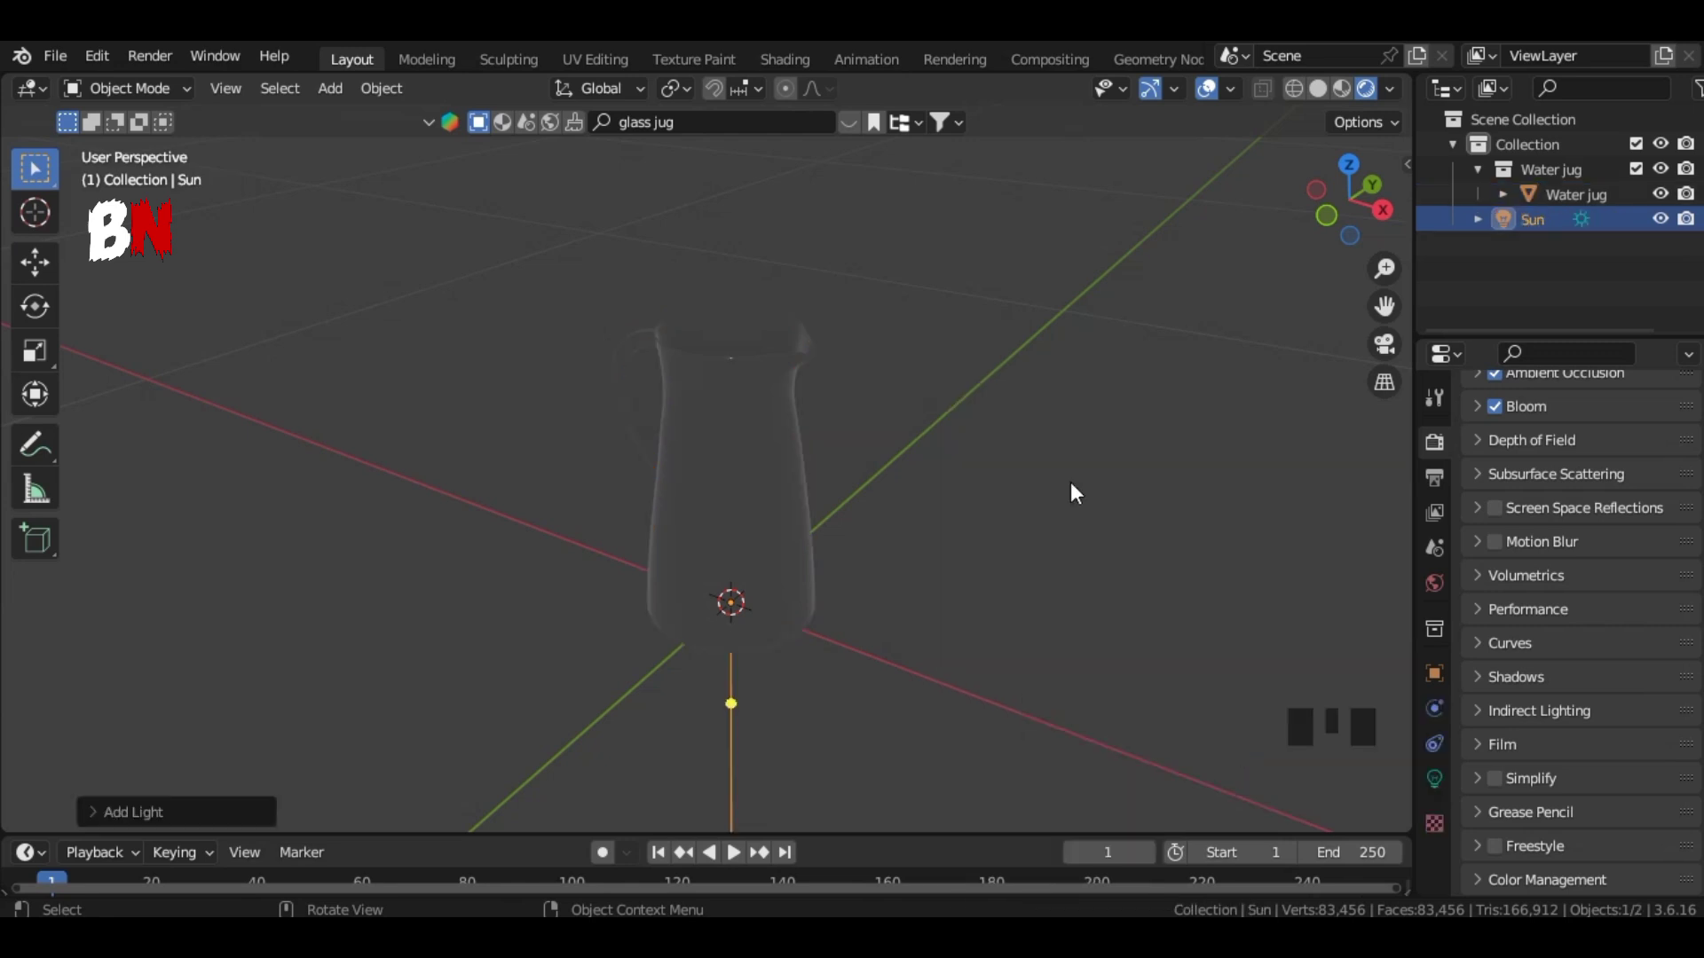
Step: Raise the sun light along the Z axis to above the jug and rotate it to shine diagonally
{"action": "key", "text": "g"}
{"action": "key", "text": "z"}
{"action": "left_click", "coordinate": [1073, 96]}
{"action": "key", "text": "r"}
{"action": "left_click", "coordinate": [878, 595]}
Step: Set the sun light's strength to 3
{"action": "left_click", "coordinate": [1434, 780]}
{"action": "left_click", "coordinate": [1606, 610]}
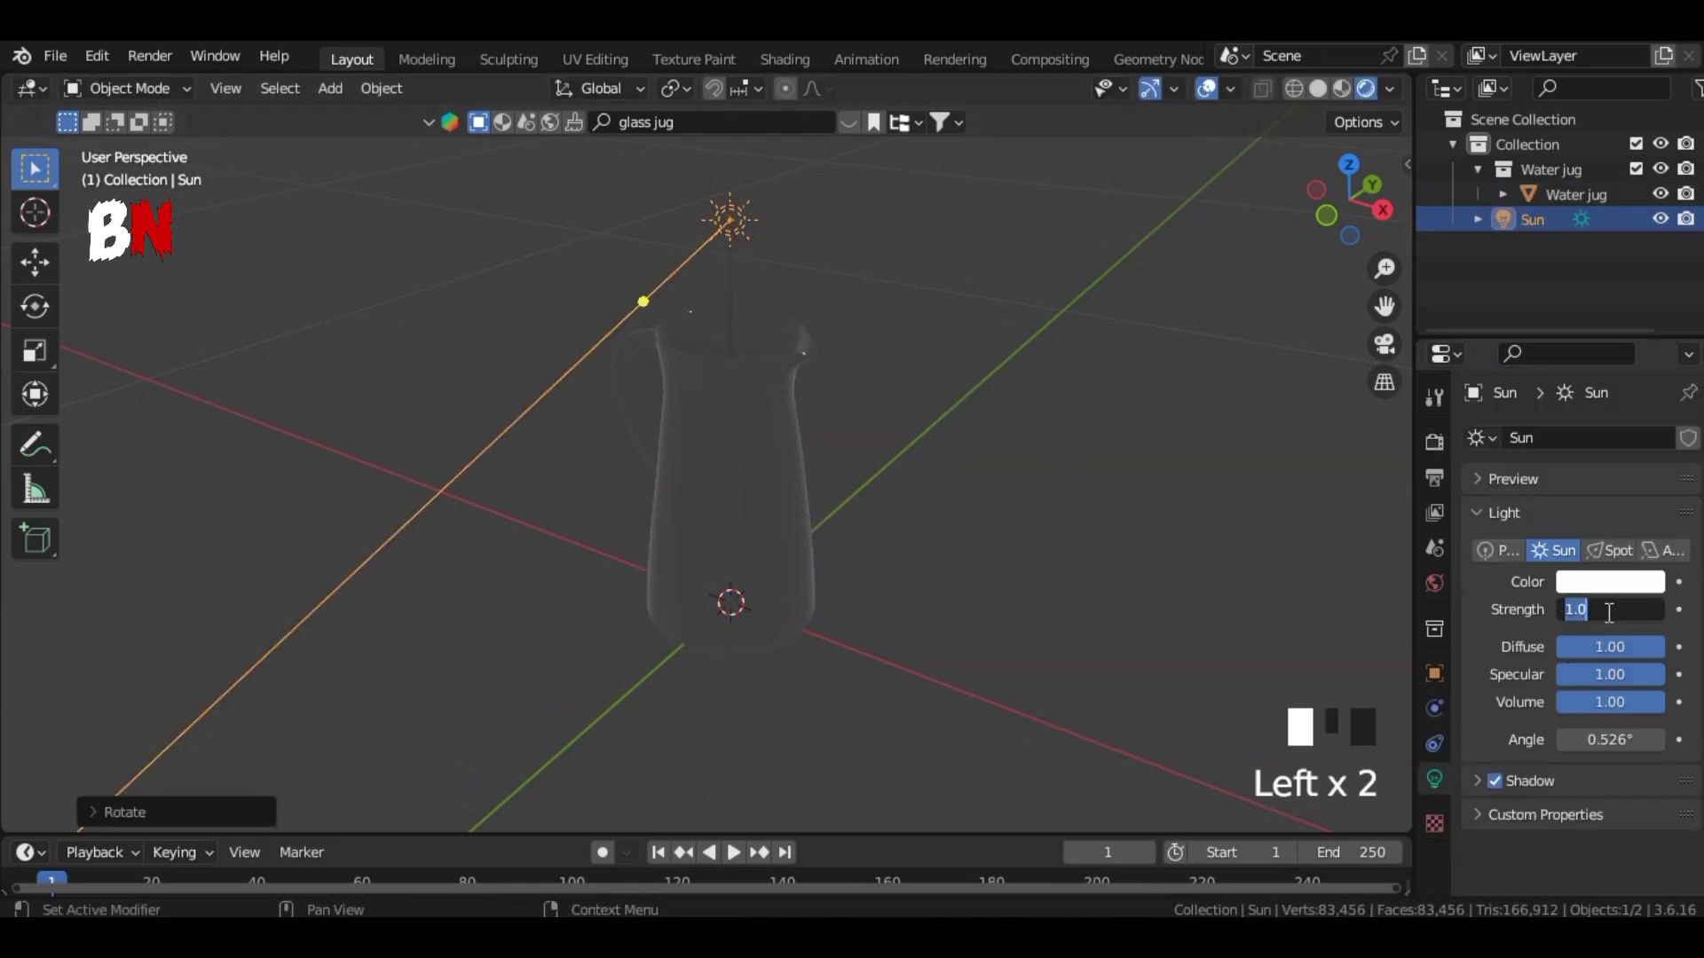
{"action": "type", "text": "3"}
{"action": "key", "text": "Return"}
Step: Move the sun light to one side above the jug and rotate it to shine diagonally across the jug
{"action": "left_click_drag", "start_coordinate": [1322, 216], "coordinate": [1260, 204]}
{"action": "key", "text": "g"}
{"action": "left_click", "coordinate": [1369, 411]}
{"action": "key", "text": "r"}
{"action": "left_click_drag", "start_coordinate": [1364, 209], "coordinate": [1455, 219]}
{"action": "left_click", "coordinate": [892, 383]}
Step: Enlarge the timeline area and turn it into a shader editor
{"action": "scroll", "coordinate": [1098, 490], "scroll_direction": "down", "scroll_amount": 1}
{"action": "left_click_drag", "start_coordinate": [915, 832], "coordinate": [980, 508]}
{"action": "left_click", "coordinate": [29, 524]}
{"action": "left_click", "coordinate": [133, 758]}
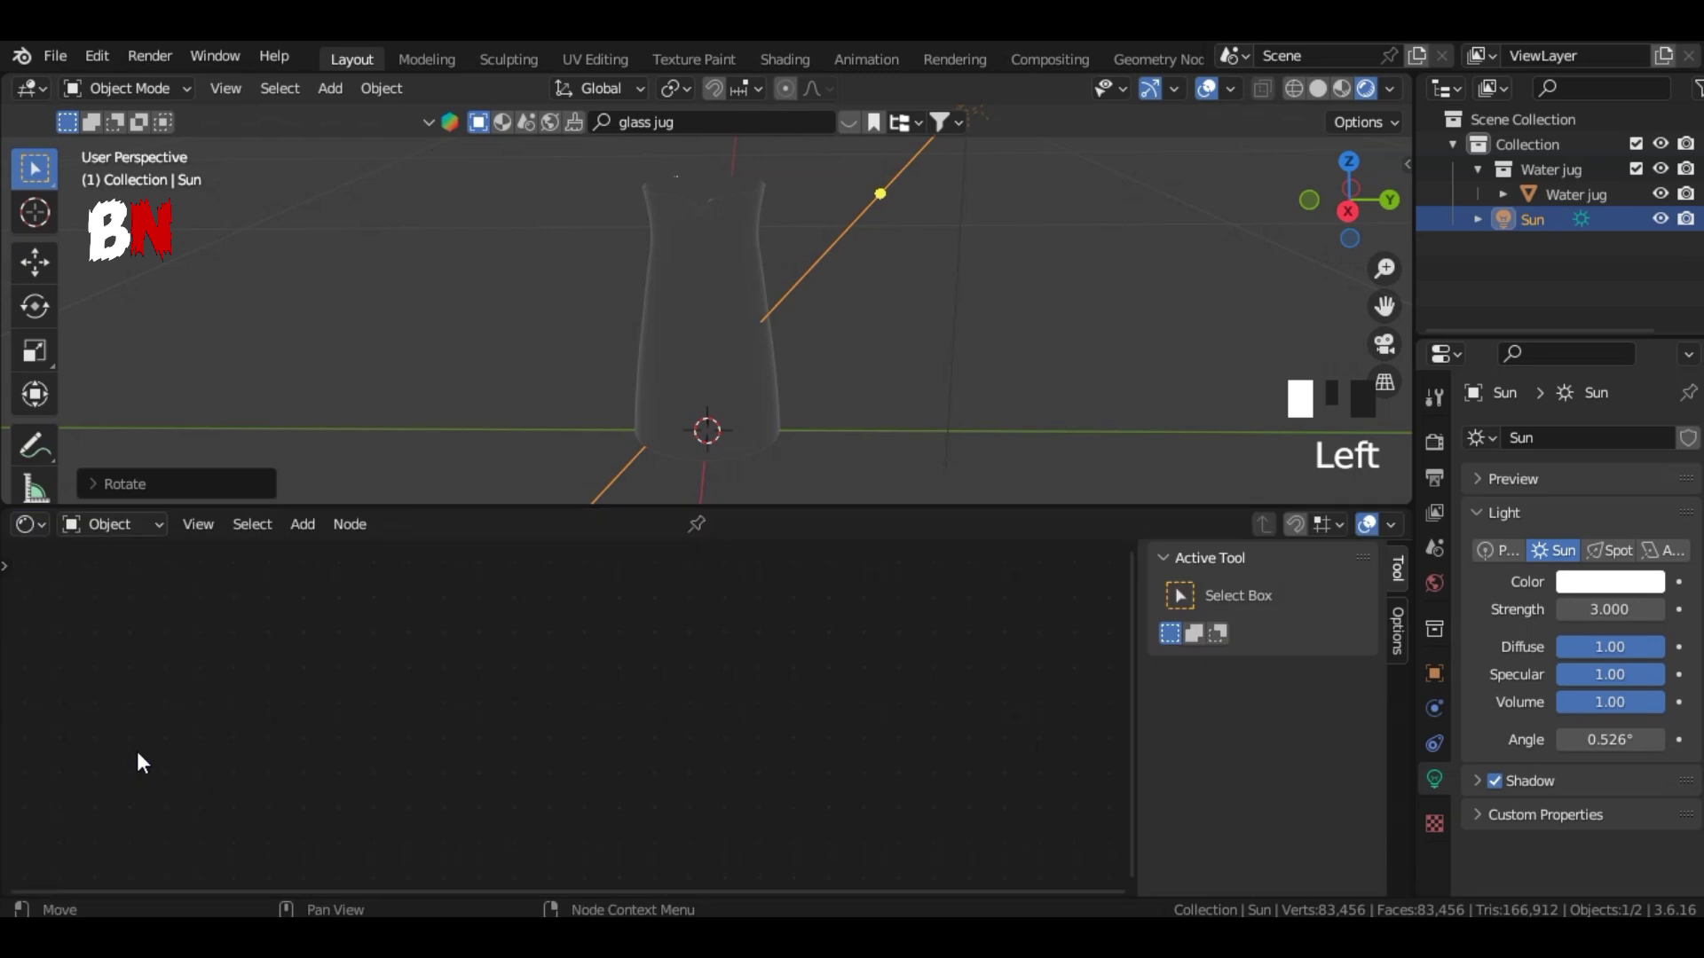
Step: Delete the Simple Crystal group node from the water jug's material
{"action": "left_click", "coordinate": [701, 257]}
{"action": "key", "text": "Home"}
{"action": "scroll", "coordinate": [690, 706], "scroll_direction": "up", "scroll_amount": 3}
{"action": "left_click", "coordinate": [487, 625]}
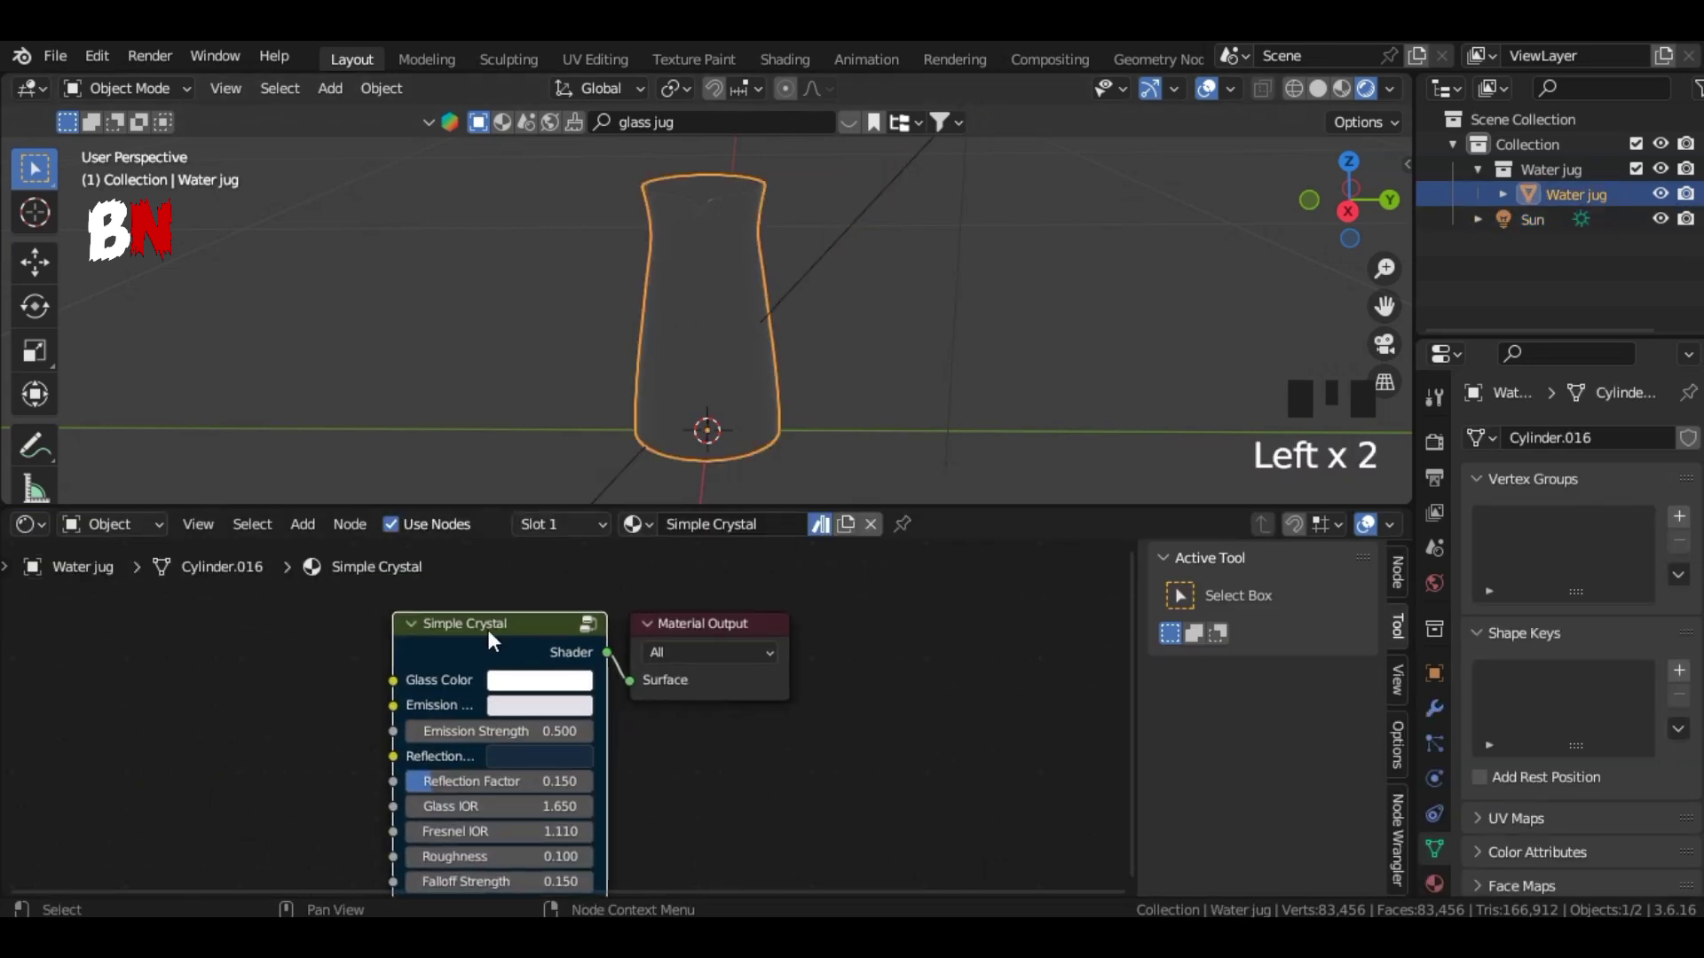
{"action": "key", "text": "Delete"}
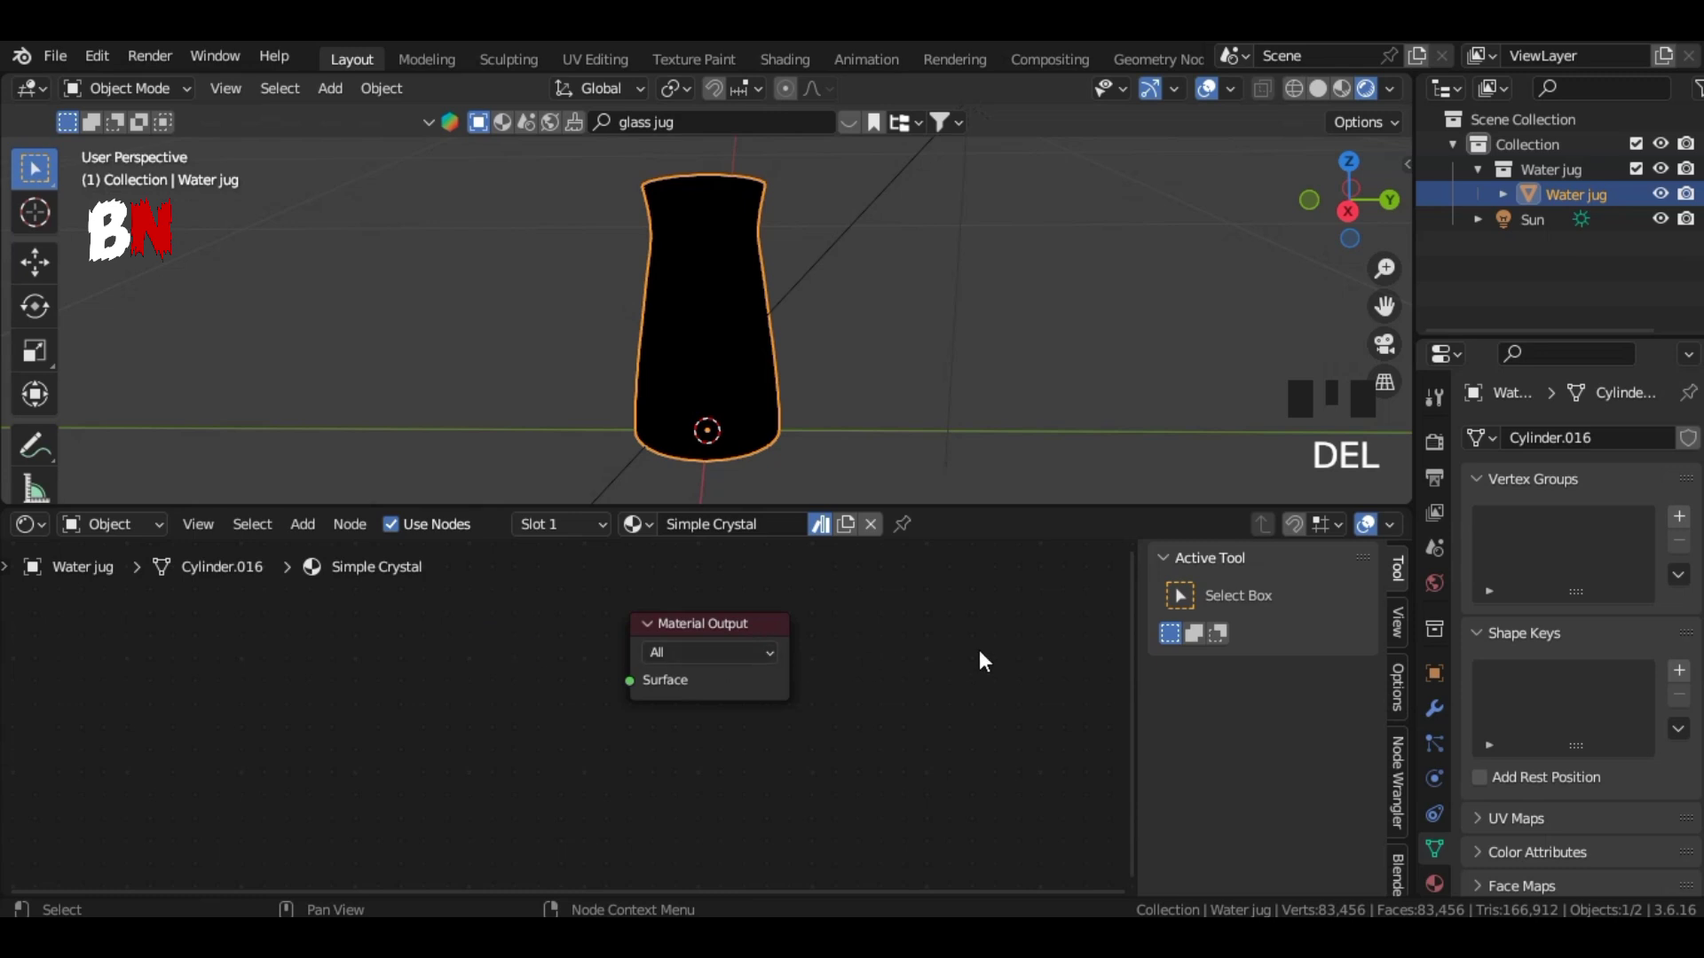
Step: Reset the Material Output node of the jug's material
{"action": "left_click", "coordinate": [722, 623]}
{"action": "left_click", "coordinate": [1397, 572]}
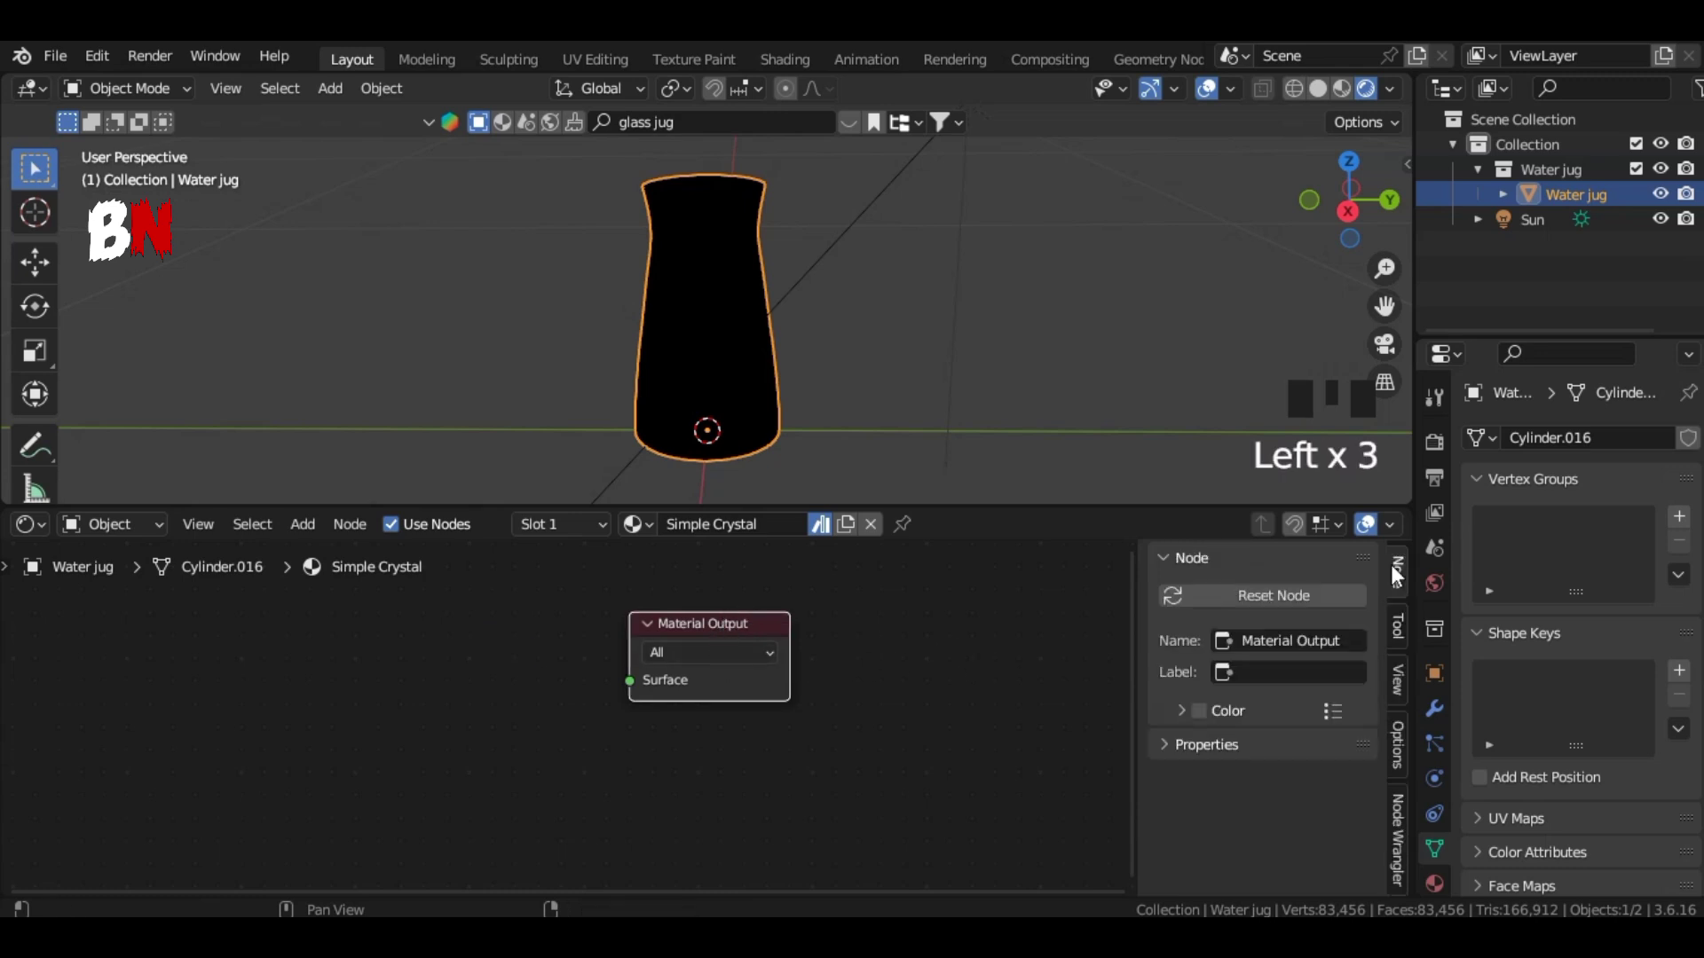
{"action": "left_click", "coordinate": [1255, 600]}
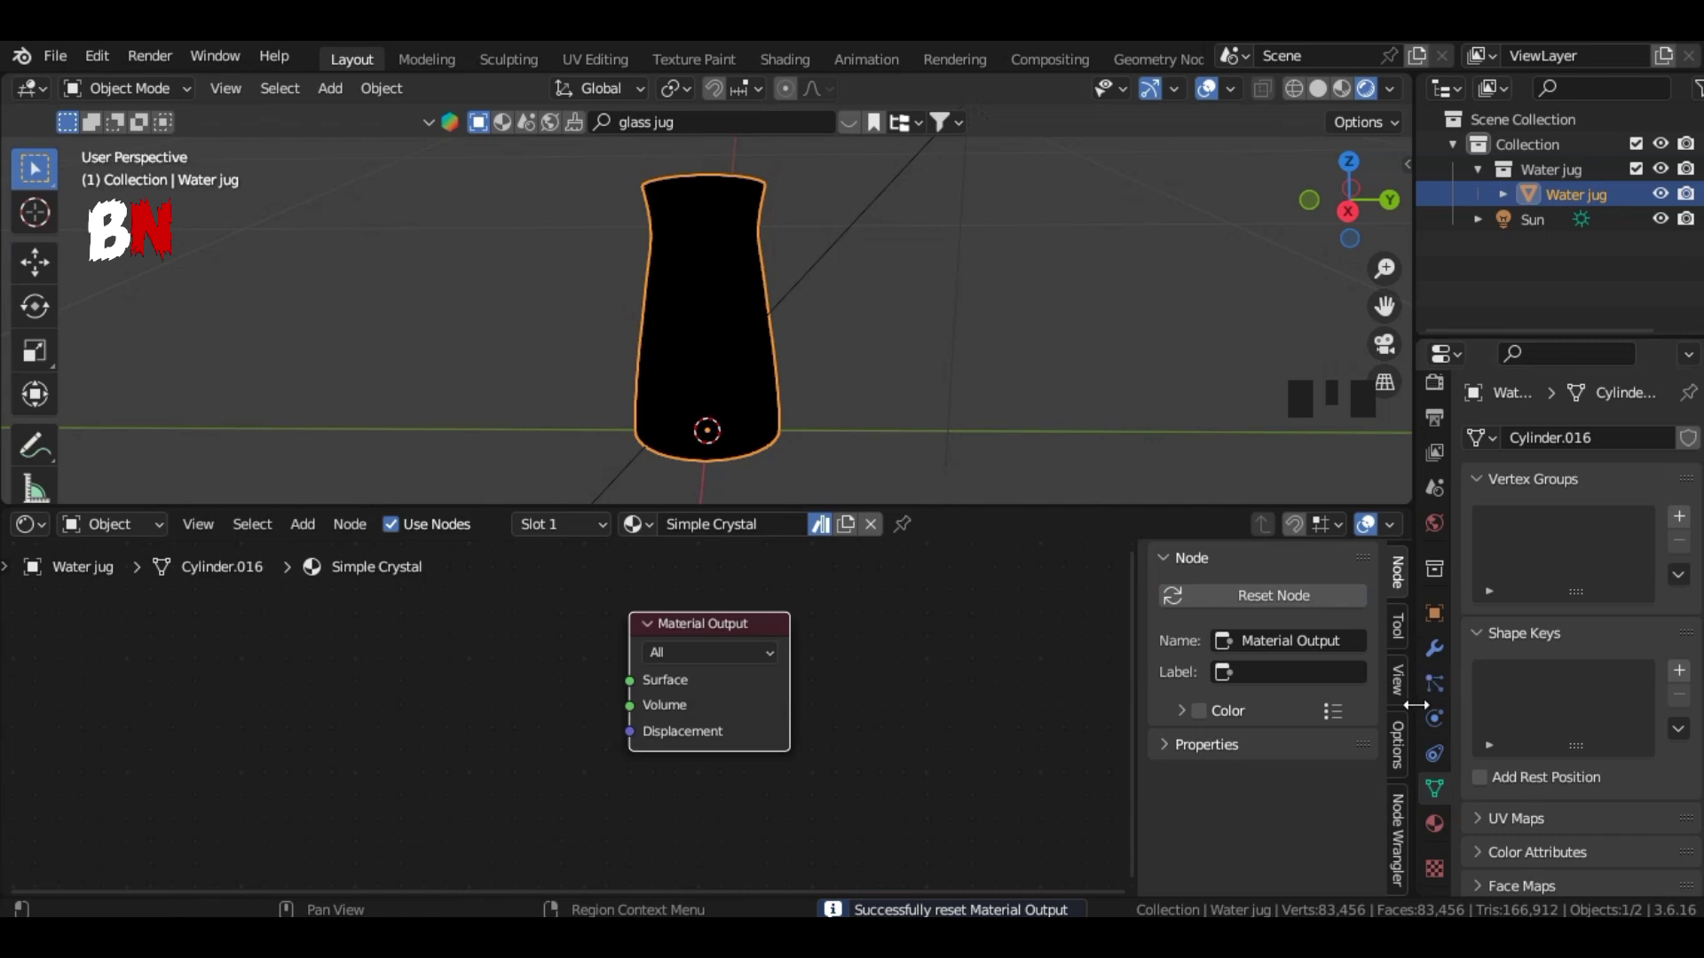
Step: Enable Backface Culling for the jug's material and set its blend mode to Alpha Blend and shadow mode to Alpha Clip
{"action": "left_click", "coordinate": [1396, 747]}
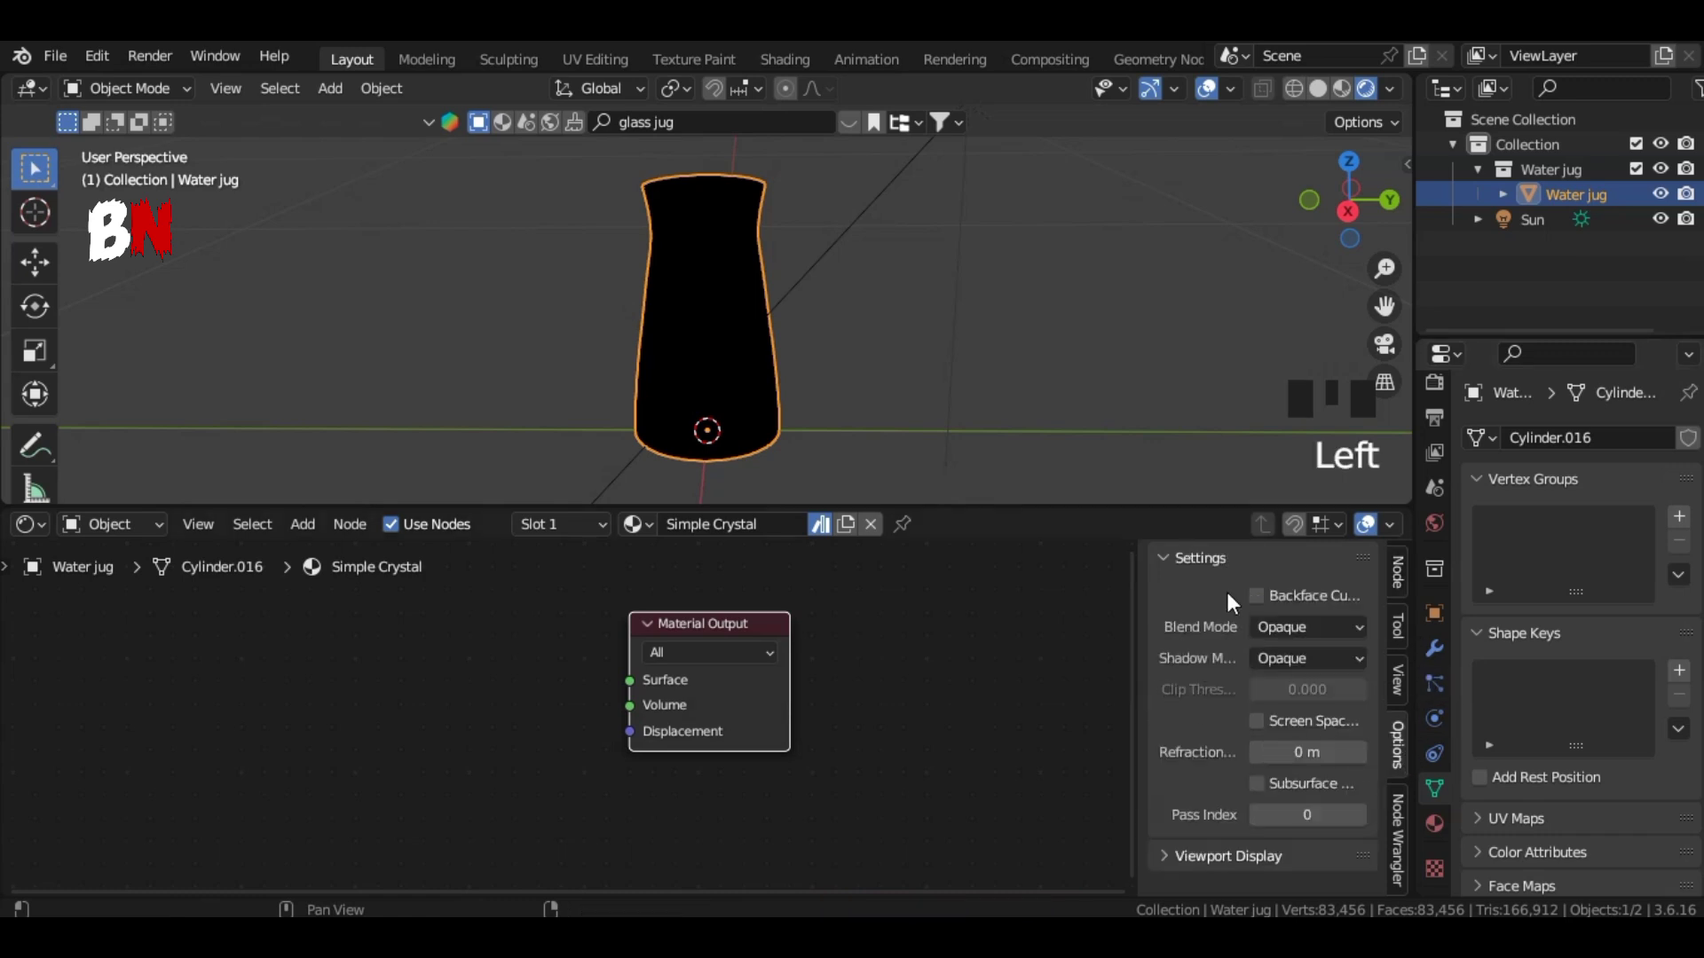
{"action": "left_click", "coordinate": [1303, 629]}
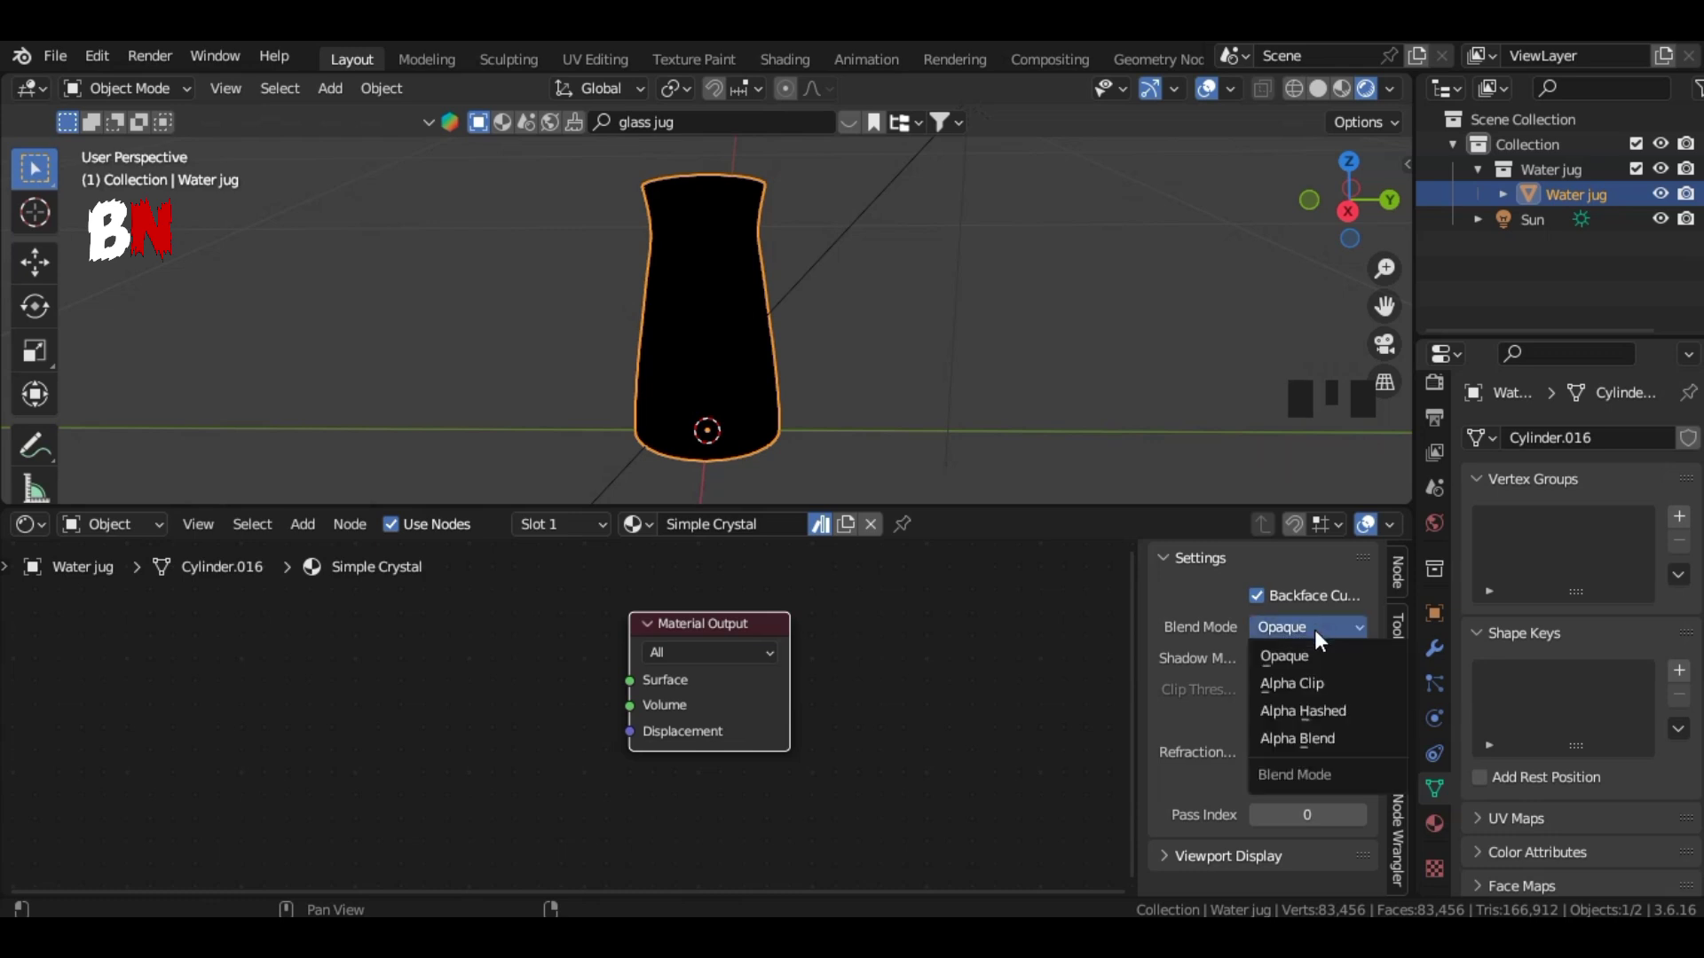
{"action": "left_click", "coordinate": [1318, 736]}
{"action": "left_click", "coordinate": [1310, 659]}
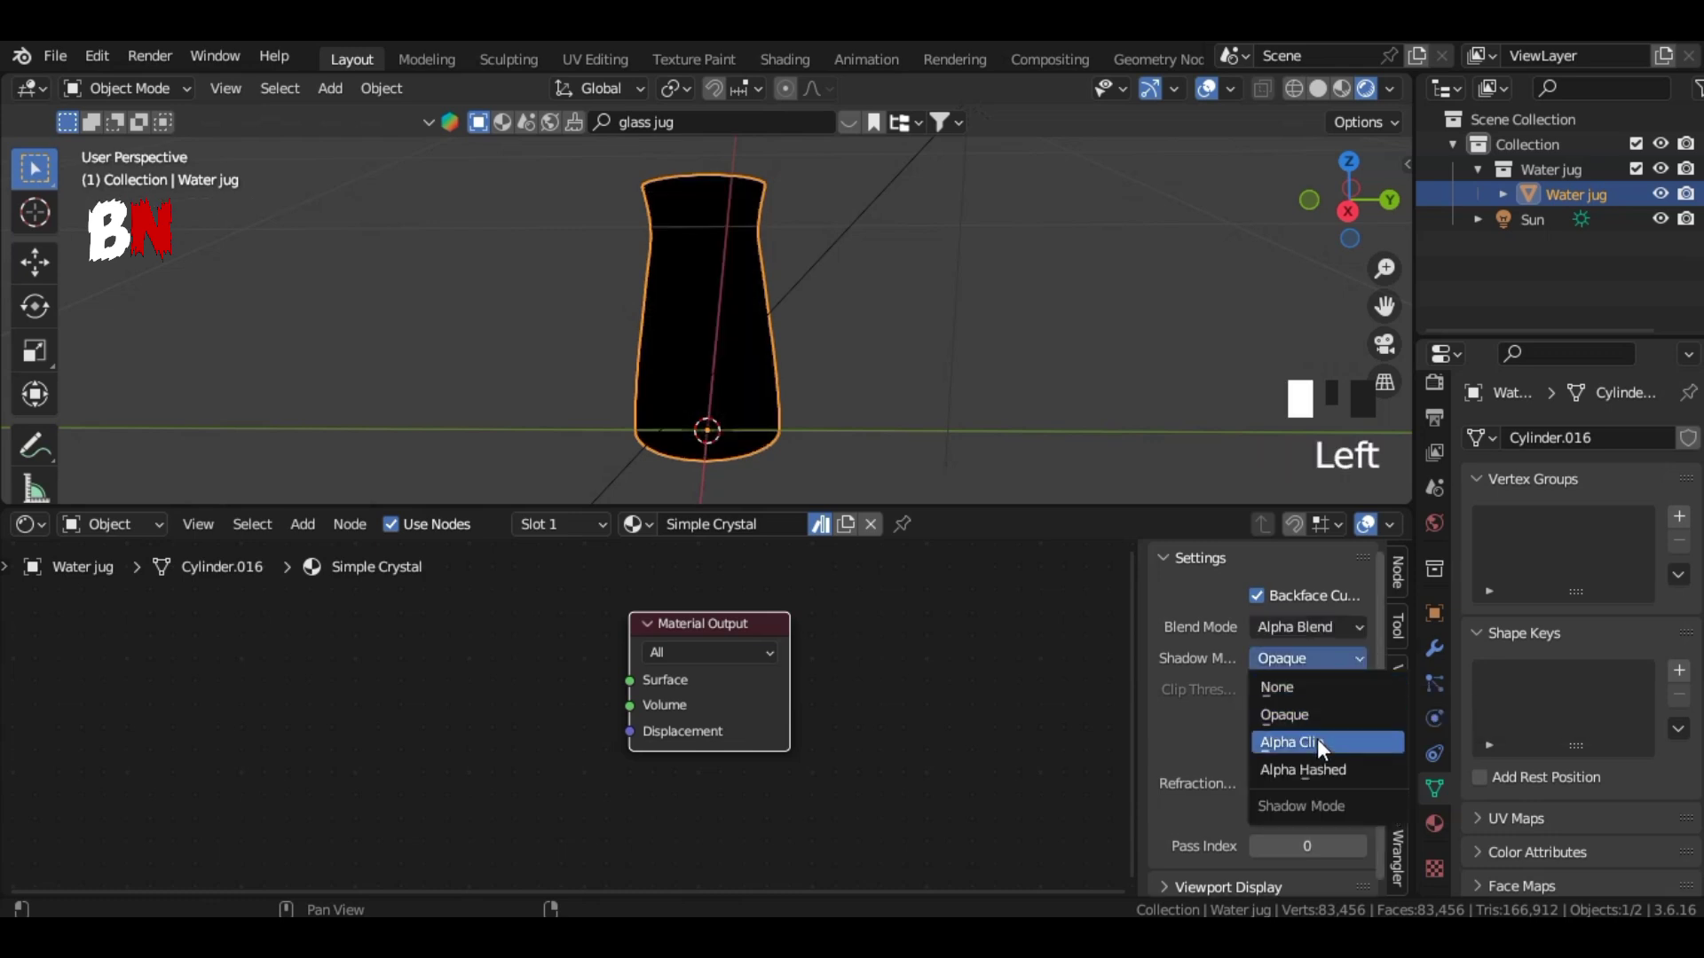
{"action": "left_click", "coordinate": [1317, 738]}
{"action": "key", "text": "n"}
Step: Enlarge the shader editor and move the Material Output node far aside to make room for new nodes
{"action": "left_click", "coordinate": [1026, 493]}
{"action": "left_click_drag", "start_coordinate": [1012, 506], "coordinate": [1008, 327]}
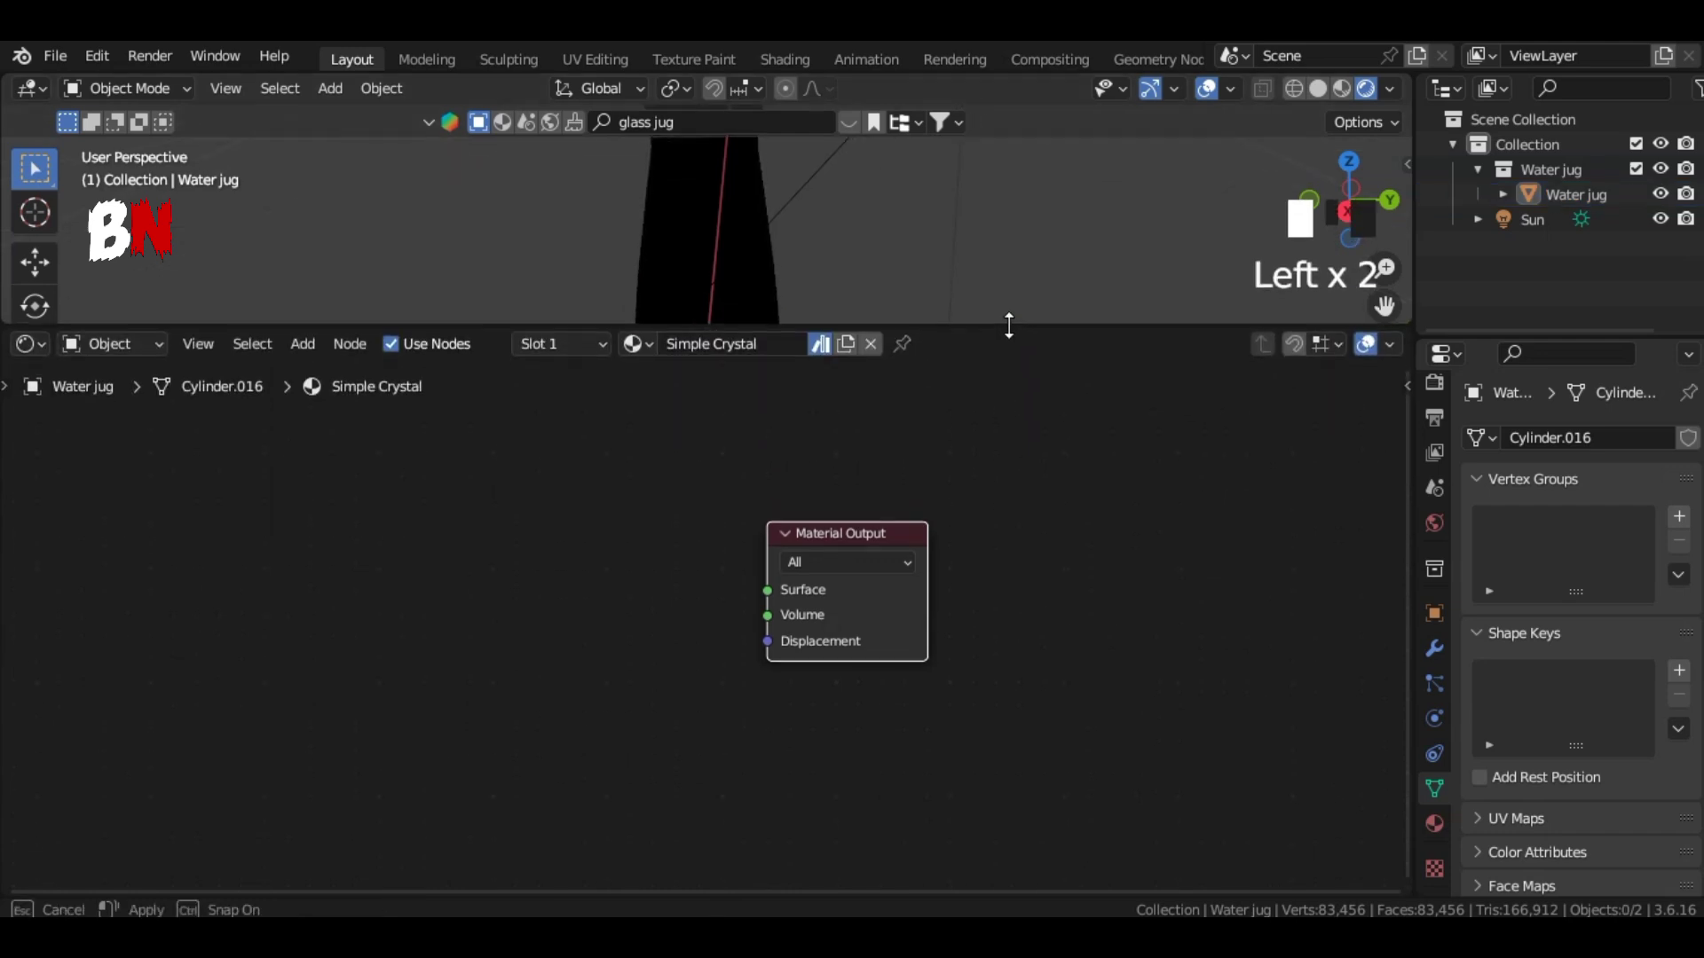
{"action": "scroll", "coordinate": [803, 581], "scroll_direction": "down", "scroll_amount": 3}
{"action": "left_click_drag", "start_coordinate": [814, 560], "coordinate": [1331, 573]}
{"action": "scroll", "coordinate": [358, 590], "scroll_direction": "up", "scroll_amount": 3}
Step: Add a Bump node and place a Glossy BSDF node beside it in the jug's material
{"action": "key", "text": "shift+a"}
{"action": "left_click", "coordinate": [745, 582]}
{"action": "type", "text": "bum"}
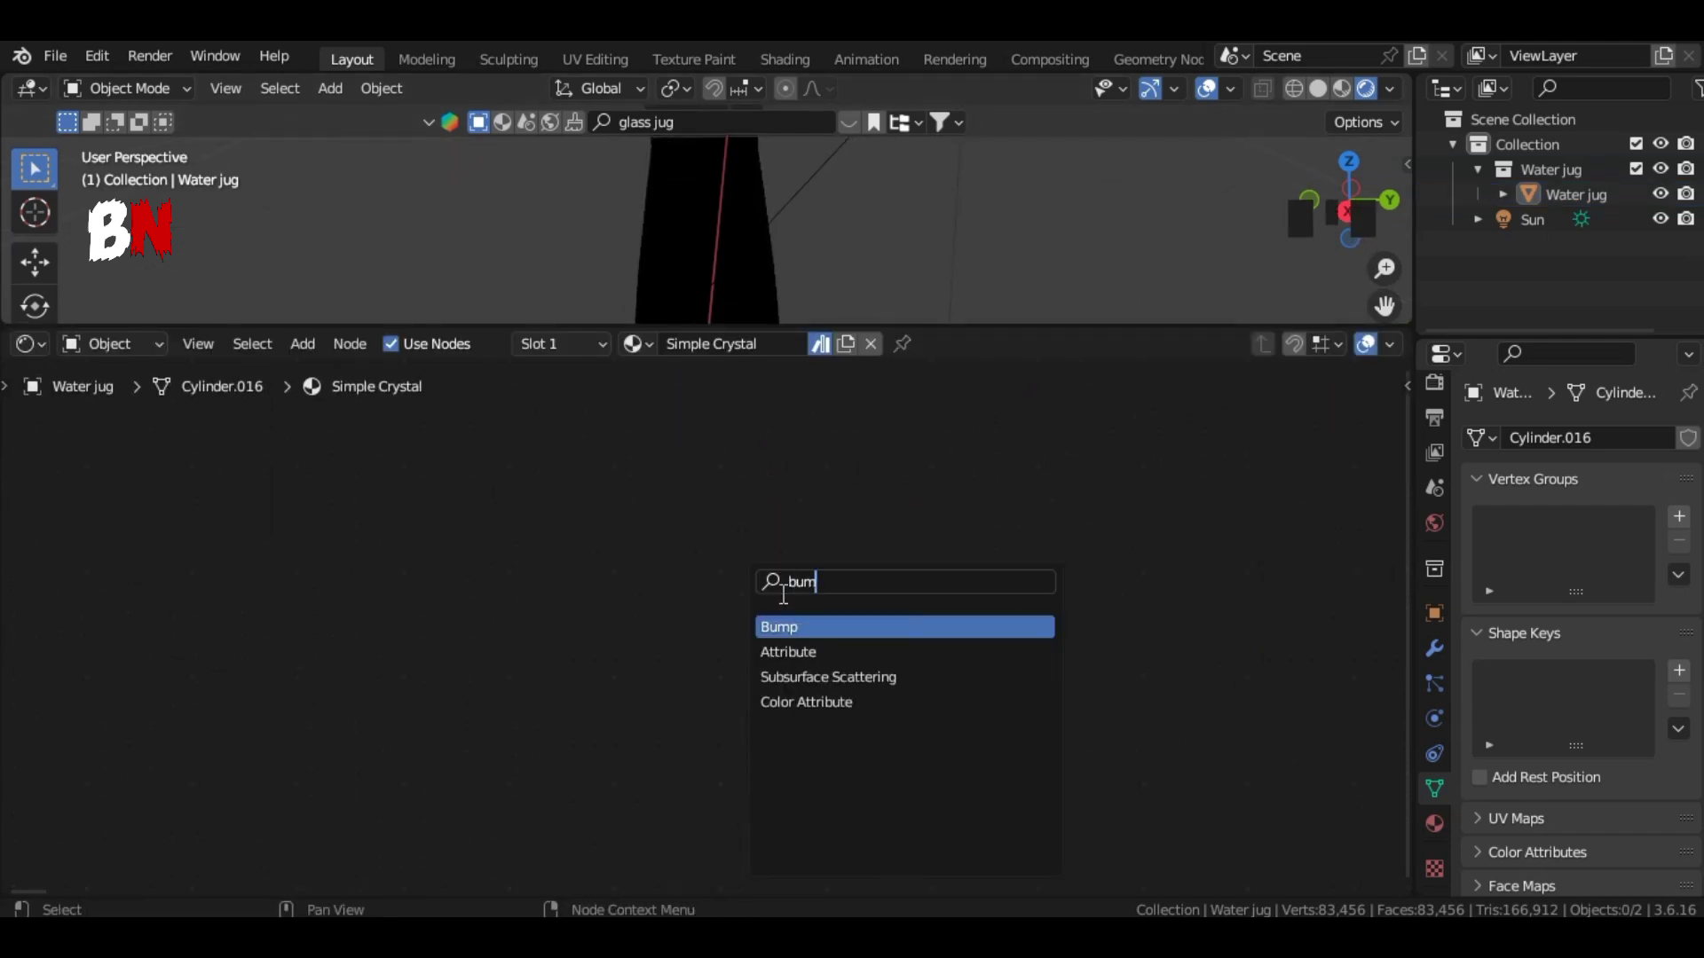
{"action": "key", "text": "Return"}
{"action": "left_click", "coordinate": [263, 538]}
{"action": "key", "text": "shift+a"}
{"action": "left_click", "coordinate": [810, 544]}
{"action": "type", "text": "glo"}
{"action": "key", "text": "Return"}
{"action": "left_click", "coordinate": [509, 576]}
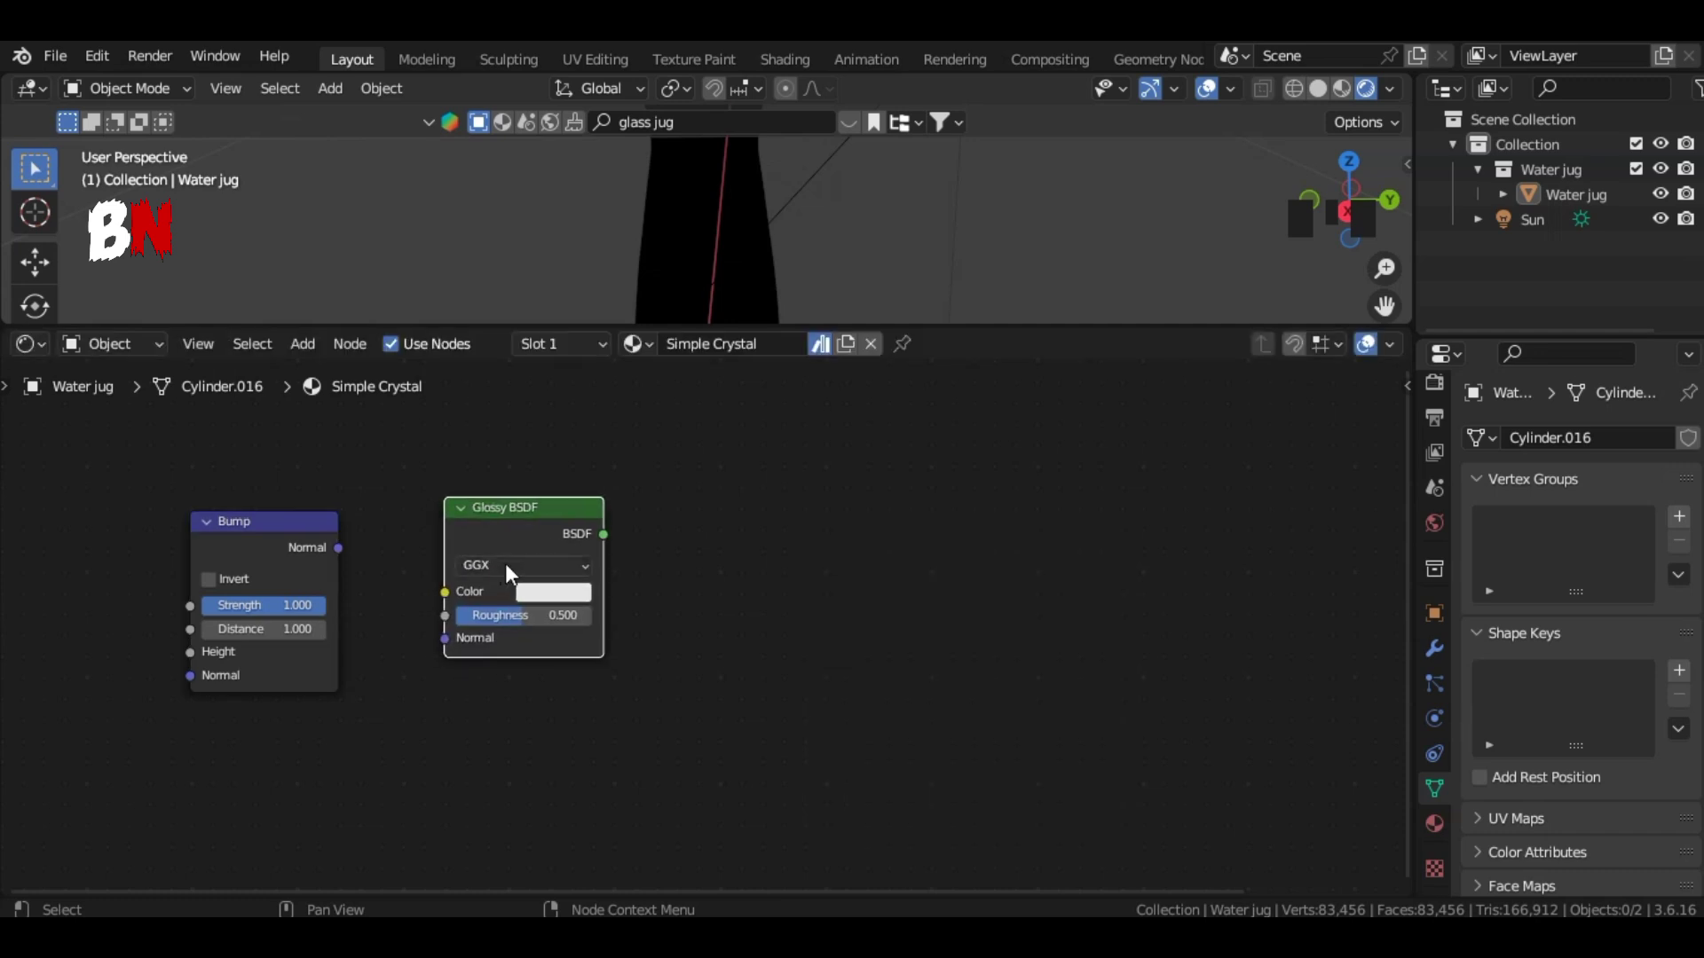
Step: Add a Shader to RGB node after the Glossy BSDF node
{"action": "key", "text": "shift+a"}
{"action": "left_click", "coordinate": [815, 538]}
{"action": "type", "text": "sh"}
{"action": "left_click", "coordinate": [871, 631]}
{"action": "left_click", "coordinate": [765, 624]}
Step: Add a Color Ramp node with Constant interpolation after Shader to RGB and move its white stop to about 0.932
{"action": "key", "text": "shift+a"}
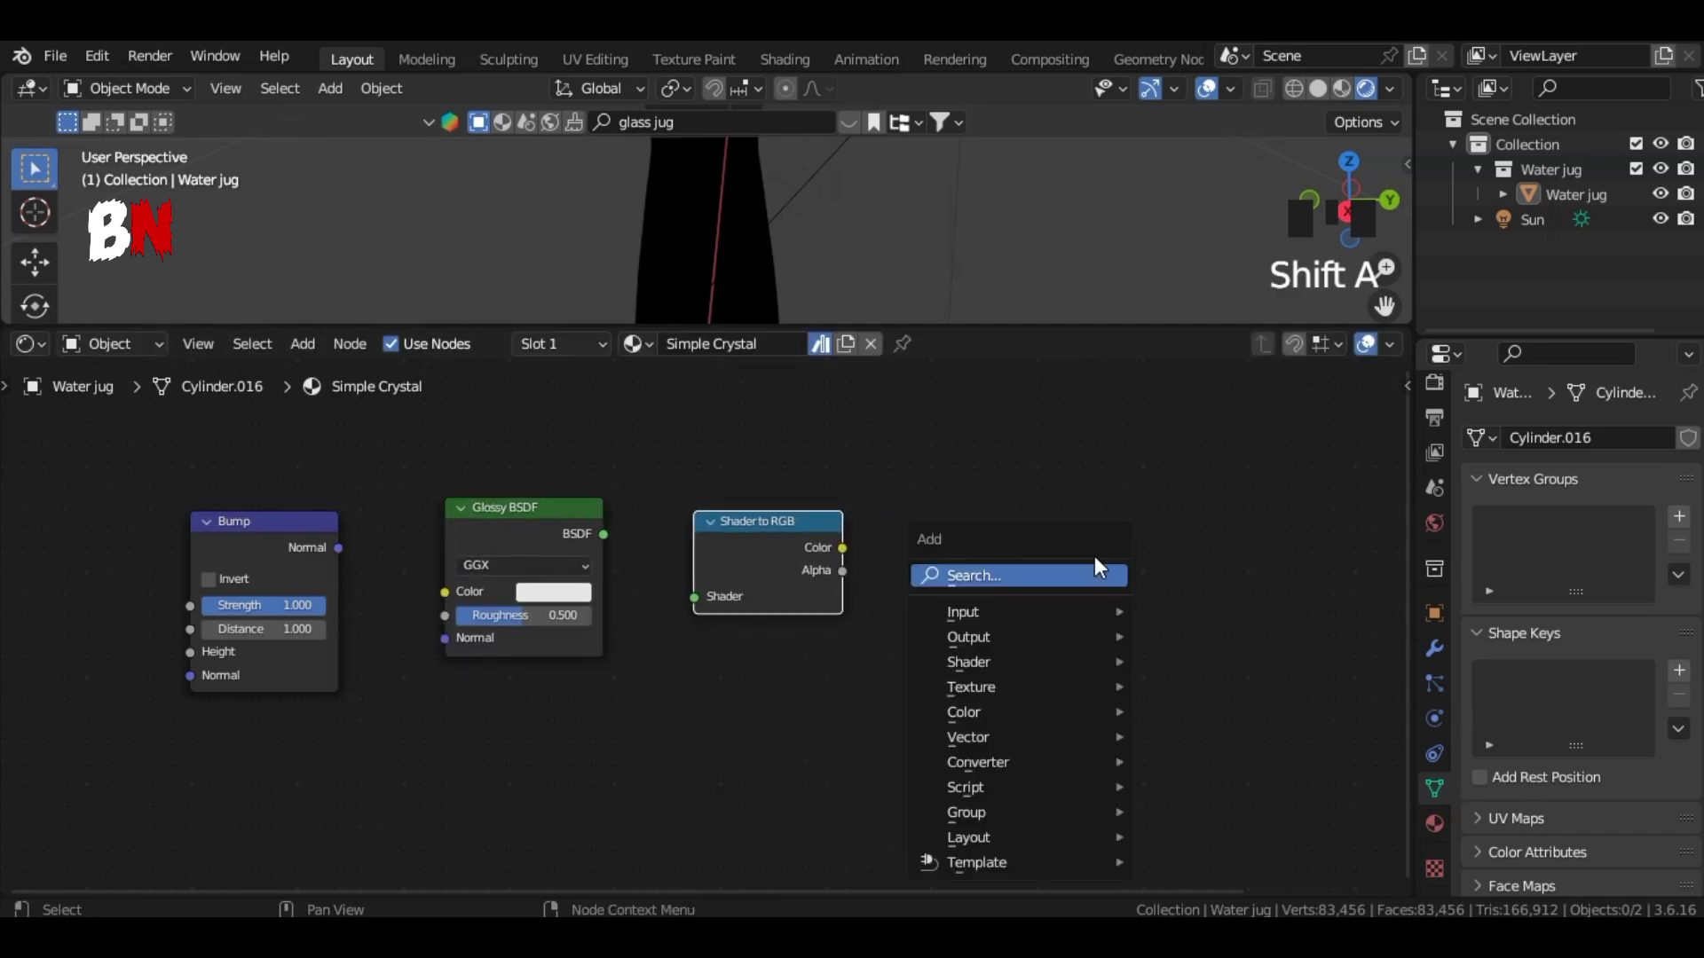
{"action": "left_click", "coordinate": [1096, 570]}
{"action": "type", "text": "col"}
{"action": "left_click", "coordinate": [1110, 643]}
{"action": "left_click", "coordinate": [964, 582]}
{"action": "left_click", "coordinate": [1120, 586]}
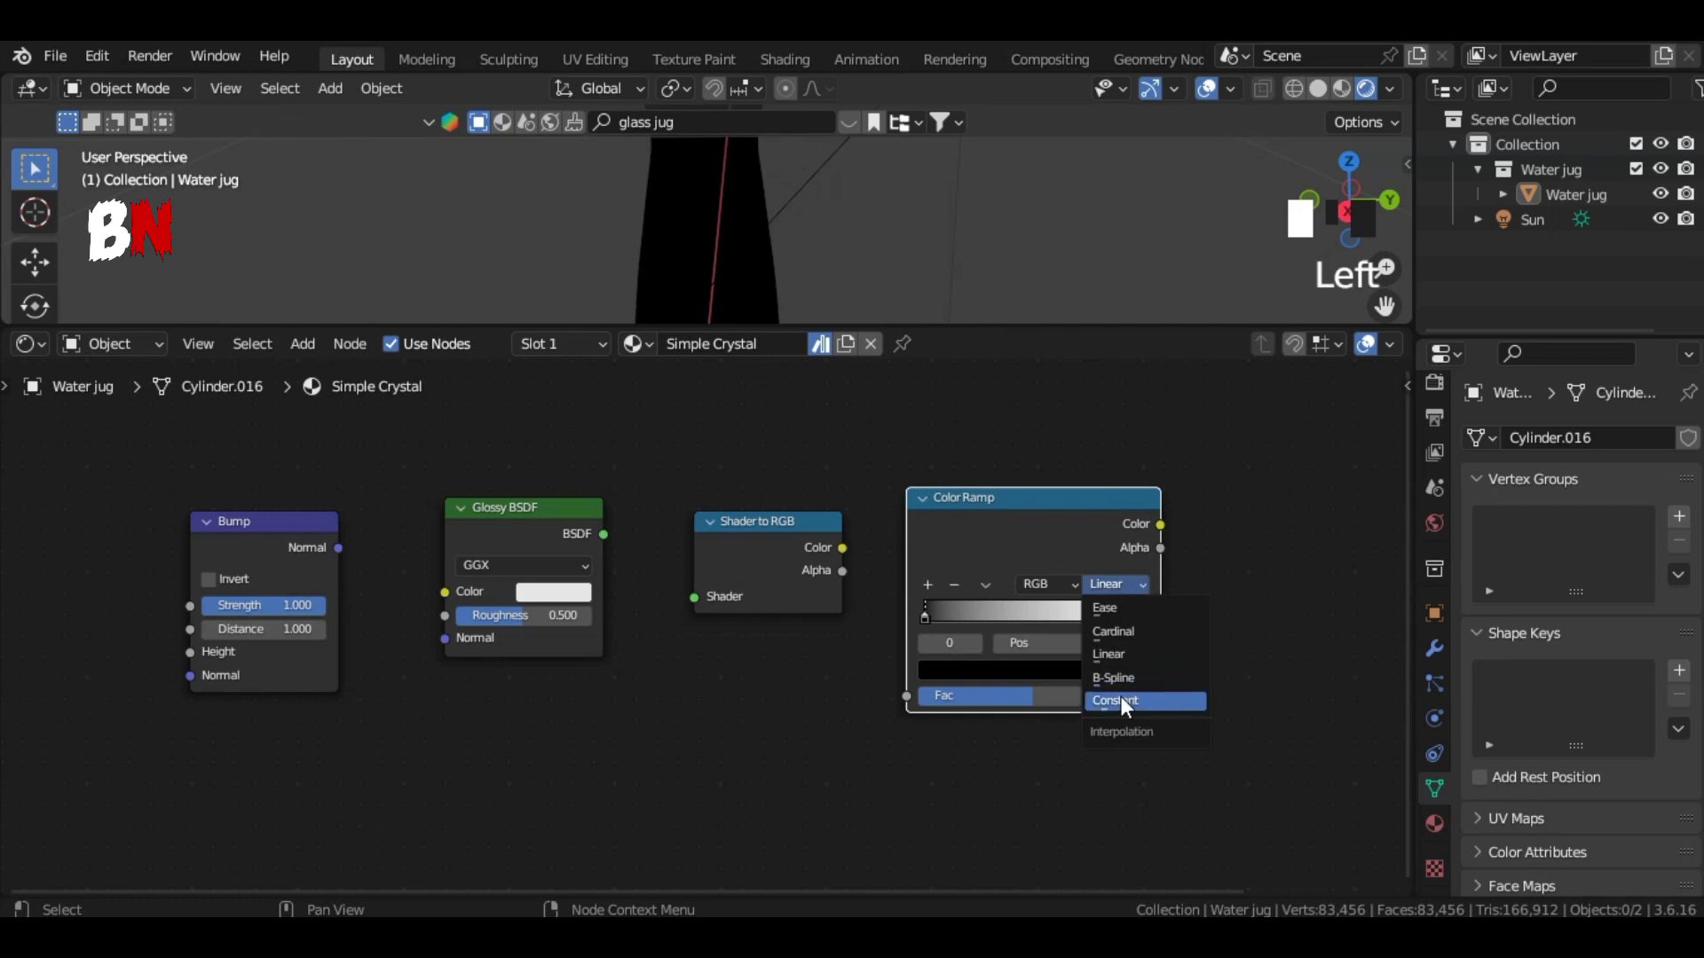
{"action": "left_click", "coordinate": [1121, 698]}
{"action": "scroll", "coordinate": [1335, 623], "scroll_direction": "up", "scroll_amount": 4}
{"action": "mouse_move", "coordinate": [1303, 614]}
{"action": "left_mouse_down"}
{"action": "mouse_move", "coordinate": [1269, 614]}
{"action": "mouse_move", "coordinate": [1283, 631]}
{"action": "left_mouse_up"}
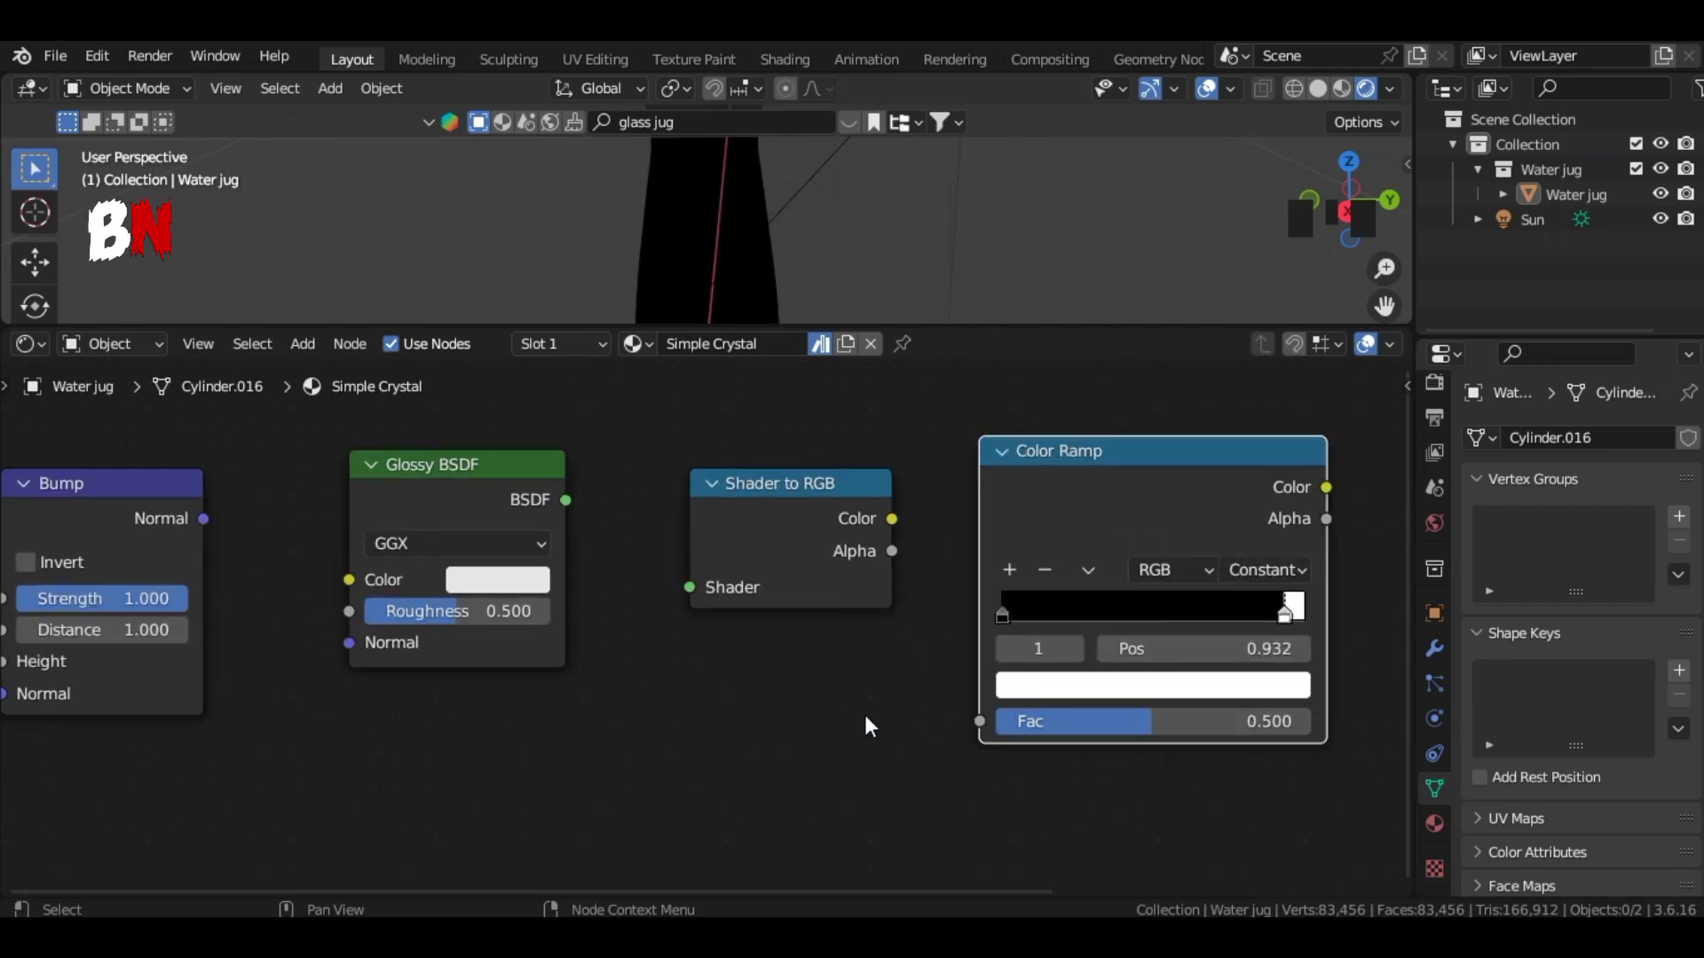
Step: Set the Glossy BSDF to Multiscatter GGX with roughness 0.4 and the Bump node's strength to 0.05
{"action": "left_click", "coordinate": [493, 543]}
{"action": "left_click", "coordinate": [441, 704]}
{"action": "left_click", "coordinate": [490, 613]}
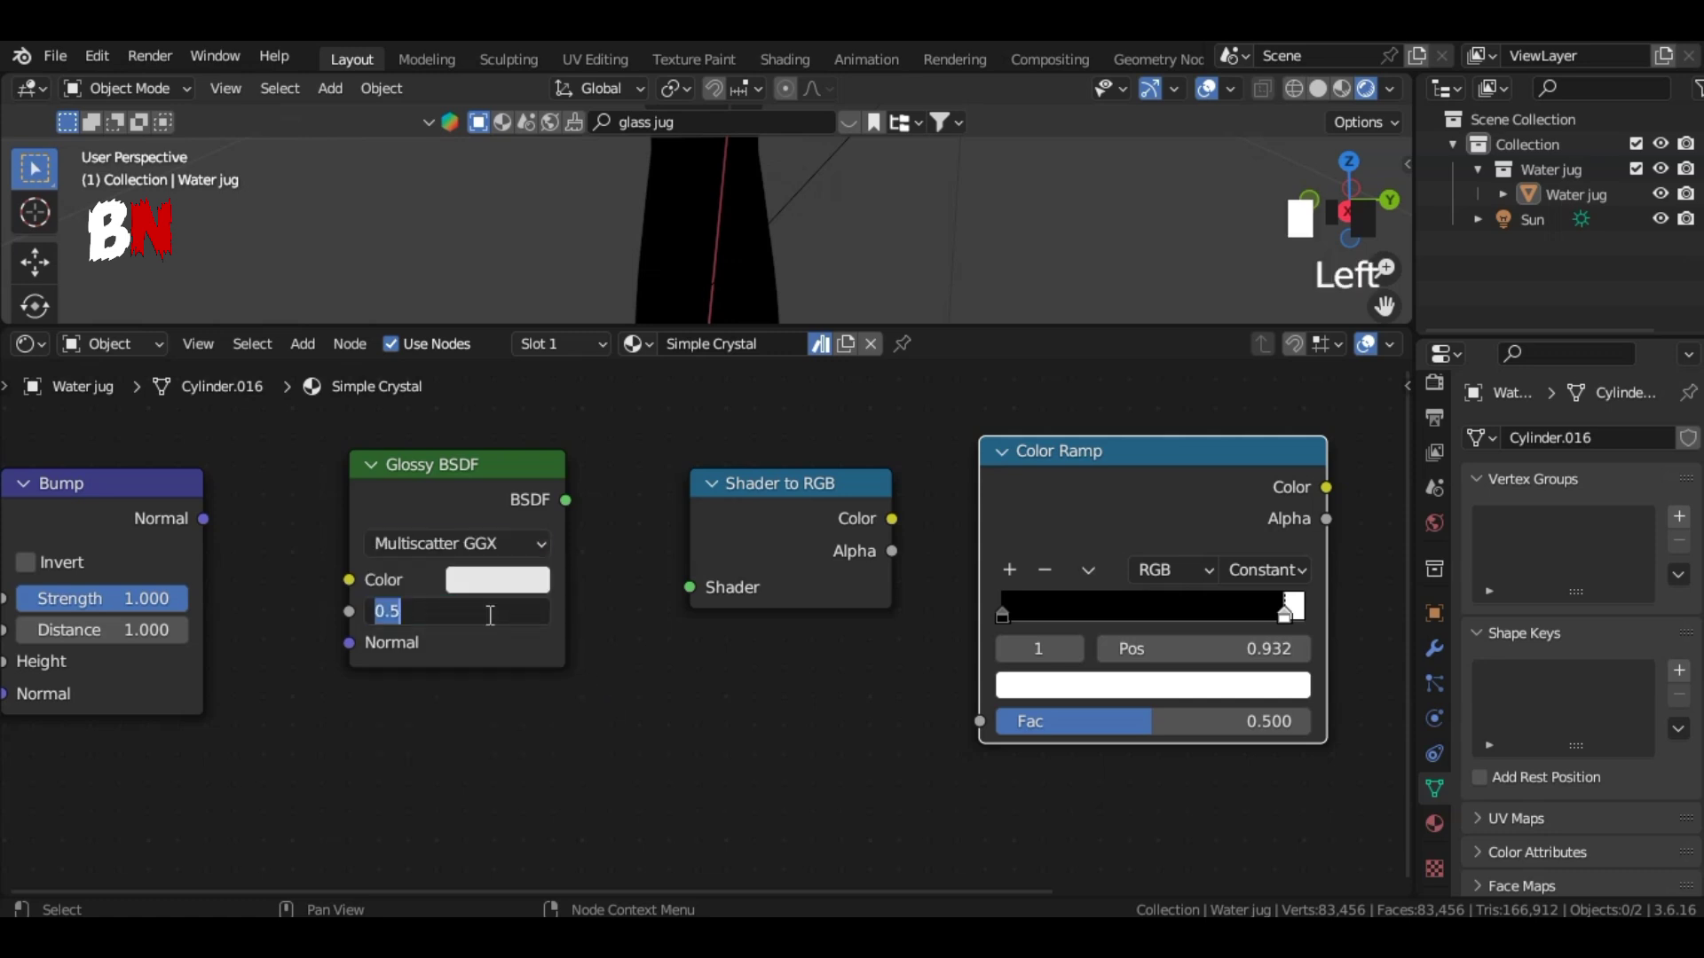
{"action": "type", "text": "."}
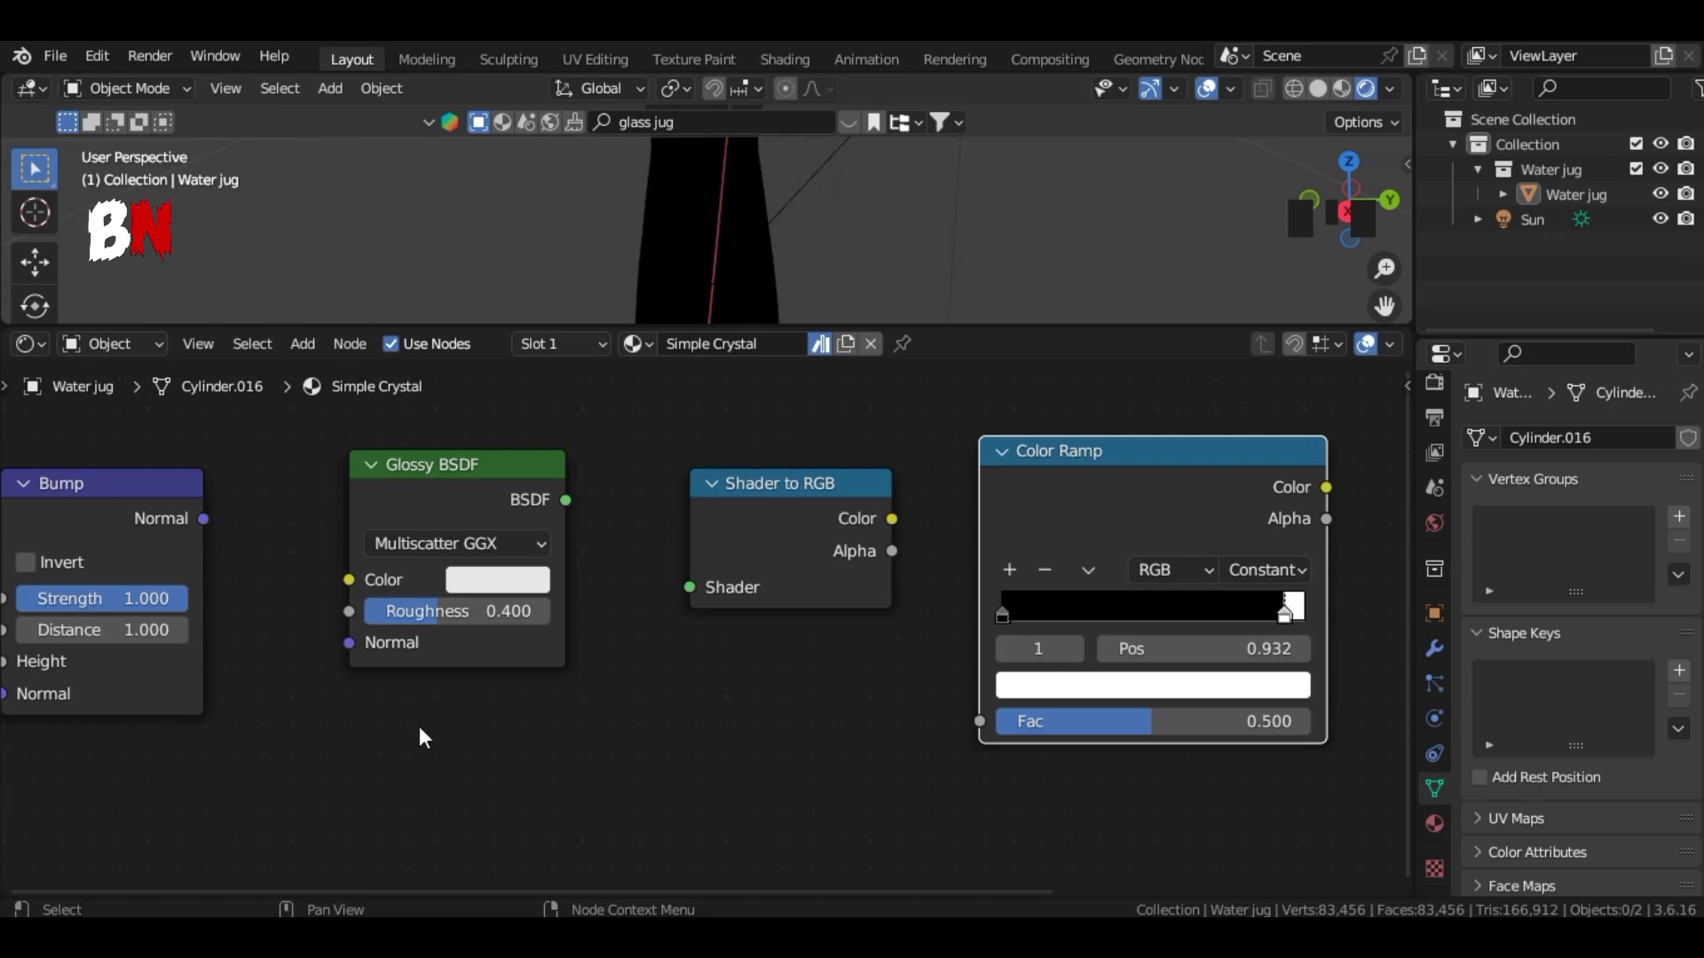
{"action": "middle_click_drag", "start_coordinate": [140, 601], "coordinate": [253, 601]}
{"action": "left_click", "coordinate": [257, 598]}
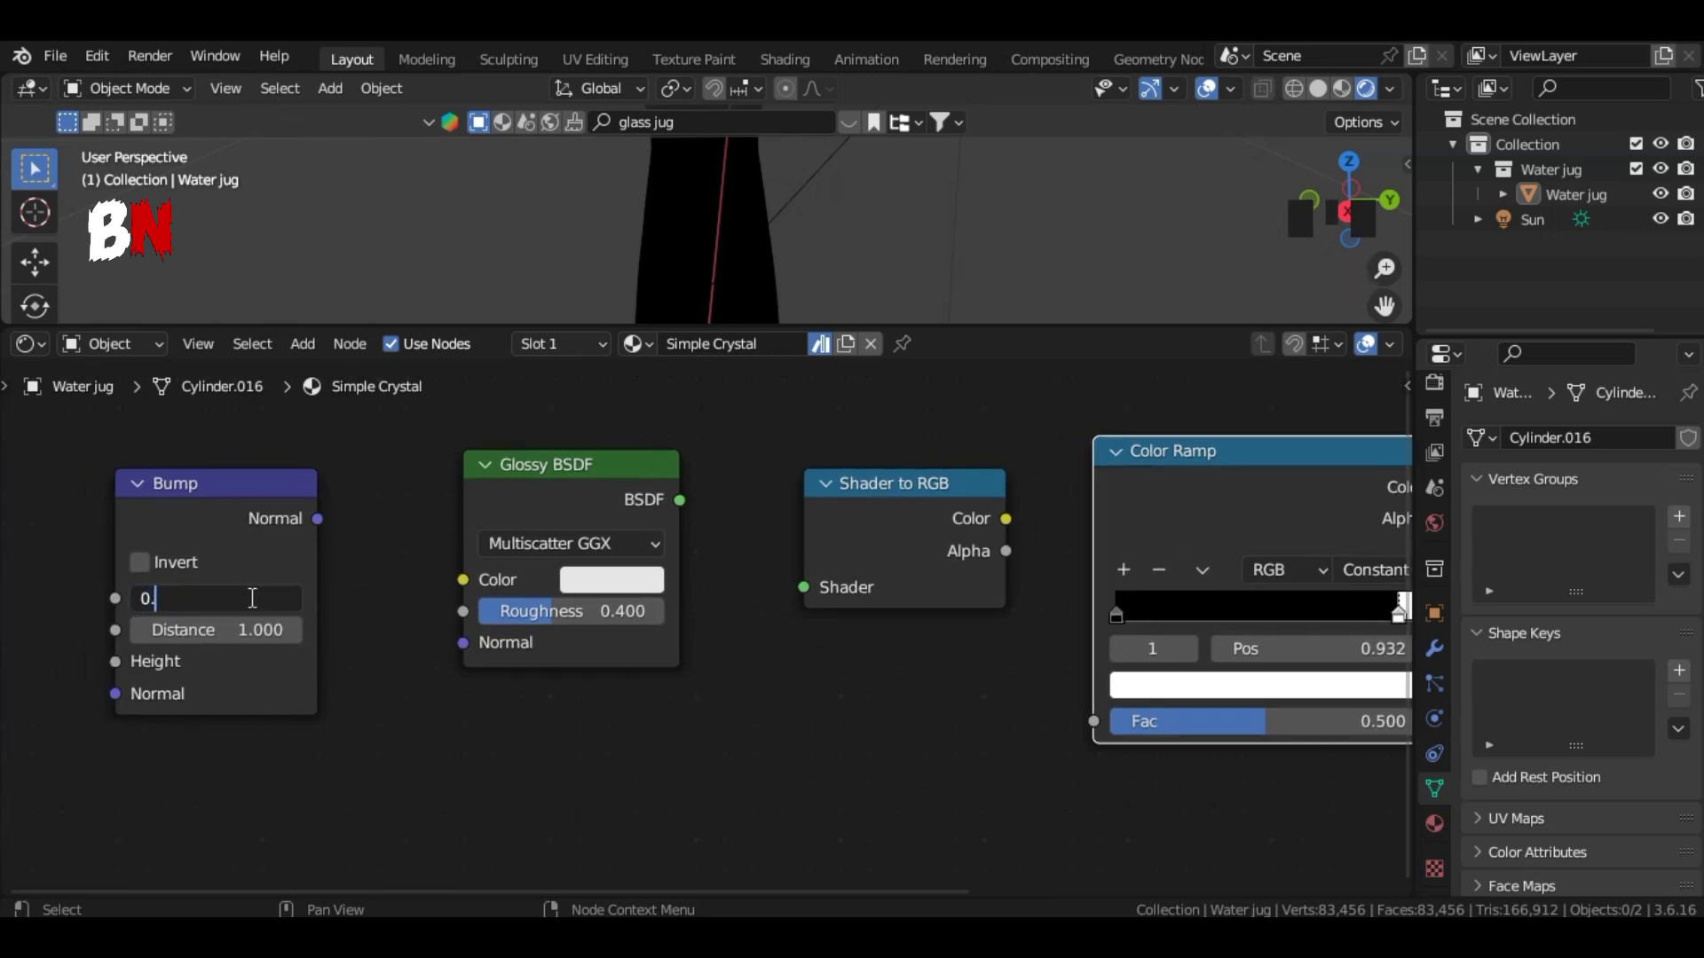
Step: Link Bump to the Glossy BSDF's Normal, Glossy BSDF to Shader to RGB, and its Color to the Color Ramp's Fac, tightening the spacing
{"action": "scroll", "coordinate": [652, 688], "scroll_direction": "down", "scroll_amount": 4}
{"action": "middle_click_drag", "start_coordinate": [662, 726], "coordinate": [575, 732]}
{"action": "scroll", "coordinate": [575, 732], "scroll_direction": "up", "scroll_amount": 1}
{"action": "left_click_drag", "start_coordinate": [303, 543], "coordinate": [416, 643]}
{"action": "left_click_drag", "start_coordinate": [515, 507], "coordinate": [456, 507]}
{"action": "left_click_drag", "start_coordinate": [732, 516], "coordinate": [581, 597]}
{"action": "left_click_drag", "start_coordinate": [953, 497], "coordinate": [857, 497]}
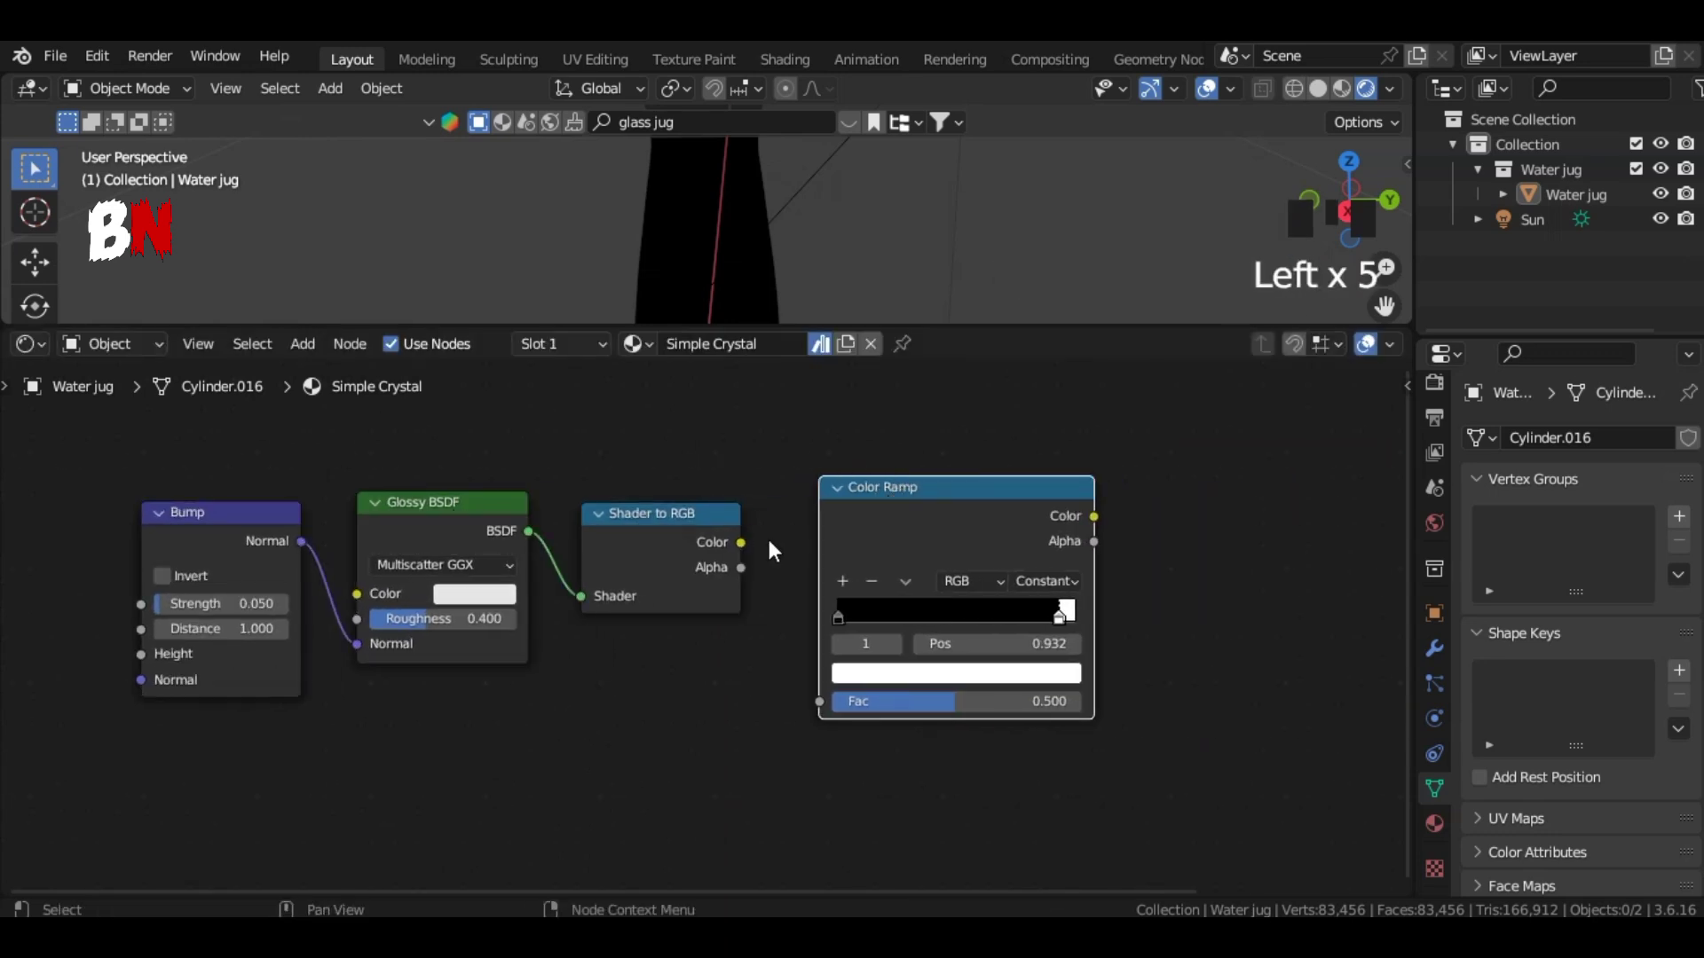
{"action": "left_click_drag", "start_coordinate": [742, 543], "coordinate": [818, 701]}
Step: Join the four connected nodes in a frame labelled "First Reflection"
{"action": "left_click_drag", "start_coordinate": [124, 729], "coordinate": [1120, 510]}
{"action": "key", "text": "shift+p"}
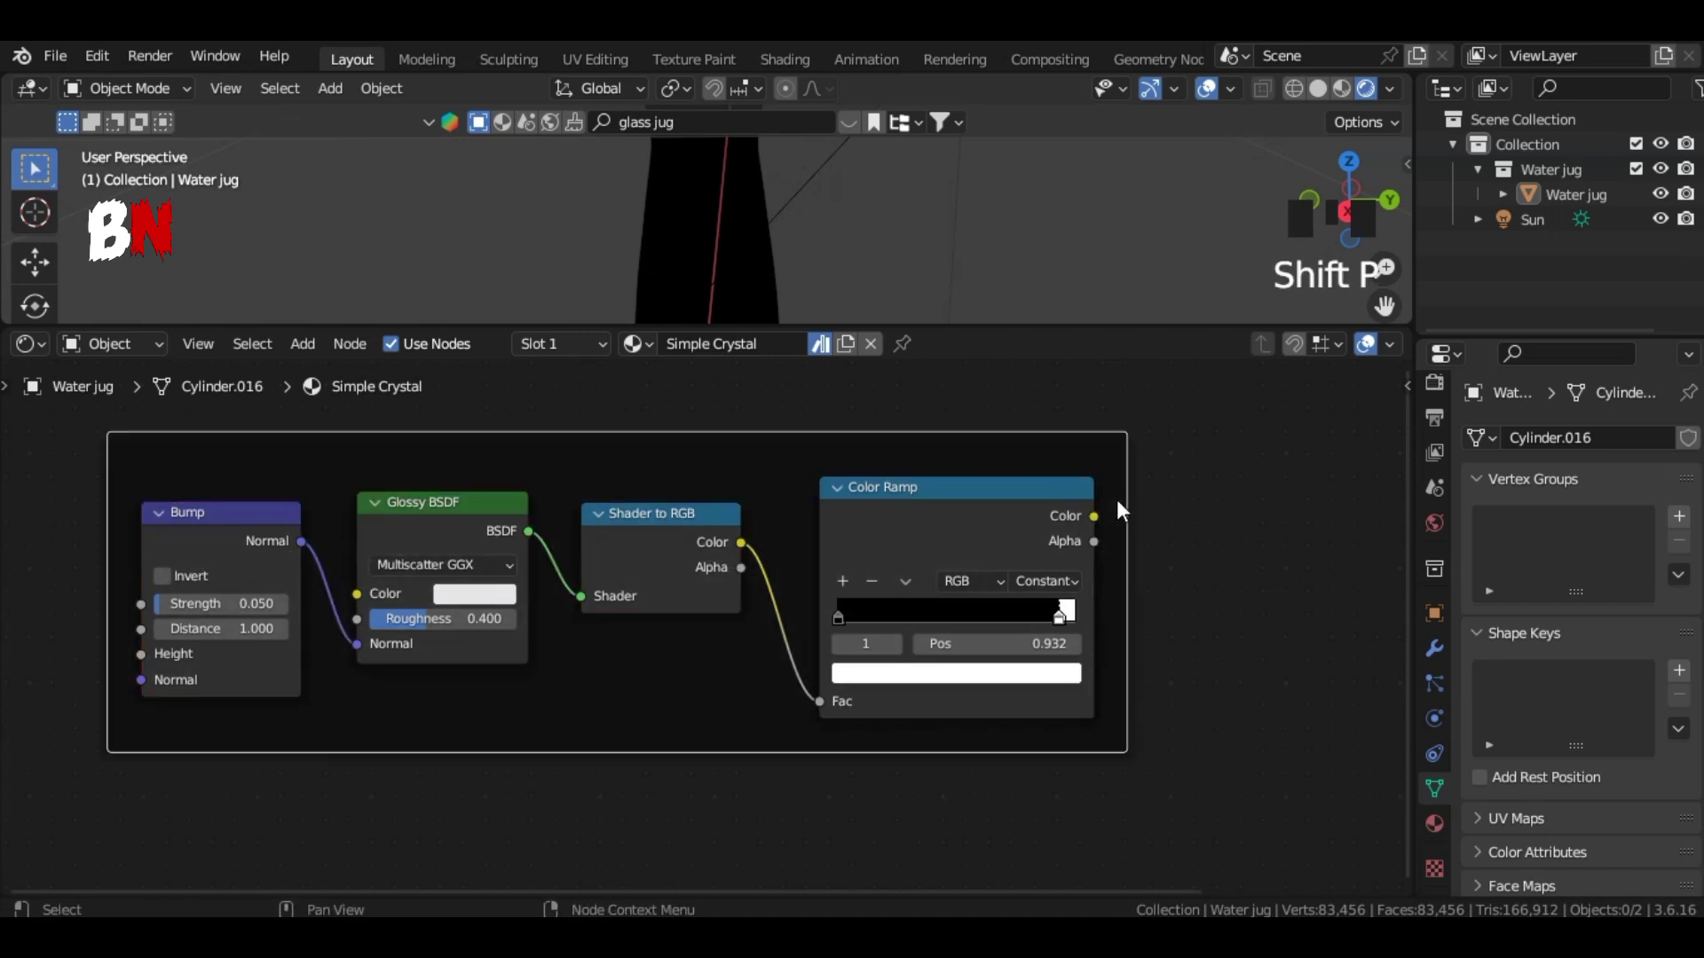
{"action": "right_click", "coordinate": [797, 455]}
{"action": "left_click", "coordinate": [695, 727]}
{"action": "type", "text": "First"}
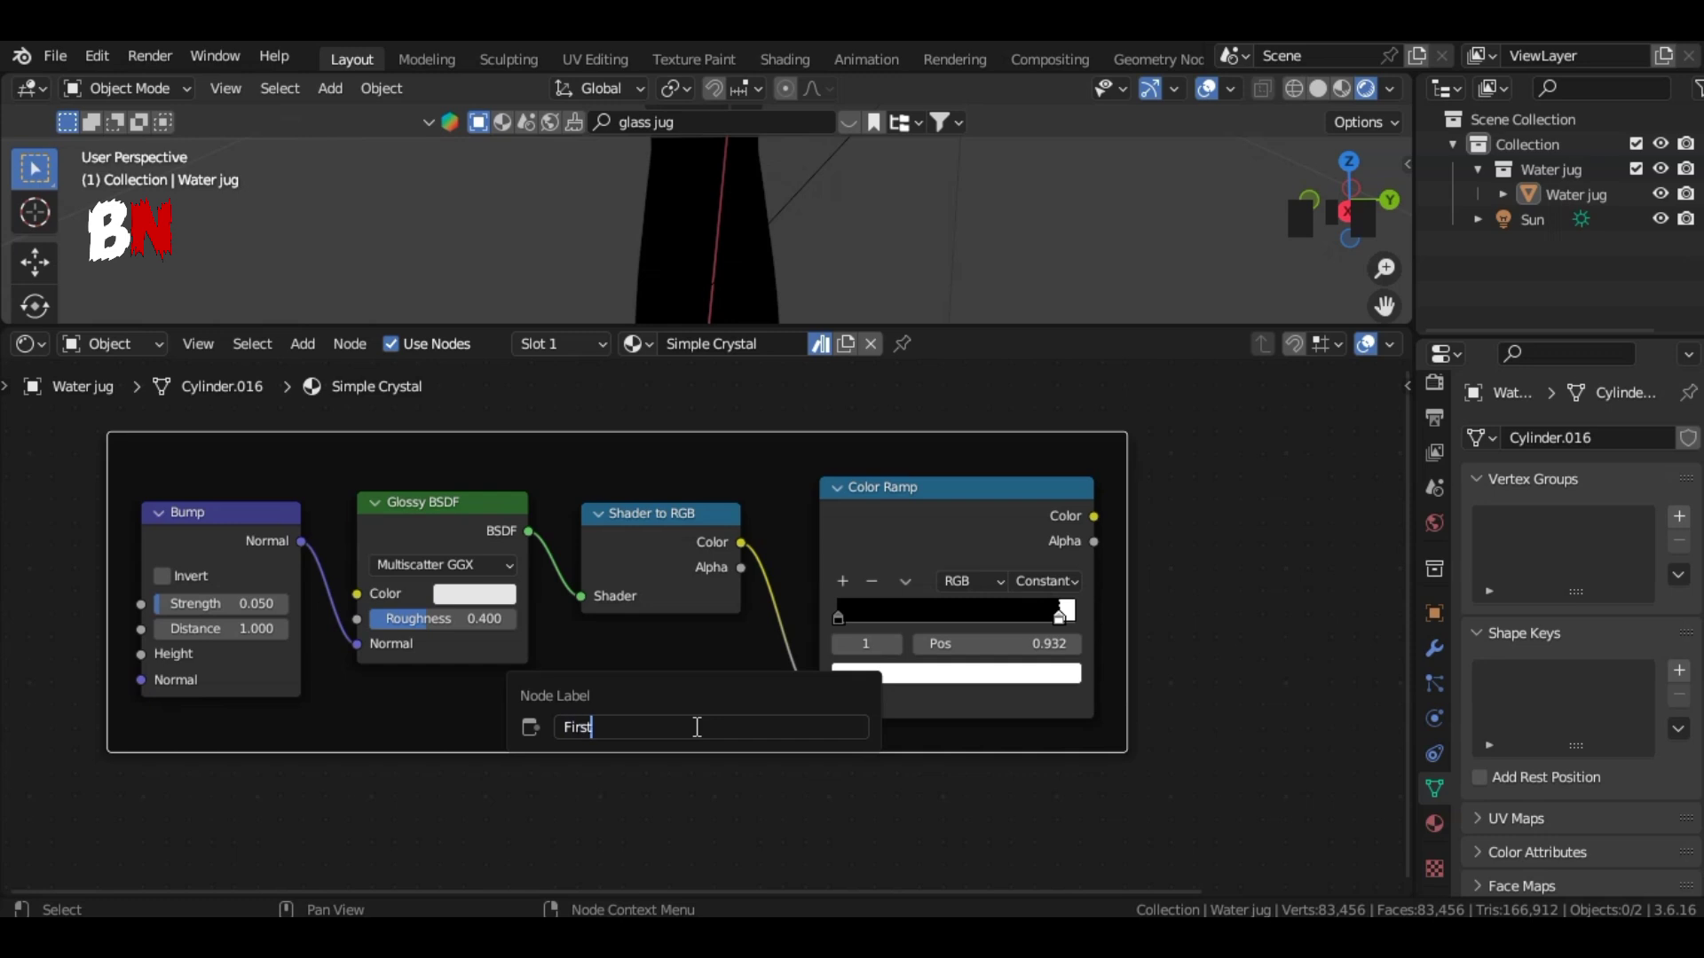
{"action": "type", "text": " Reflection"}
{"action": "key", "text": "Return"}
Step: Duplicate the First Reflection frame with its nodes and place the copy directly below the original
{"action": "scroll", "coordinate": [701, 692], "scroll_direction": "down", "scroll_amount": 4, "text": "ctrl"}
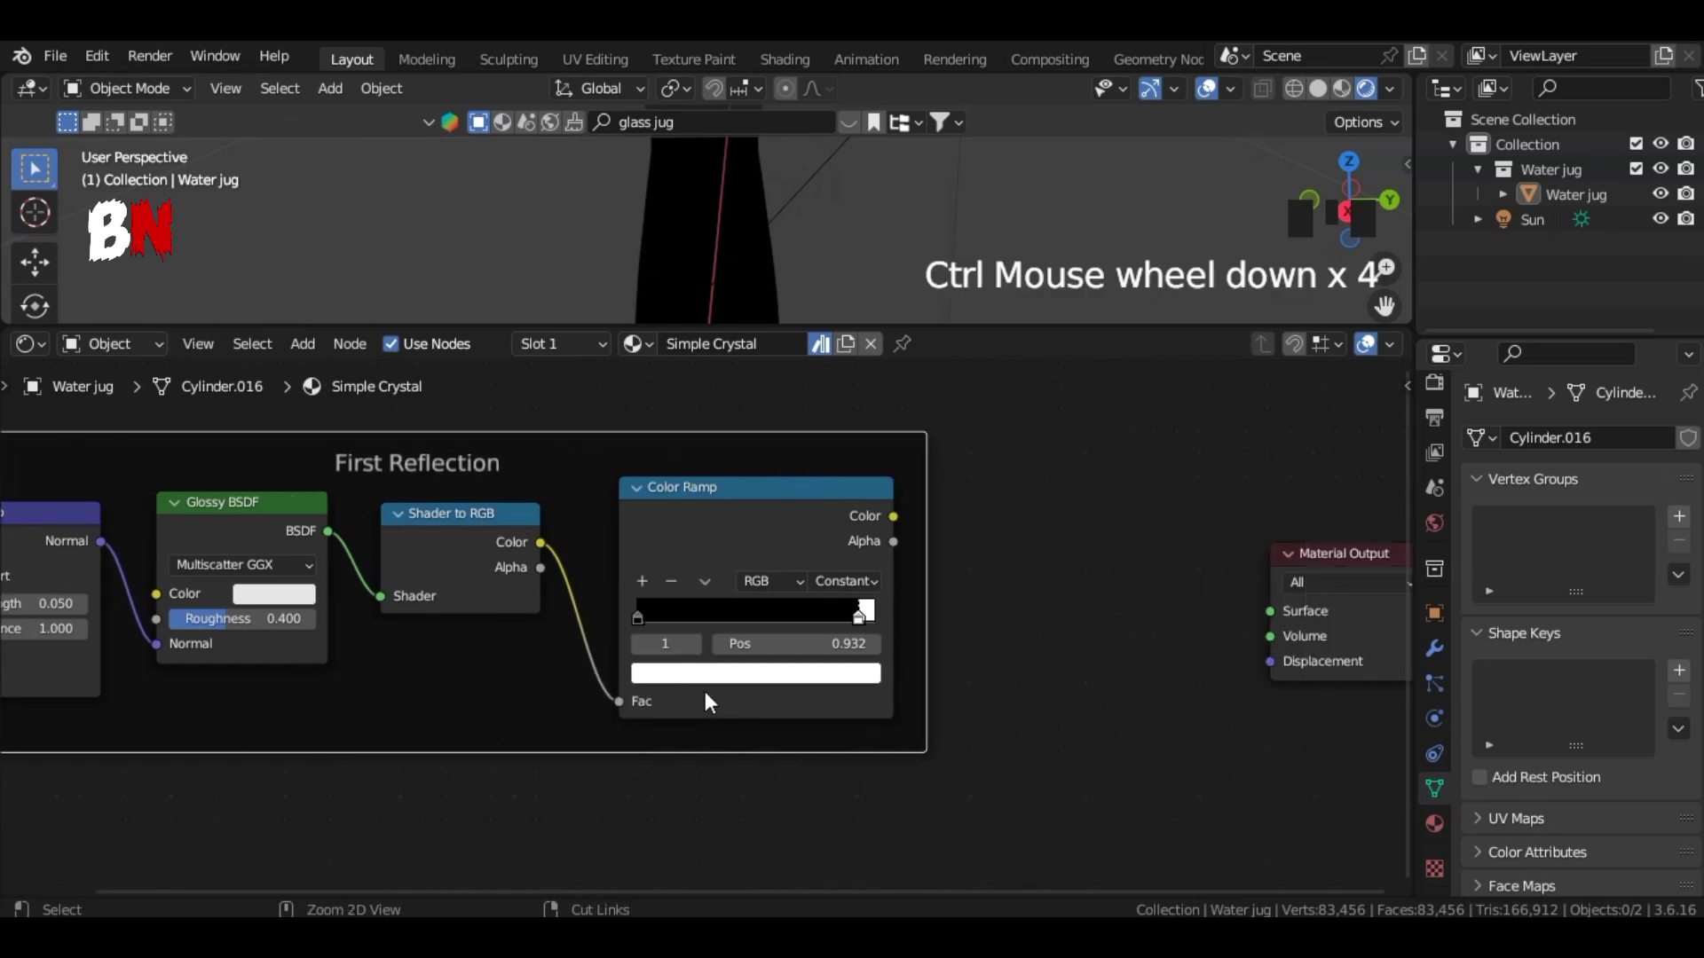
{"action": "scroll", "coordinate": [994, 608], "scroll_direction": "down", "scroll_amount": 6}
{"action": "key", "text": "shift+d"}
{"action": "left_click", "coordinate": [644, 756]}
{"action": "middle_click_drag", "start_coordinate": [644, 756], "coordinate": [698, 595]}
{"action": "left_click", "coordinate": [664, 589]}
Step: Rename the duplicated frame to "Second Reflection"
{"action": "right_click", "coordinate": [678, 585]}
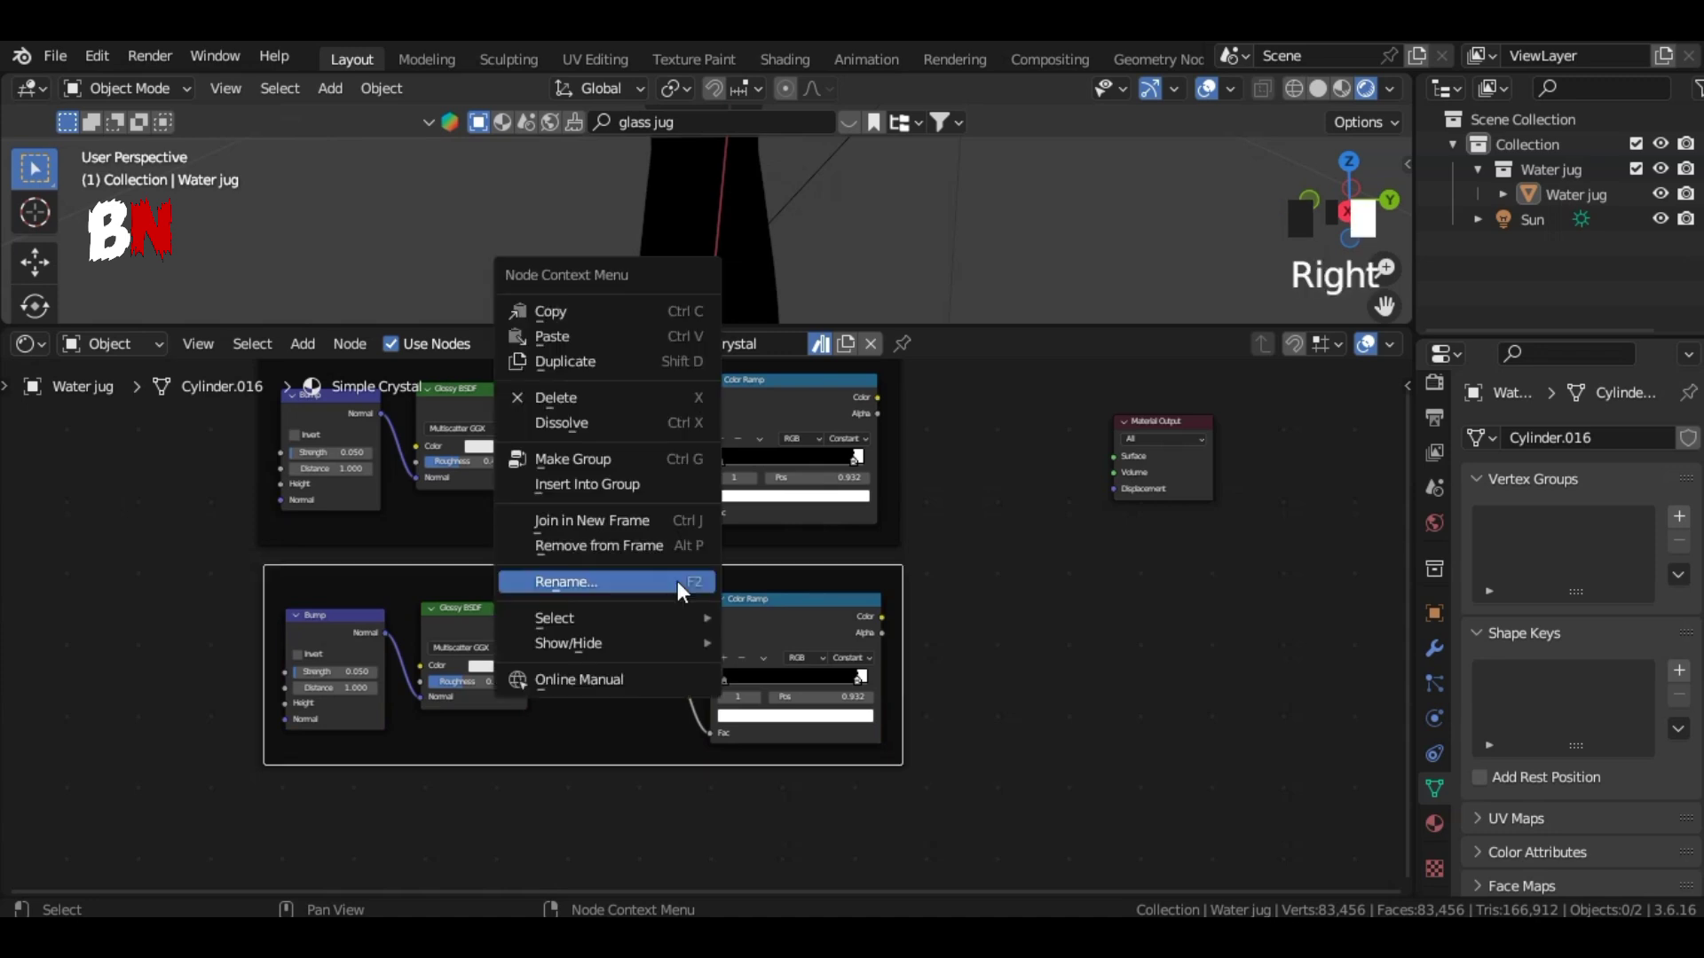
{"action": "left_click", "coordinate": [680, 585]}
{"action": "left_click", "coordinate": [578, 583]}
{"action": "key", "text": "BackSpace"}
{"action": "key", "text": "BackSpace"}
{"action": "key", "text": "BackSpace"}
{"action": "key", "text": "BackSpace"}
{"action": "key", "text": "BackSpace"}
{"action": "type", "text": "S"}
{"action": "key", "text": "Return"}
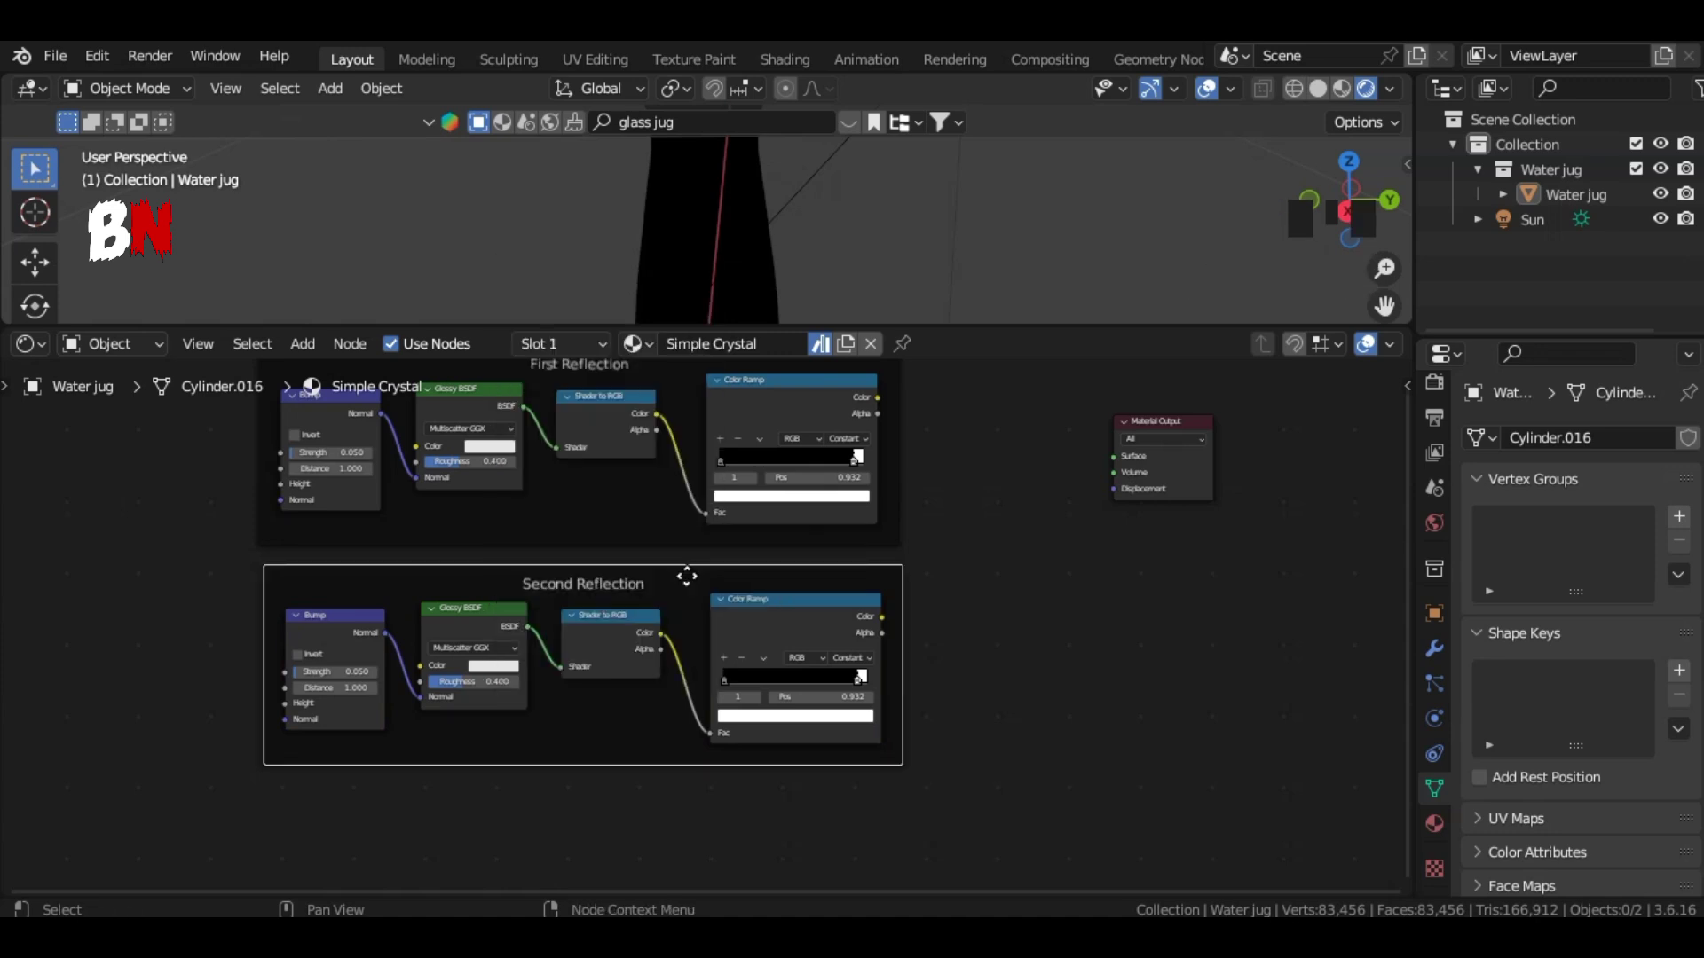
Step: In the Second Reflection frame, set the Bump strength to 0.1 and the Glossy BSDF roughness to 0.8
{"action": "scroll", "coordinate": [1022, 634], "scroll_direction": "up", "scroll_amount": 3}
{"action": "middle_click_drag", "start_coordinate": [35, 593], "coordinate": [94, 570]}
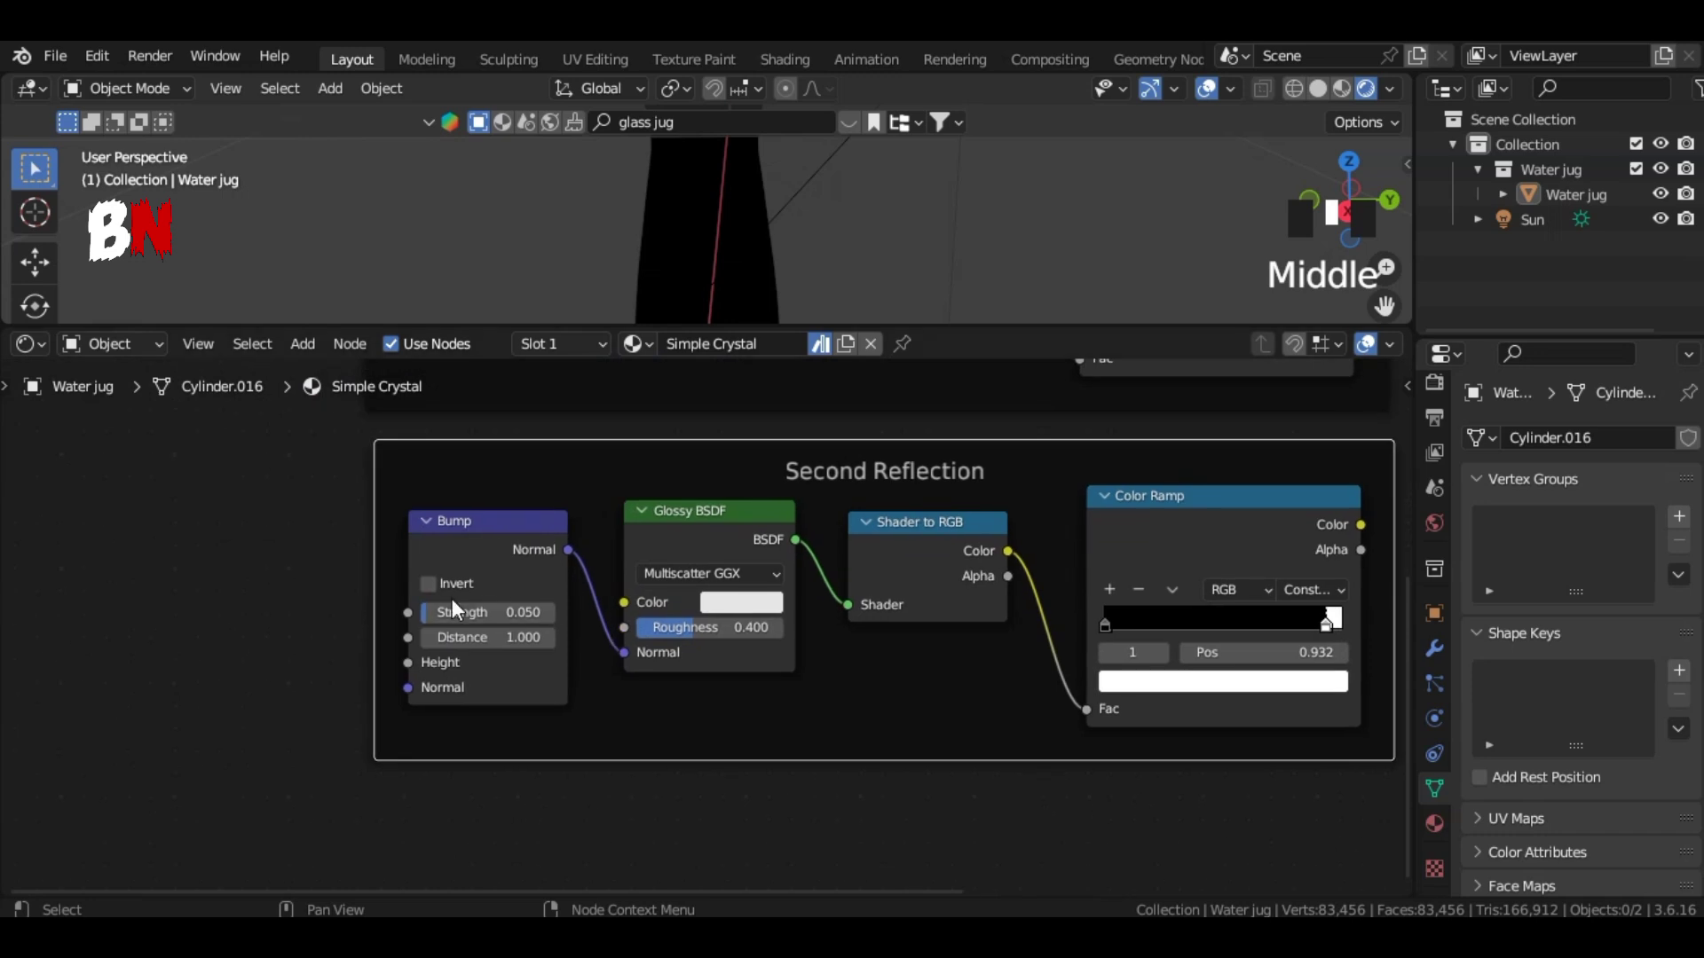
{"action": "double_click", "coordinate": [479, 613]}
{"action": "double_click", "coordinate": [718, 627]}
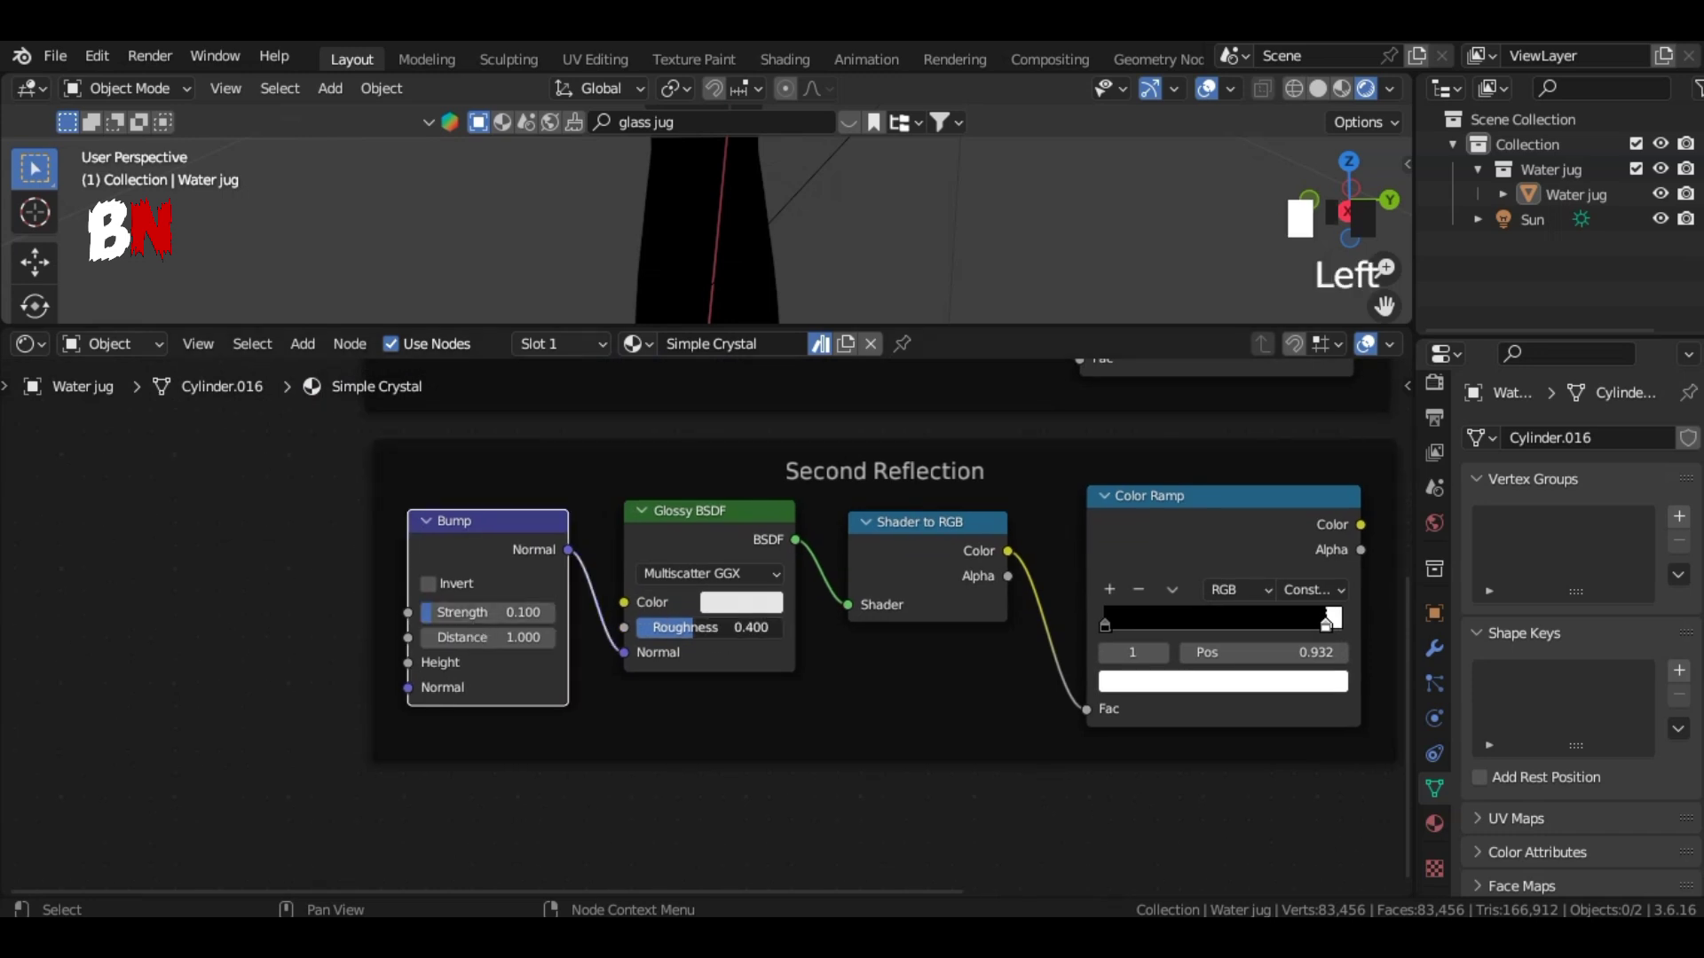
{"action": "key", "text": "BackSpace"}
{"action": "type", "text": ".8"}
{"action": "key", "text": "Return"}
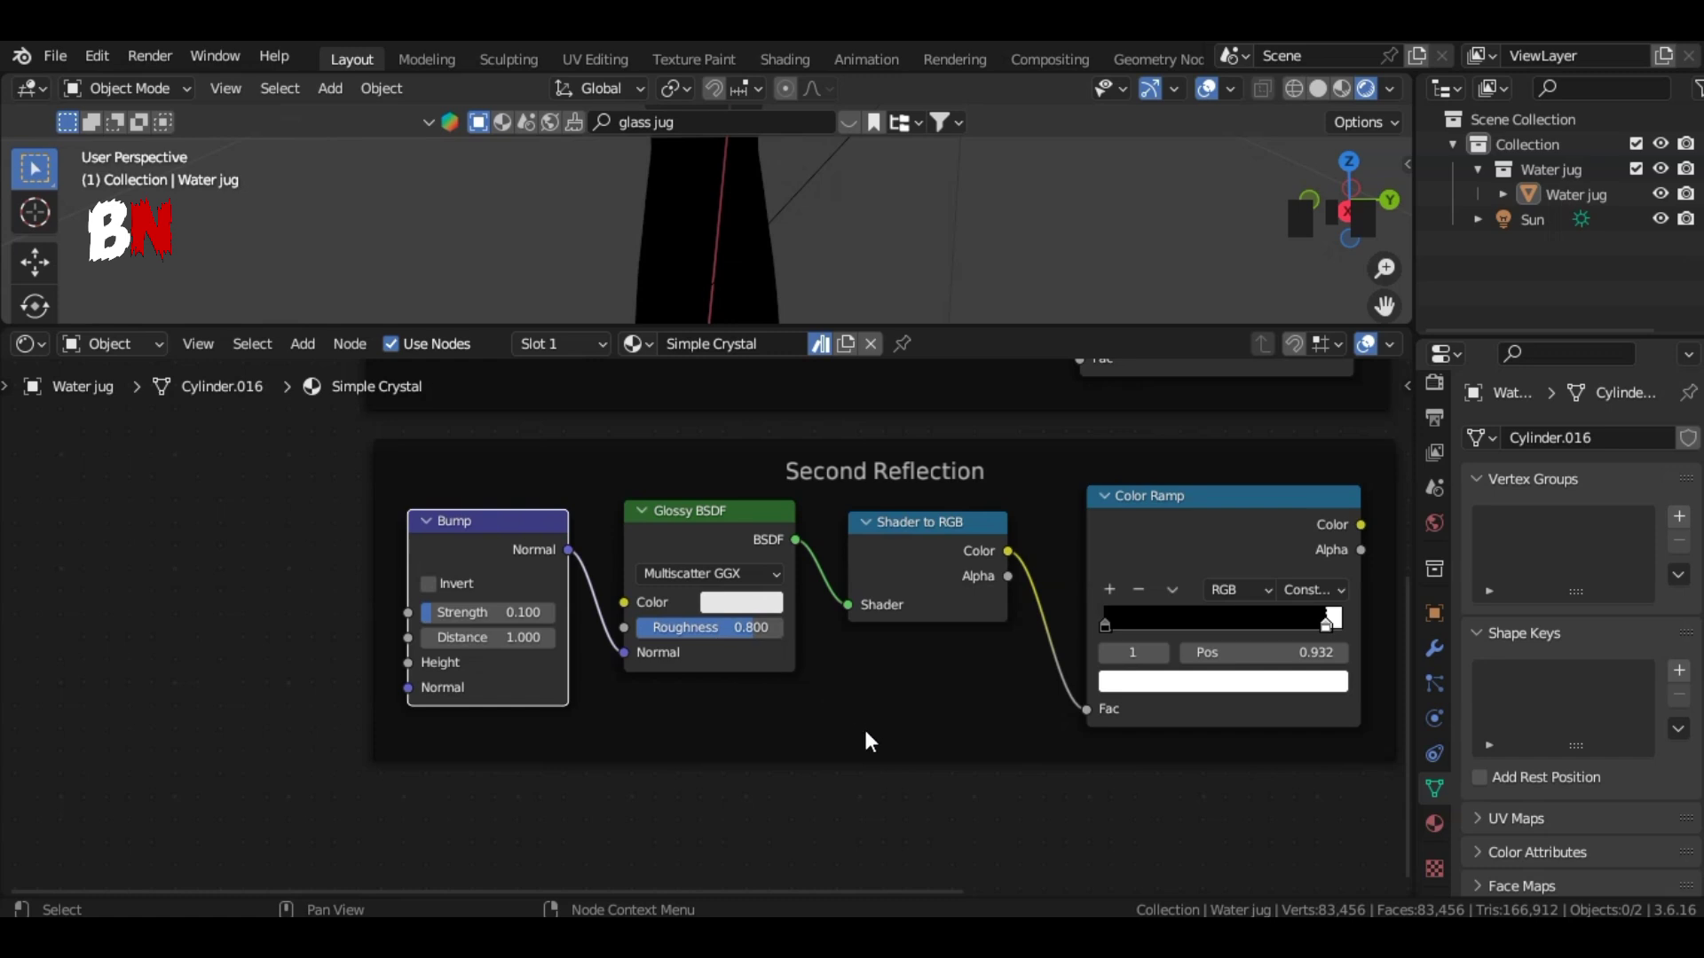
Step: Move the white stop of the Second Reflection's Color Ramp to about 0.536
{"action": "scroll", "coordinate": [870, 742], "scroll_direction": "down", "scroll_amount": 2}
{"action": "middle_click_drag", "start_coordinate": [875, 769], "coordinate": [661, 810]}
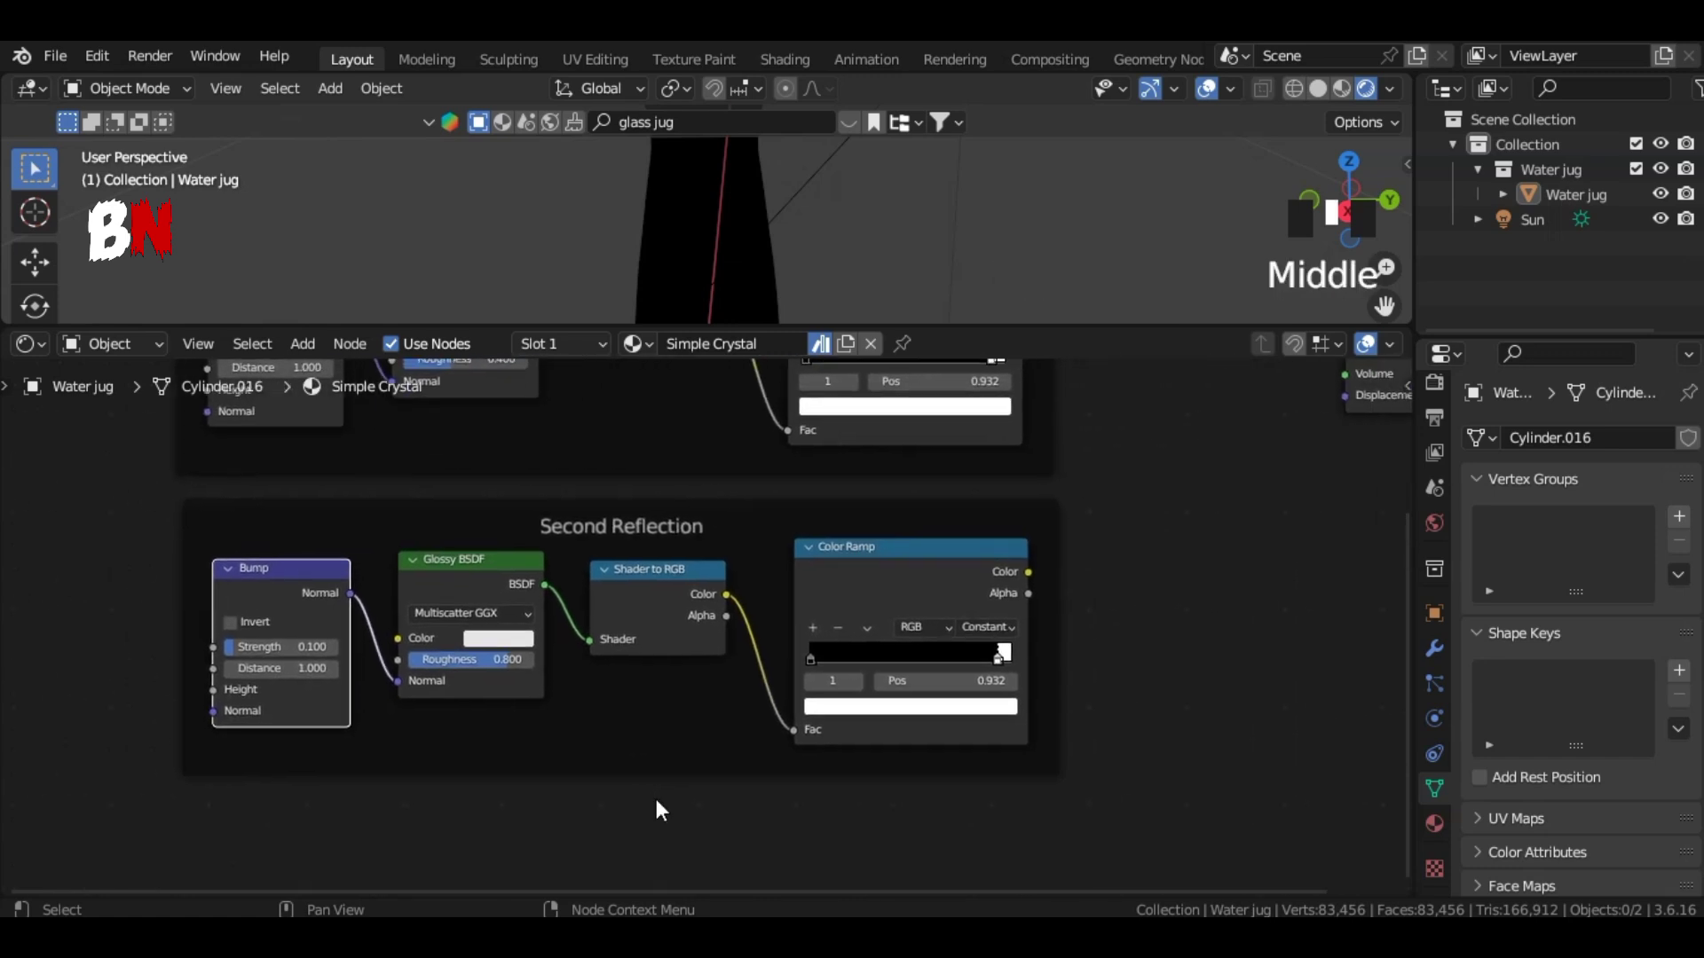
{"action": "scroll", "coordinate": [1049, 749], "scroll_direction": "up", "scroll_amount": 5}
{"action": "middle_click_drag", "start_coordinate": [1049, 748], "coordinate": [880, 721]}
{"action": "left_click_drag", "start_coordinate": [967, 655], "coordinate": [843, 653]}
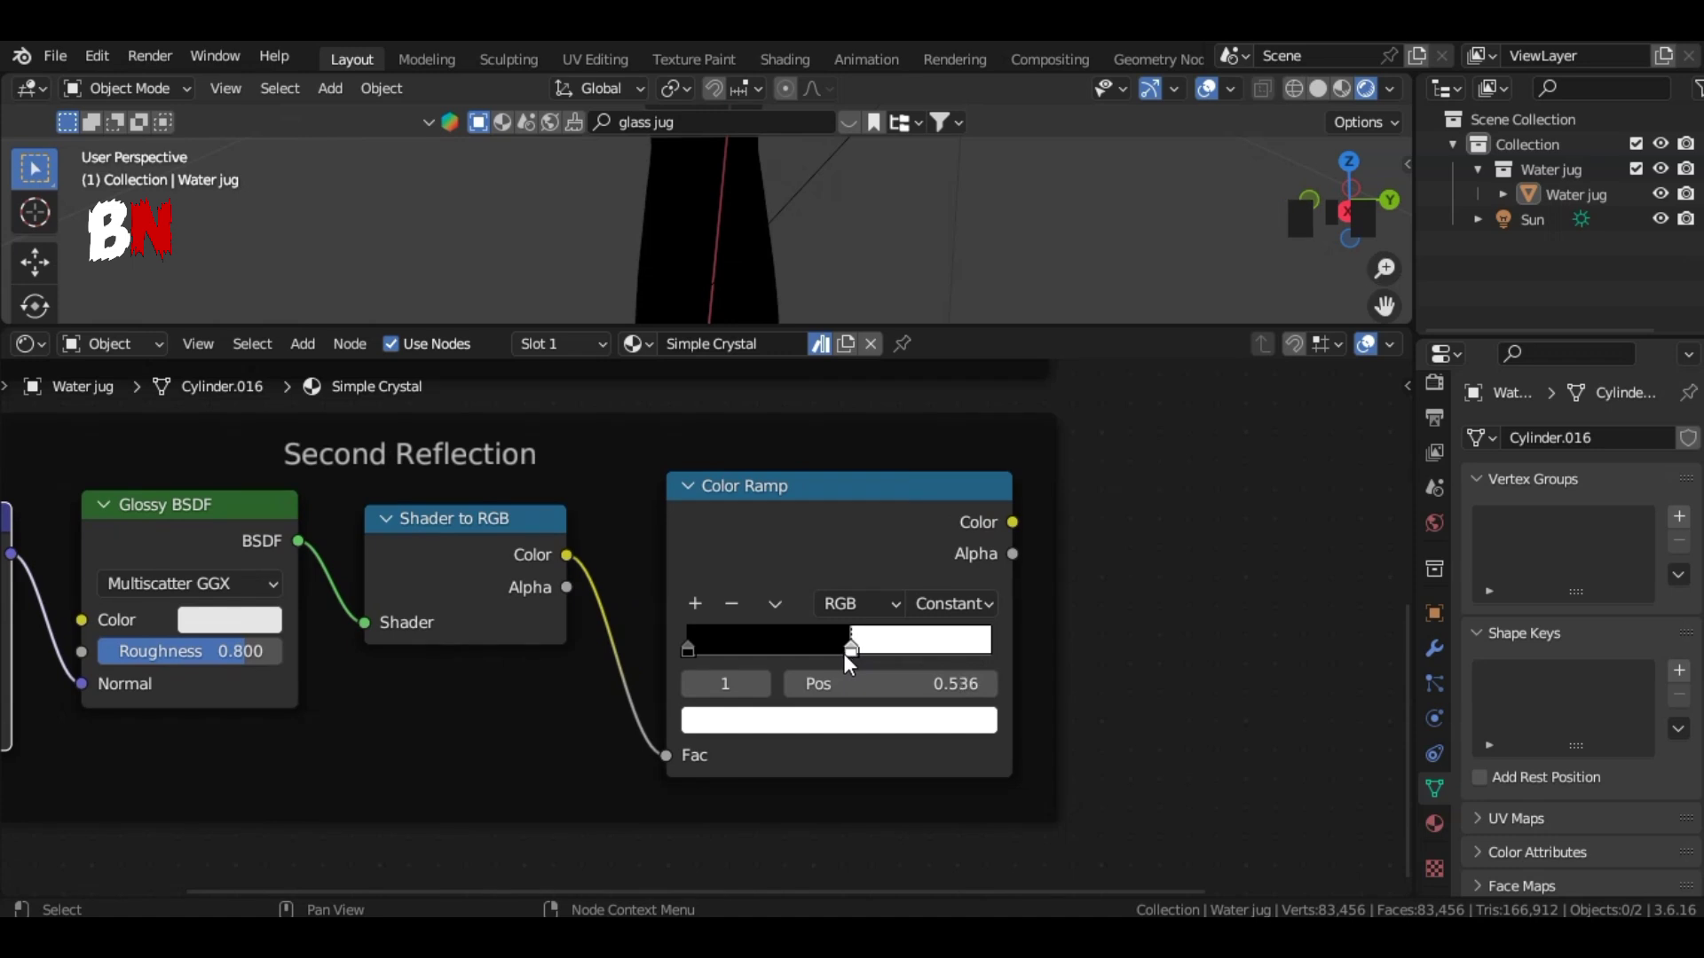
Step: Add a Mix Color node between the reflection frames and the Material Output and set its blending mode to Lighten
{"action": "scroll", "coordinate": [1169, 688], "scroll_direction": "down", "scroll_amount": 3}
{"action": "middle_click_drag", "start_coordinate": [1167, 683], "coordinate": [1095, 647]}
{"action": "middle_click_drag", "start_coordinate": [1074, 559], "coordinate": [1049, 639]}
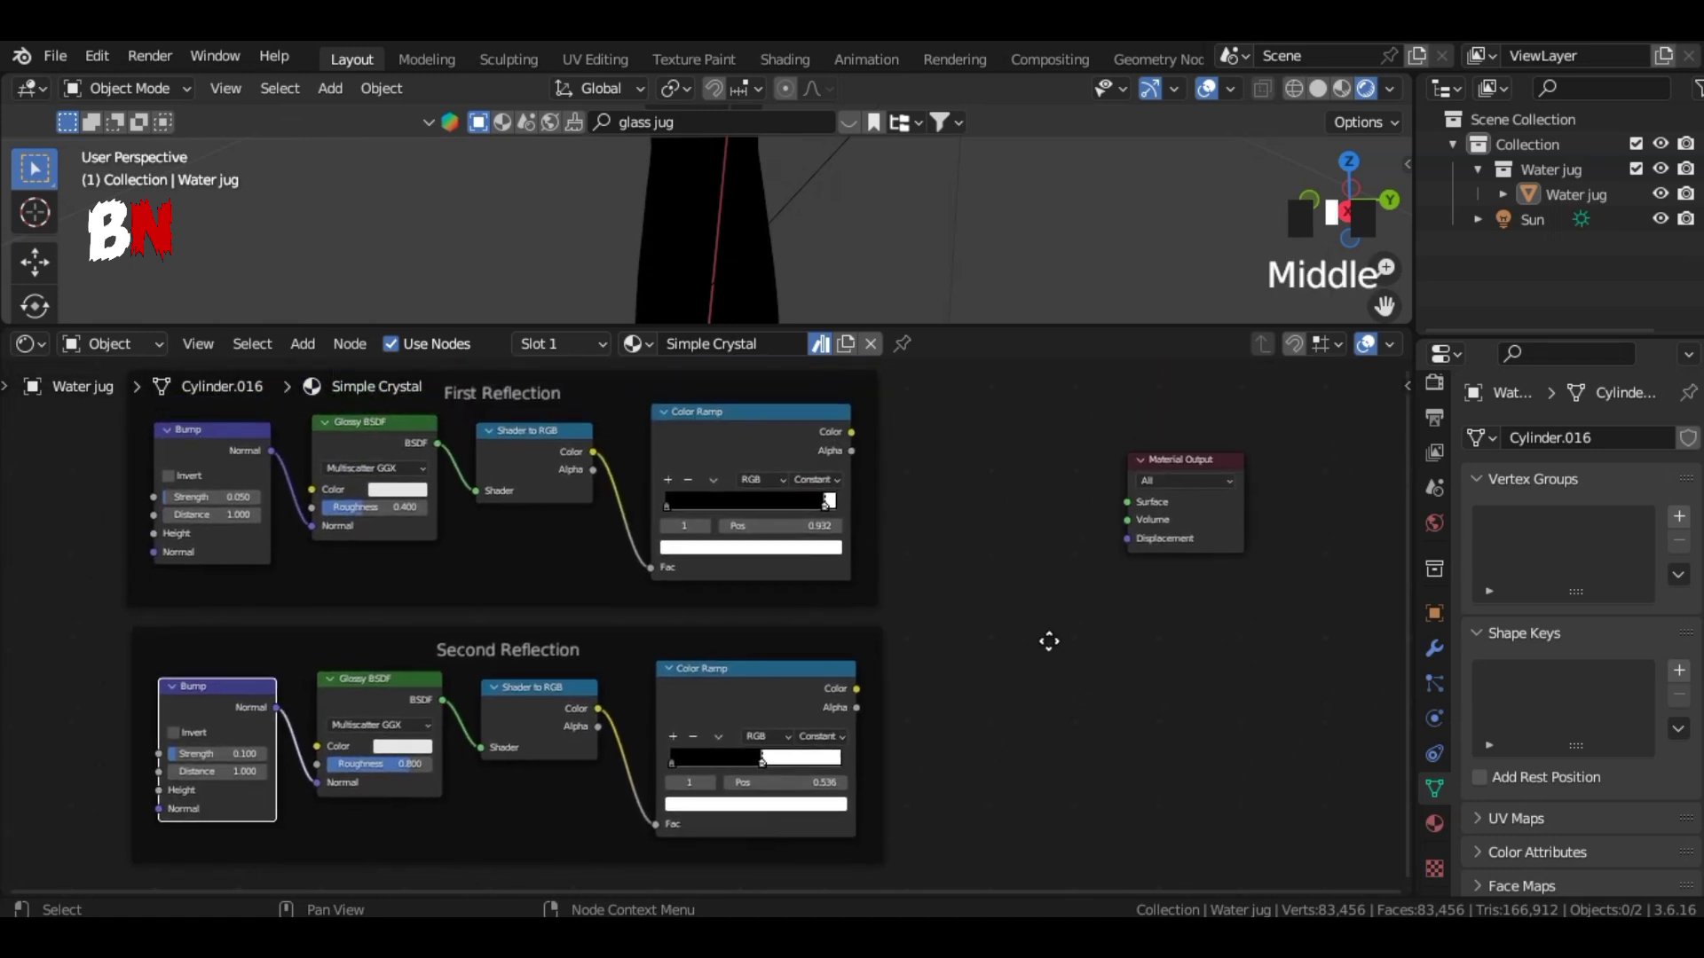
{"action": "left_click", "coordinate": [1050, 637]}
{"action": "key", "text": "shift+a"}
{"action": "left_click", "coordinate": [1093, 612]}
{"action": "type", "text": "mix"}
{"action": "key", "text": "Return"}
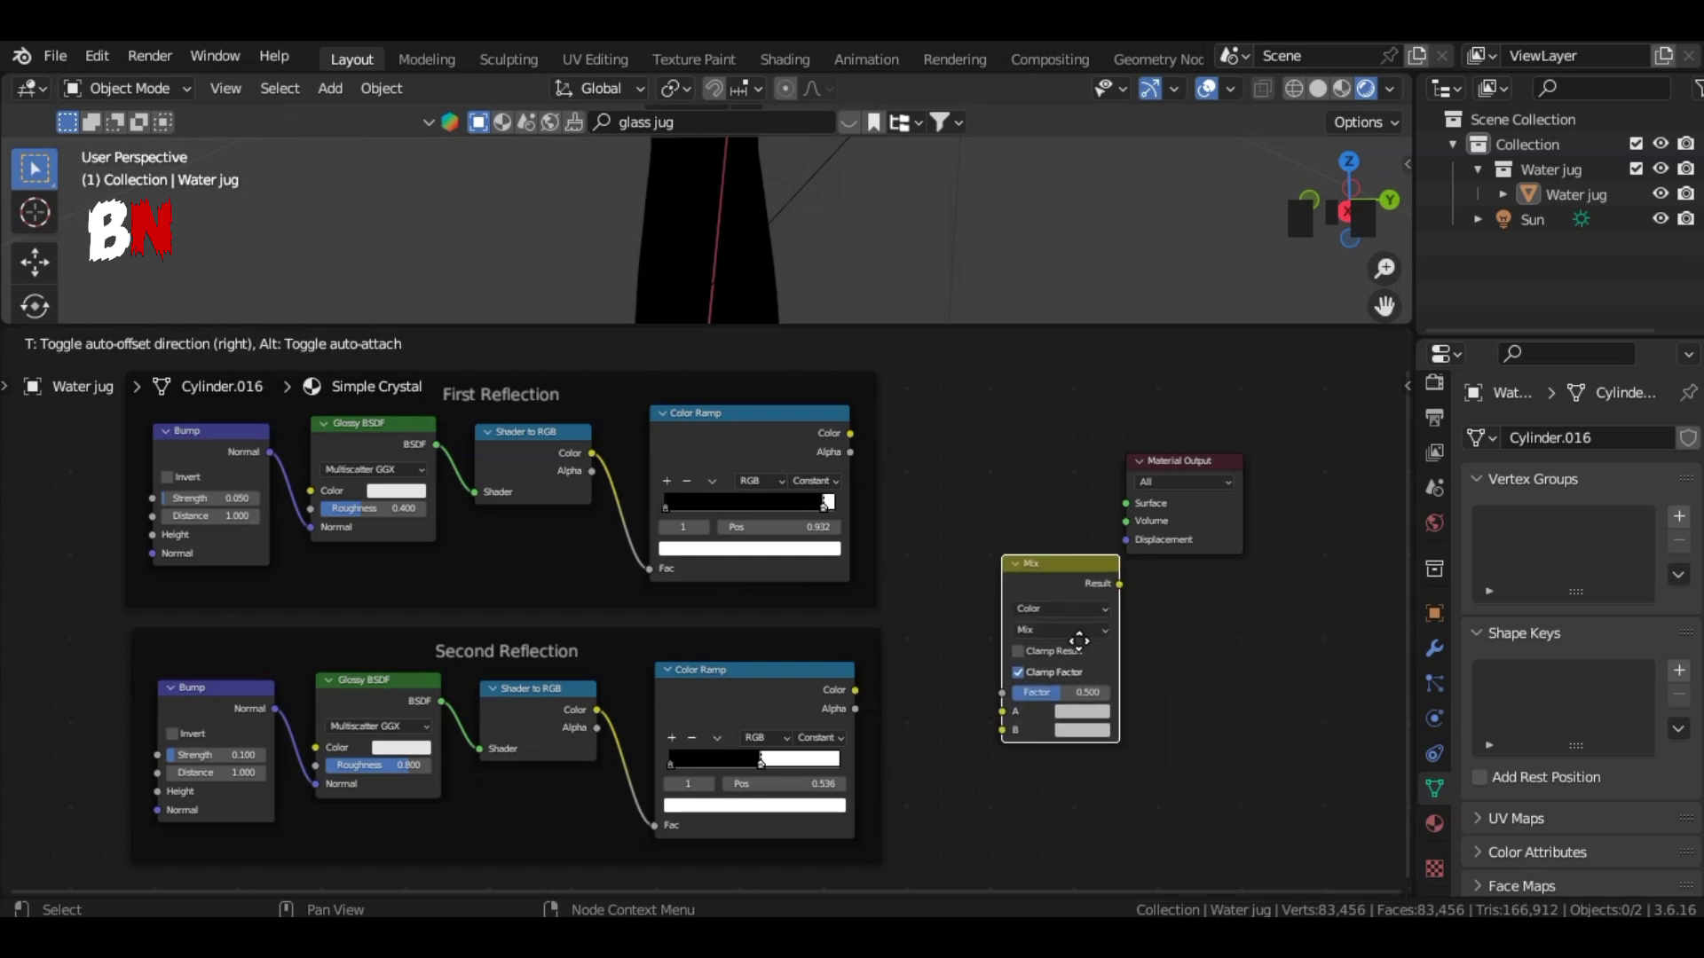
{"action": "left_click", "coordinate": [1038, 577]}
{"action": "scroll", "coordinate": [1033, 574], "scroll_direction": "up", "scroll_amount": 1}
{"action": "left_click", "coordinate": [1020, 569]}
{"action": "left_click", "coordinate": [1047, 448]}
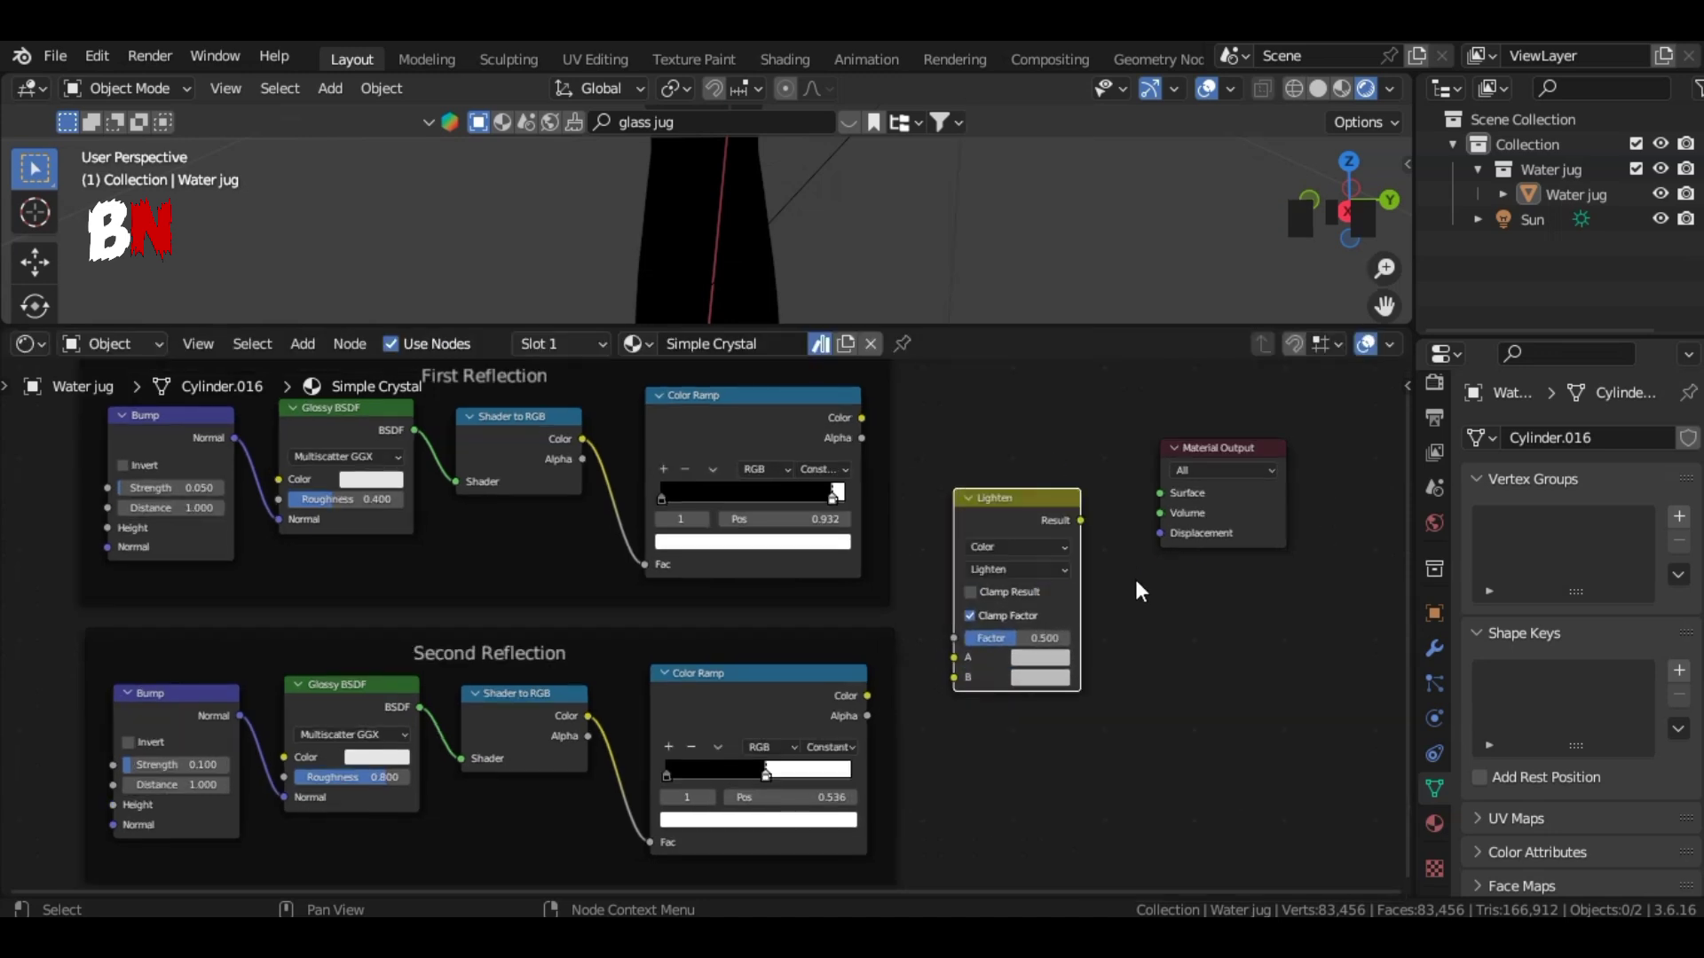
Step: Connect the first Color Ramp to the Lighten node's A, the second to B, and the Result to the Material Output's Surface
{"action": "left_click_drag", "start_coordinate": [860, 417], "coordinate": [954, 658]}
{"action": "left_click_drag", "start_coordinate": [866, 695], "coordinate": [954, 677]}
{"action": "left_click_drag", "start_coordinate": [1079, 520], "coordinate": [1160, 493]}
Step: Enlarge the 3D viewport and examine the reflections on the jug from several angles
{"action": "scroll", "coordinate": [1089, 429], "scroll_direction": "up", "scroll_amount": 1}
{"action": "scroll", "coordinate": [1039, 210], "scroll_direction": "up", "scroll_amount": 1}
{"action": "left_click_drag", "start_coordinate": [1012, 328], "coordinate": [1011, 581]}
{"action": "scroll", "coordinate": [1371, 205], "scroll_direction": "down", "scroll_amount": 3}
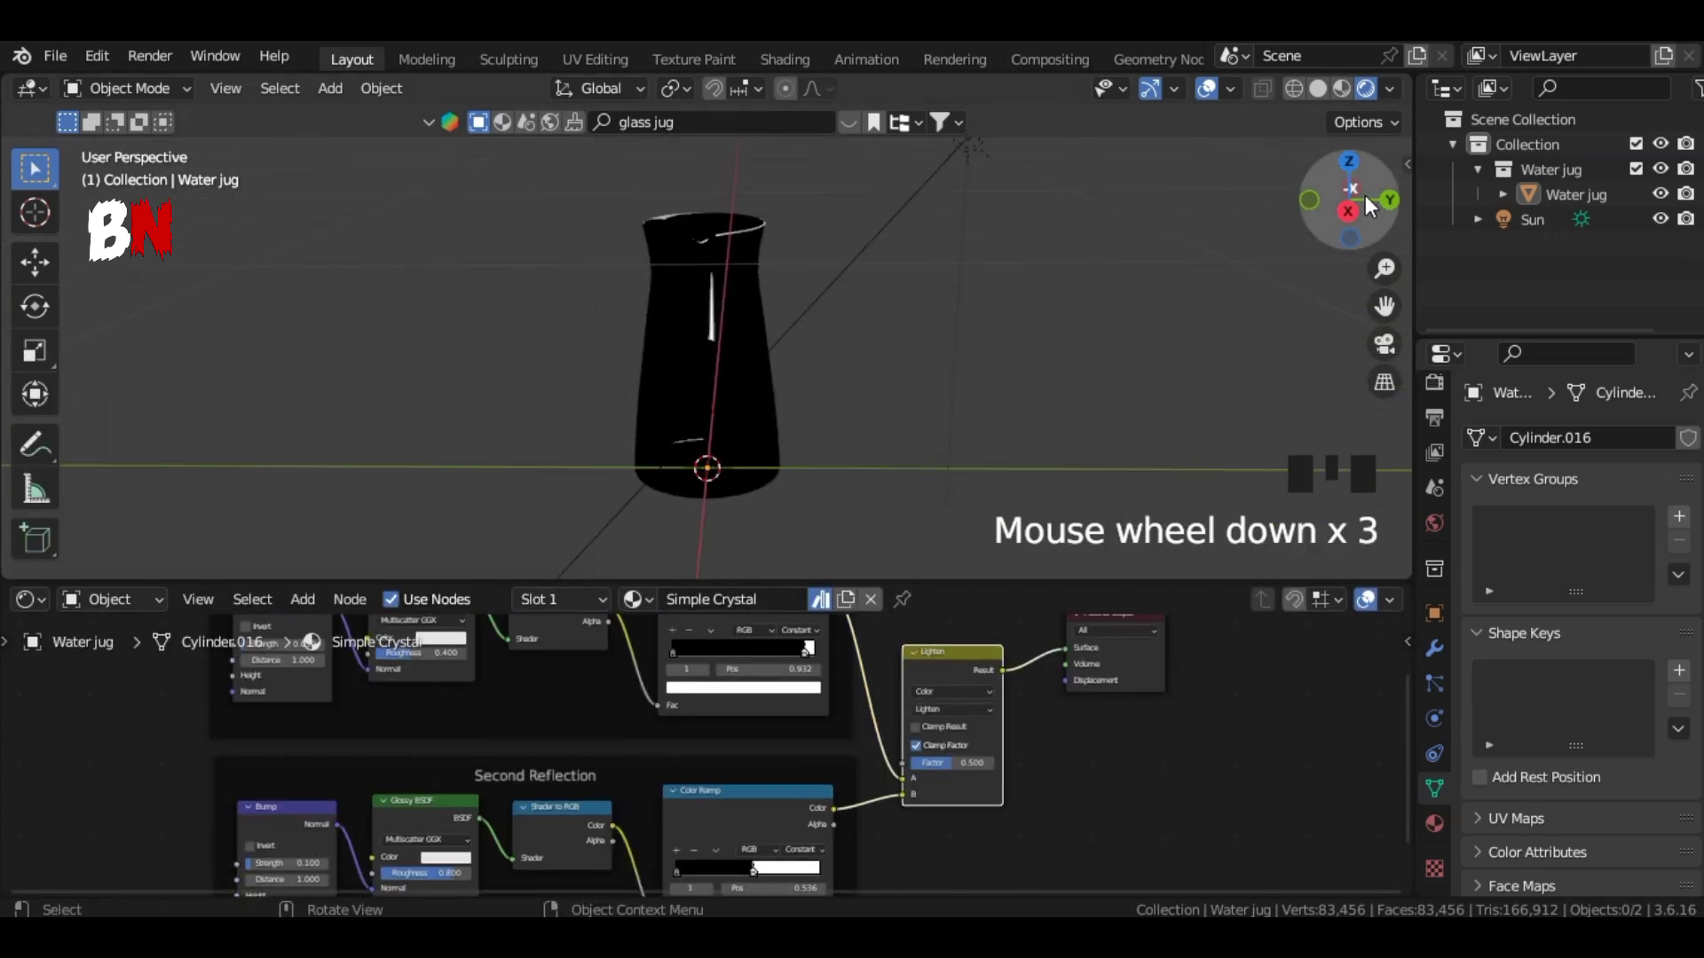
{"action": "left_click_drag", "start_coordinate": [1370, 206], "coordinate": [967, 325]}
{"action": "scroll", "coordinate": [967, 325], "scroll_direction": "up", "scroll_amount": 3}
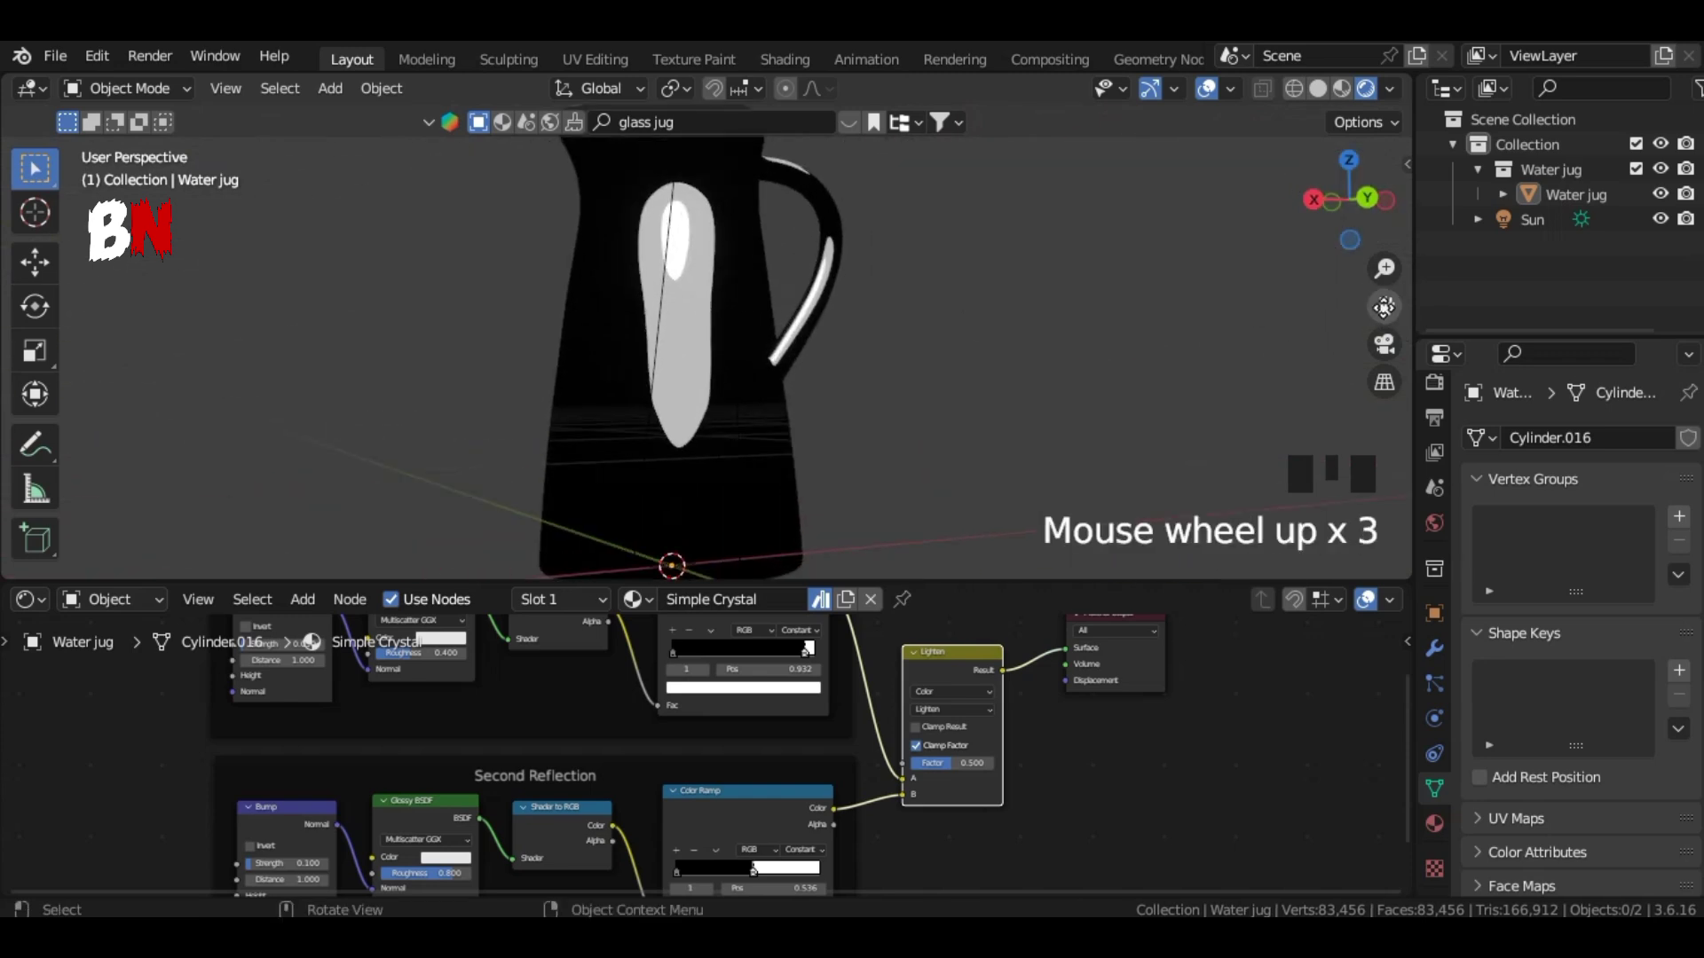
{"action": "left_click_drag", "start_coordinate": [1358, 191], "coordinate": [1308, 202]}
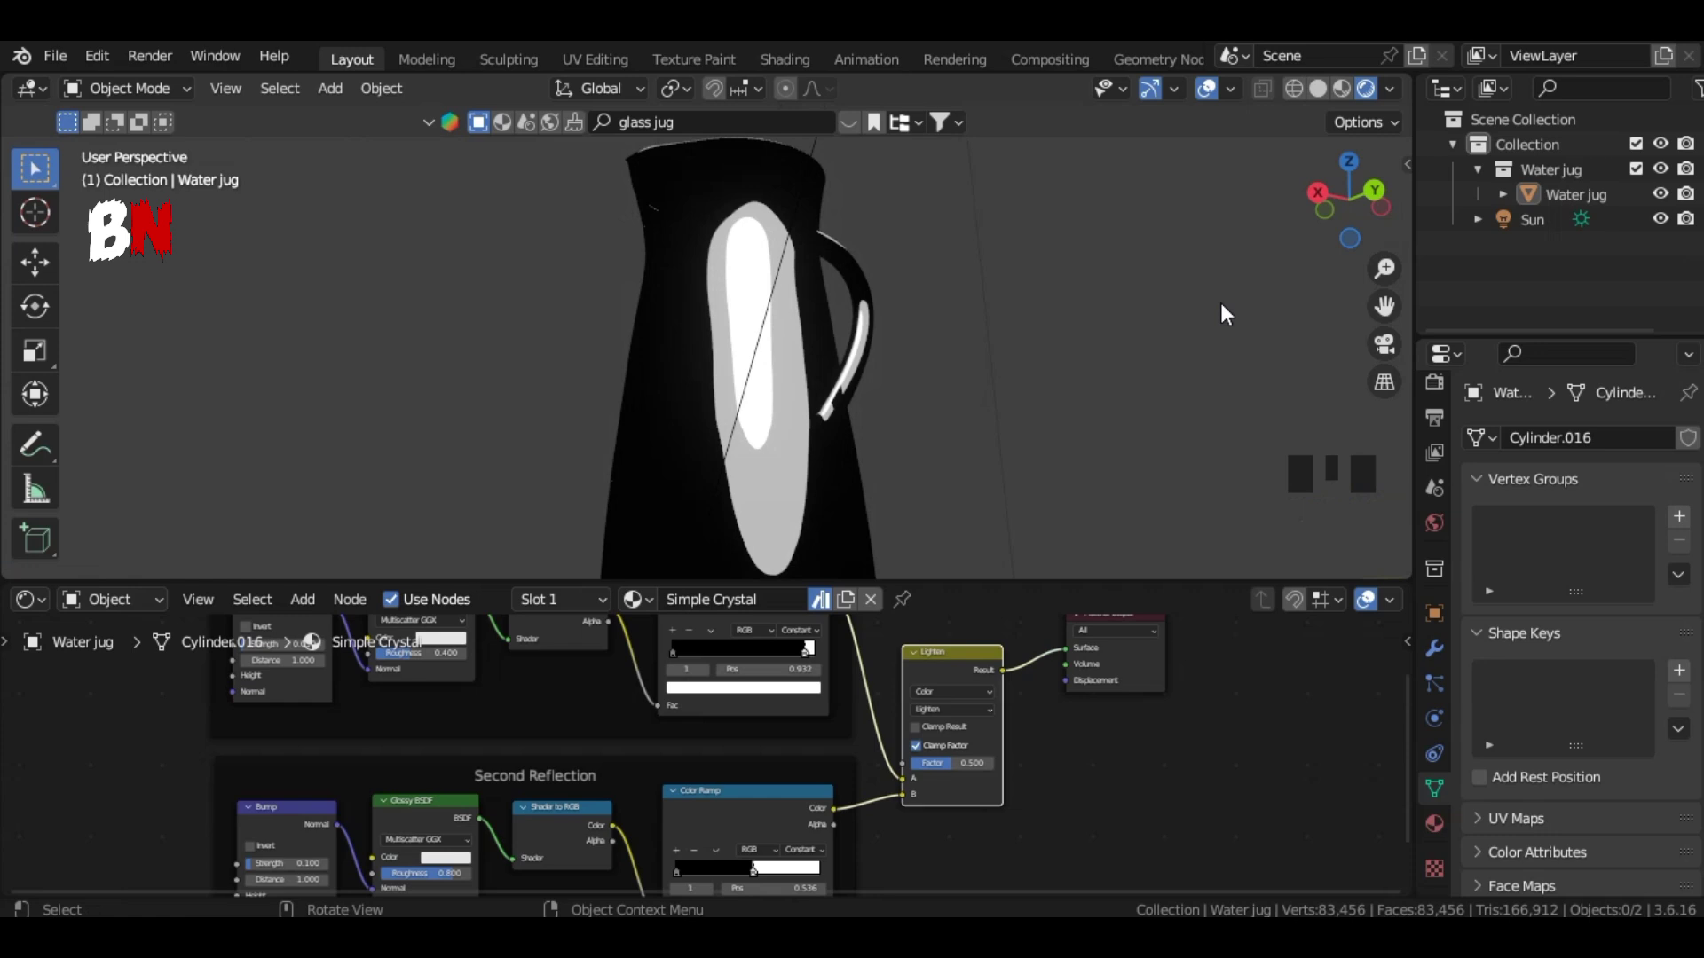
{"action": "left_click_drag", "start_coordinate": [1349, 195], "coordinate": [1305, 202]}
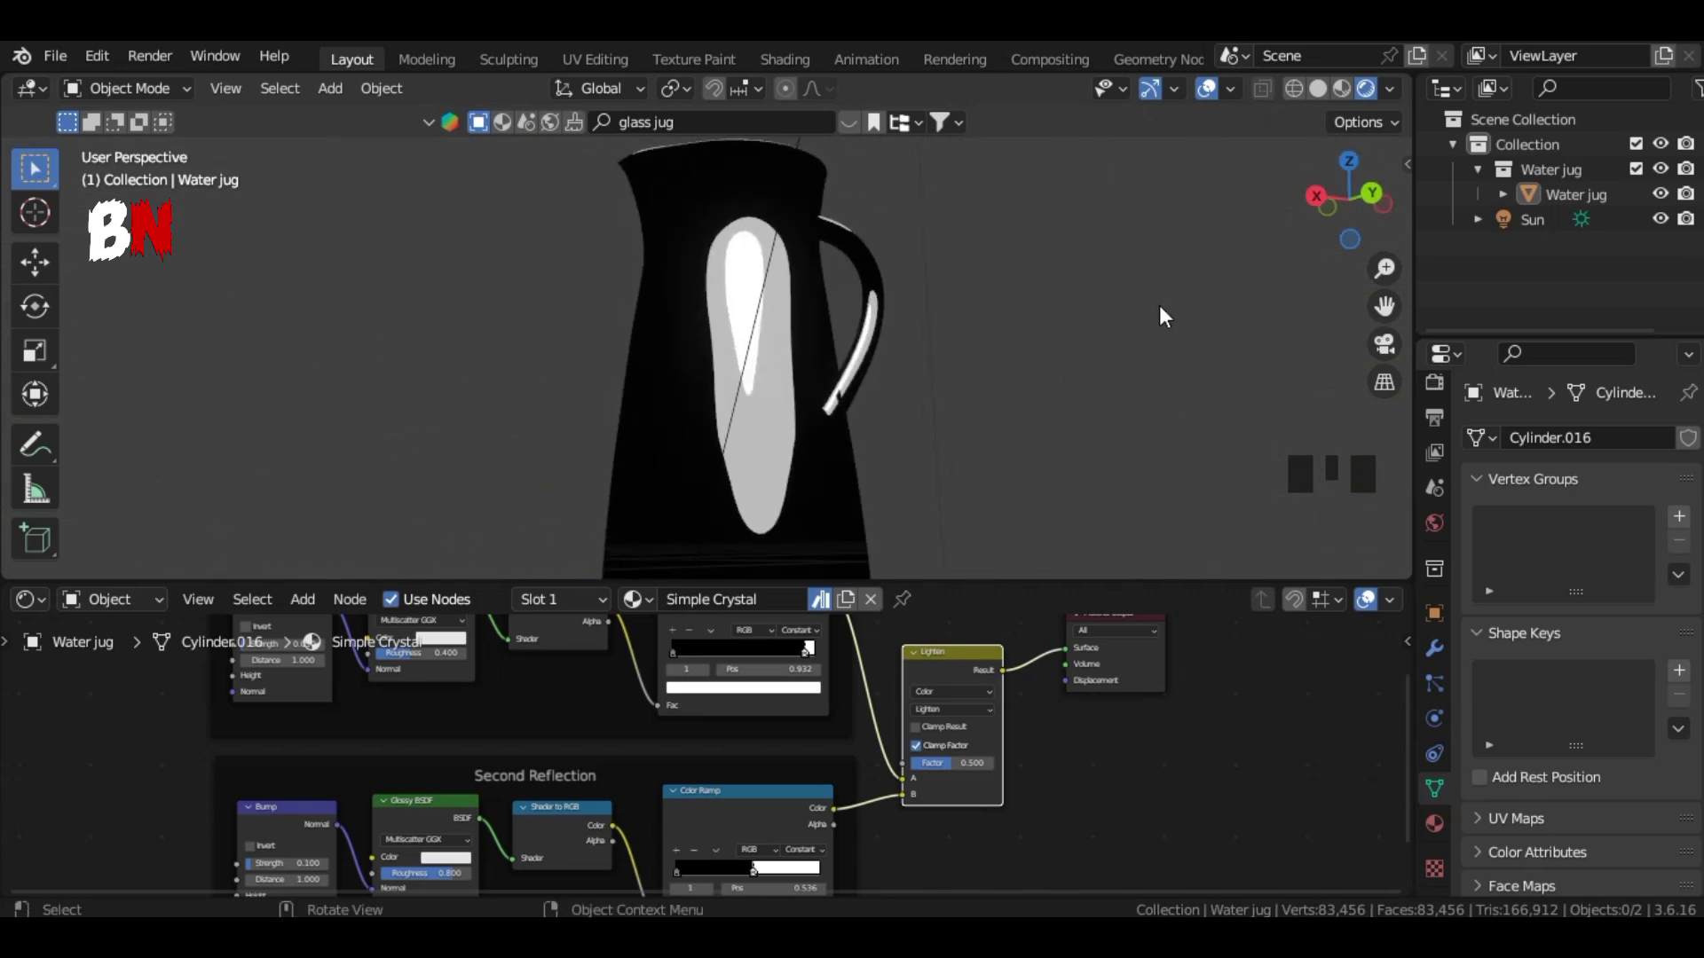
Step: Set the Lighten node's factor to 0.2
{"action": "scroll", "coordinate": [1141, 805], "scroll_direction": "up", "scroll_amount": 7}
{"action": "left_click", "coordinate": [1160, 769]}
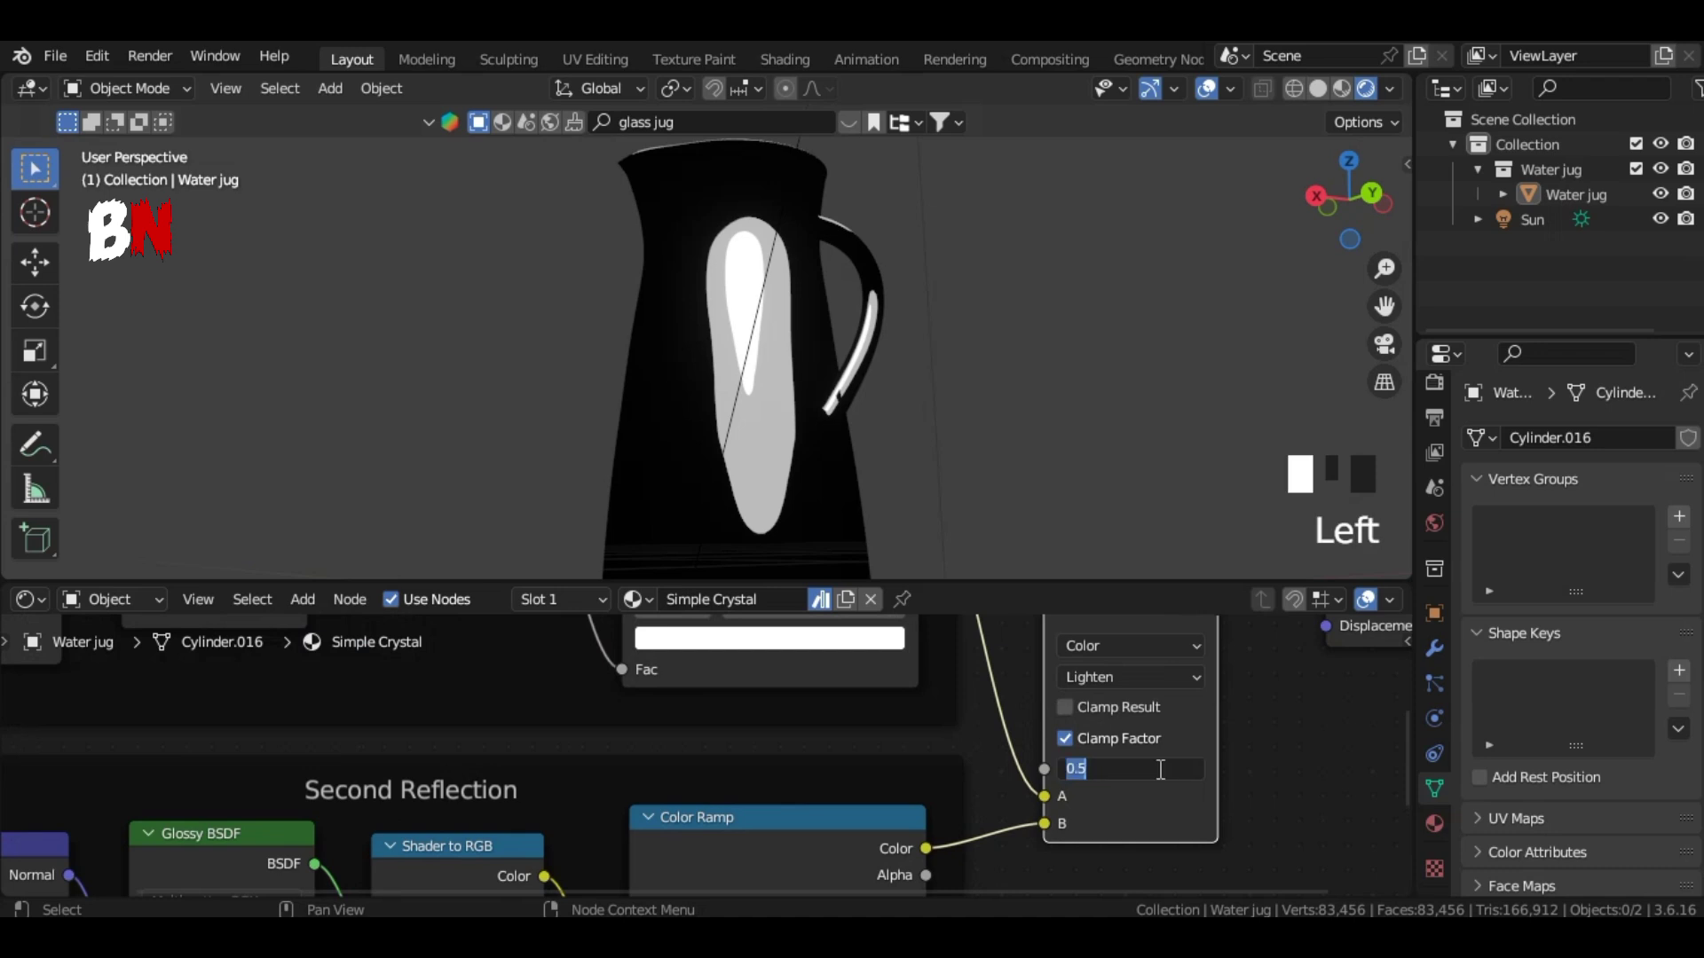
{"action": "type", "text": ".2"}
{"action": "key", "text": "Return"}
{"action": "scroll", "coordinate": [1286, 781], "scroll_direction": "down", "scroll_amount": 8}
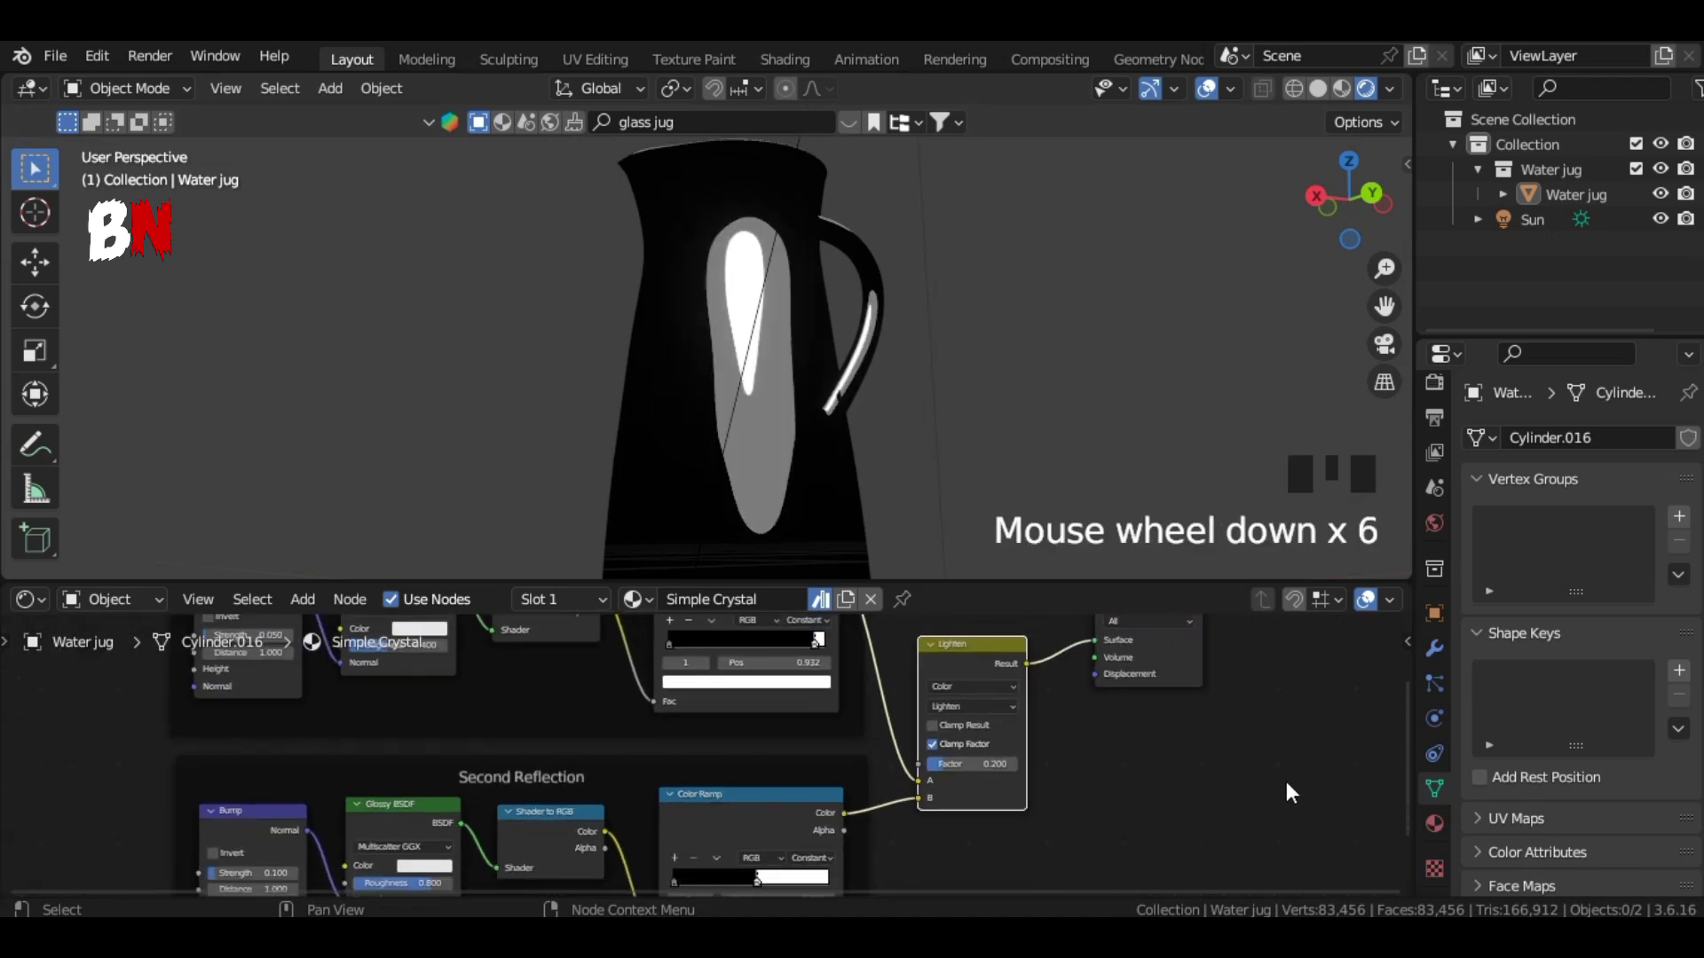
Step: Enlarge the shader editor, add a Noise Texture node ahead of the reflection frames, and duplicate it beside the original
{"action": "left_click_drag", "start_coordinate": [1345, 206], "coordinate": [1464, 306]}
{"action": "scroll", "coordinate": [747, 239], "scroll_direction": "up", "scroll_amount": 4}
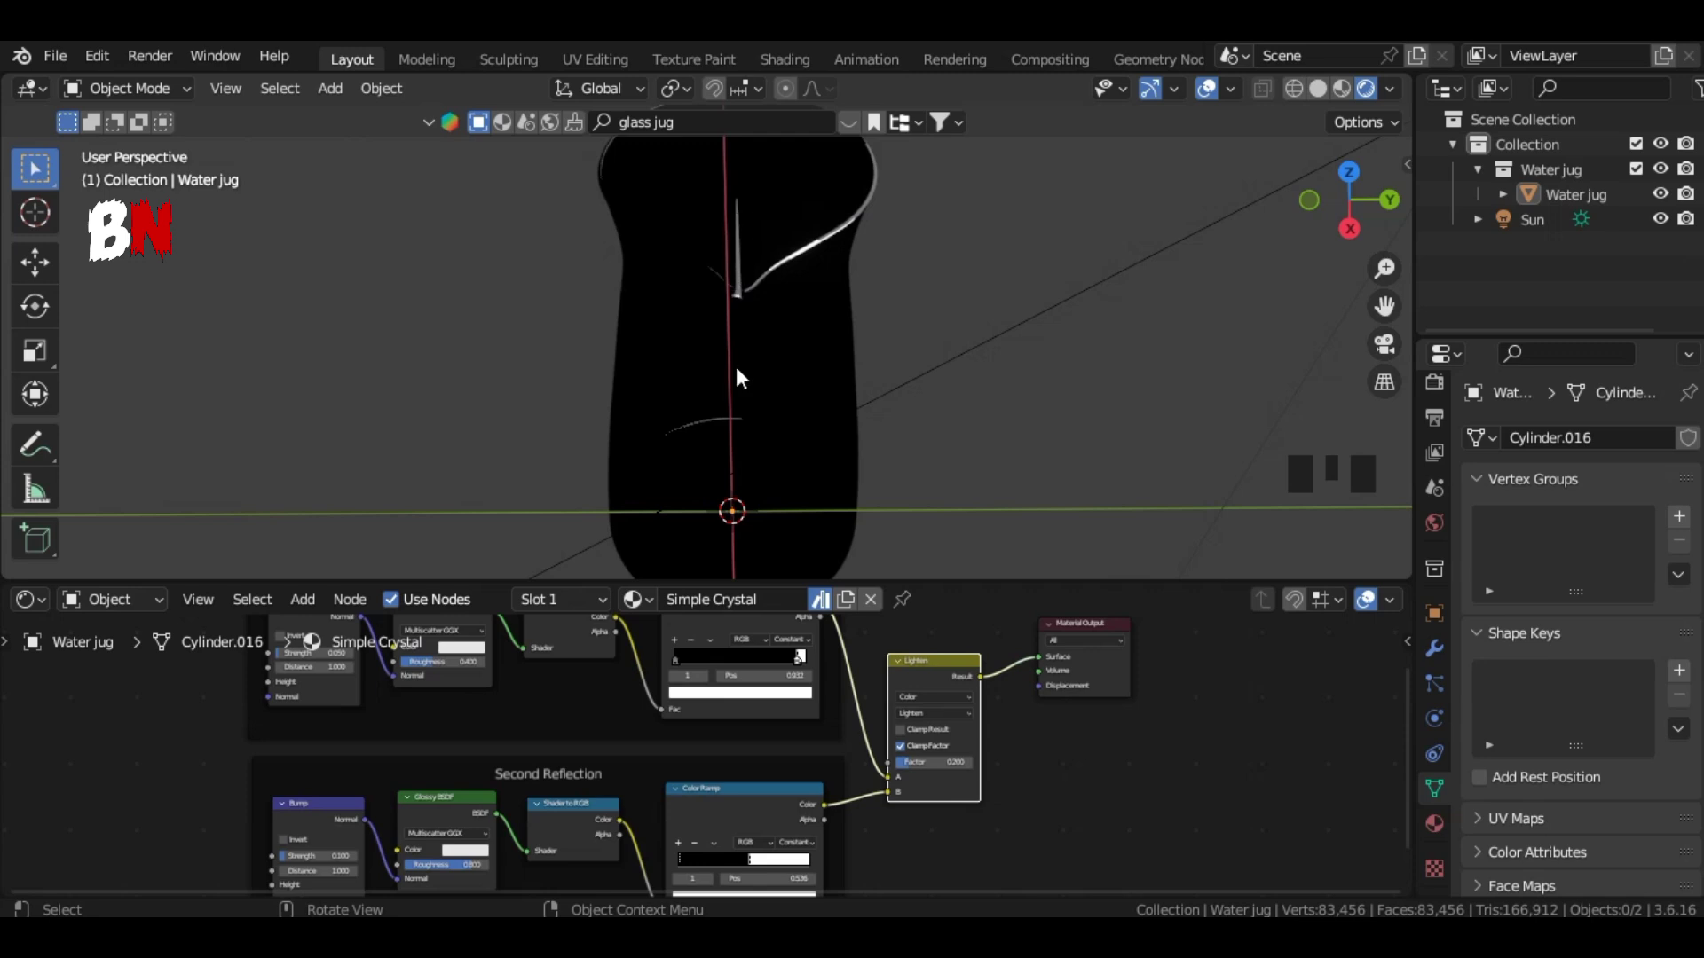
{"action": "scroll", "coordinate": [1087, 621], "scroll_direction": "down", "scroll_amount": 1}
{"action": "scroll", "coordinate": [1322, 345], "scroll_direction": "down", "scroll_amount": 2}
{"action": "left_click_drag", "start_coordinate": [1133, 582], "coordinate": [1100, 300]}
{"action": "scroll", "coordinate": [825, 653], "scroll_direction": "down", "scroll_amount": 5}
{"action": "middle_click_drag", "start_coordinate": [825, 661], "coordinate": [1083, 657]}
{"action": "middle_click_drag", "start_coordinate": [488, 643], "coordinate": [745, 642]}
{"action": "scroll", "coordinate": [559, 617], "scroll_direction": "up", "scroll_amount": 8}
{"action": "key", "text": "shift+a"}
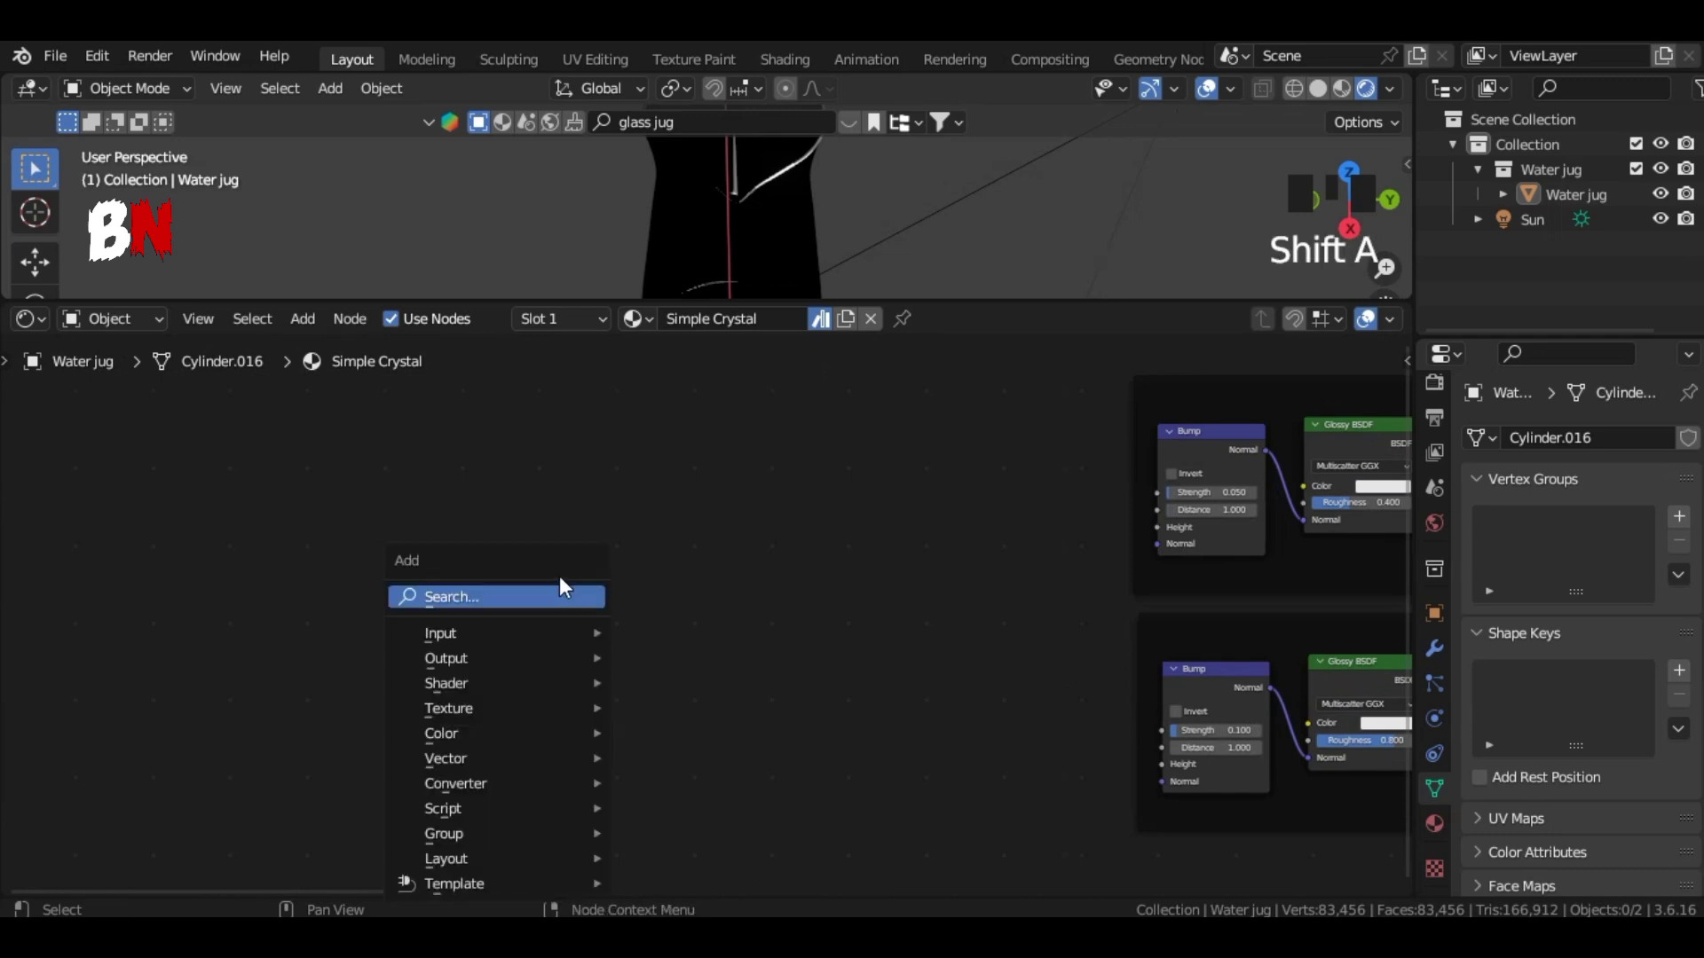
{"action": "type", "text": "noise"}
{"action": "key", "text": "Return"}
{"action": "left_click", "coordinate": [339, 540]}
{"action": "key", "text": "shift+d"}
{"action": "left_click", "coordinate": [477, 539]}
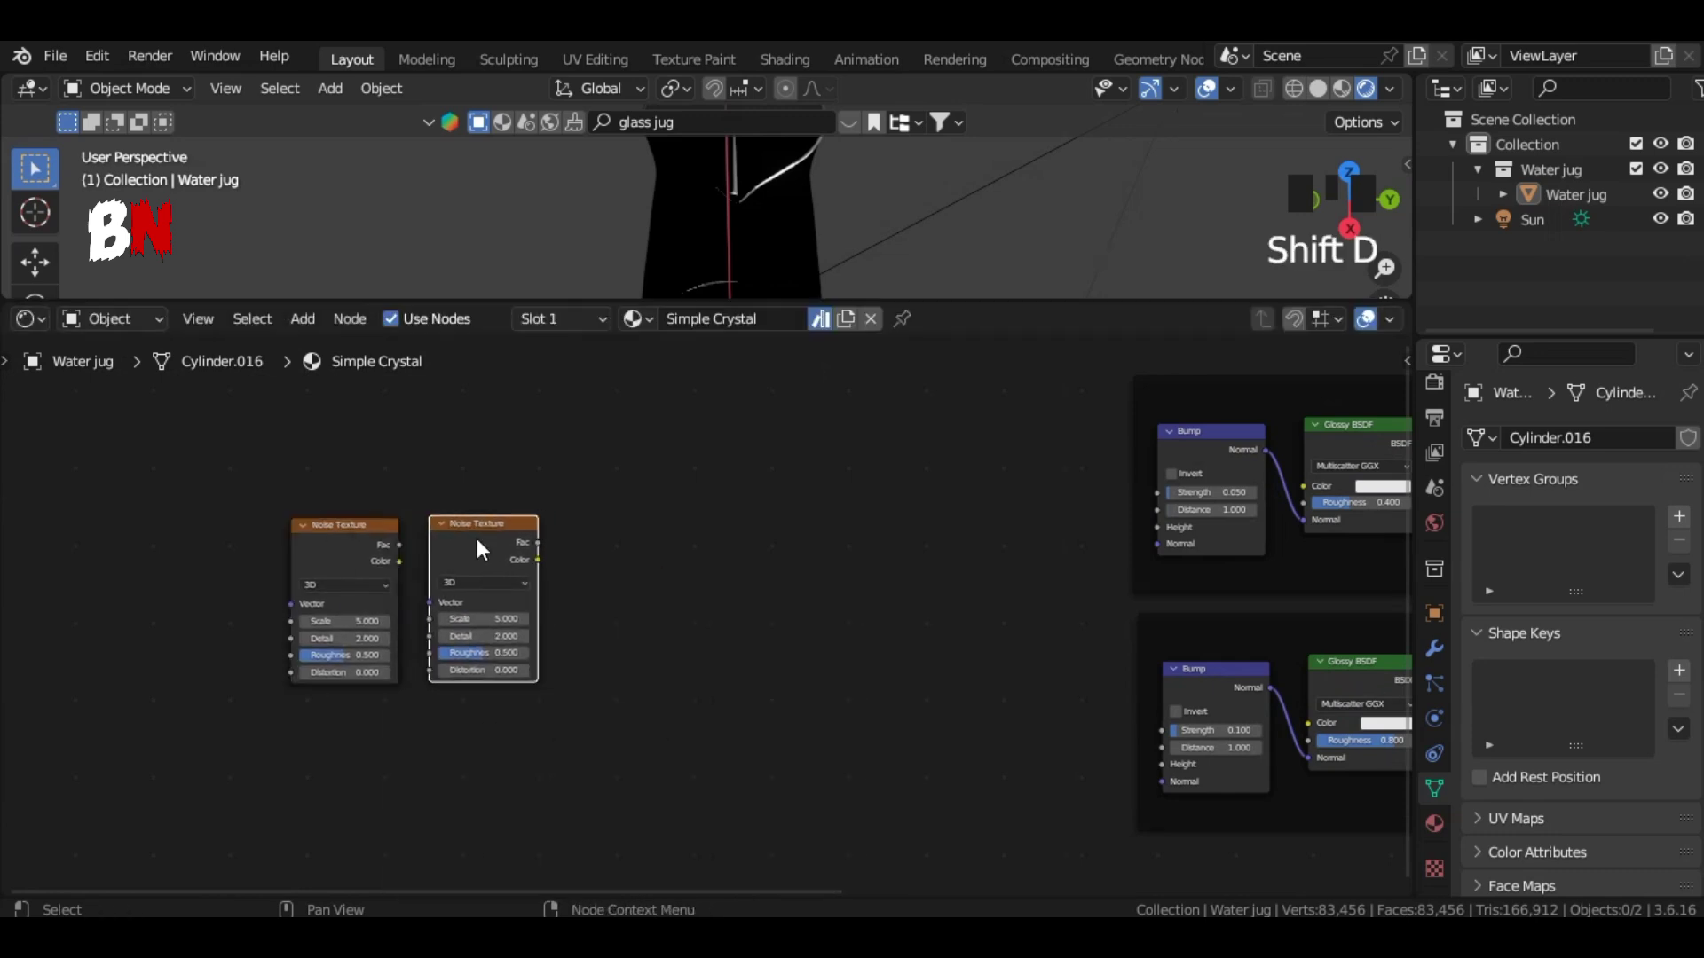
Step: Make a third copy of the Noise Texture and add a Color Ramp node with one duplicate
{"action": "key", "text": "shift+d"}
{"action": "left_click", "coordinate": [932, 542]}
{"action": "key", "text": "shift+a"}
{"action": "type", "text": "co"}
{"action": "key", "text": "Return"}
{"action": "left_click", "coordinate": [965, 537]}
{"action": "key", "text": "shift+d"}
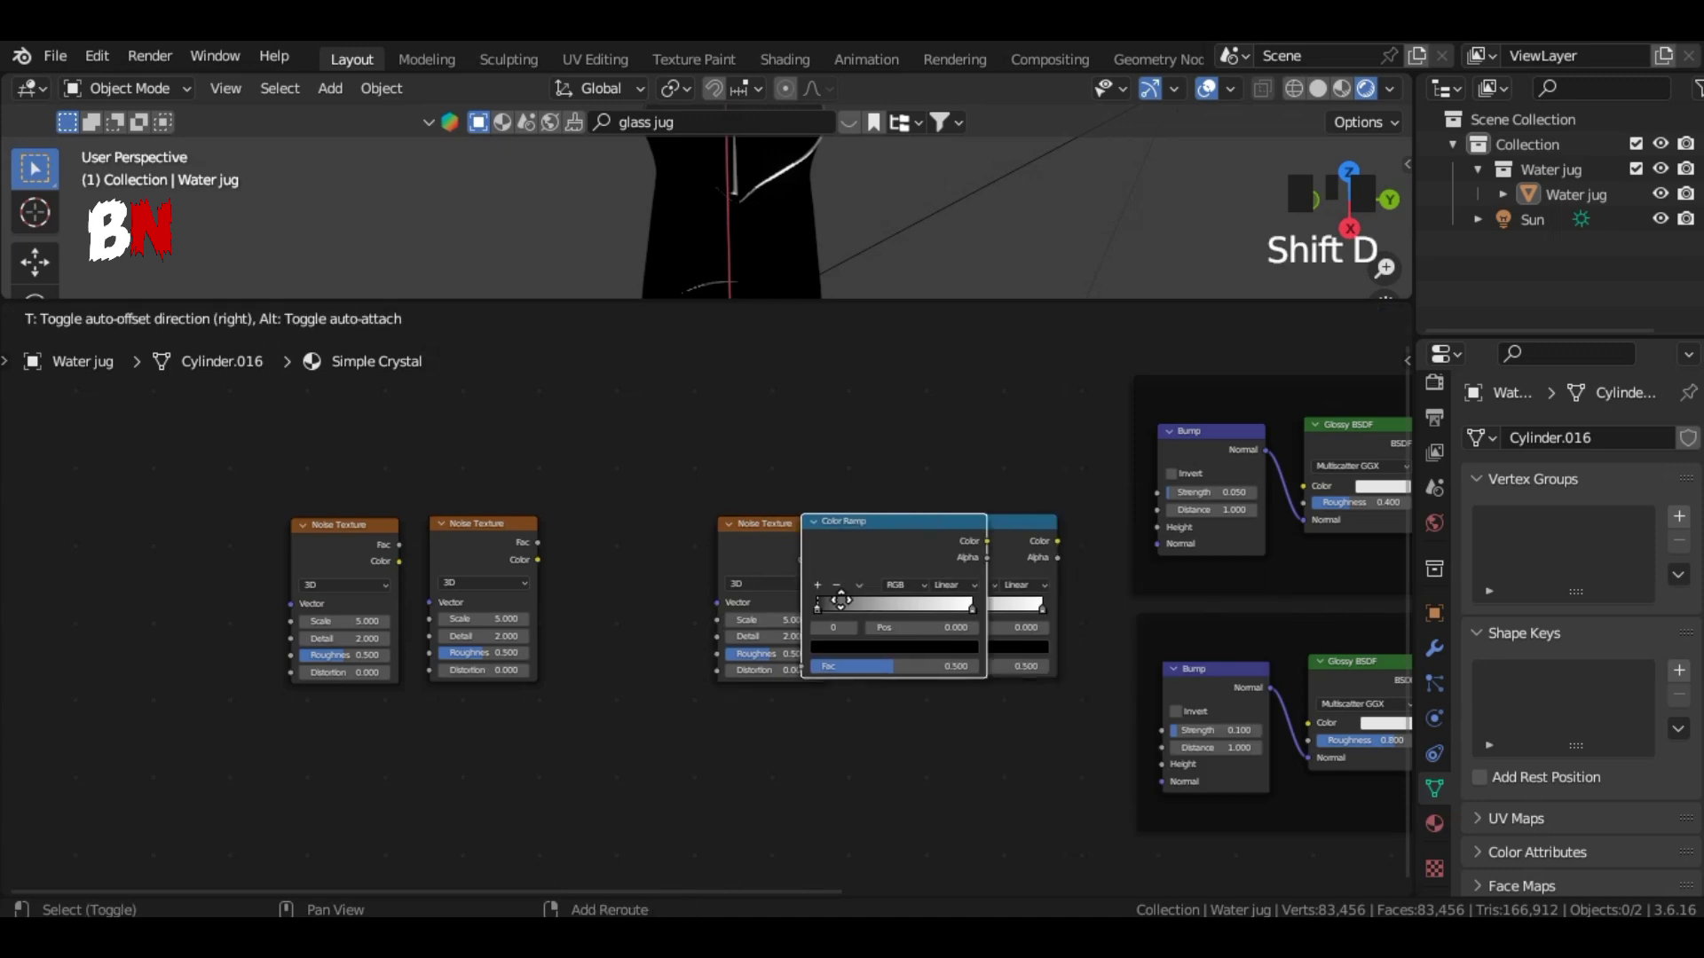
{"action": "left_click", "coordinate": [625, 531]}
Step: Arrange the Noise Texture and Color Ramp nodes in one row, leaving space before the reflection frames
{"action": "left_click_drag", "start_coordinate": [356, 535], "coordinate": [259, 534]}
{"action": "left_click_drag", "start_coordinate": [488, 534], "coordinate": [418, 532]}
{"action": "left_click_drag", "start_coordinate": [595, 530], "coordinate": [563, 536]}
{"action": "left_click_drag", "start_coordinate": [146, 756], "coordinate": [962, 465]}
{"action": "left_click_drag", "start_coordinate": [951, 552], "coordinate": [788, 568]}
Step: Add a Mix Color node between the last Color Ramp and the reflection frames
{"action": "left_click", "coordinate": [1020, 608]}
{"action": "key", "text": "shift+a"}
{"action": "type", "text": "mix"}
{"action": "key", "text": "Return"}
{"action": "left_click", "coordinate": [1112, 620]}
Step: Set the new Mix node's blending mode to Linear Light and its factor to 0.1
{"action": "scroll", "coordinate": [1047, 608], "scroll_direction": "up", "scroll_amount": 3}
{"action": "left_click", "coordinate": [997, 598]}
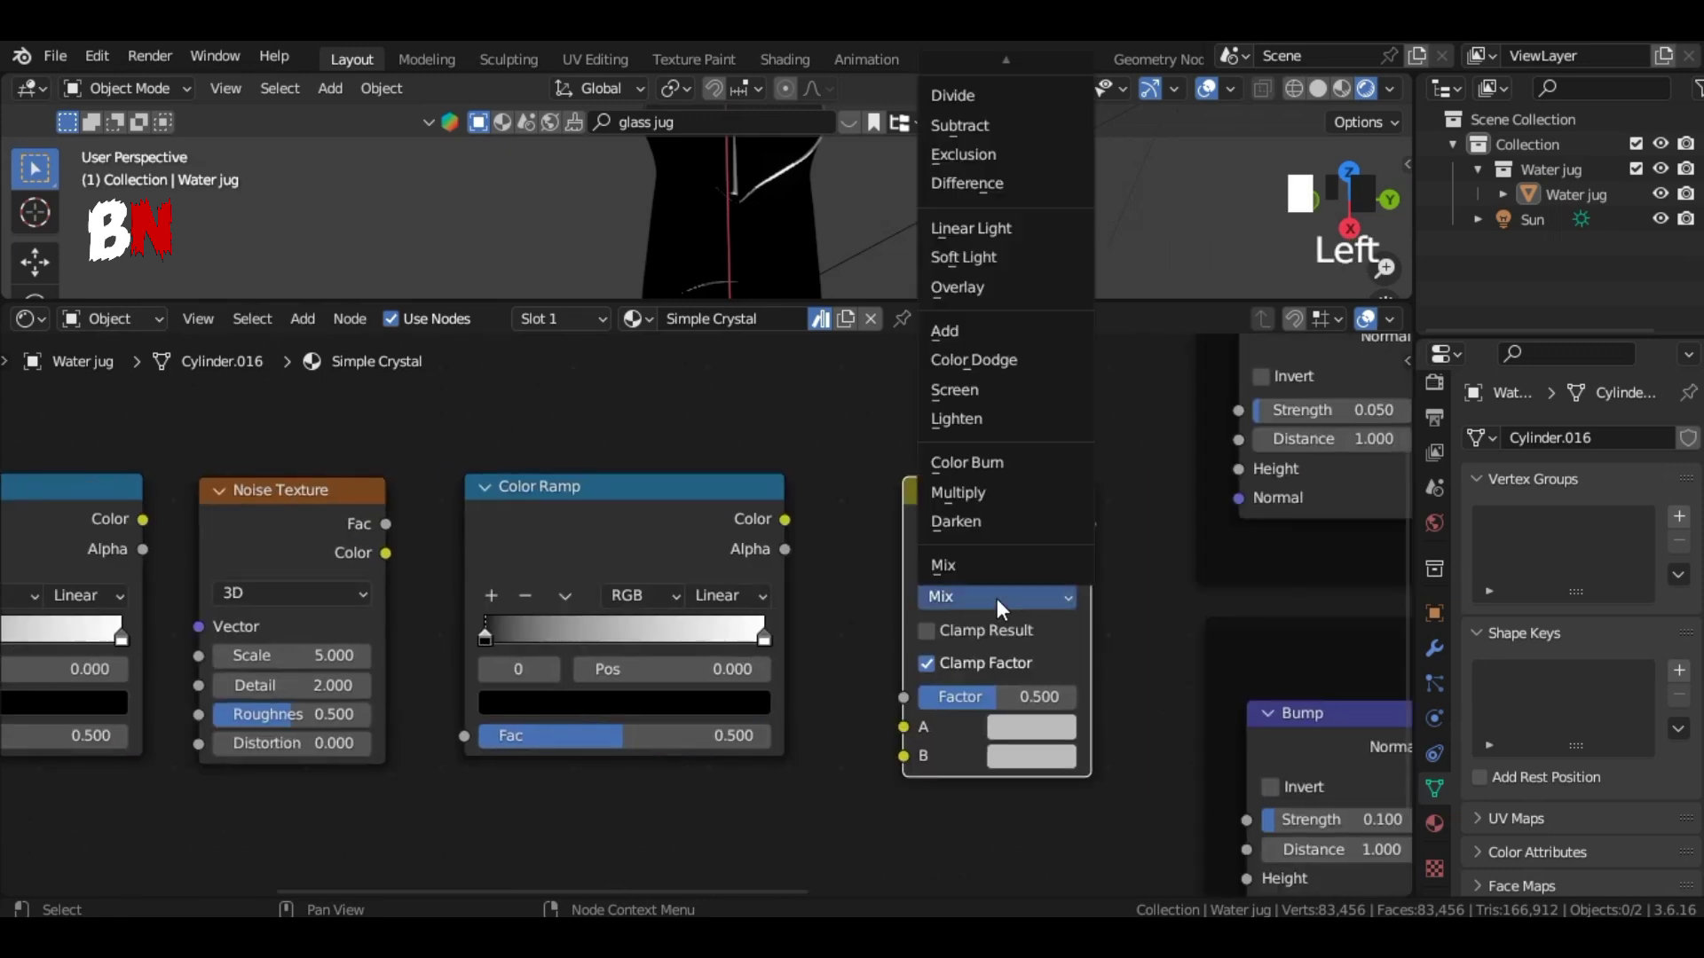
{"action": "left_click", "coordinate": [1002, 229]}
{"action": "left_click", "coordinate": [1046, 697]}
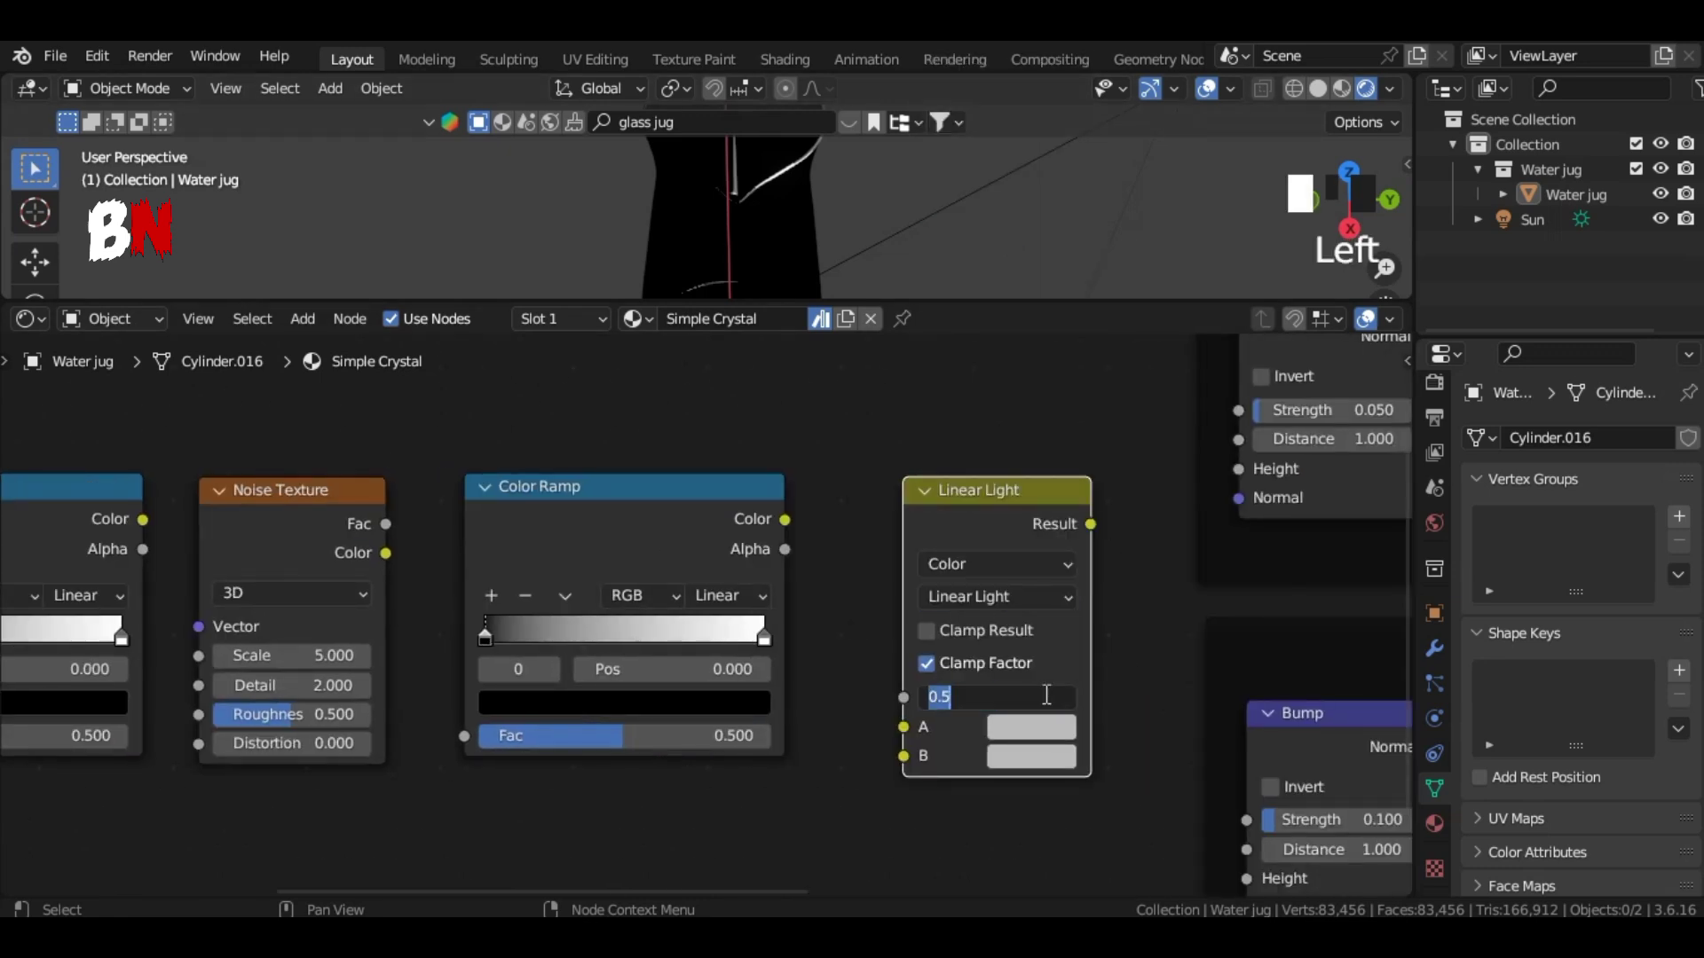
{"action": "type", "text": "0."}
{"action": "key", "text": "Return"}
{"action": "scroll", "coordinate": [829, 628], "scroll_direction": "down", "scroll_amount": 4}
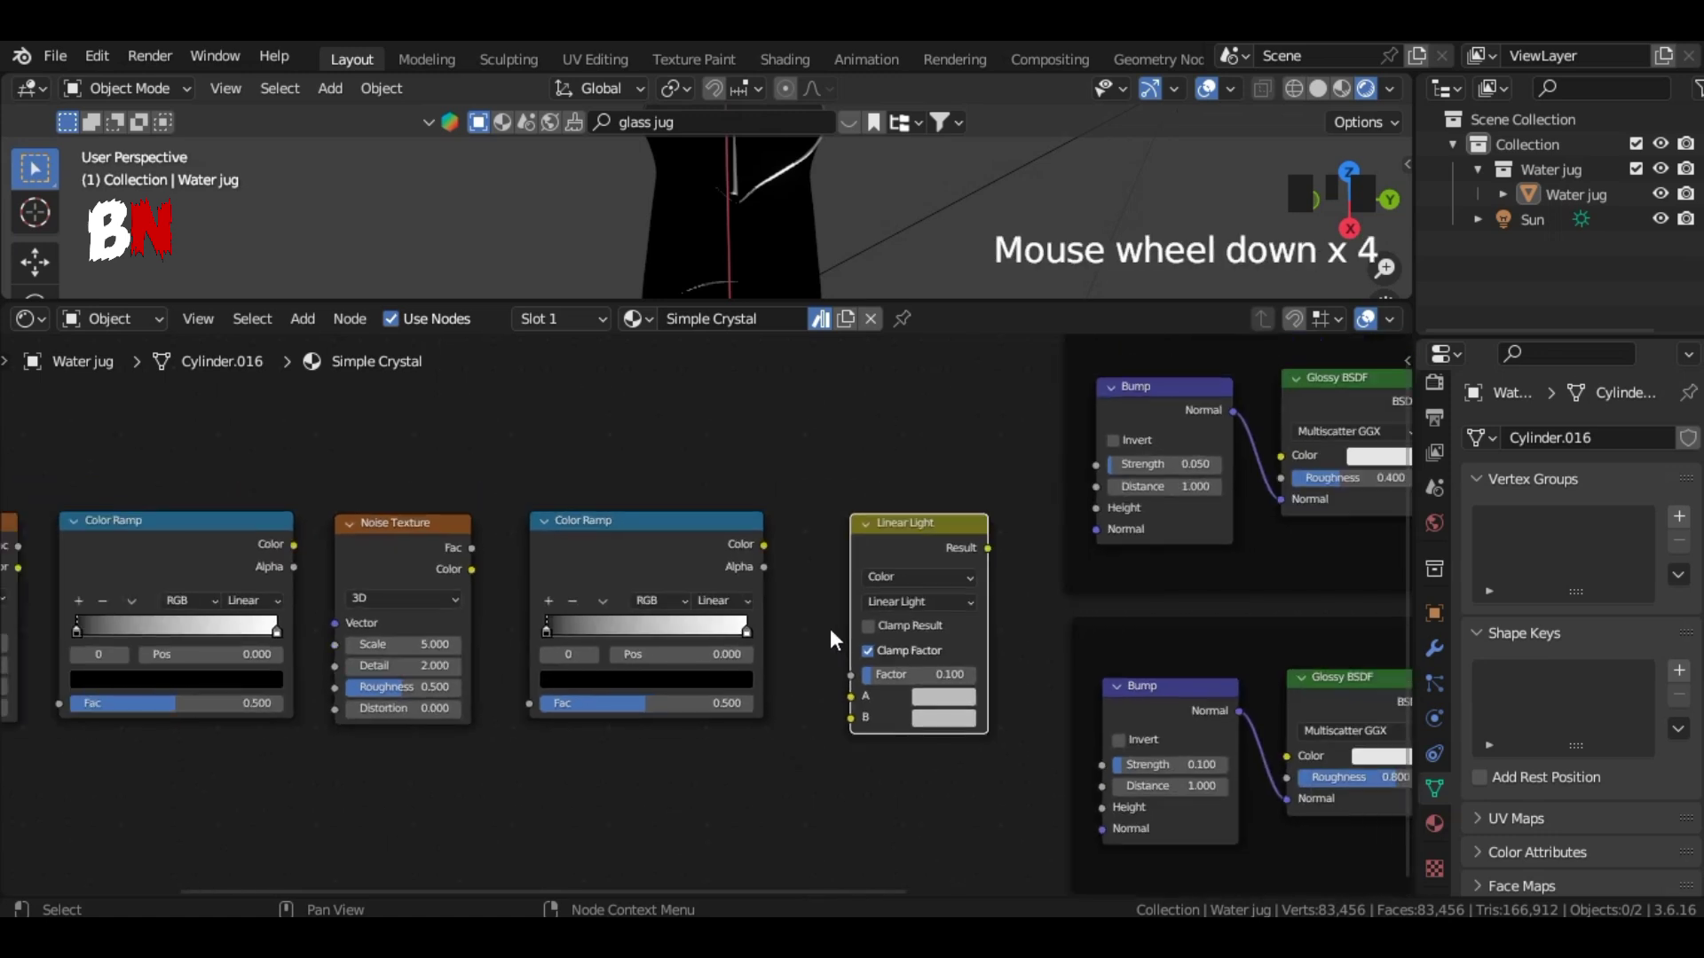
Step: Connect the first Noise Texture's Fac to the second one's Vector, and the second's Fac to the first Color Ramp
{"action": "middle_click_drag", "start_coordinate": [829, 628], "coordinate": [1248, 695]}
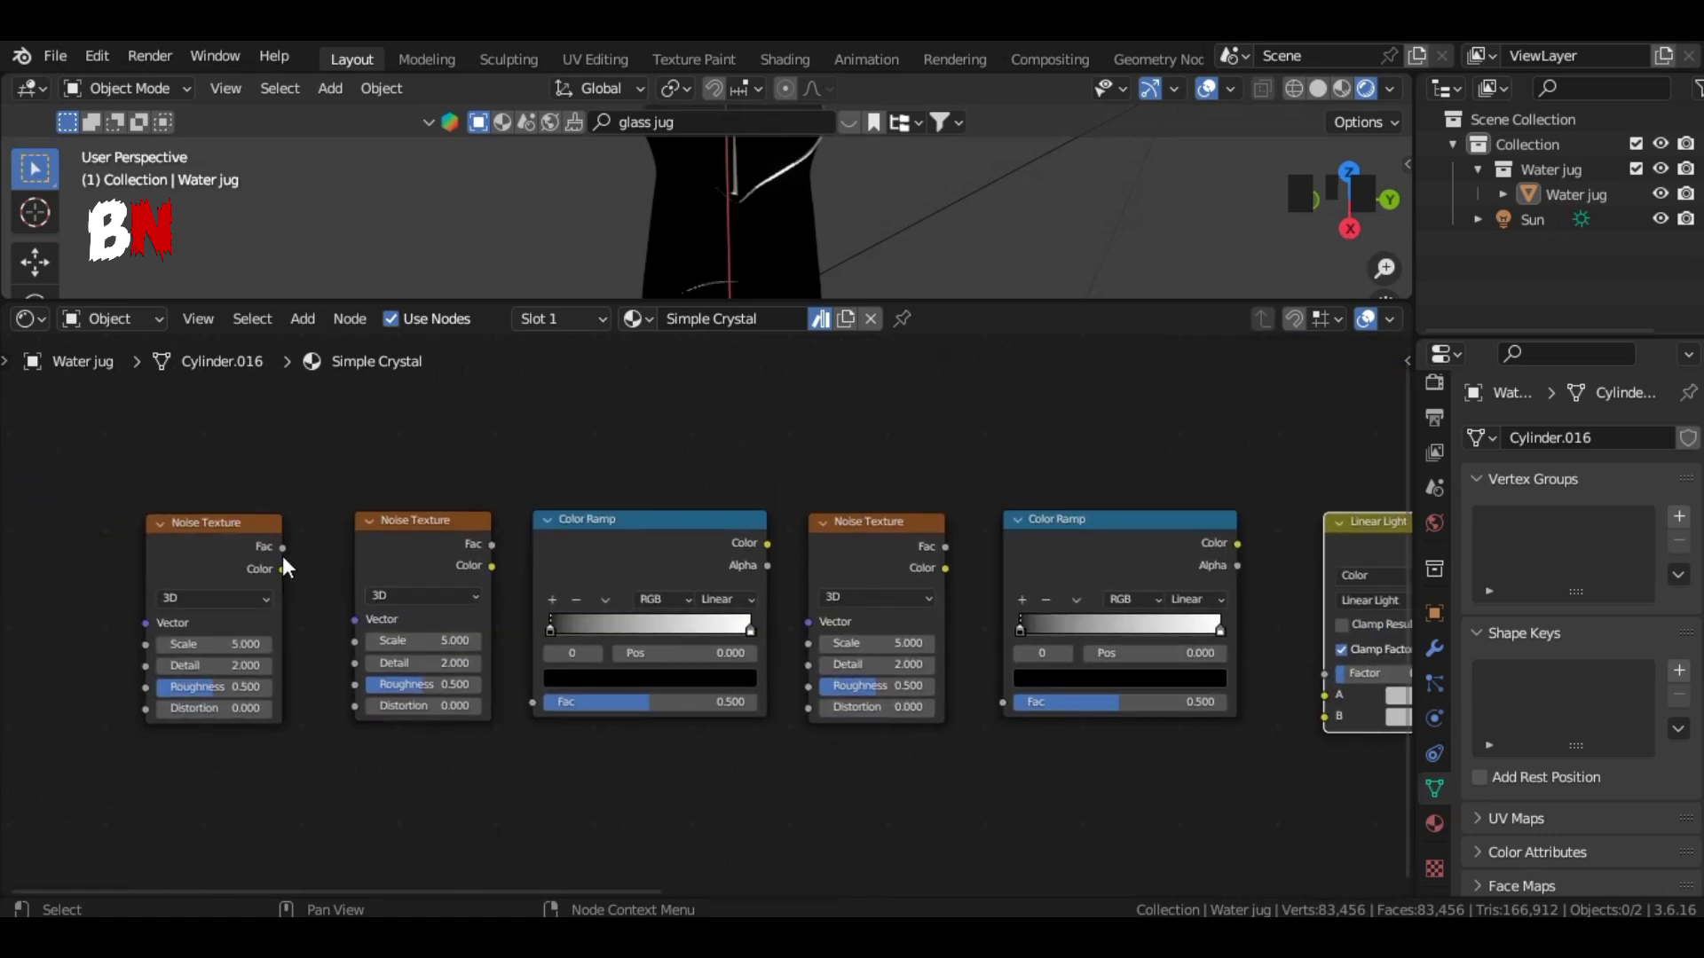
{"action": "left_click_drag", "start_coordinate": [283, 547], "coordinate": [354, 620]}
{"action": "left_click_drag", "start_coordinate": [490, 544], "coordinate": [533, 701]}
Step: Link the third Noise Texture's Color to the second Color Ramp, and feed both ramps into Linear Light's A and B
{"action": "middle_click_drag", "start_coordinate": [966, 811], "coordinate": [731, 813]}
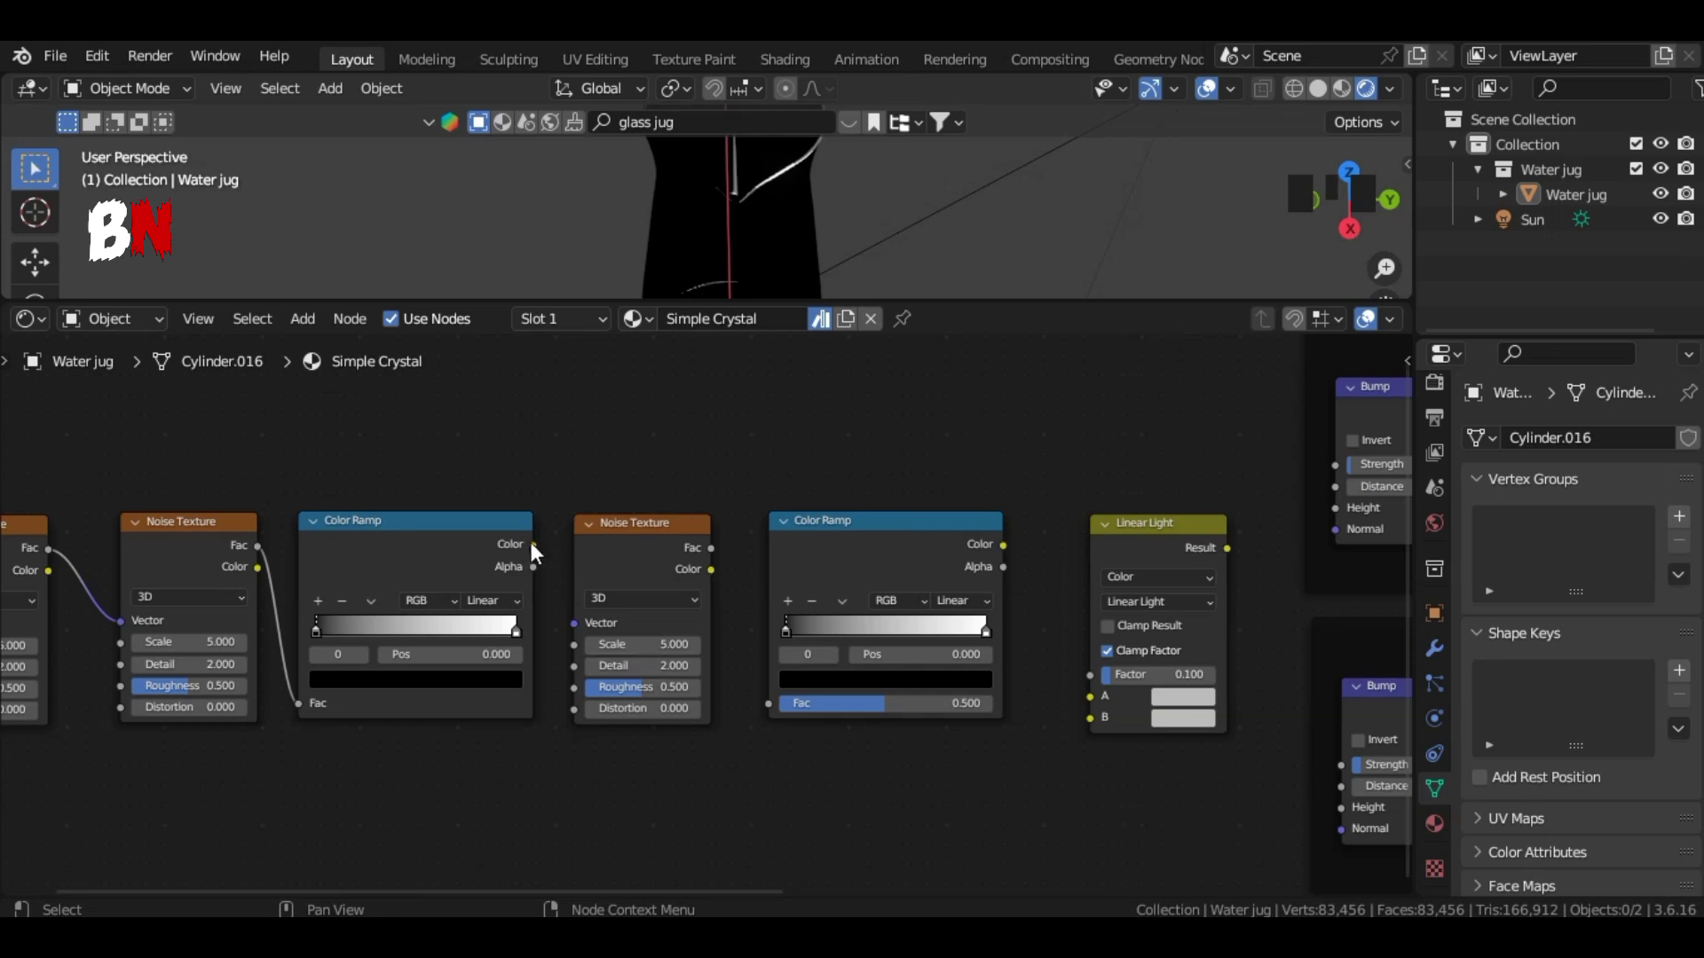
{"action": "left_click_drag", "start_coordinate": [532, 544], "coordinate": [1090, 697]}
{"action": "left_click_drag", "start_coordinate": [711, 569], "coordinate": [768, 703]}
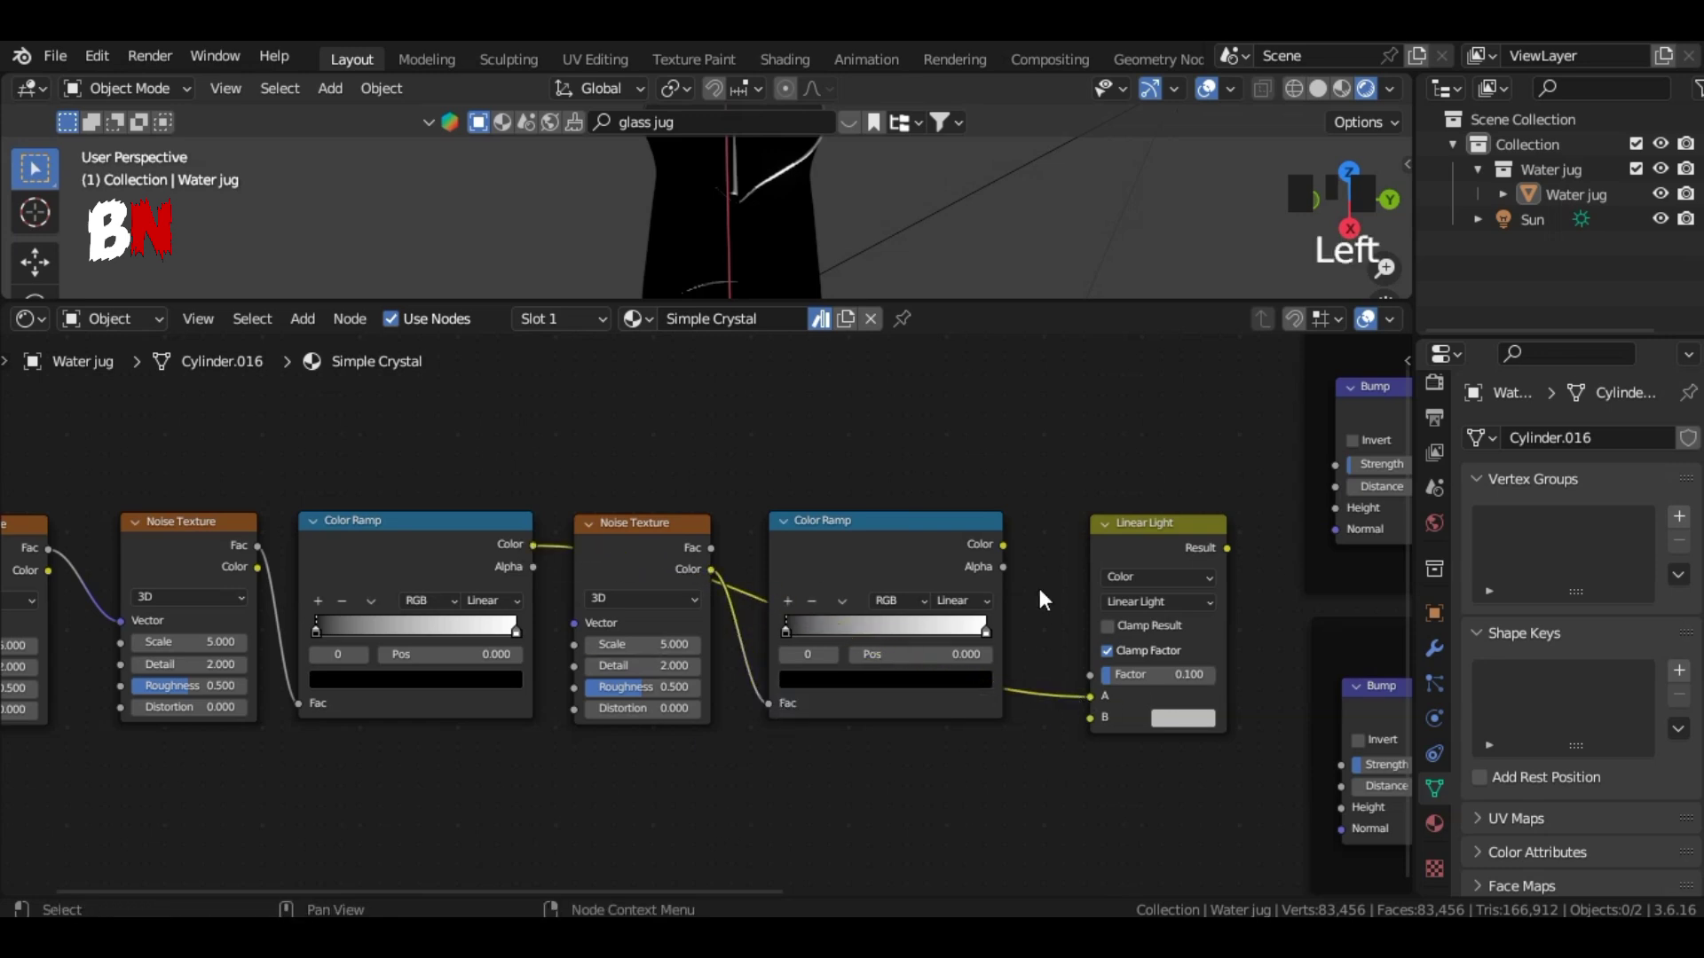
{"action": "left_click_drag", "start_coordinate": [1003, 544], "coordinate": [1090, 717]}
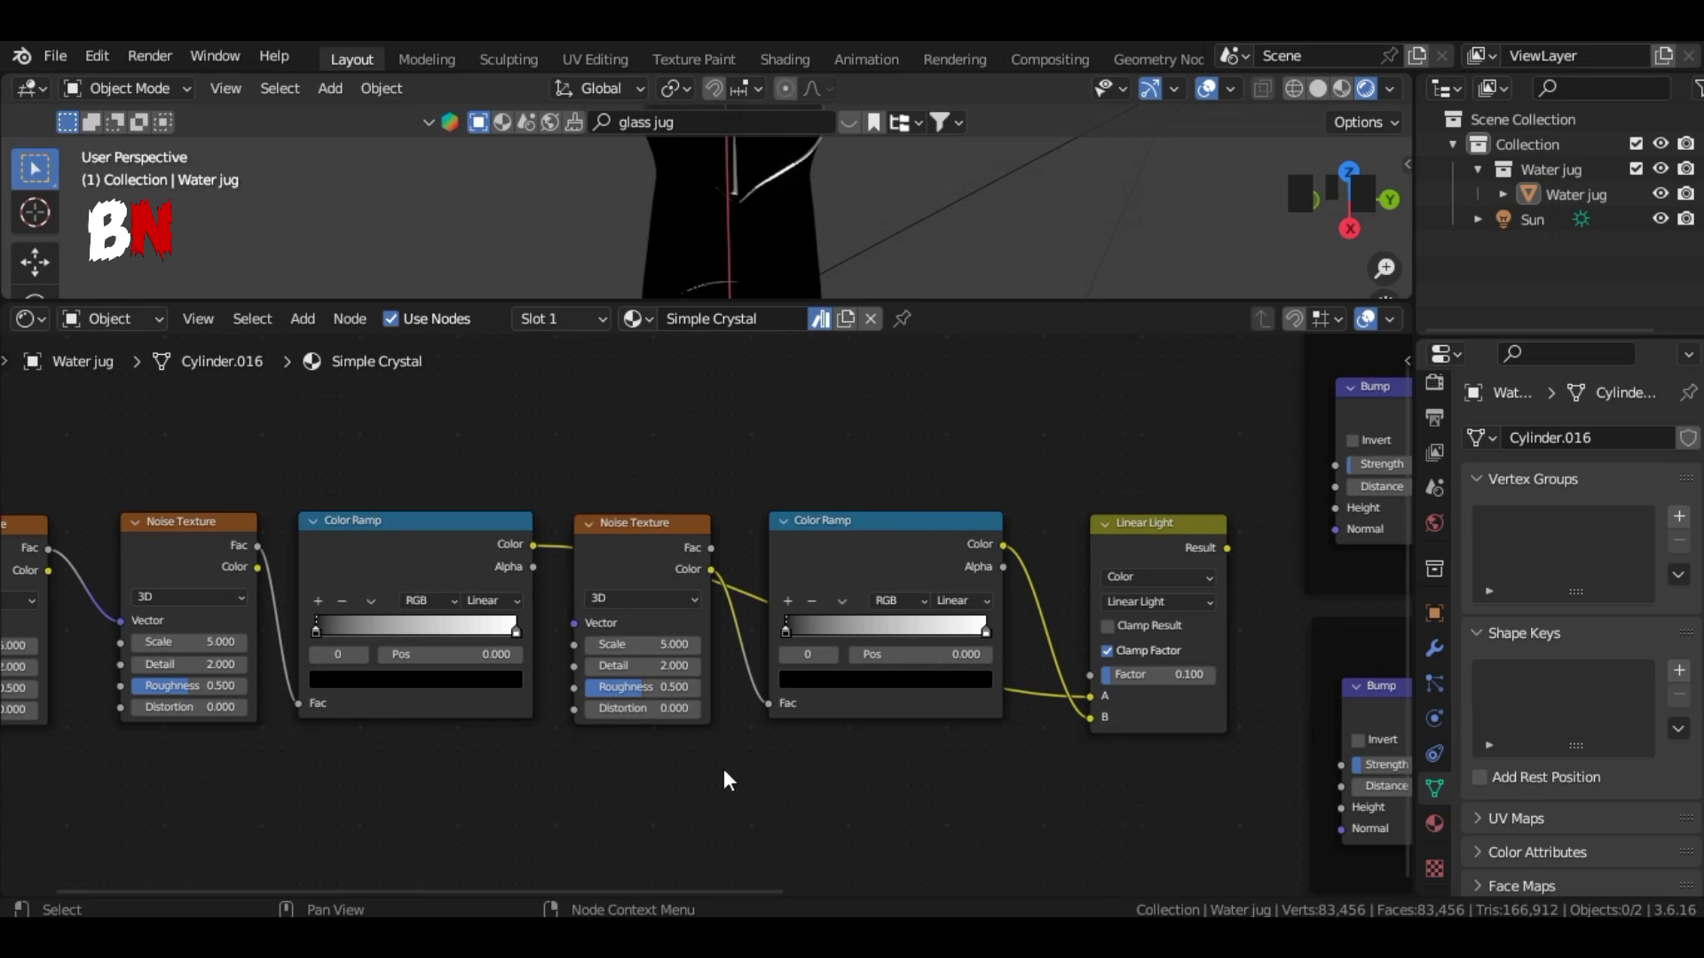
Step: Set the third Noise Texture's scale to 13 and its distortion to 0.2
{"action": "middle_click_drag", "start_coordinate": [722, 772], "coordinate": [886, 755]}
{"action": "scroll", "coordinate": [886, 754], "scroll_direction": "up", "scroll_amount": 3}
{"action": "left_click", "coordinate": [825, 627]}
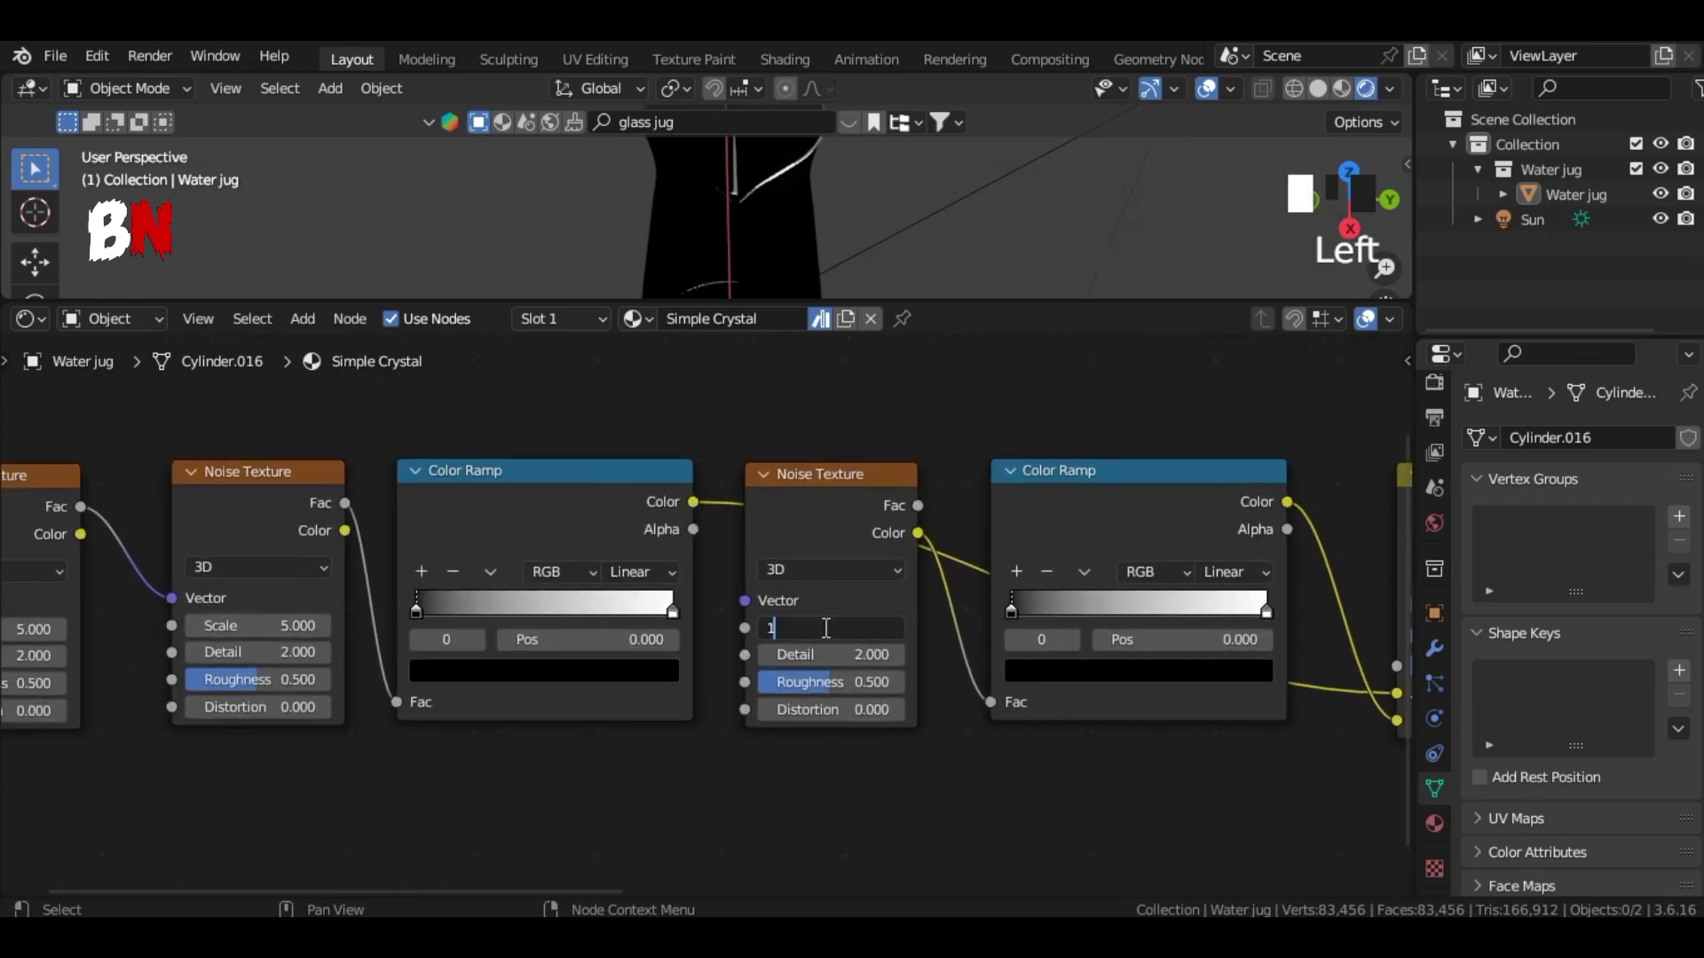
{"action": "key", "text": "Return"}
{"action": "left_click", "coordinate": [837, 710]}
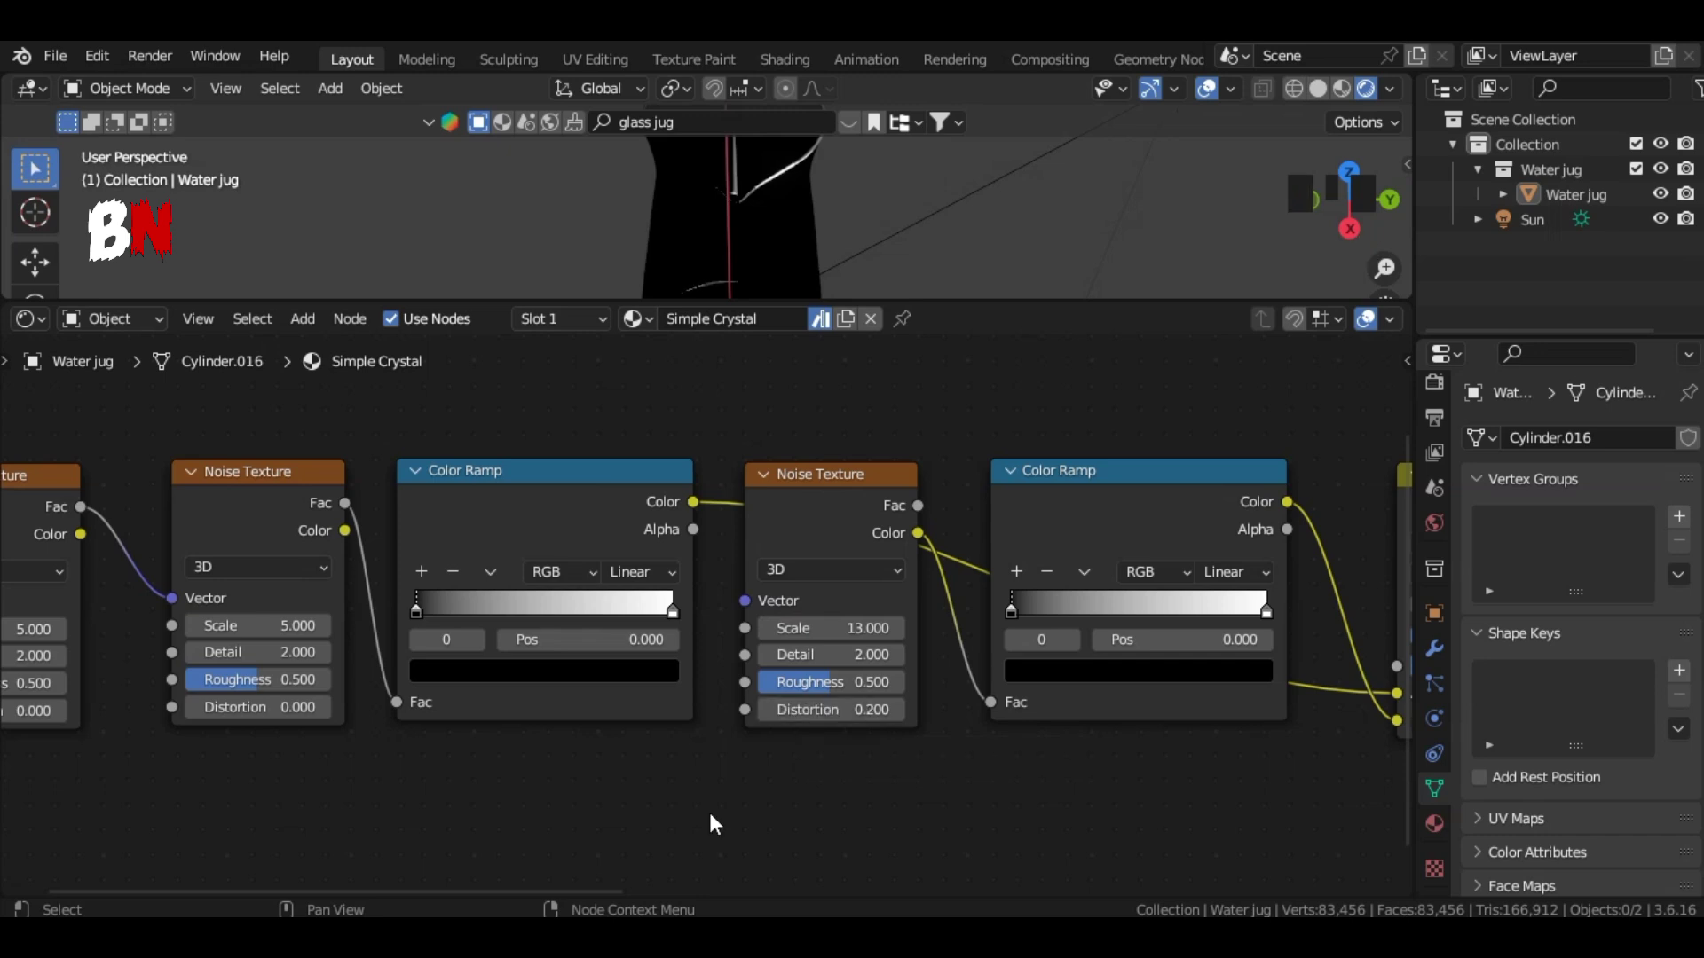
Step: On the first Color Ramp, shift the white stop inward, put the black stop at 0.382 and lighten its value to 0.044
{"action": "middle_click_drag", "start_coordinate": [715, 824], "coordinate": [950, 831]}
{"action": "left_click_drag", "start_coordinate": [1167, 602], "coordinate": [1089, 606]}
{"action": "left_click_drag", "start_coordinate": [910, 603], "coordinate": [958, 604]}
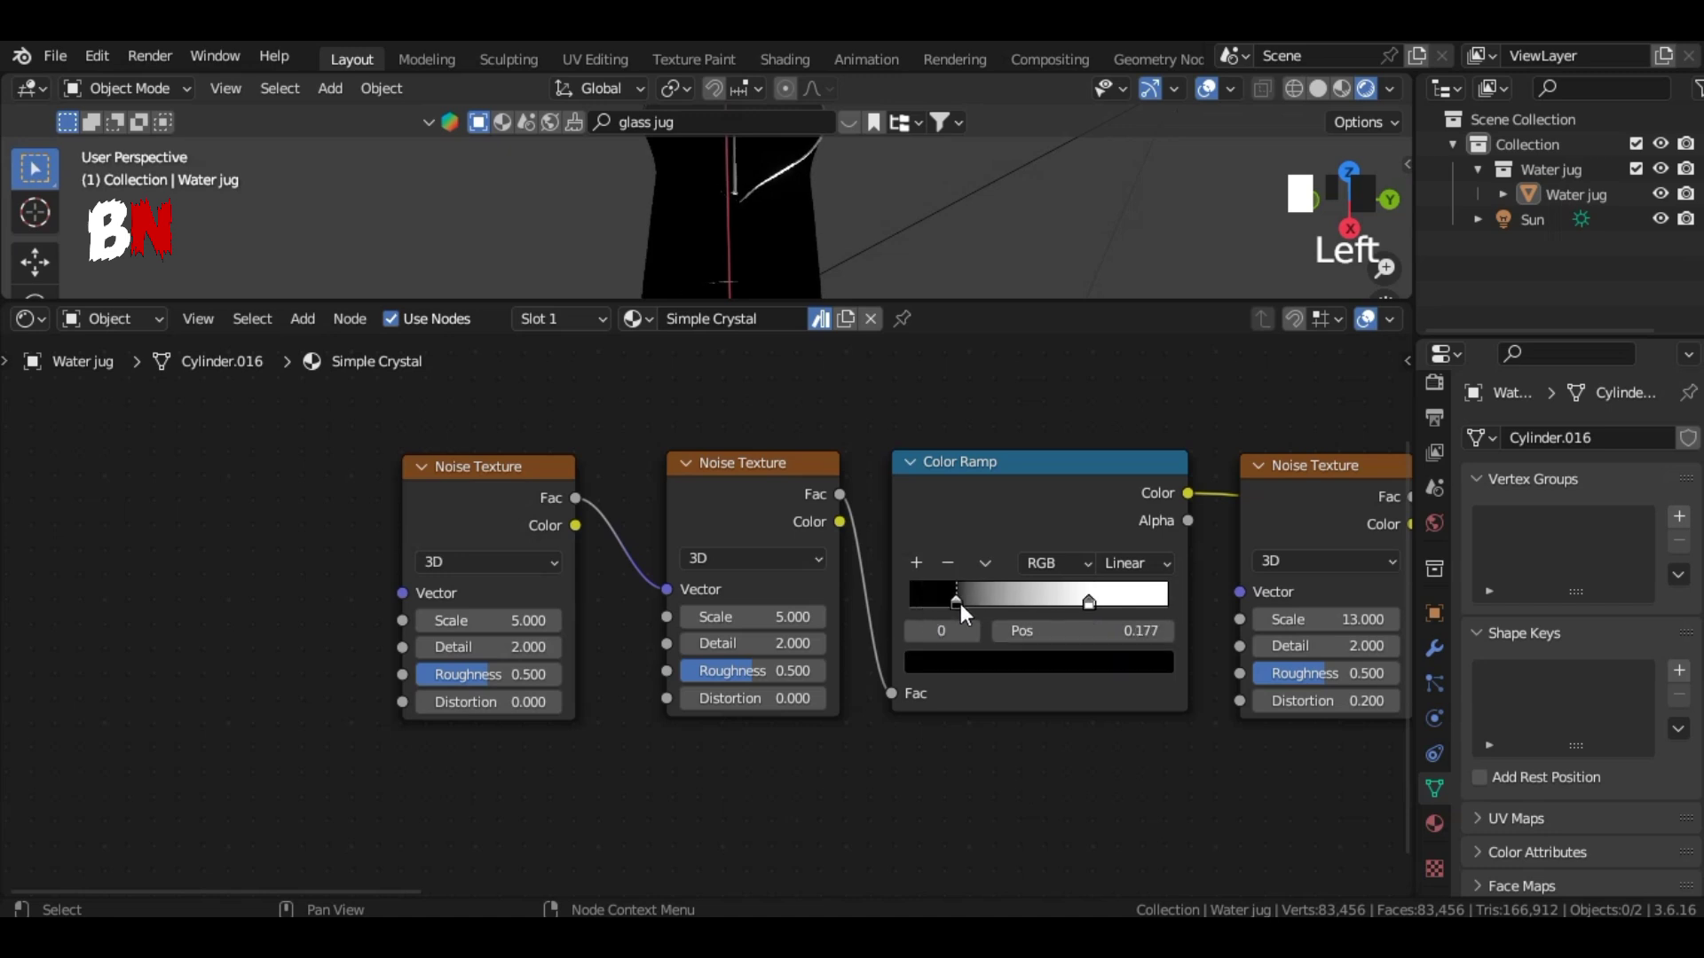
{"action": "left_click", "coordinate": [996, 663]}
{"action": "left_click", "coordinate": [1116, 451]}
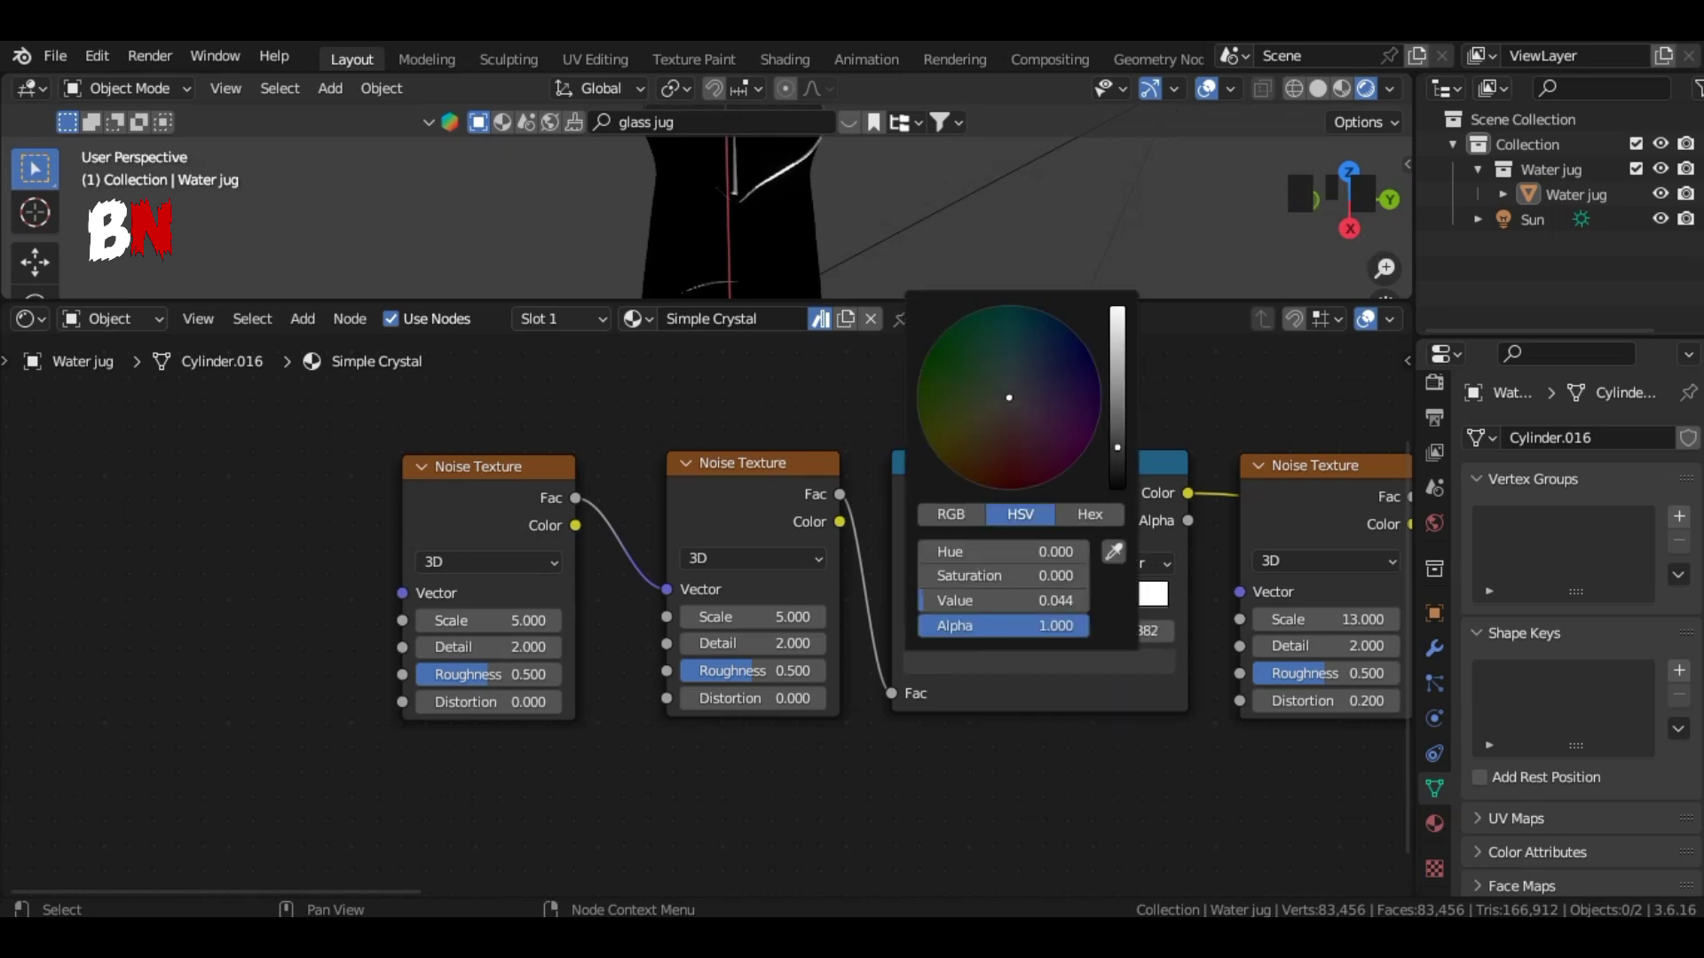
Step: Set the second Noise Texture's scale to 0.3, detail to 4.5 and distortion to 0.7
{"action": "left_click", "coordinate": [773, 615]}
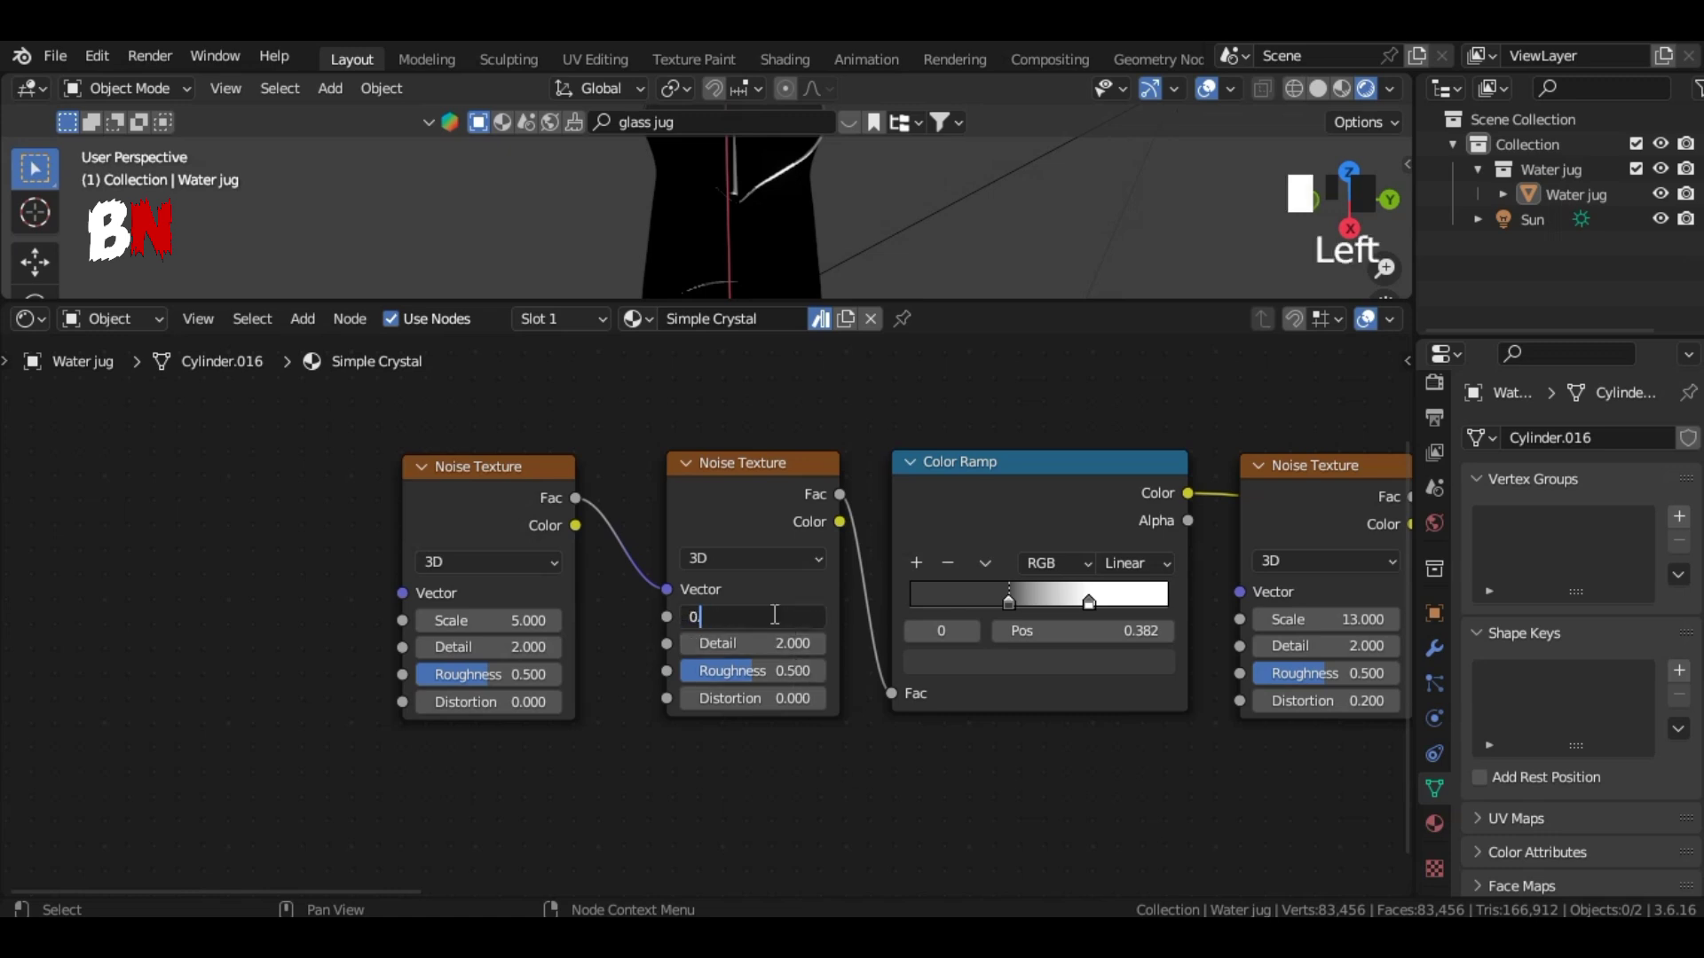
{"action": "key", "text": "Tab"}
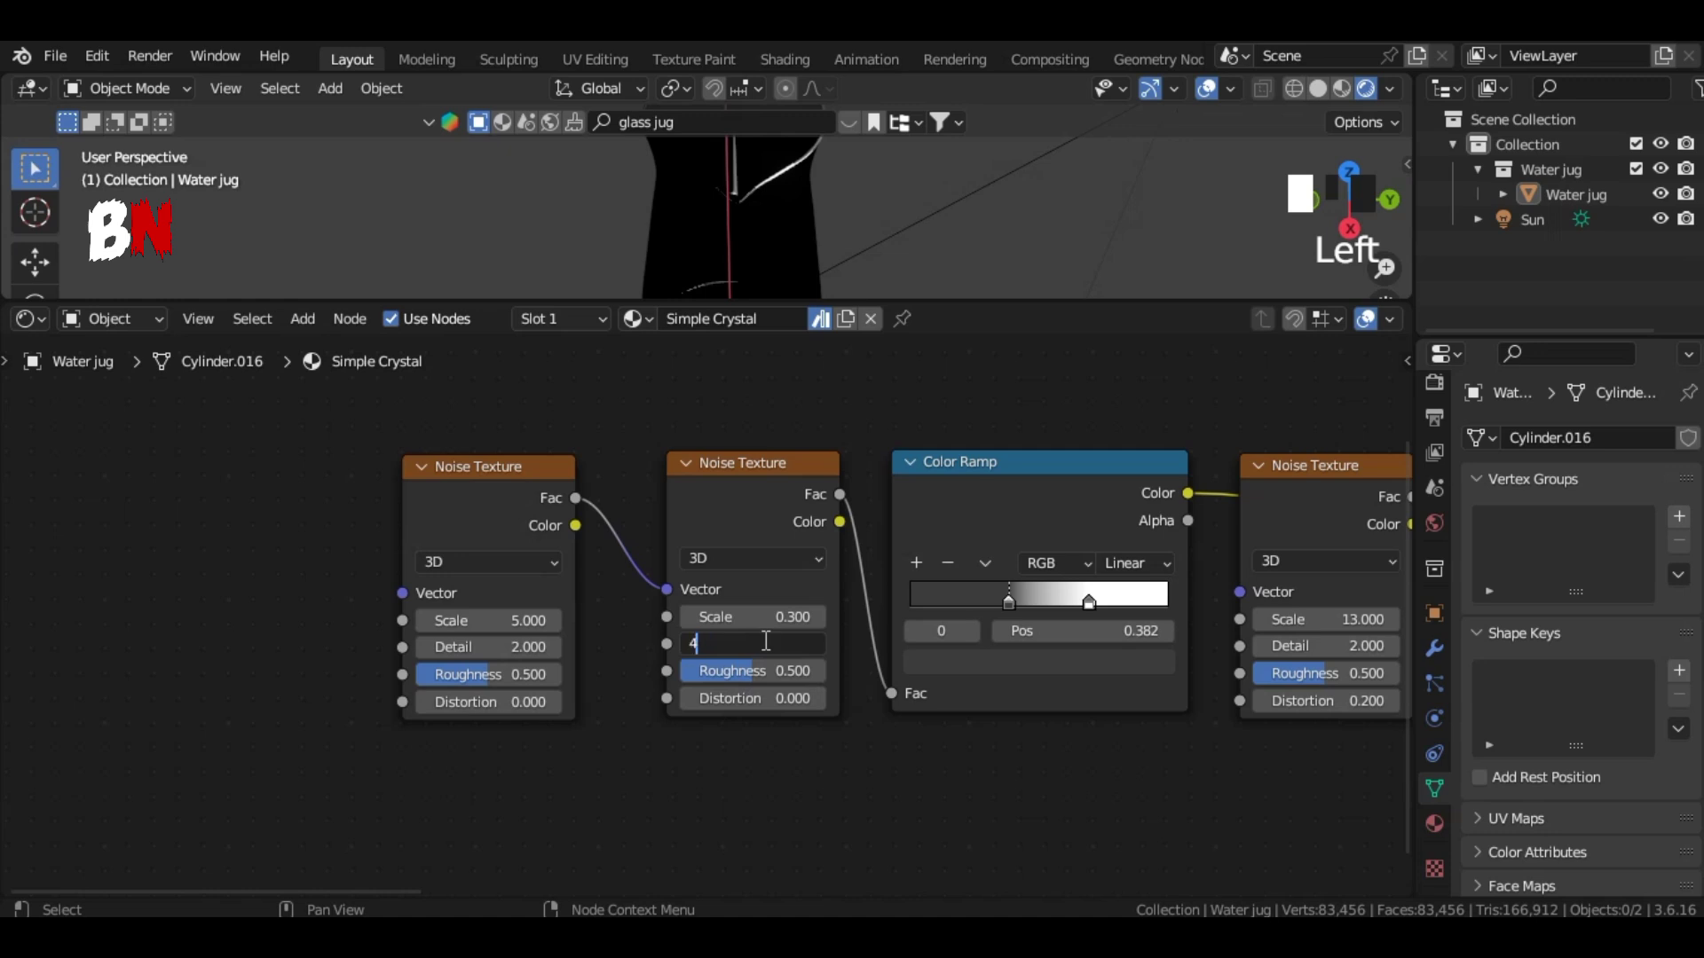
{"action": "key", "text": "Return"}
{"action": "left_click", "coordinate": [774, 701]}
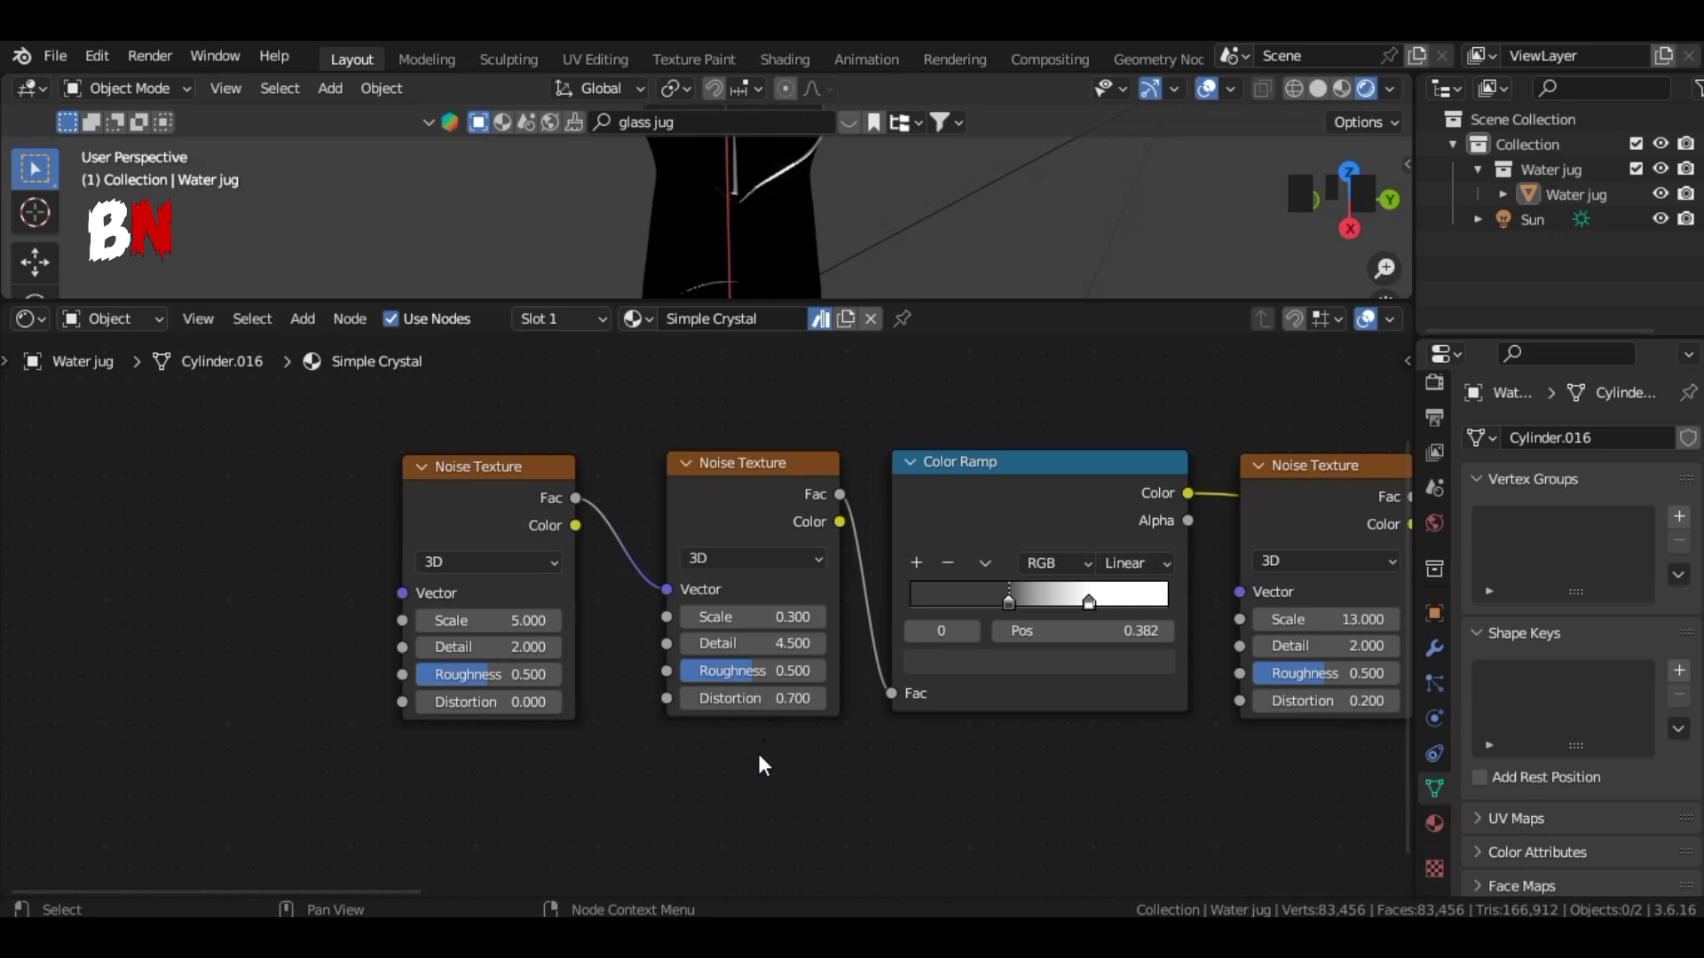
Step: Set the first Noise Texture's scale to 4 and its detail to 0.2
{"action": "left_click", "coordinate": [499, 620]}
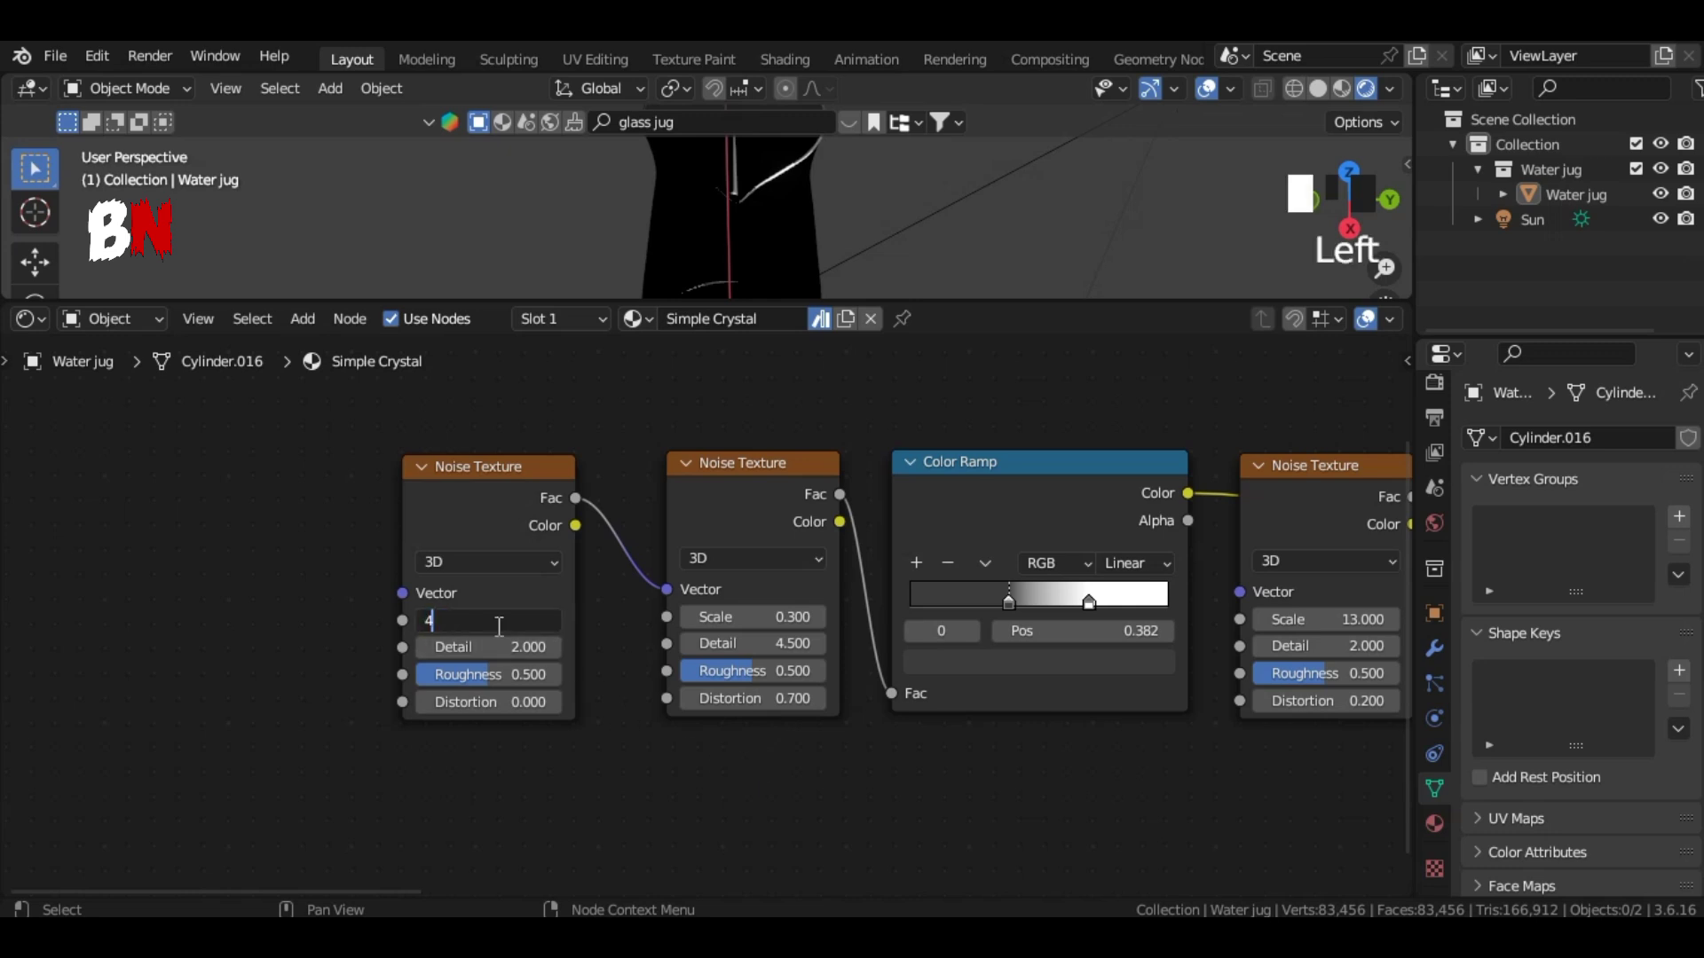
{"action": "left_click", "coordinate": [503, 645]}
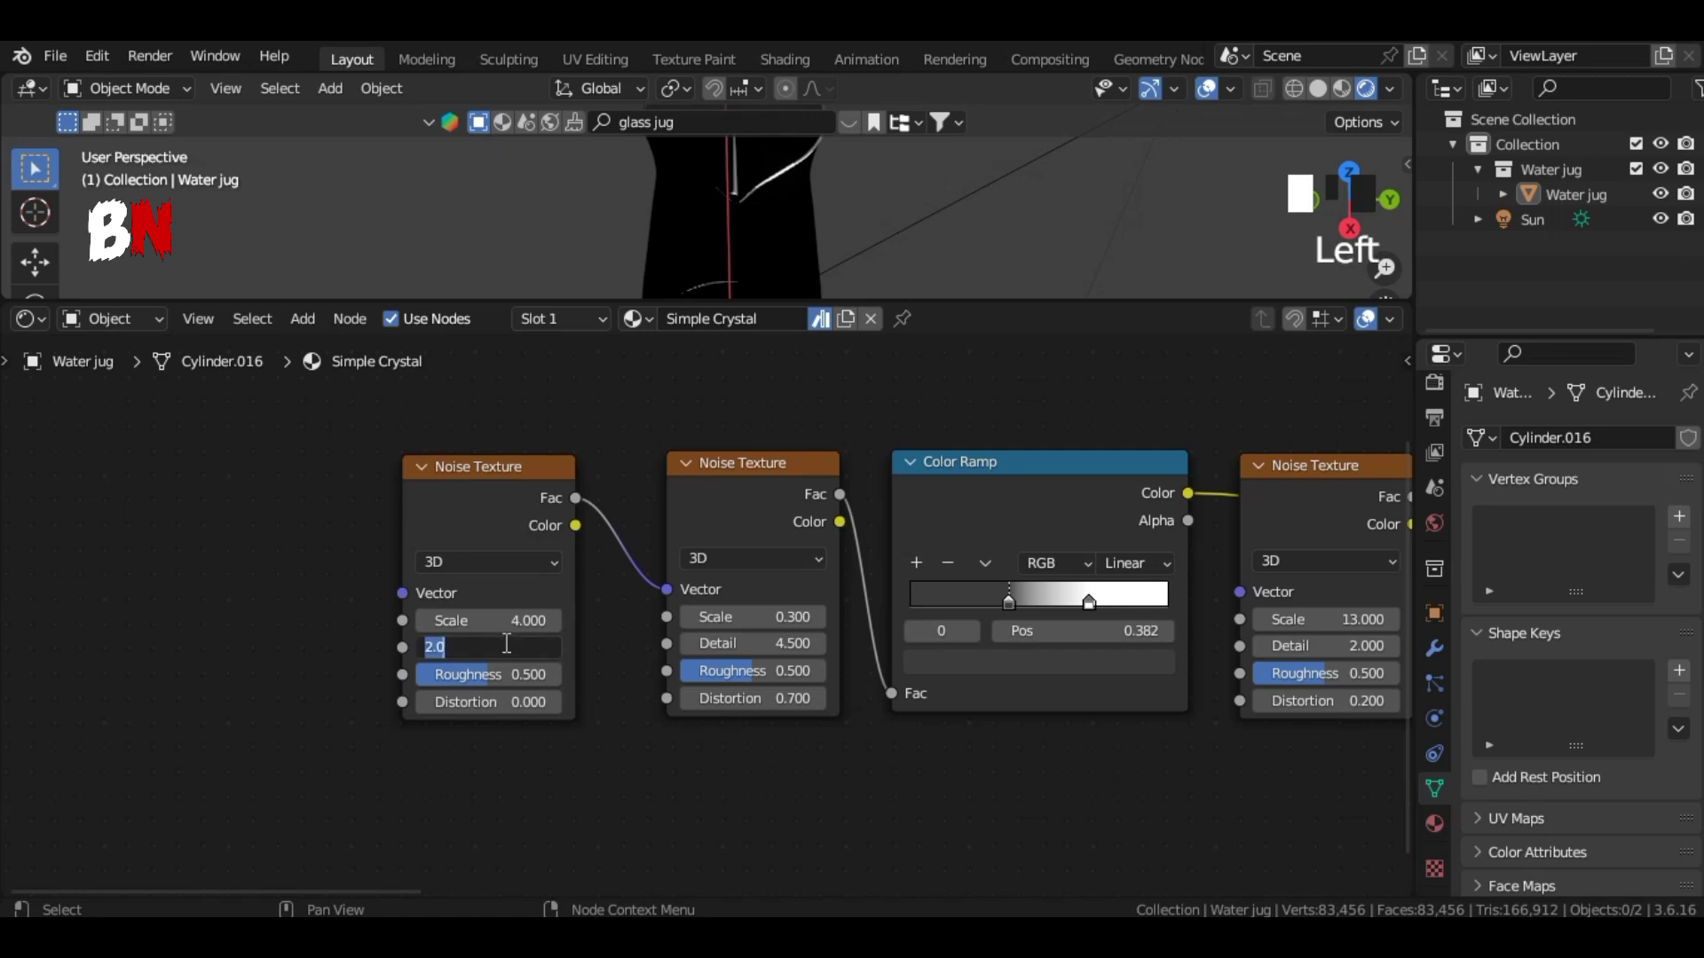
{"action": "type", "text": "0.2"}
{"action": "key", "text": "Return"}
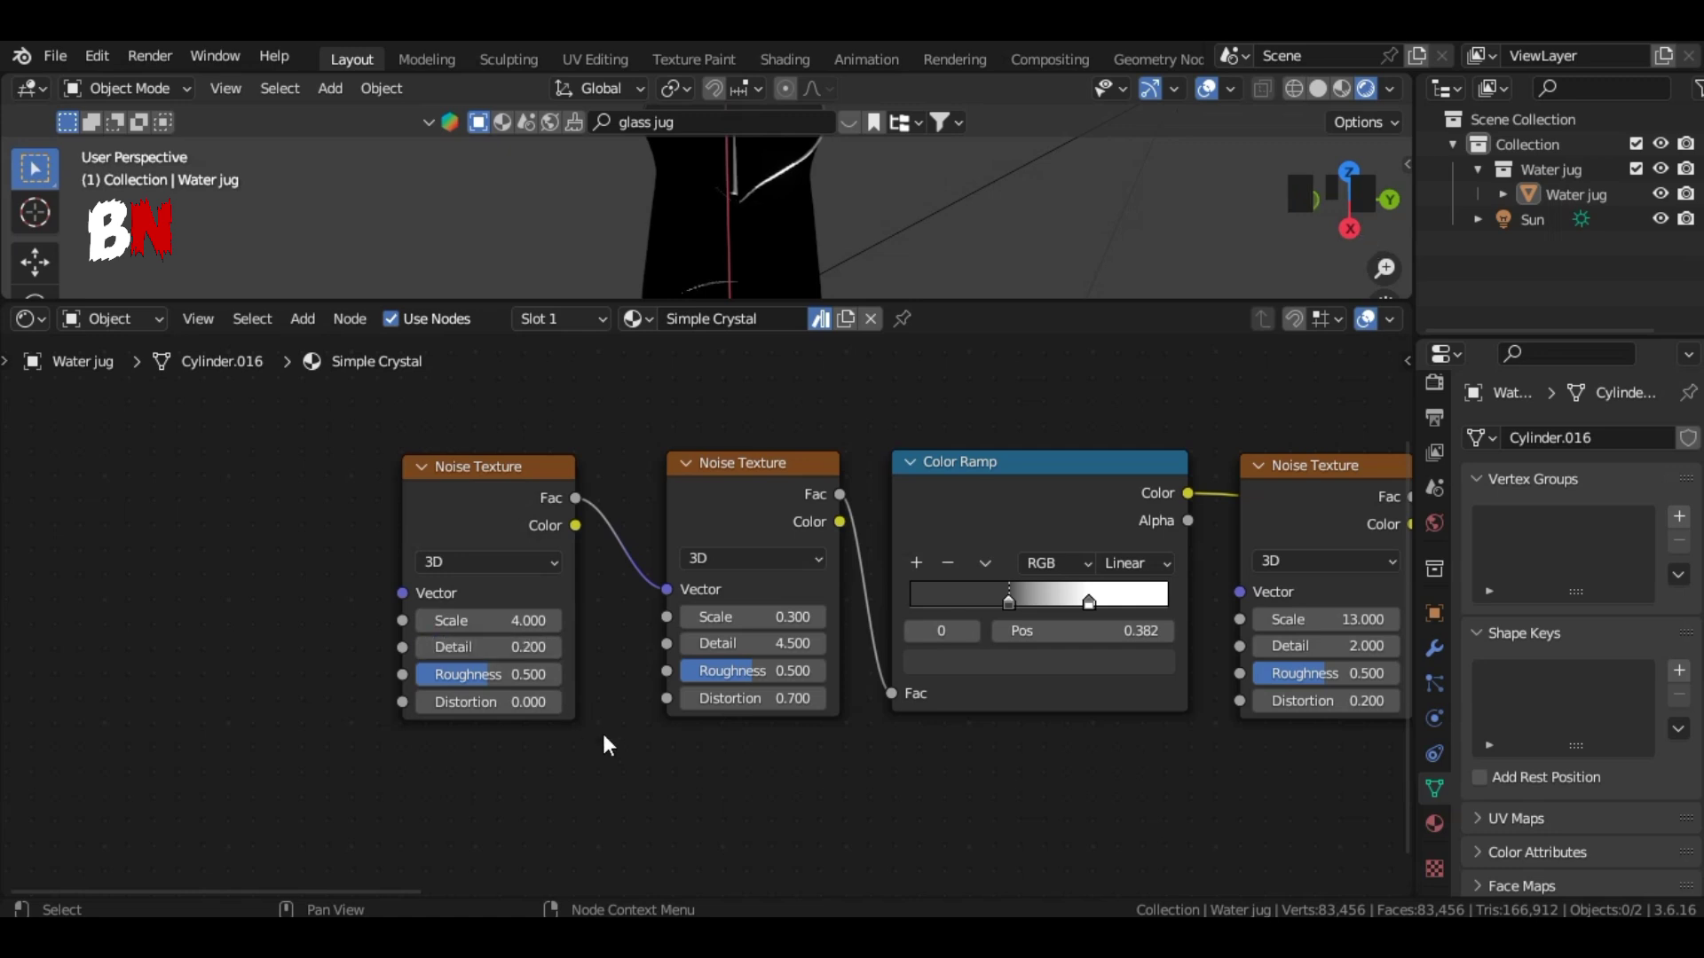
Step: Add Texture Coordinate and Mapping nodes using Object coordinates, feeding the first and third Noise Textures' Vector inputs
{"action": "left_click", "coordinate": [448, 479]}
{"action": "key", "text": "ctrl+t"}
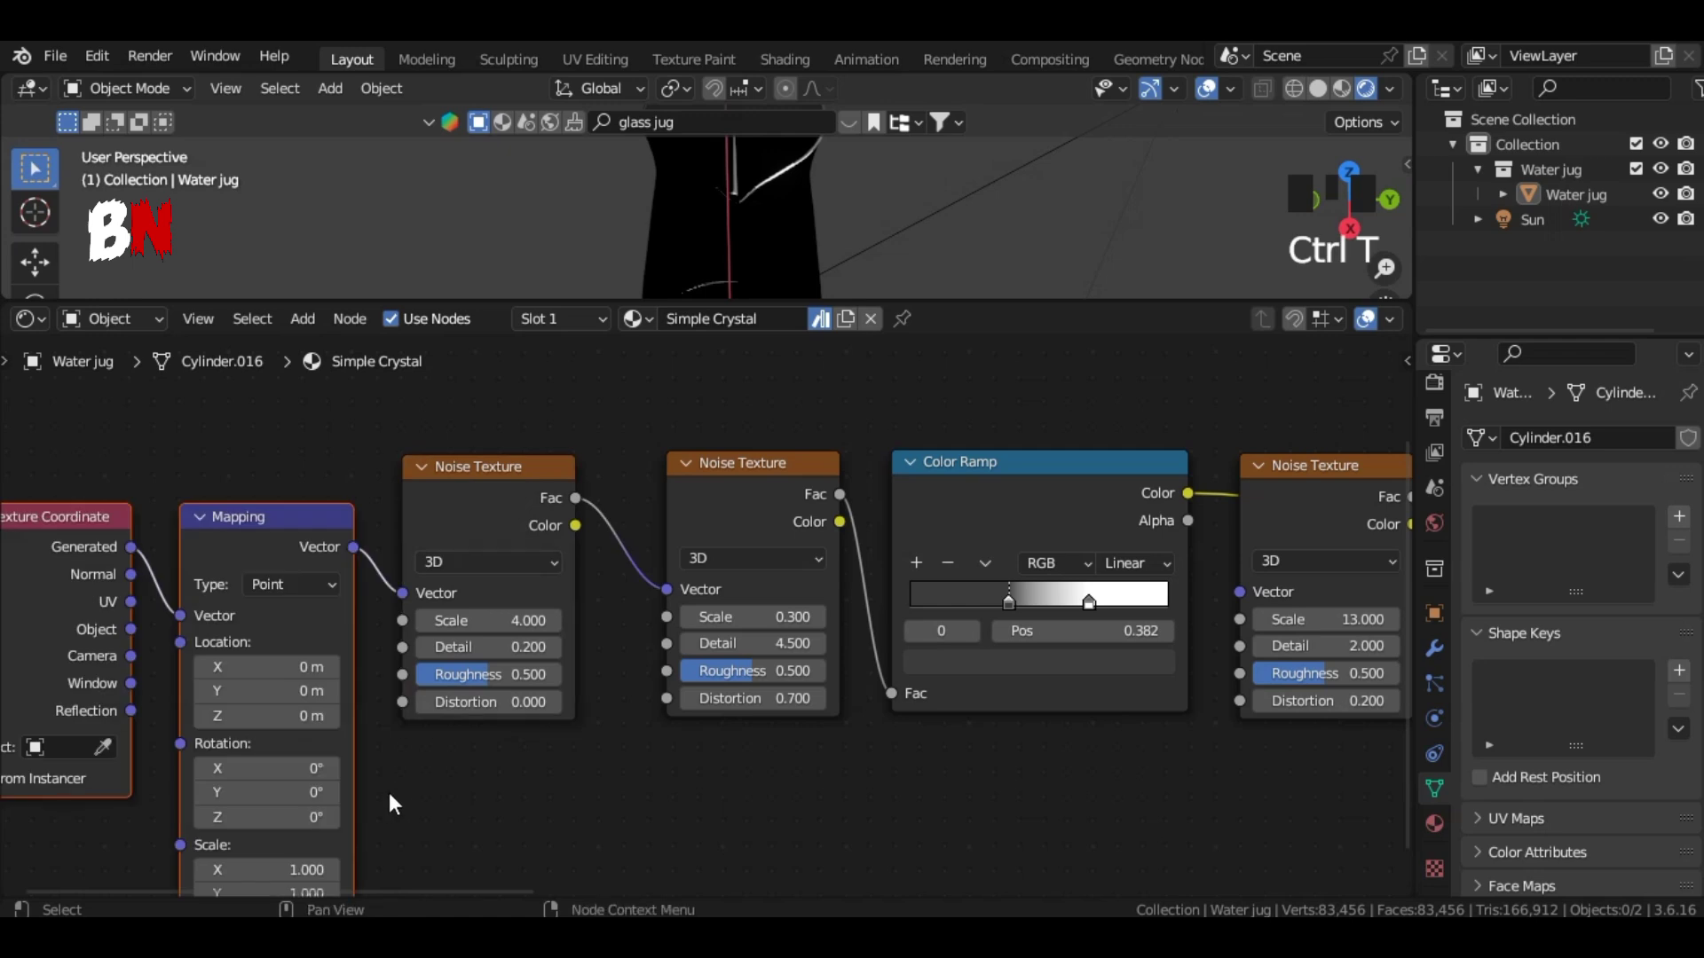
{"action": "middle_click_drag", "start_coordinate": [389, 791], "coordinate": [720, 749]}
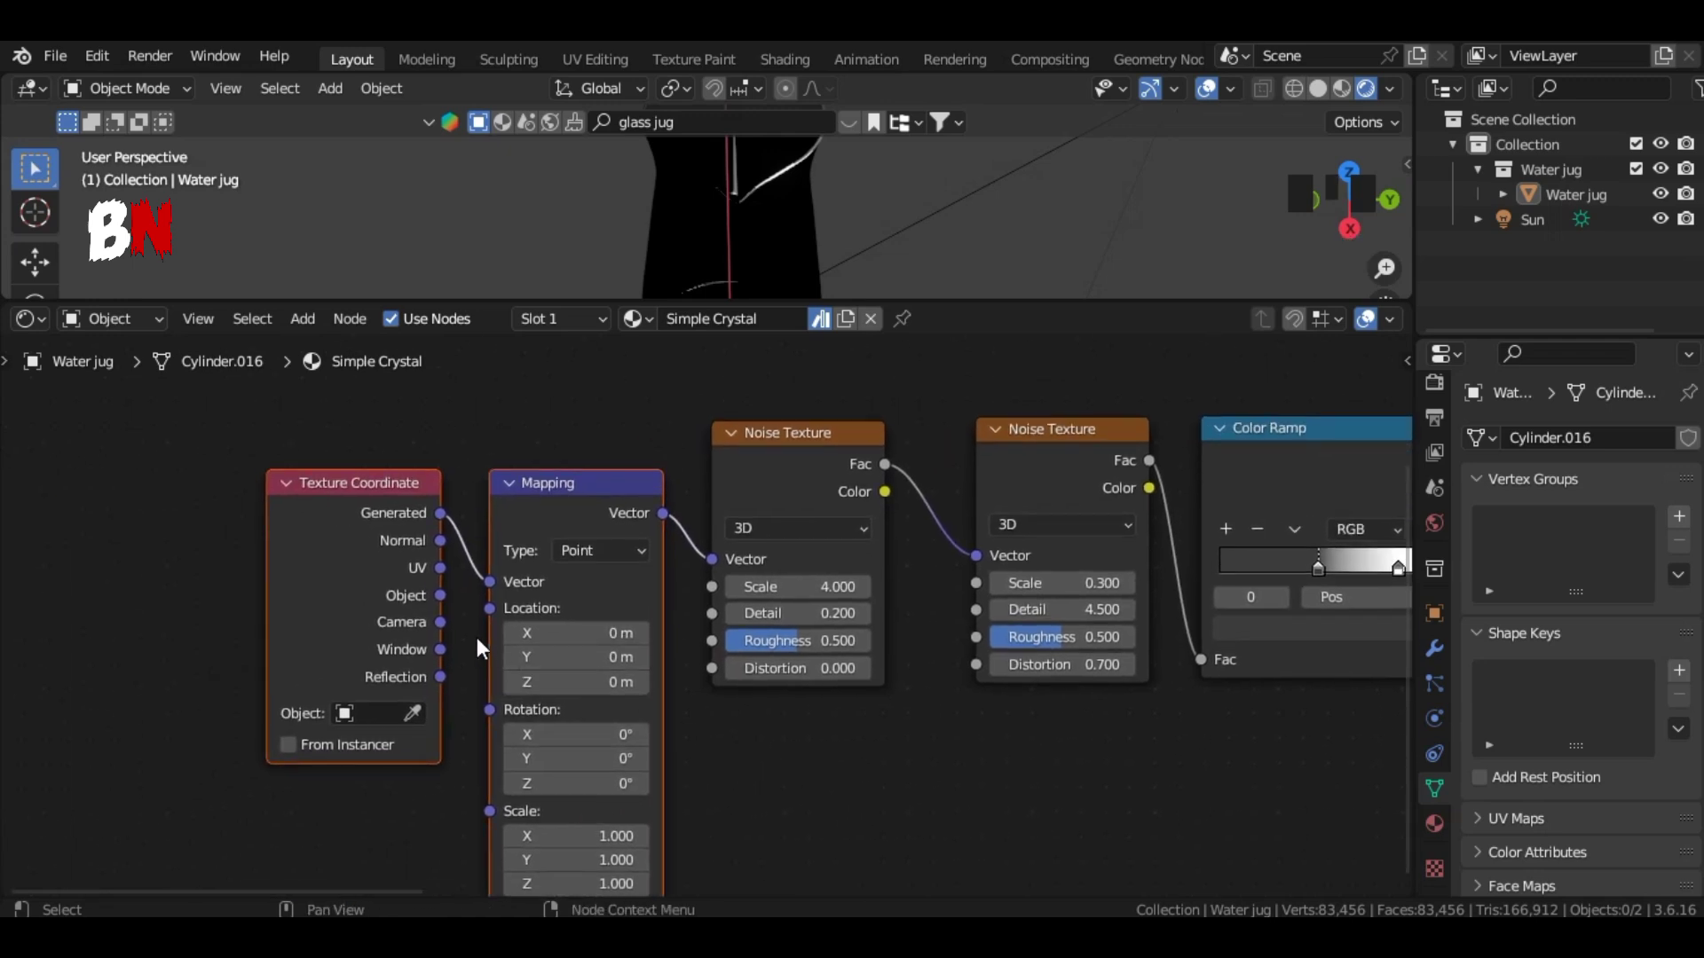
{"action": "left_click_drag", "start_coordinate": [440, 596], "coordinate": [488, 583]}
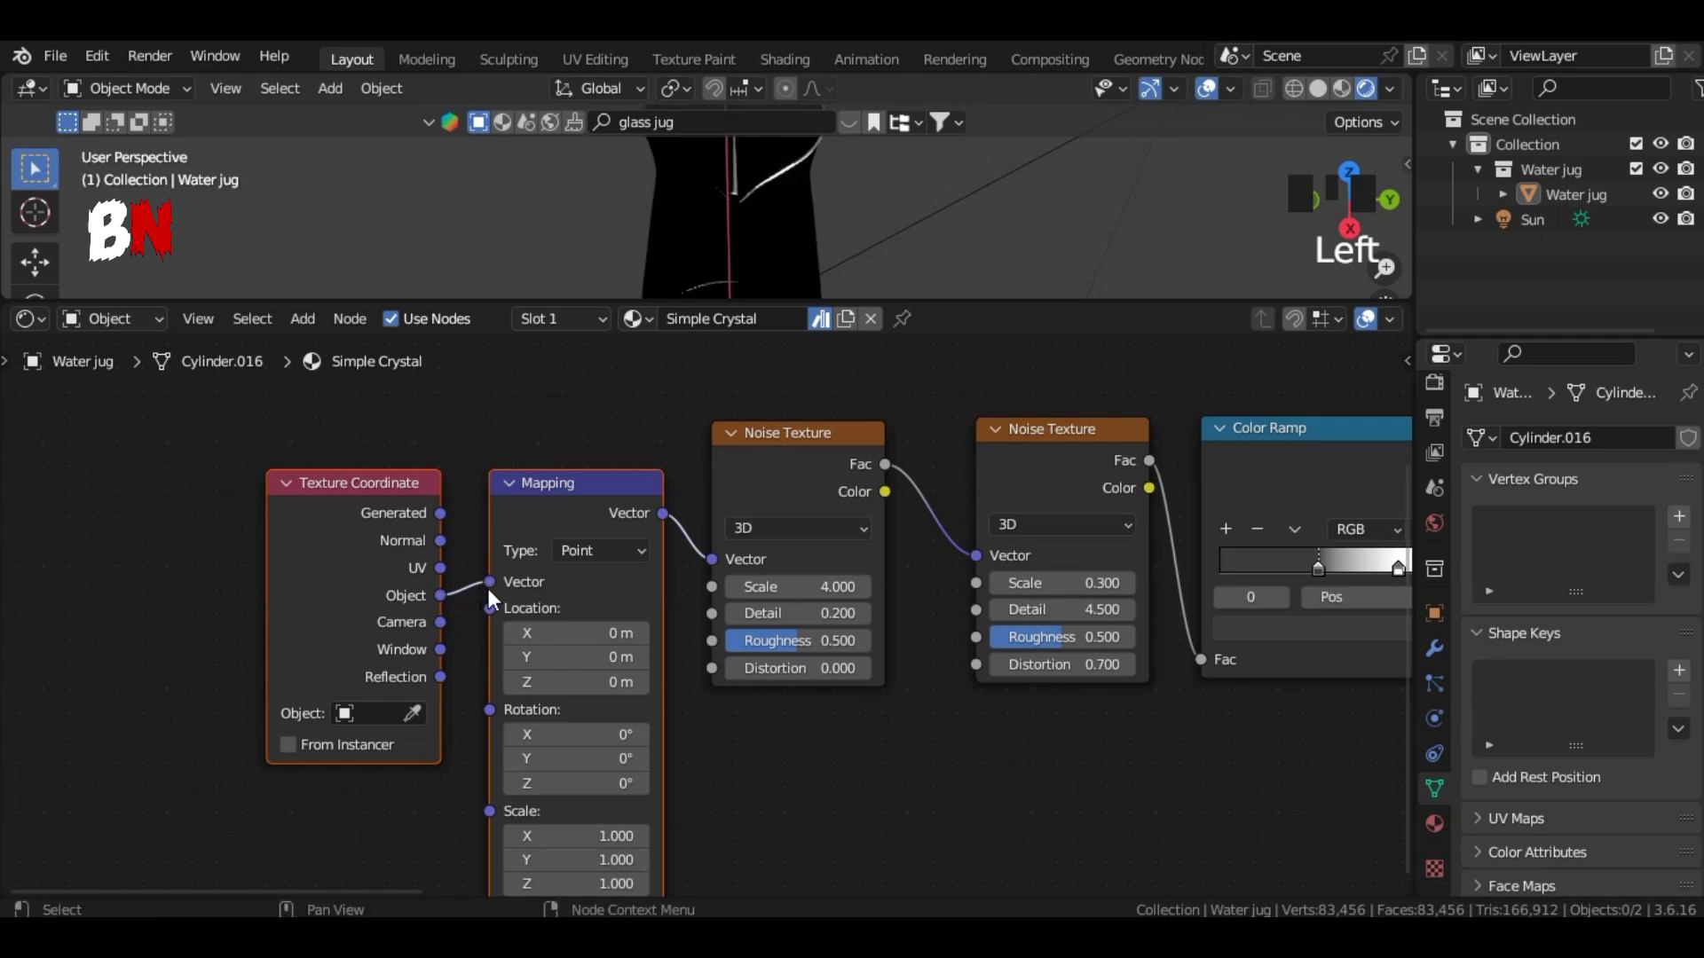
{"action": "middle_click_drag", "start_coordinate": [831, 778], "coordinate": [429, 795]}
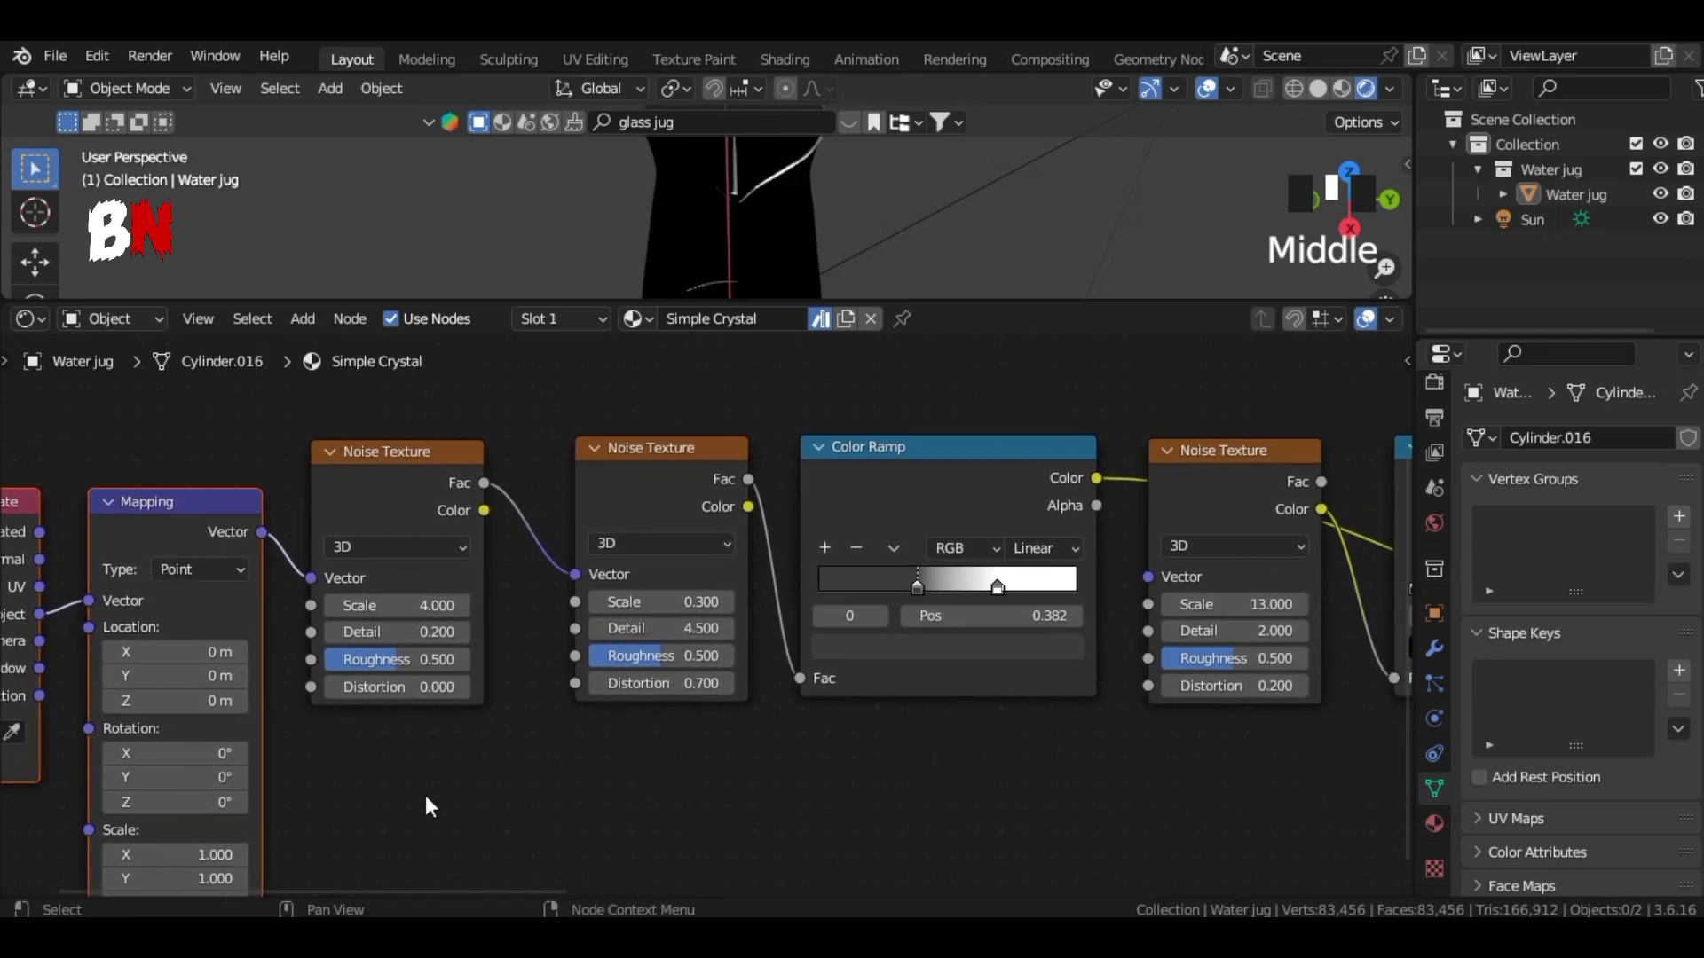
{"action": "left_click_drag", "start_coordinate": [262, 532], "coordinate": [1145, 577]}
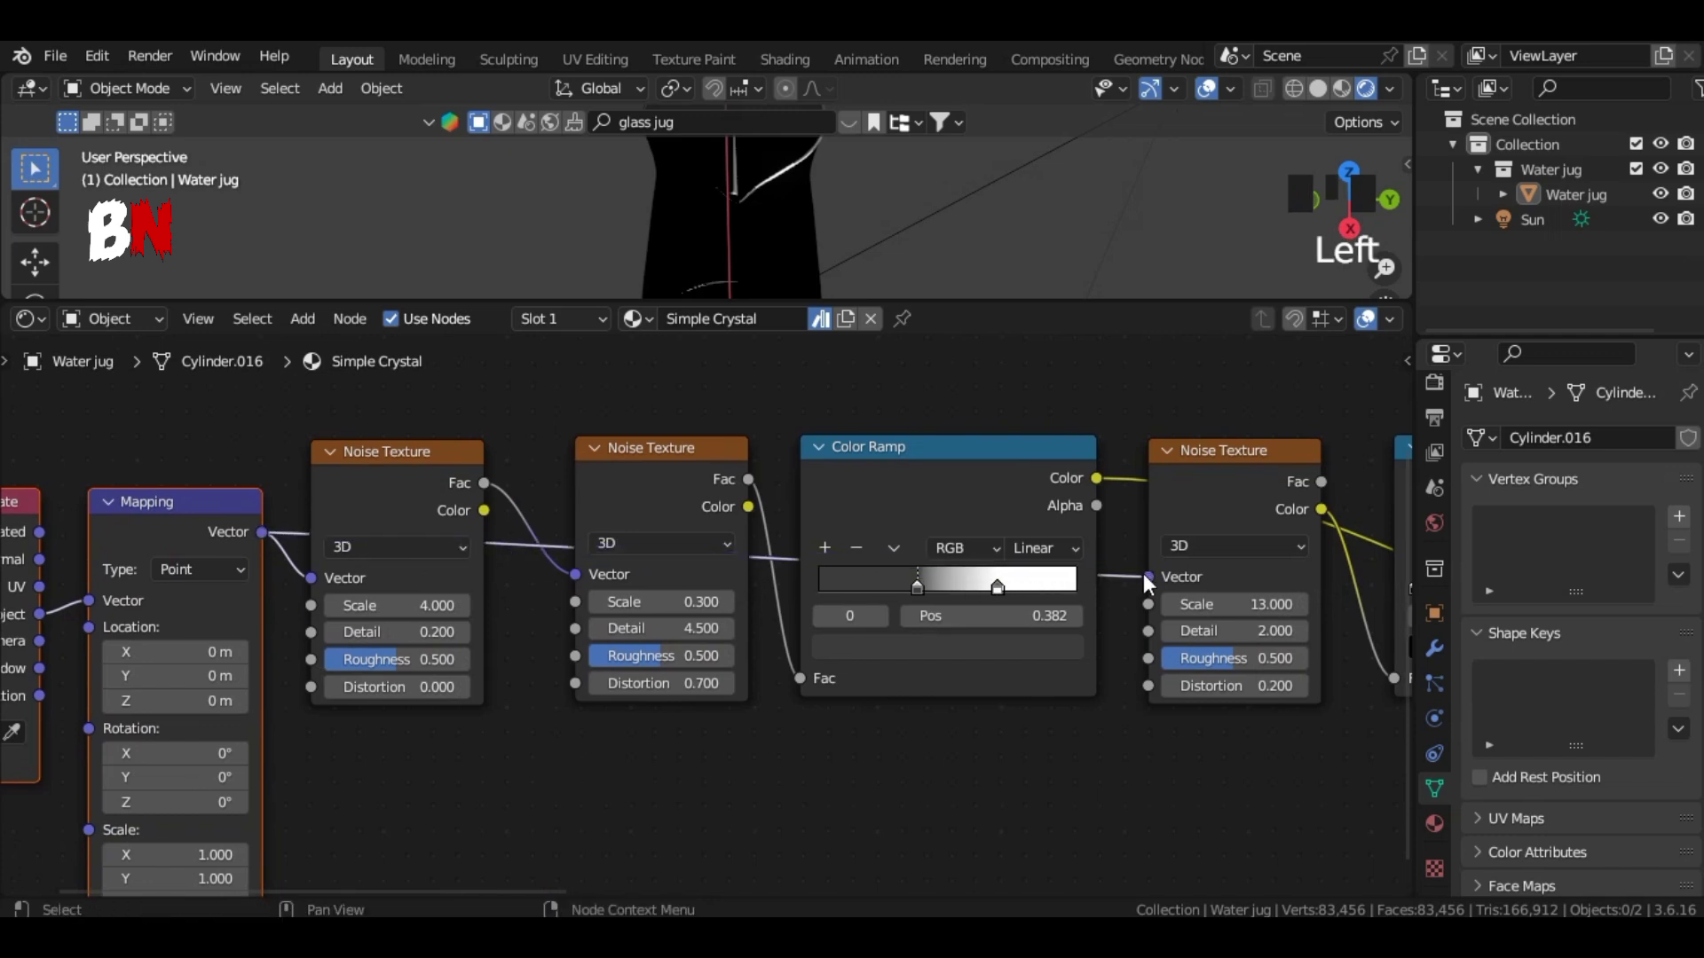
Step: Group the noise nodes in a frame labelled "Reflection Texture" and move it farther from the reflection frames
{"action": "scroll", "coordinate": [853, 754], "scroll_direction": "down", "scroll_amount": 10}
{"action": "left_click_drag", "start_coordinate": [264, 468], "coordinate": [1229, 648]}
{"action": "key", "text": "shift+p"}
{"action": "right_click", "coordinate": [917, 690]}
{"action": "left_click", "coordinate": [917, 689]}
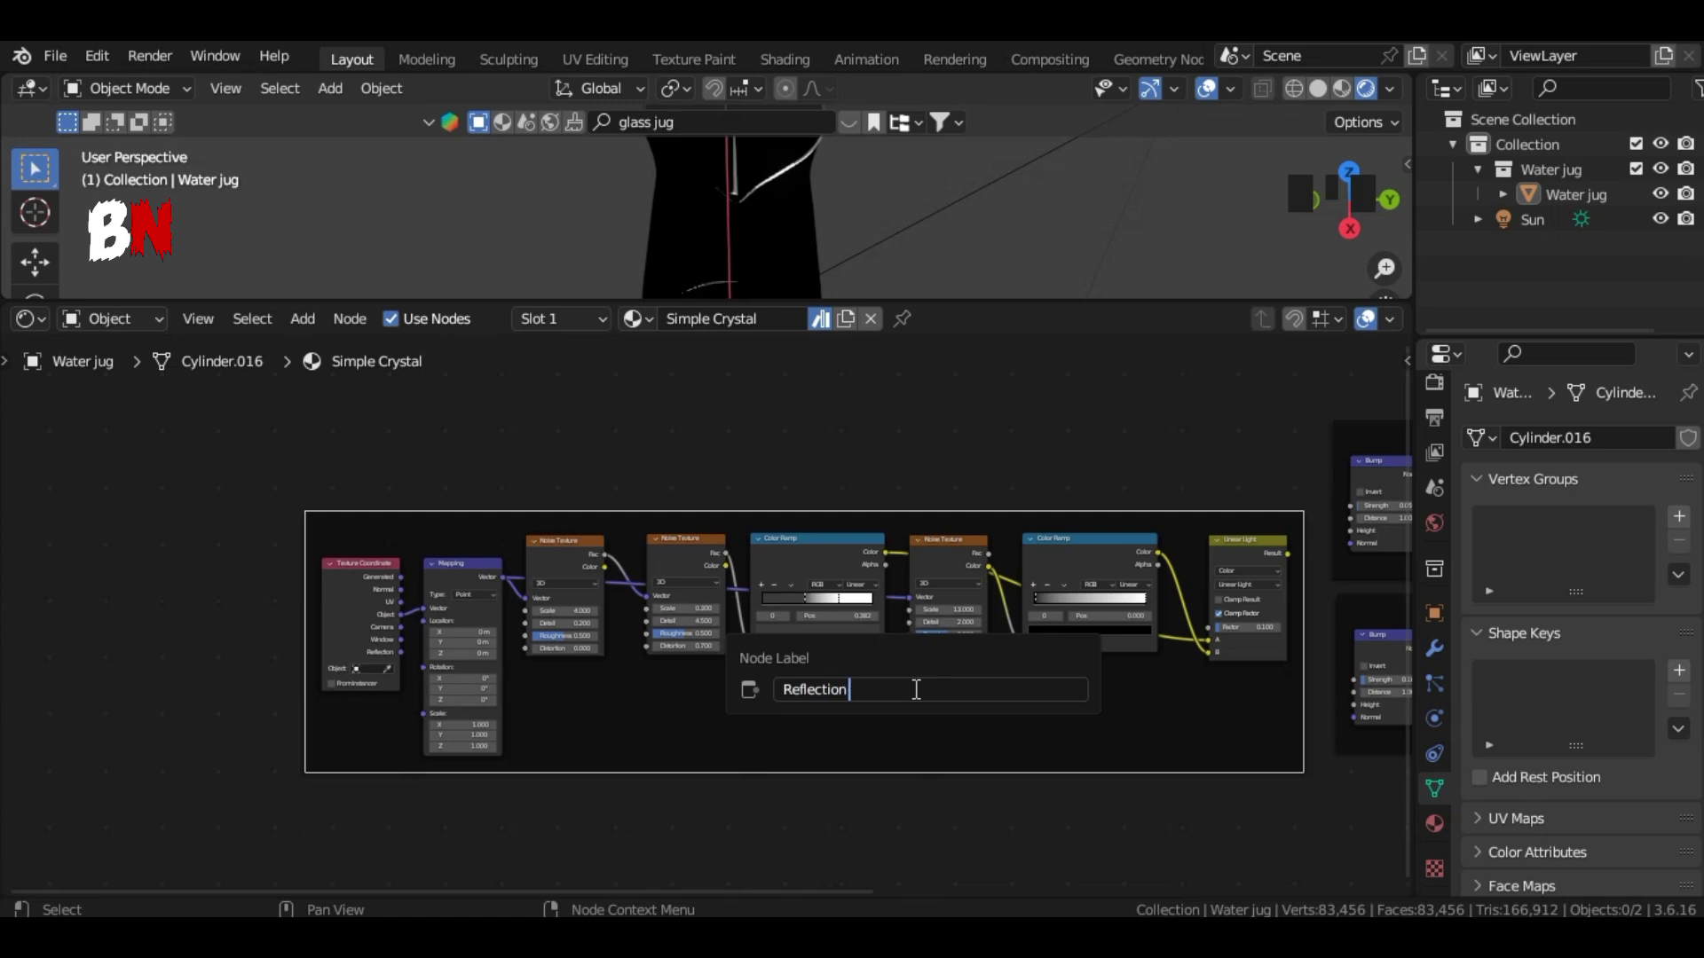
{"action": "type", "text": "Reflection Texture"}
{"action": "key", "text": "Return"}
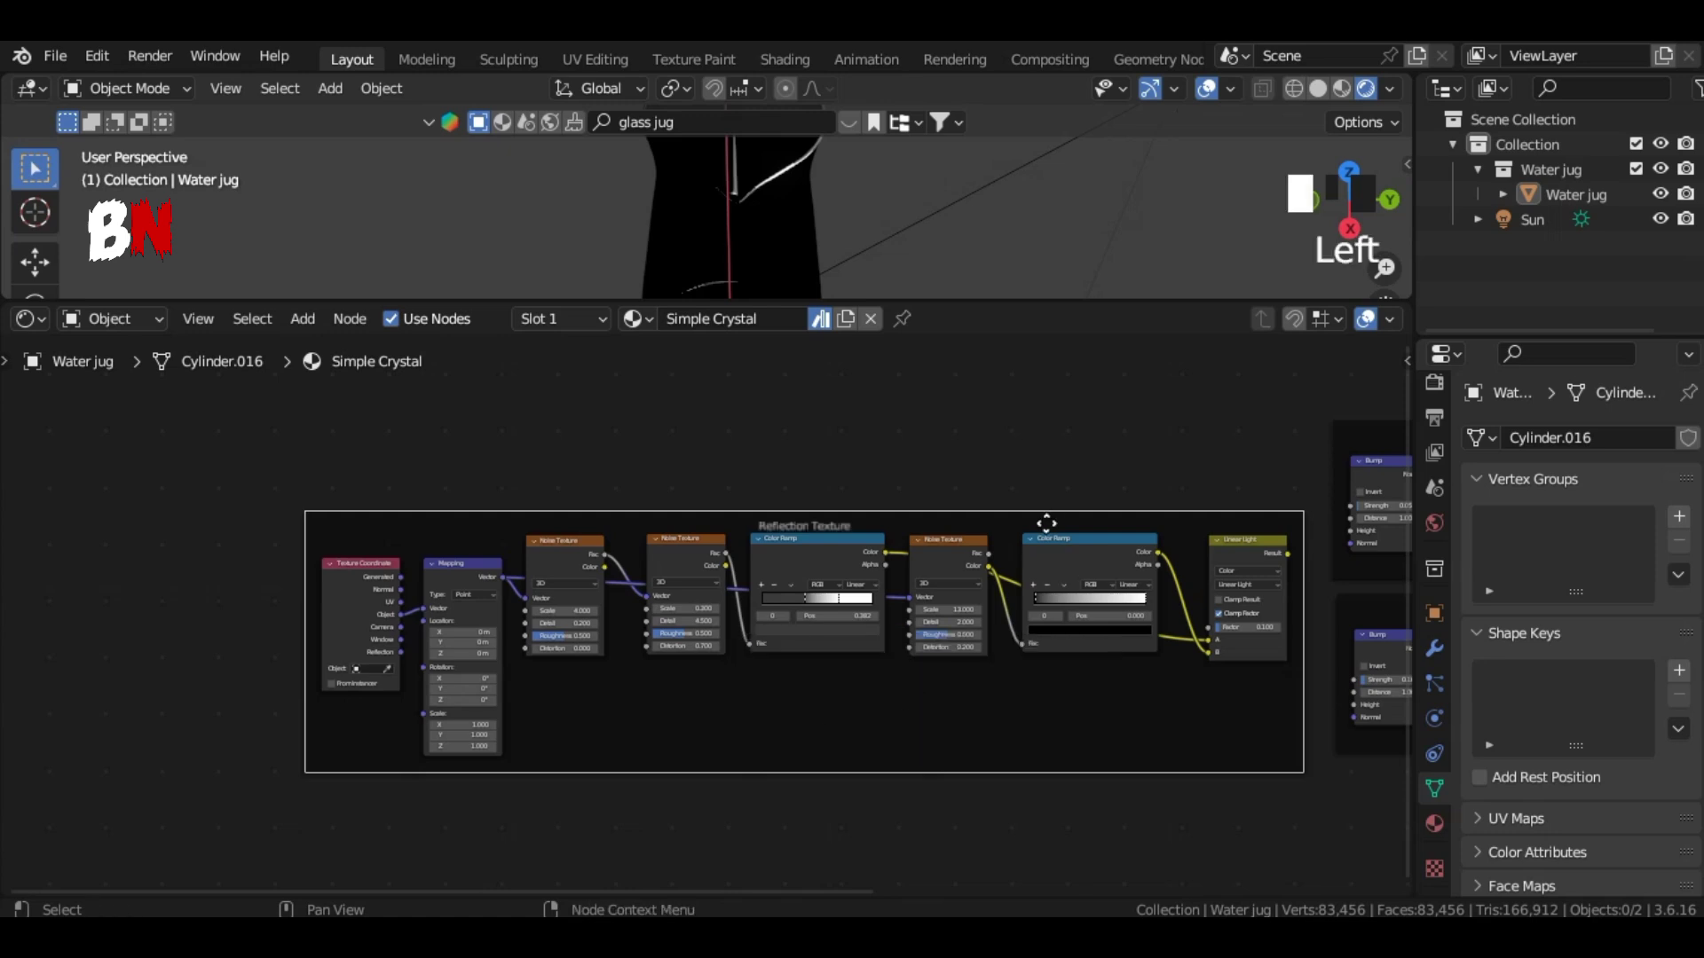
{"action": "left_click_drag", "start_coordinate": [1047, 523], "coordinate": [818, 520]}
Step: Connect the Linear Light Result to the Height inputs of both Bump nodes
{"action": "middle_click_drag", "start_coordinate": [1158, 570], "coordinate": [674, 578]}
{"action": "scroll", "coordinate": [745, 627], "scroll_direction": "up", "scroll_amount": 4}
{"action": "left_click_drag", "start_coordinate": [463, 513], "coordinate": [1003, 477]}
{"action": "left_click_drag", "start_coordinate": [461, 515], "coordinate": [1009, 800]}
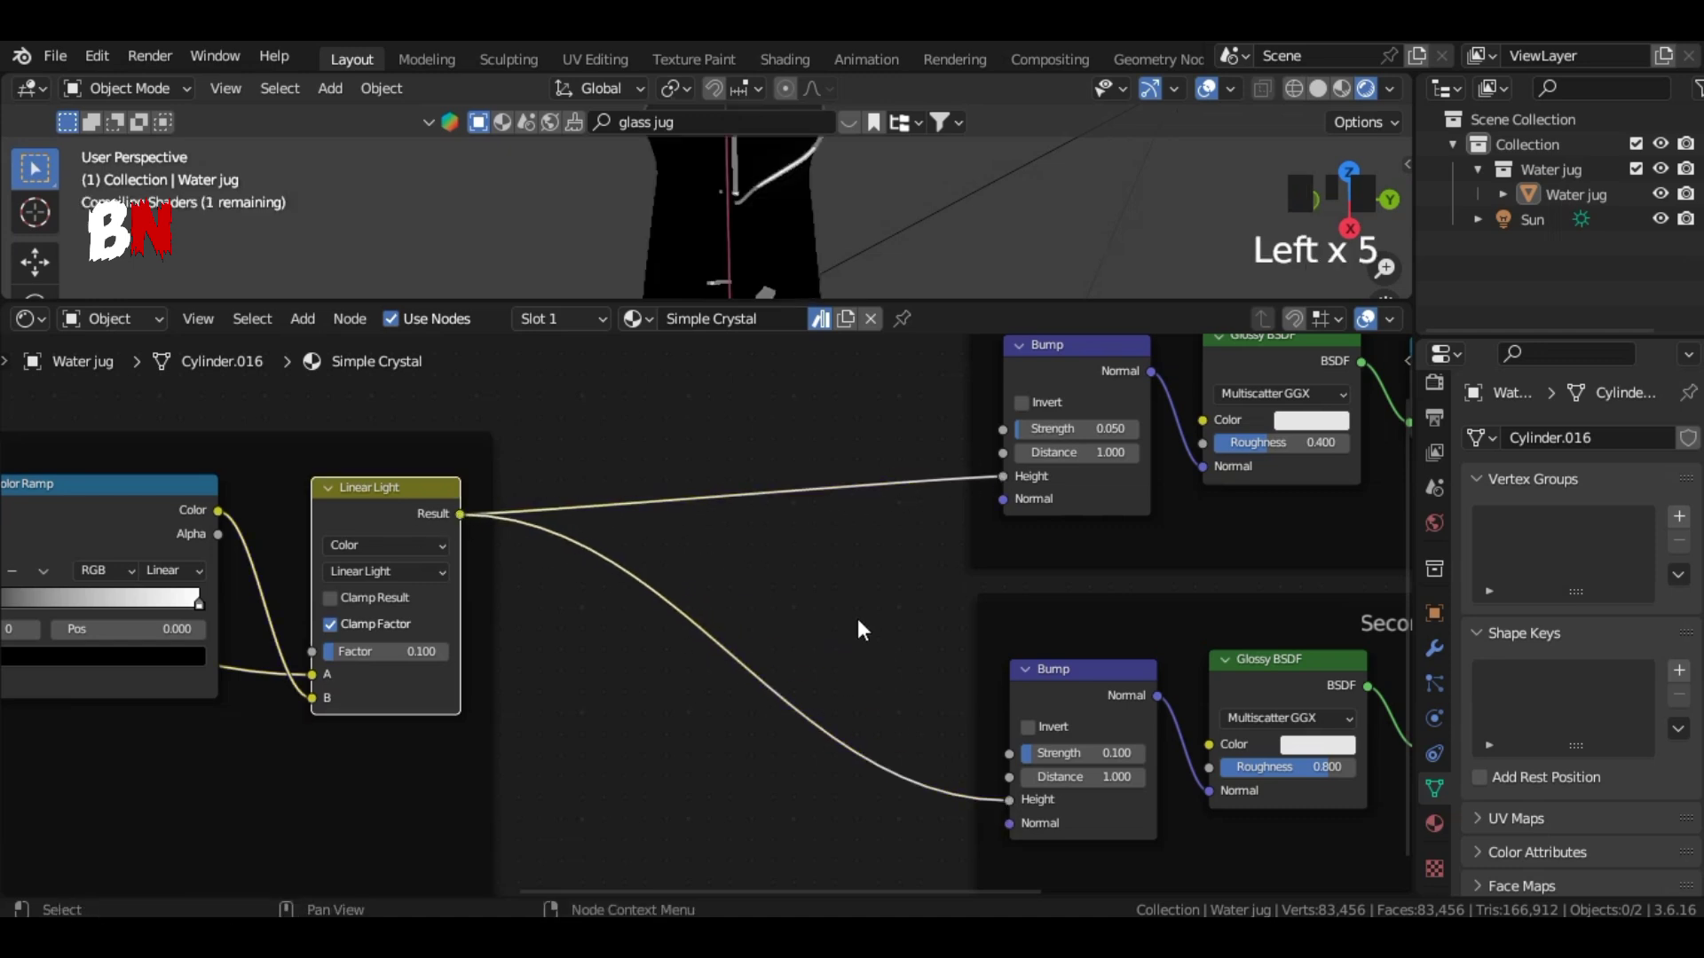
Step: Move the Reflection Texture frame closer to the two reflection frames
{"action": "scroll", "coordinate": [857, 619], "scroll_direction": "down", "scroll_amount": 17}
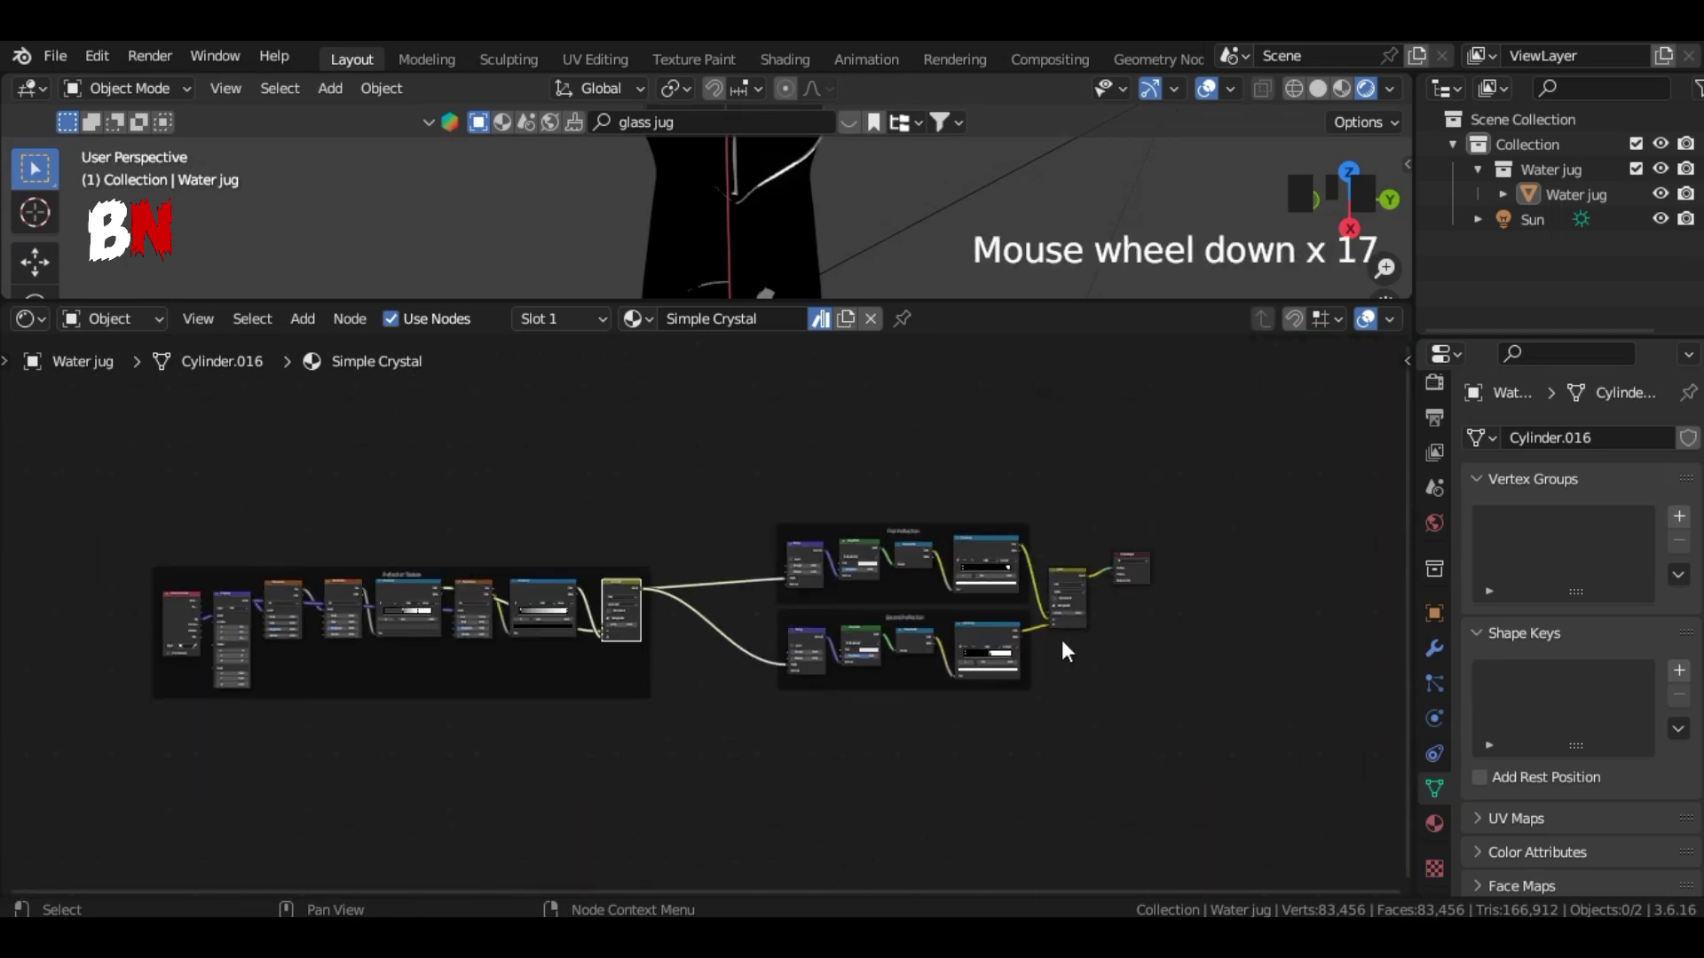
{"action": "left_click", "coordinate": [445, 687]}
{"action": "left_click_drag", "start_coordinate": [597, 696], "coordinate": [690, 683]}
Step: Enlarge the 3D viewport and examine the textured reflections on the jug from different angles
{"action": "middle_click_drag", "start_coordinate": [1156, 654], "coordinate": [938, 685]}
{"action": "left_click_drag", "start_coordinate": [1047, 302], "coordinate": [1064, 612]}
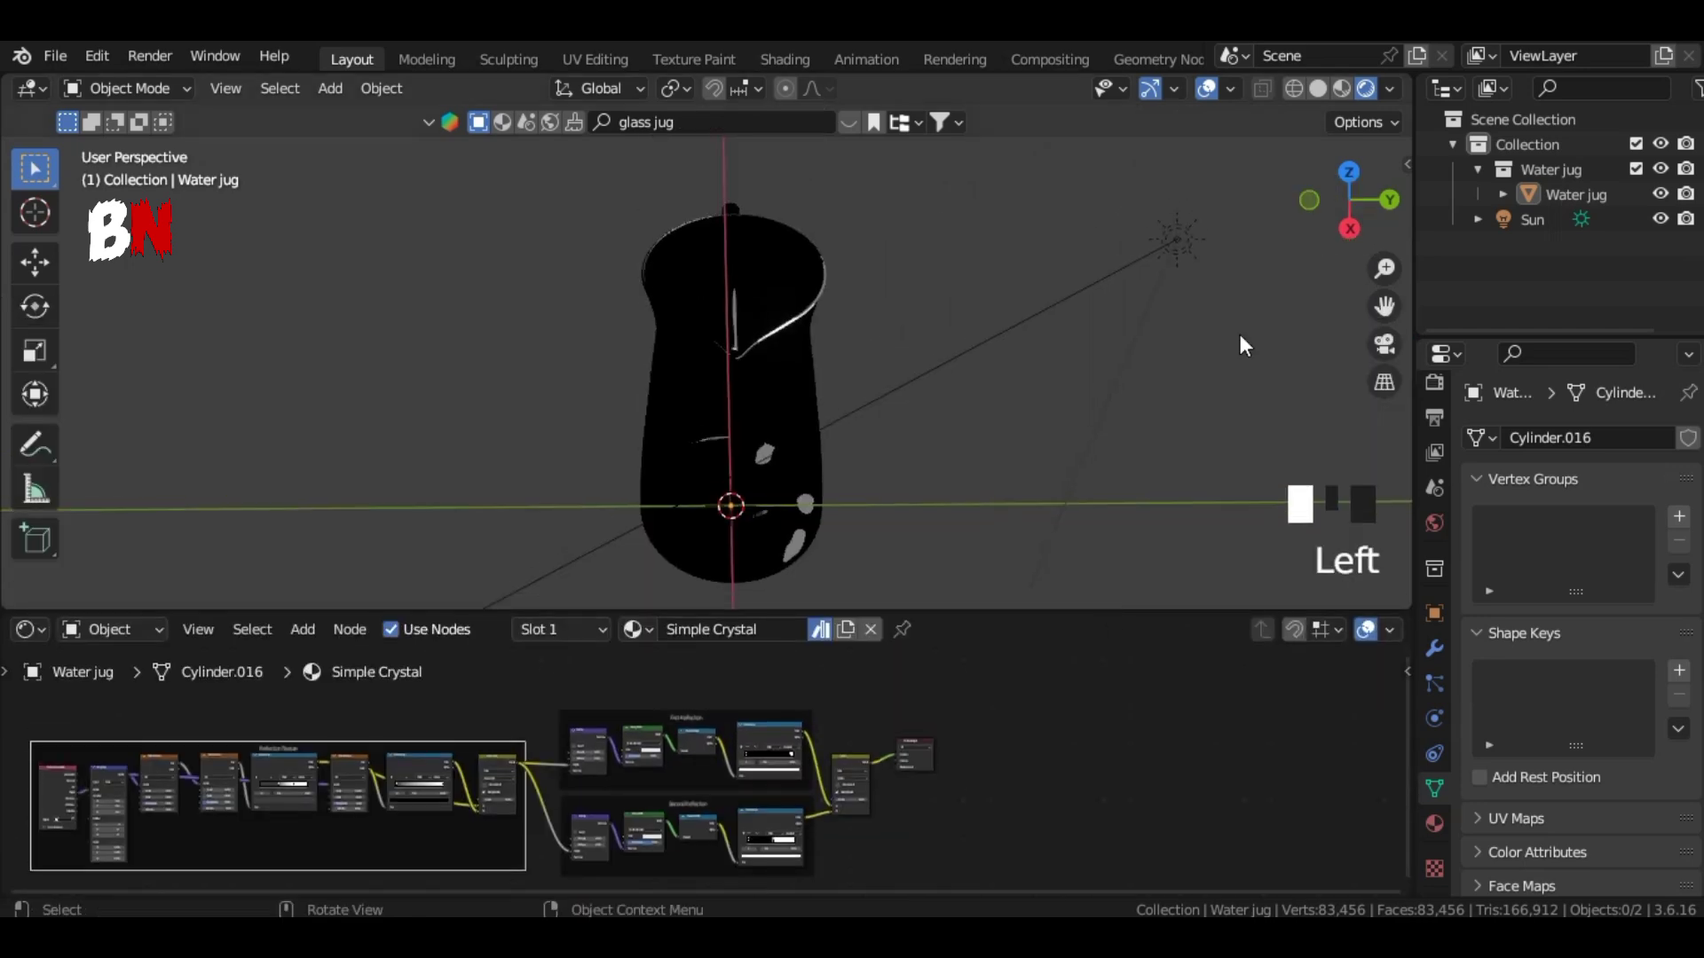
{"action": "left_click_drag", "start_coordinate": [1357, 209], "coordinate": [1240, 115]}
{"action": "scroll", "coordinate": [710, 368], "scroll_direction": "up", "scroll_amount": 3}
{"action": "scroll", "coordinate": [941, 792], "scroll_direction": "up", "scroll_amount": 7}
{"action": "middle_click_drag", "start_coordinate": [941, 792], "coordinate": [1349, 784]}
{"action": "mouse_move", "coordinate": [1369, 198]}
{"action": "left_mouse_down"}
{"action": "mouse_move", "coordinate": [1374, 238]}
{"action": "mouse_move", "coordinate": [1435, 191]}
{"action": "mouse_move", "coordinate": [1384, 203]}
{"action": "left_mouse_up"}
{"action": "left_click_drag", "start_coordinate": [566, 800], "coordinate": [570, 800]}
{"action": "scroll", "coordinate": [668, 792], "scroll_direction": "down", "scroll_amount": 9}
{"action": "middle_click_drag", "start_coordinate": [1206, 810], "coordinate": [1054, 780]}
{"action": "scroll", "coordinate": [1091, 369], "scroll_direction": "down", "scroll_amount": 2}
{"action": "scroll", "coordinate": [1092, 369], "scroll_direction": "up", "scroll_amount": 2}
{"action": "scroll", "coordinate": [133, 781], "scroll_direction": "up", "scroll_amount": 14}
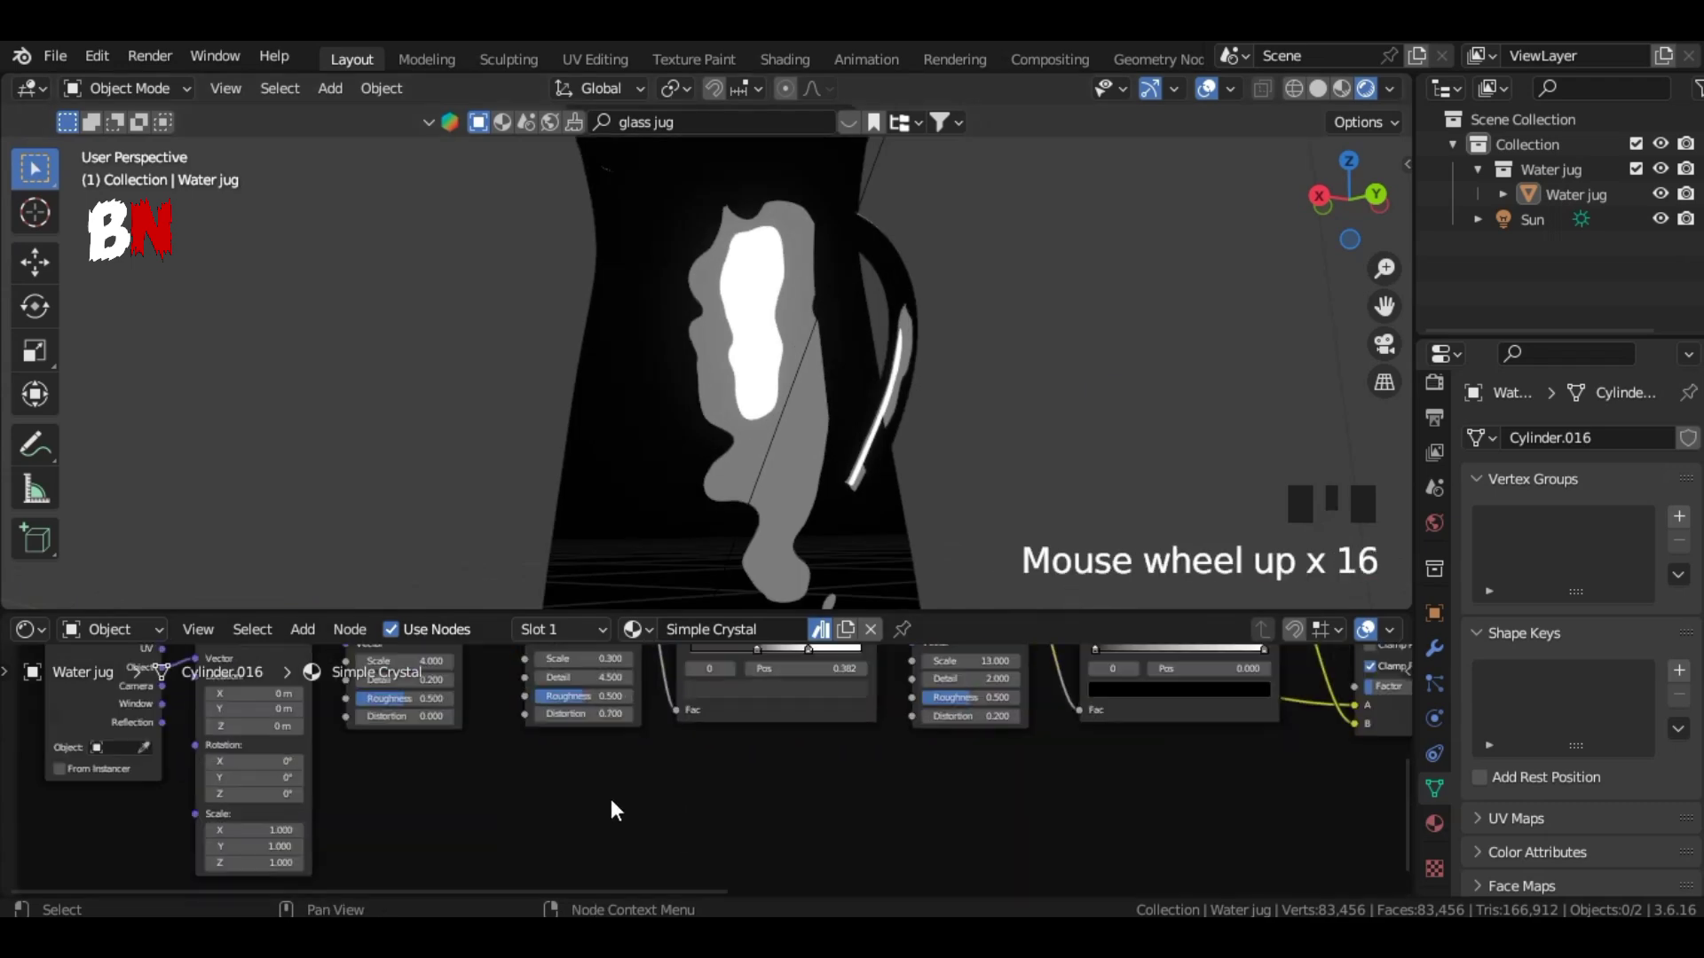
Step: Fine-tune the Reflection Texture node settings to reshape the reflections on the jug
{"action": "scroll", "coordinate": [533, 772], "scroll_direction": "up", "scroll_amount": 6}
{"action": "middle_click_drag", "start_coordinate": [426, 674], "coordinate": [606, 785]}
{"action": "mouse_move", "coordinate": [533, 715]}
{"action": "left_mouse_down"}
{"action": "mouse_move", "coordinate": [586, 714]}
{"action": "mouse_move", "coordinate": [559, 715]}
{"action": "left_mouse_up"}
{"action": "left_click_drag", "start_coordinate": [821, 710], "coordinate": [822, 711]}
{"action": "scroll", "coordinate": [598, 795], "scroll_direction": "down", "scroll_amount": 7}
{"action": "scroll", "coordinate": [1078, 763], "scroll_direction": "up", "scroll_amount": 9}
{"action": "middle_click_drag", "start_coordinate": [1078, 763], "coordinate": [692, 754]}
{"action": "mouse_move", "coordinate": [692, 738]}
{"action": "left_mouse_down"}
{"action": "mouse_move", "coordinate": [732, 737]}
{"action": "mouse_move", "coordinate": [685, 737]}
{"action": "left_mouse_up"}
{"action": "scroll", "coordinate": [710, 764], "scroll_direction": "down", "scroll_amount": 20}
Step: Enlarge the shader editor and move the whole reflection node setup away from the Material Output to make room
{"action": "left_click_drag", "start_coordinate": [621, 611], "coordinate": [613, 396]}
{"action": "left_click_drag", "start_coordinate": [341, 568], "coordinate": [1234, 763]}
{"action": "left_click_drag", "start_coordinate": [810, 738], "coordinate": [200, 714]}
{"action": "left_click", "coordinate": [754, 710]}
Step: Add an Emission node after the Lighten node and place a duplicate below it
{"action": "scroll", "coordinate": [759, 652], "scroll_direction": "up", "scroll_amount": 12}
{"action": "scroll", "coordinate": [764, 652], "scroll_direction": "down", "scroll_amount": 3}
{"action": "middle_click_drag", "start_coordinate": [1011, 665], "coordinate": [911, 709]}
{"action": "scroll", "coordinate": [793, 679], "scroll_direction": "down", "scroll_amount": 4}
{"action": "scroll", "coordinate": [736, 694], "scroll_direction": "up", "scroll_amount": 1}
{"action": "key", "text": "shift+a"}
{"action": "type", "text": "e"}
{"action": "key", "text": "Return"}
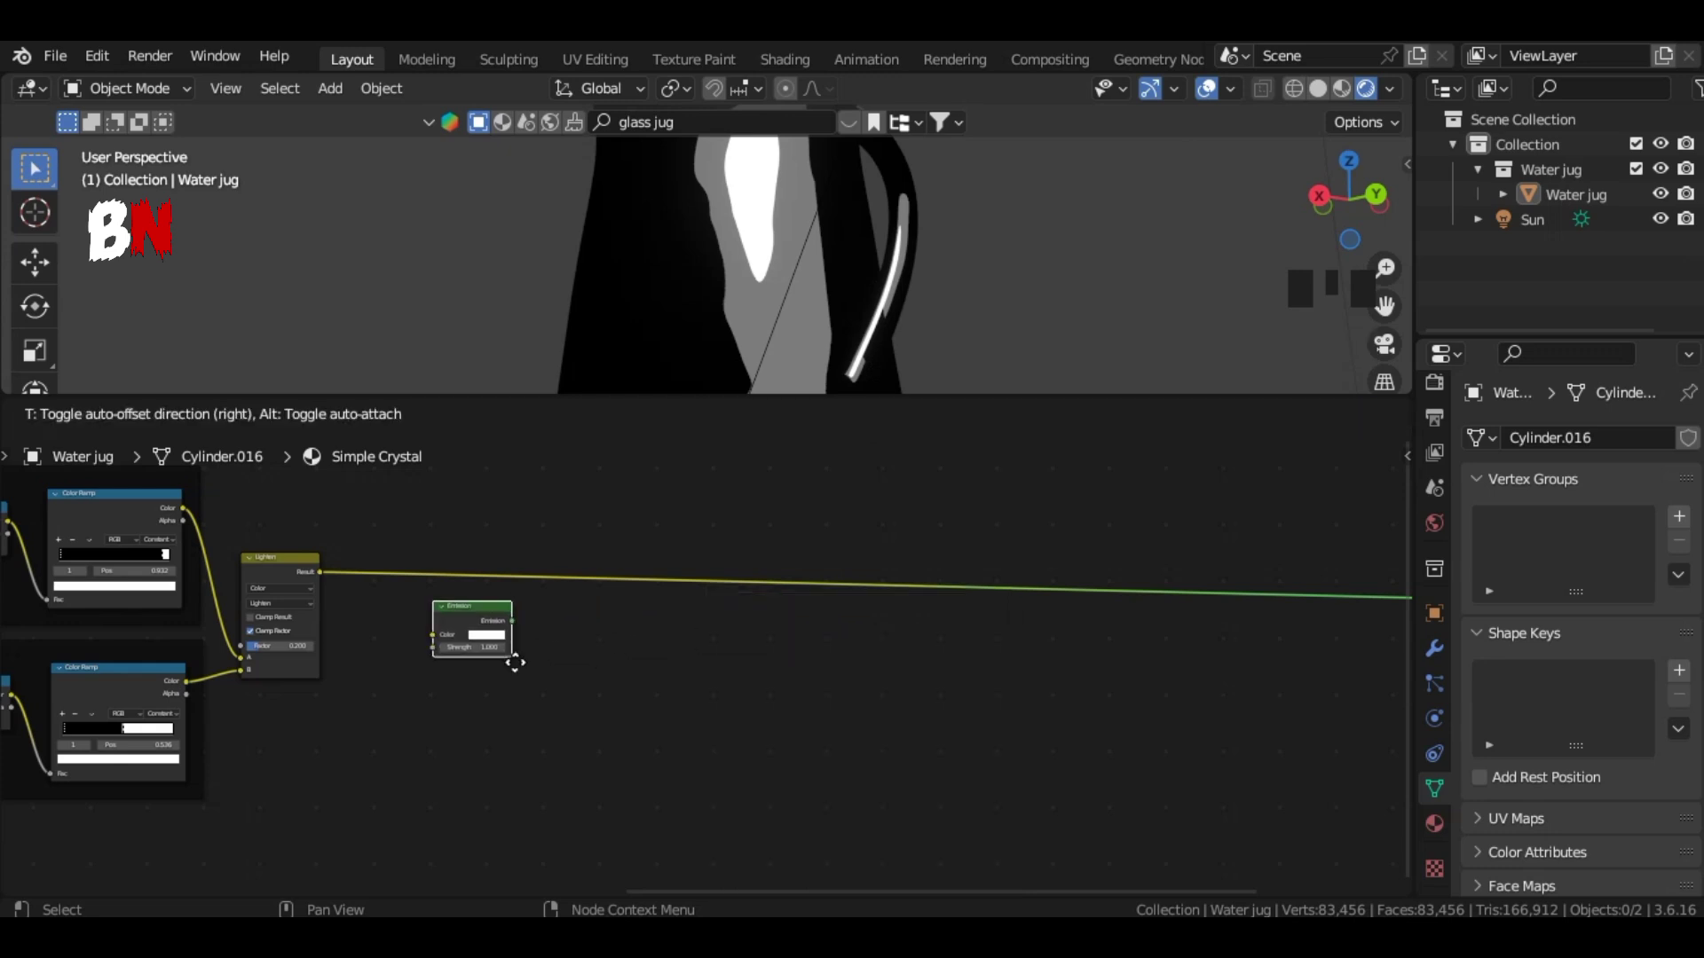
{"action": "left_click", "coordinate": [479, 661]}
{"action": "key", "text": "shift+d"}
{"action": "left_click", "coordinate": [783, 817]}
Step: Add a Mix Shader node and two duplicates, spaced out toward the Material Output
{"action": "key", "text": "shift+a"}
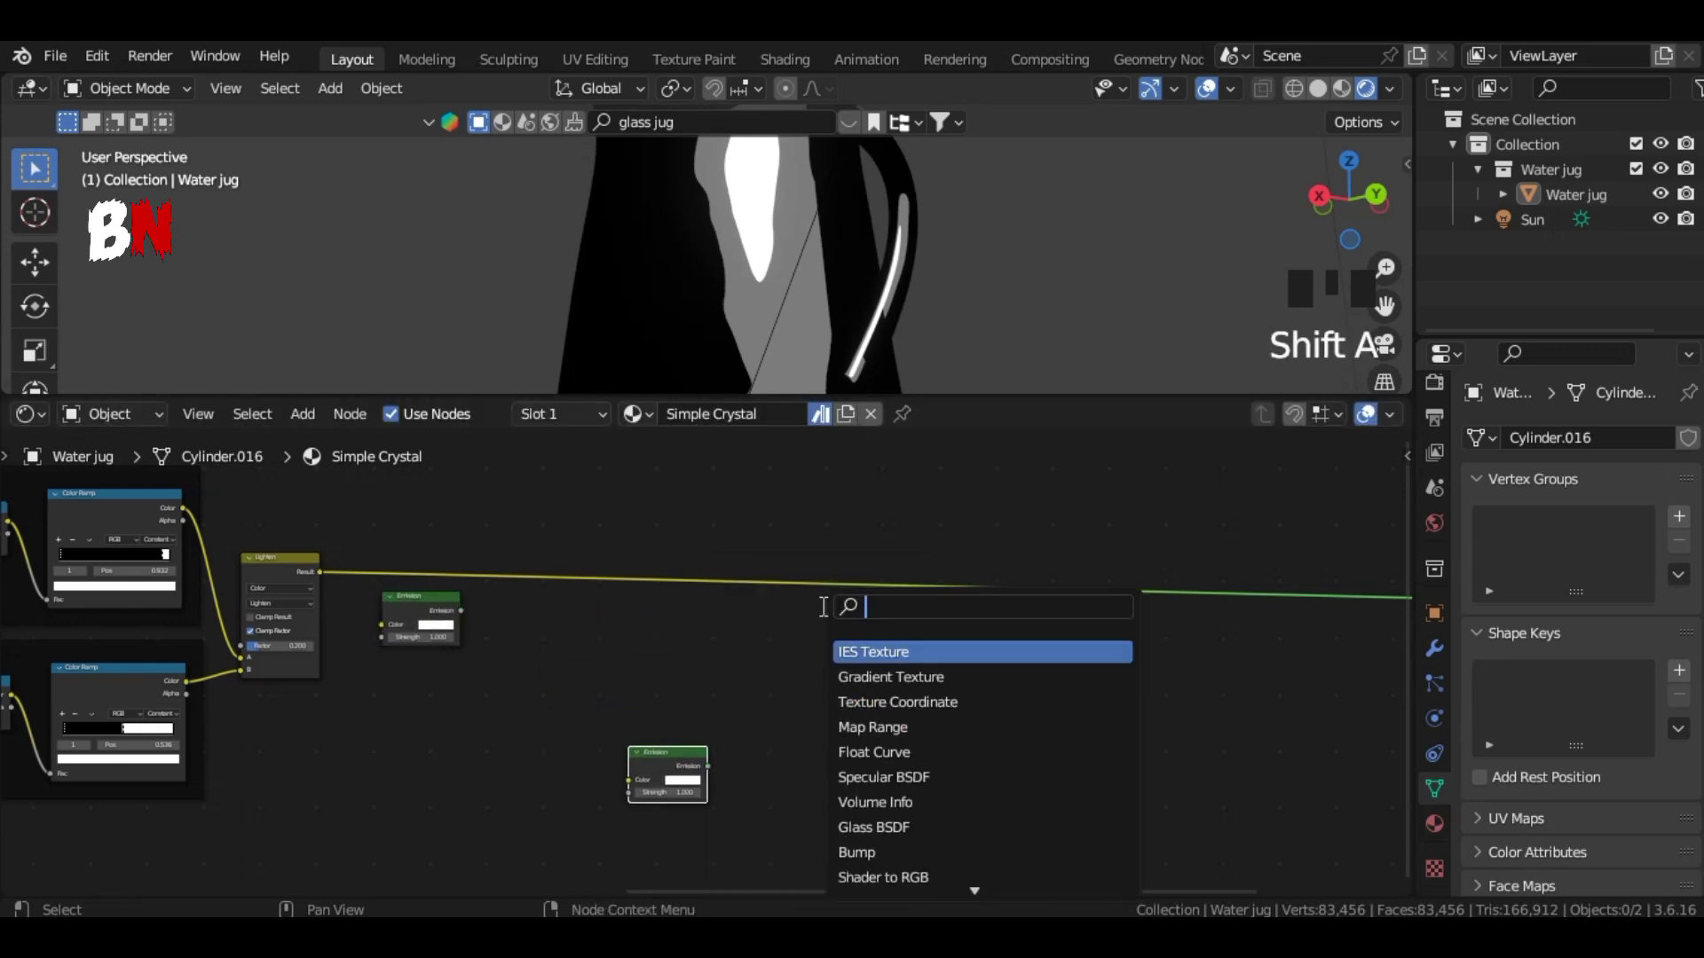
{"action": "type", "text": "mix"}
{"action": "left_click", "coordinate": [875, 702]}
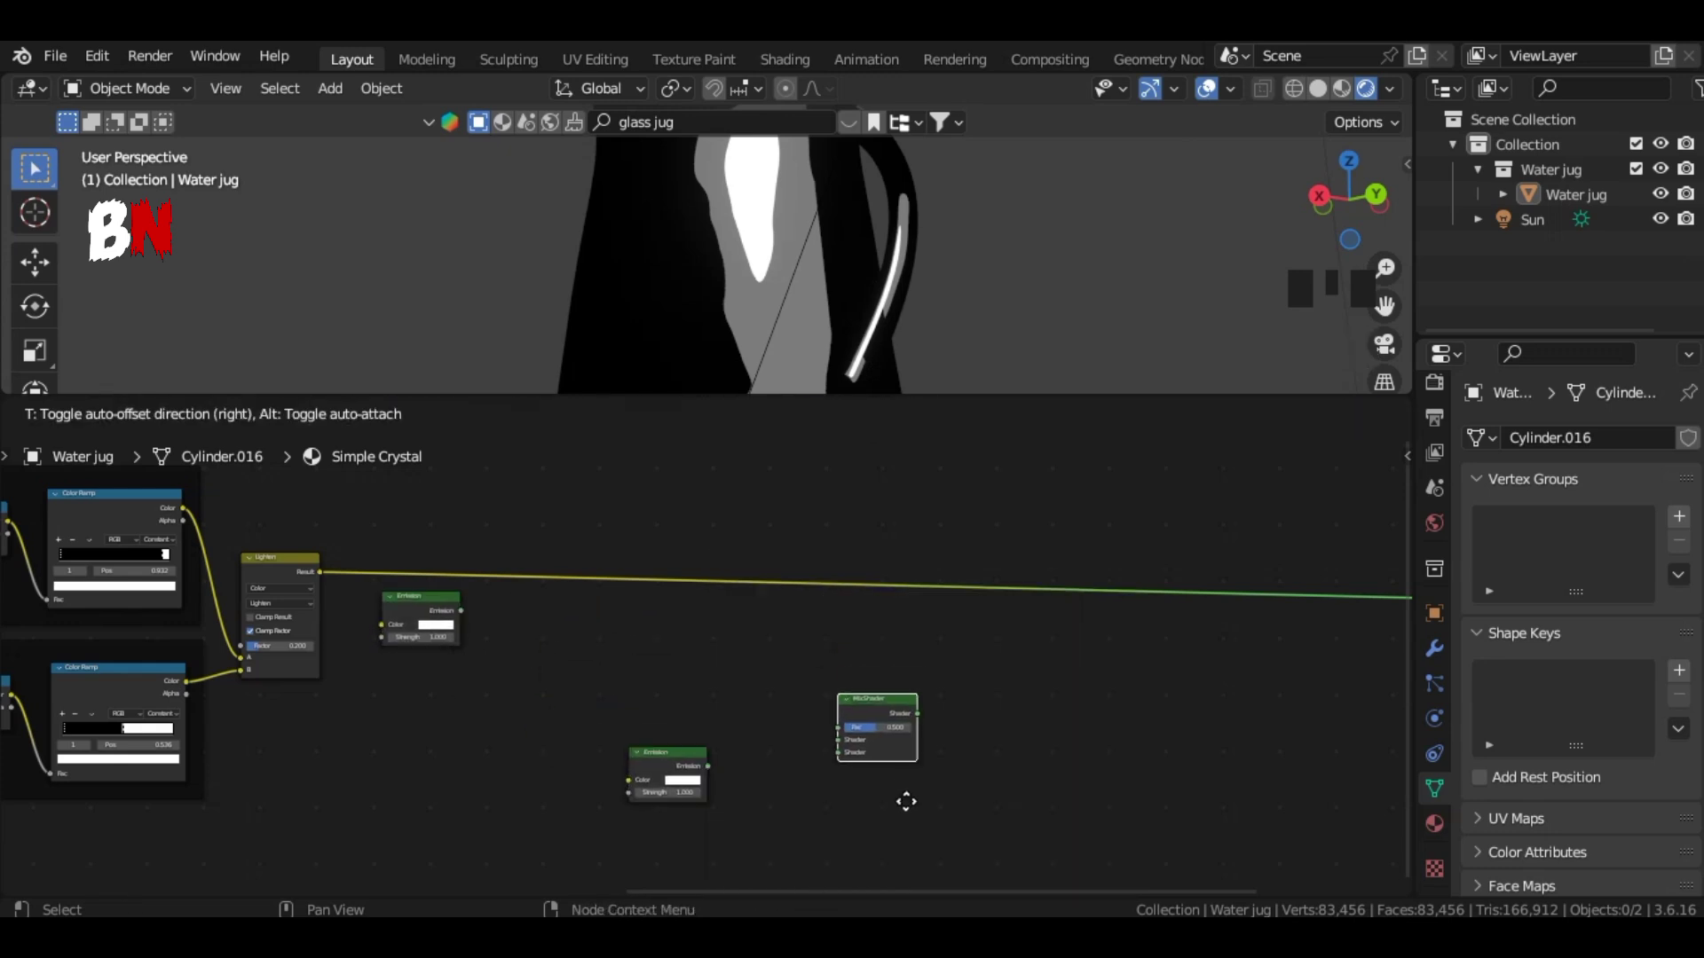
{"action": "left_click", "coordinate": [829, 811]}
{"action": "key", "text": "shift+d"}
{"action": "left_click", "coordinate": [1278, 754]}
{"action": "left_click_drag", "start_coordinate": [1043, 721], "coordinate": [1153, 648]}
{"action": "key", "text": "shift+d"}
{"action": "left_click", "coordinate": [1387, 729]}
Step: Add a Shader to RGB node after the first Emission and place a duplicate after the first Mix Shader
{"action": "key", "text": "shift+a"}
{"action": "left_click", "coordinate": [624, 589]}
{"action": "type", "text": "sha"}
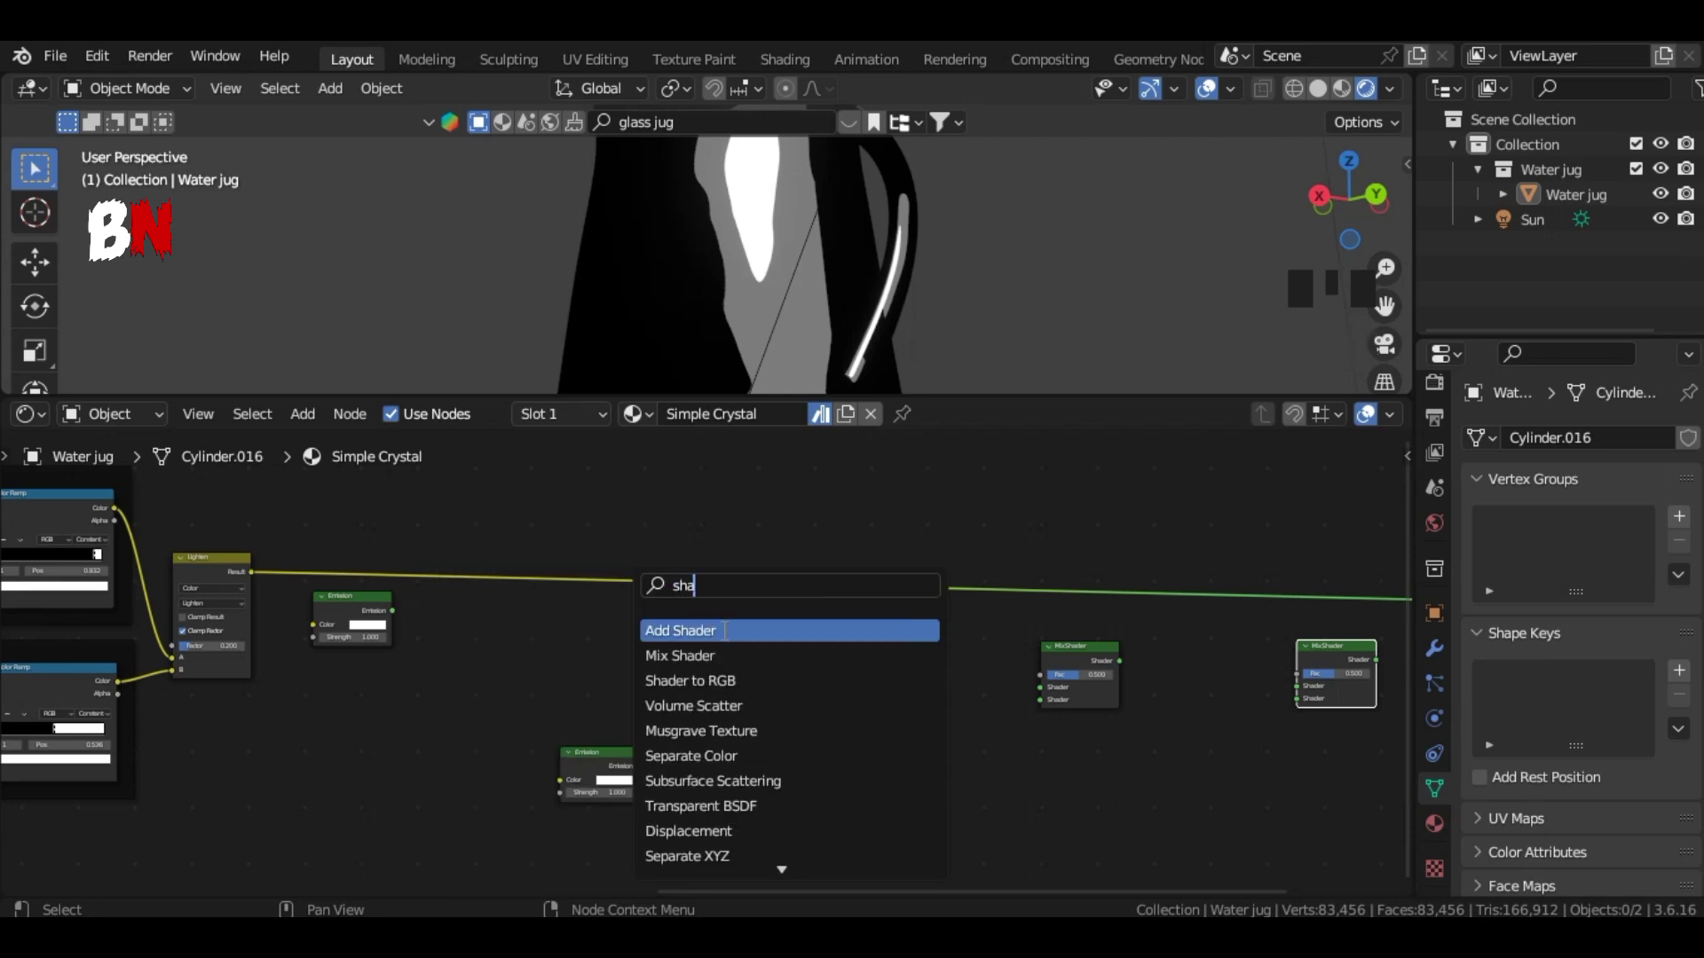
{"action": "left_click", "coordinate": [715, 682]}
{"action": "left_click", "coordinate": [537, 700]}
{"action": "key", "text": "shift+d"}
{"action": "left_click", "coordinate": [909, 735]}
Step: Add a Diffuse BSDF node and nudge the second Shader to RGB node into place
{"action": "key", "text": "shift+a"}
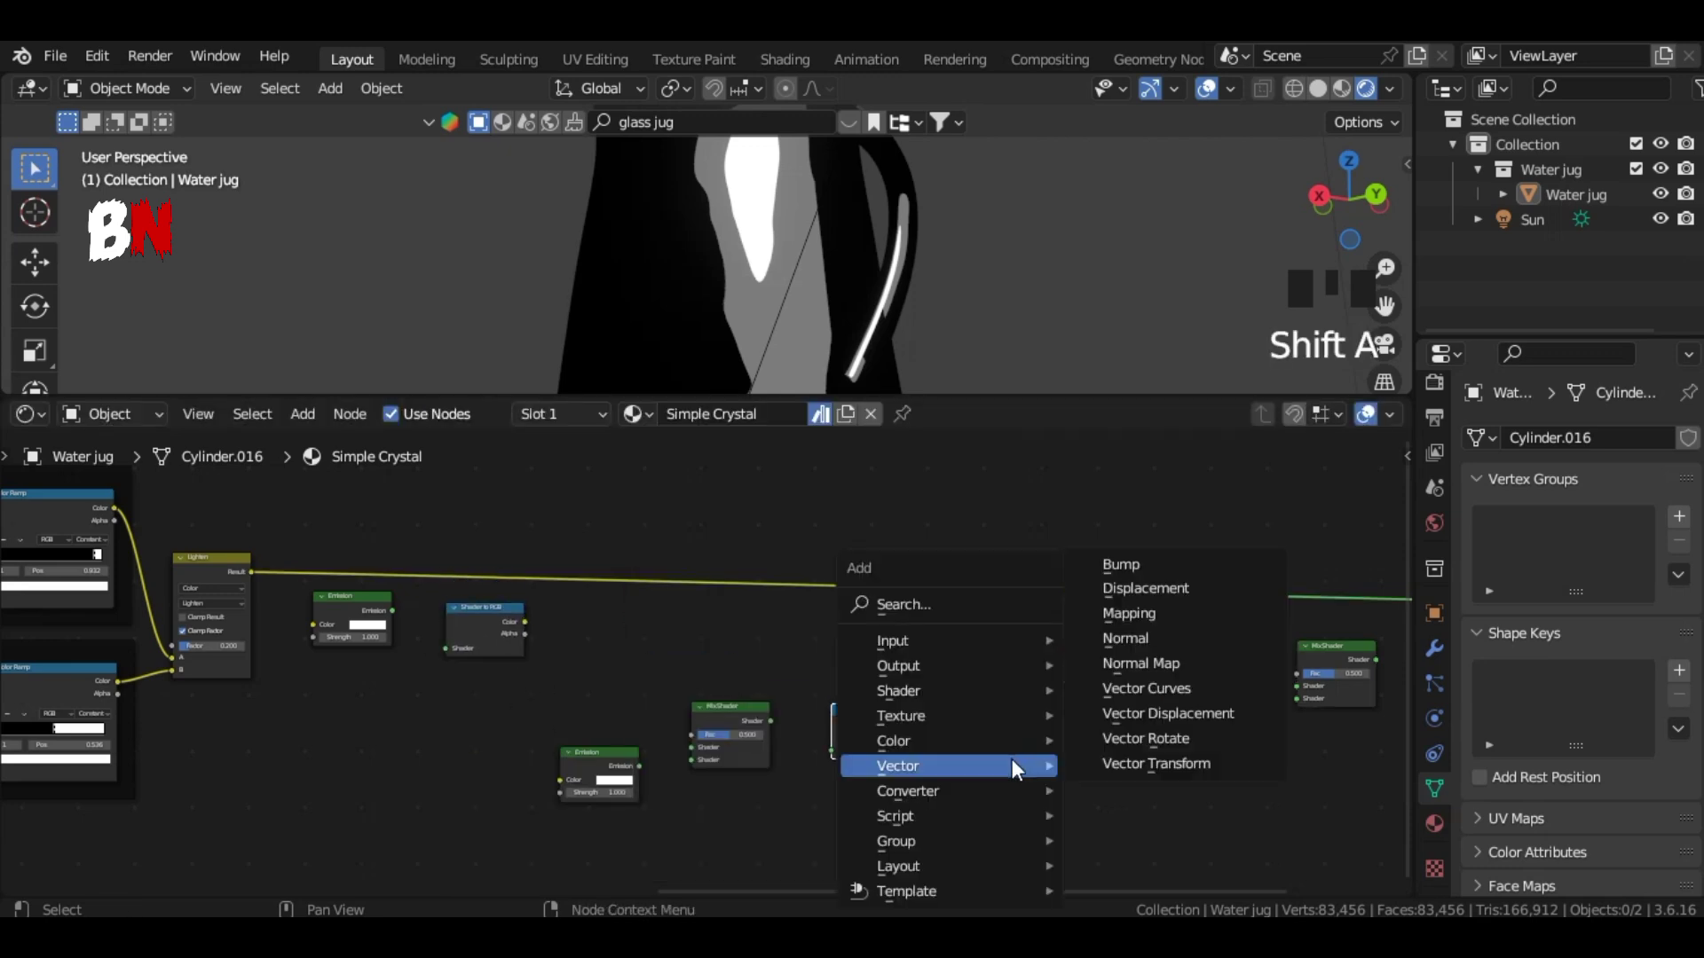
{"action": "left_click", "coordinate": [1054, 606]}
{"action": "type", "text": "dif"}
{"action": "left_click", "coordinate": [1036, 652]}
{"action": "left_click", "coordinate": [1035, 776]}
{"action": "left_click_drag", "start_coordinate": [874, 724], "coordinate": [861, 720]}
Step: Add a Transparent BSDF node above the Diffuse BSDF and space out the surrounding Emission, Mix Shader and Shader to RGB nodes
{"action": "key", "text": "shift+a"}
{"action": "left_click", "coordinate": [884, 579]}
{"action": "type", "text": "tra"}
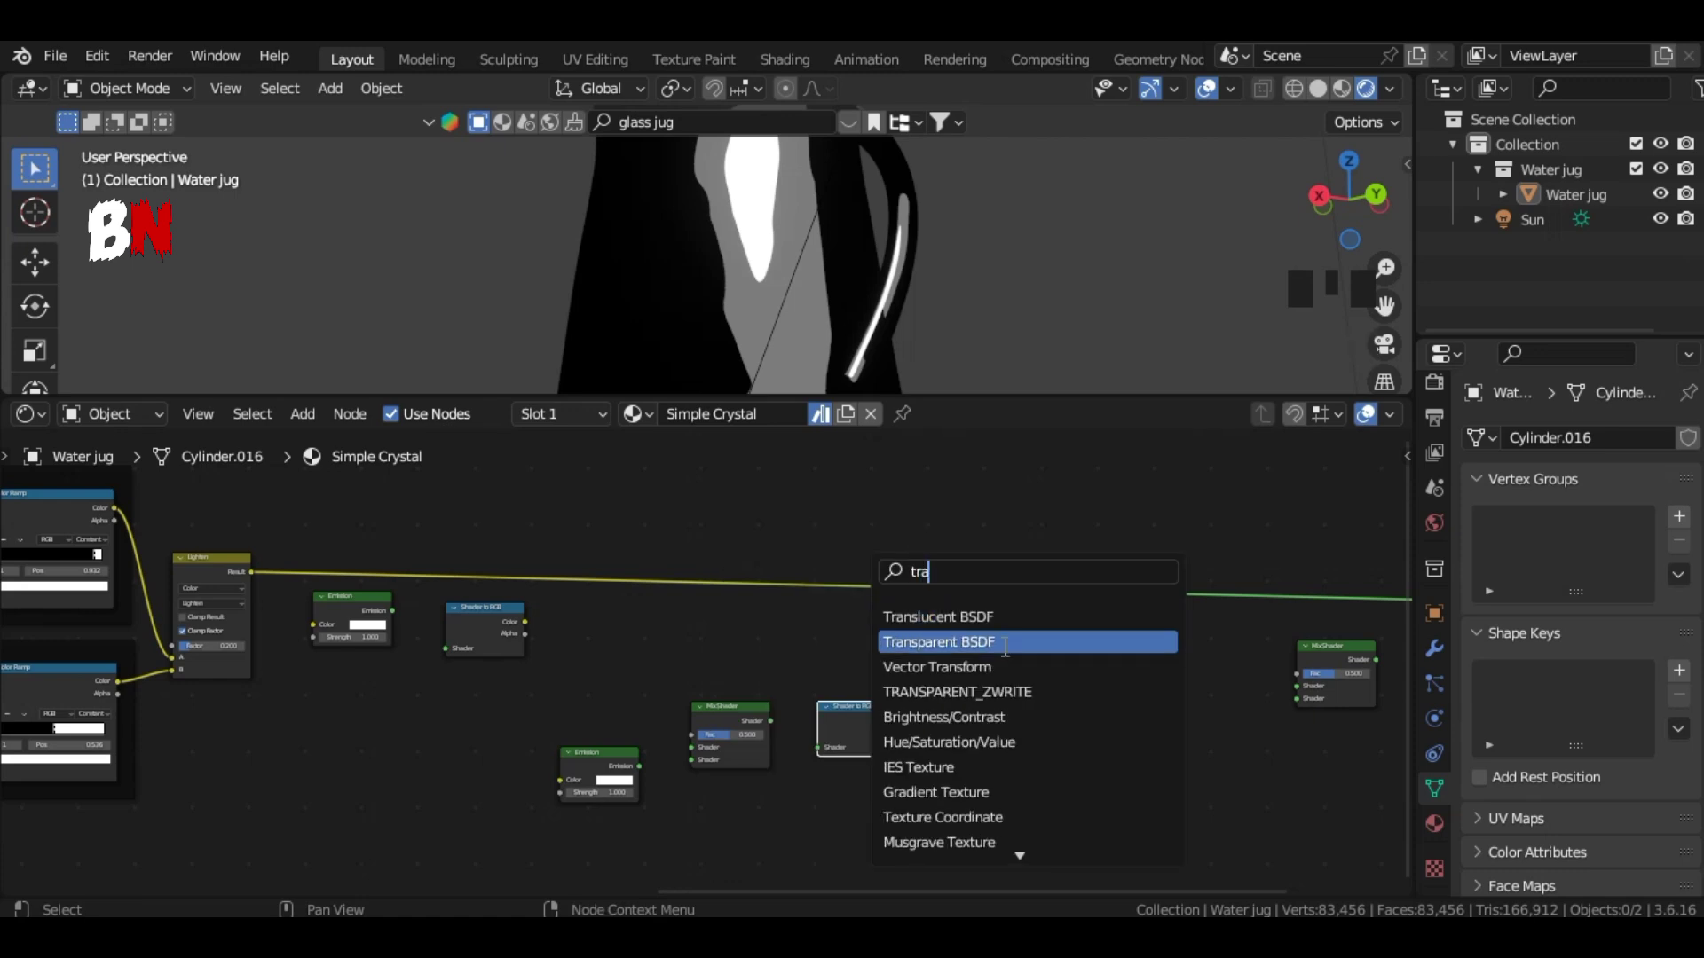
{"action": "left_click", "coordinate": [1021, 644]}
{"action": "left_click", "coordinate": [1070, 701]}
{"action": "left_click_drag", "start_coordinate": [1079, 653], "coordinate": [1148, 647]}
{"action": "left_click_drag", "start_coordinate": [1350, 641], "coordinate": [1317, 629]}
{"action": "left_click_drag", "start_coordinate": [949, 625], "coordinate": [1003, 639]}
{"action": "left_click_drag", "start_coordinate": [980, 731], "coordinate": [1004, 732]}
{"action": "left_click_drag", "start_coordinate": [729, 709], "coordinate": [765, 706]}
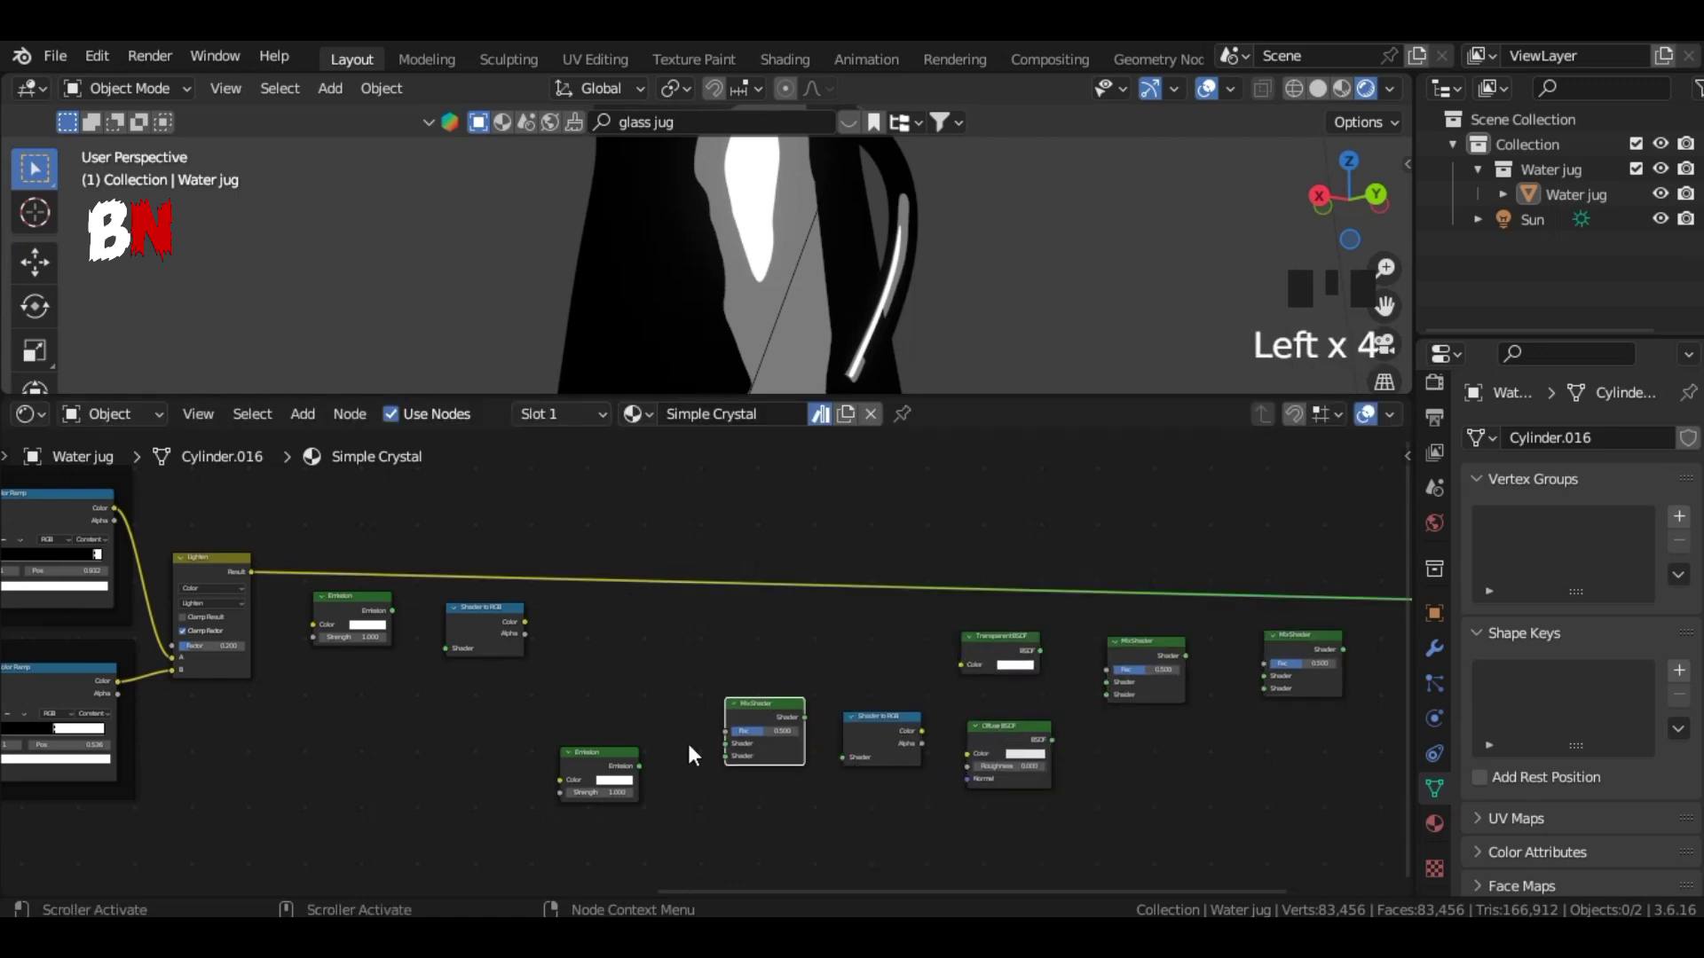
{"action": "left_click_drag", "start_coordinate": [598, 754], "coordinate": [636, 737]}
Step: Link the first Emission to its Shader to RGB, the second through Mix Shader and Shader to RGB to Diffuse, and both BSDFs to the second Mix Shader
{"action": "scroll", "coordinate": [502, 759], "scroll_direction": "up", "scroll_amount": 3}
{"action": "scroll", "coordinate": [390, 735], "scroll_direction": "up", "scroll_amount": 1}
{"action": "left_click_drag", "start_coordinate": [278, 591], "coordinate": [349, 643]}
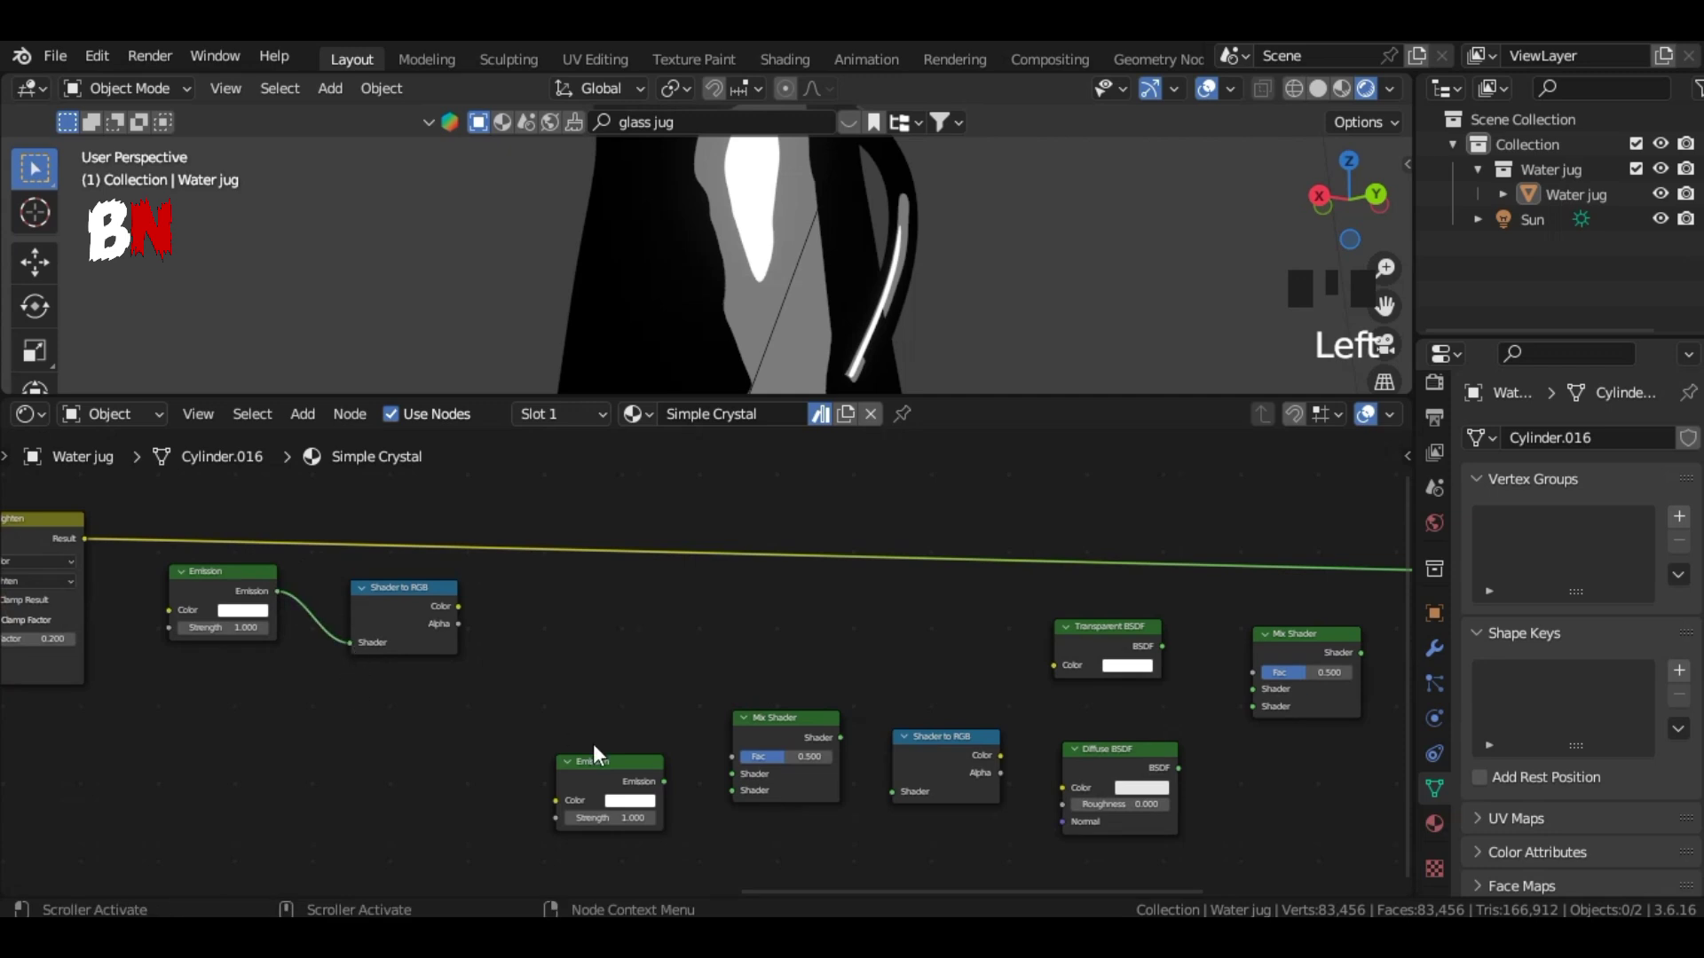
{"action": "left_click_drag", "start_coordinate": [663, 782], "coordinate": [732, 791]}
{"action": "scroll", "coordinate": [1230, 772], "scroll_direction": "down", "scroll_amount": 1}
{"action": "left_click_drag", "start_coordinate": [1143, 761], "coordinate": [1211, 703]}
{"action": "left_click_drag", "start_coordinate": [1127, 647], "coordinate": [1211, 686]}
Step: Link the Lighten result to the first Emission's color and set that Emission's strength to 3
{"action": "left_click_drag", "start_coordinate": [132, 549], "coordinate": [151, 582]}
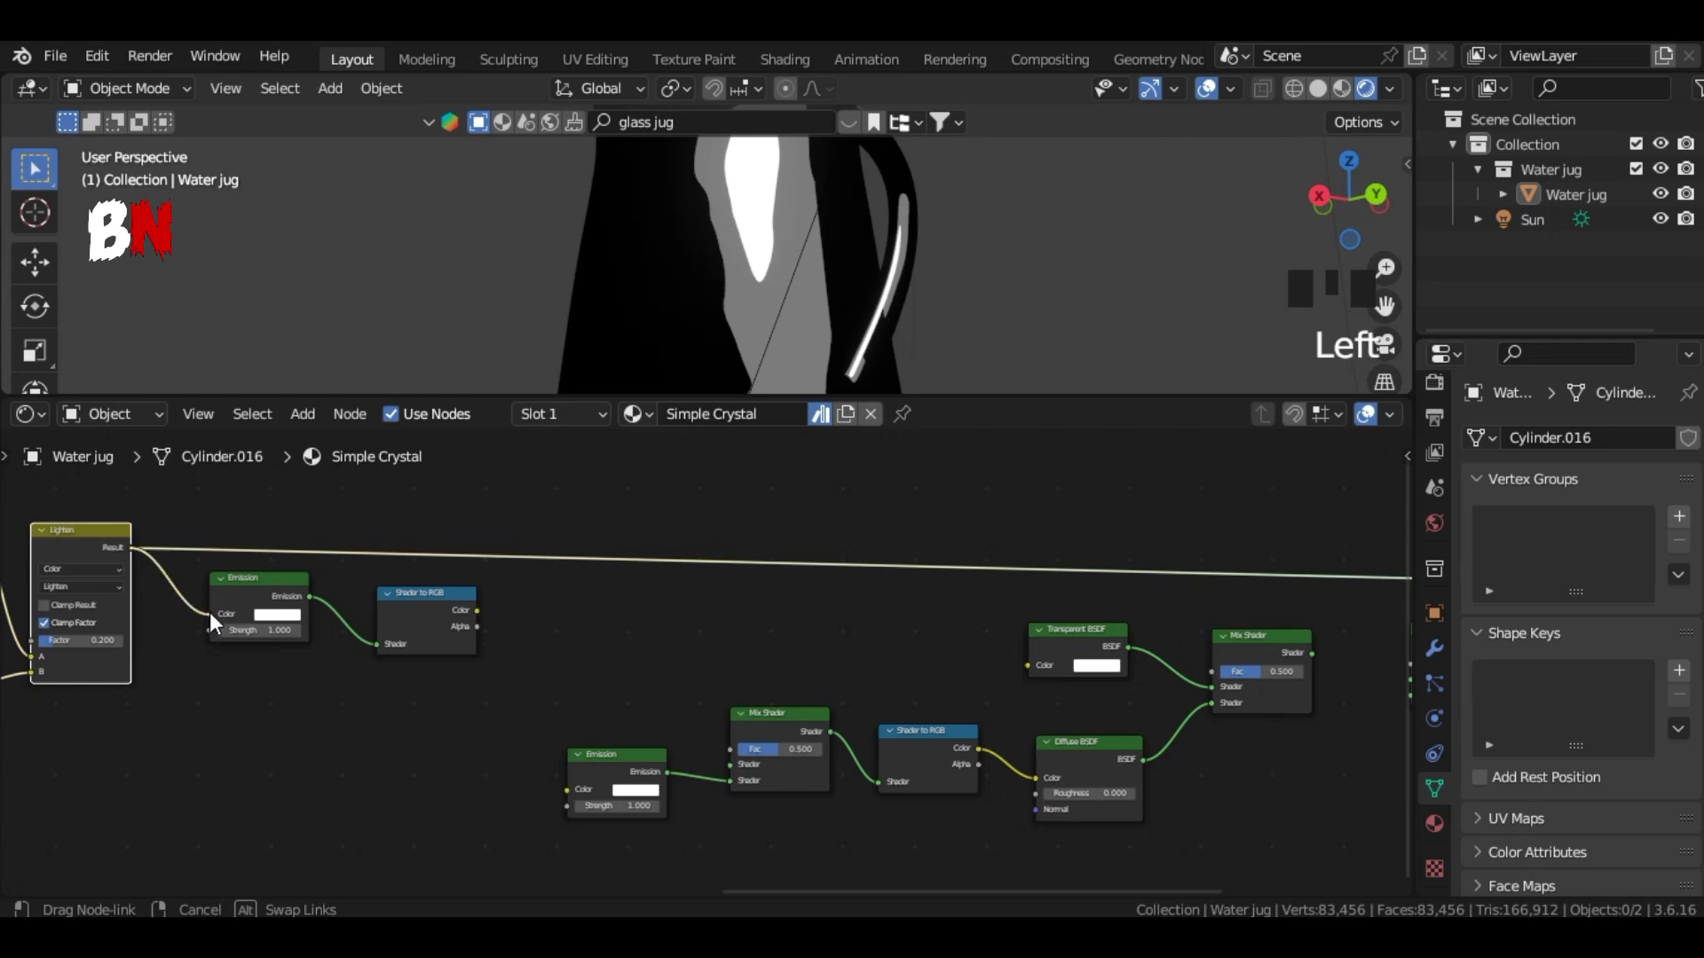
{"action": "scroll", "coordinate": [382, 685], "scroll_direction": "up", "scroll_amount": 6}
{"action": "mouse_move", "coordinate": [381, 685]}
{"action": "middle_mouse_down"}
{"action": "mouse_move", "coordinate": [190, 699]}
{"action": "mouse_move", "coordinate": [445, 722]}
{"action": "mouse_move", "coordinate": [351, 697]}
{"action": "middle_mouse_up"}
{"action": "left_click", "coordinate": [251, 638]}
{"action": "scroll", "coordinate": [426, 737], "scroll_direction": "down", "scroll_amount": 8}
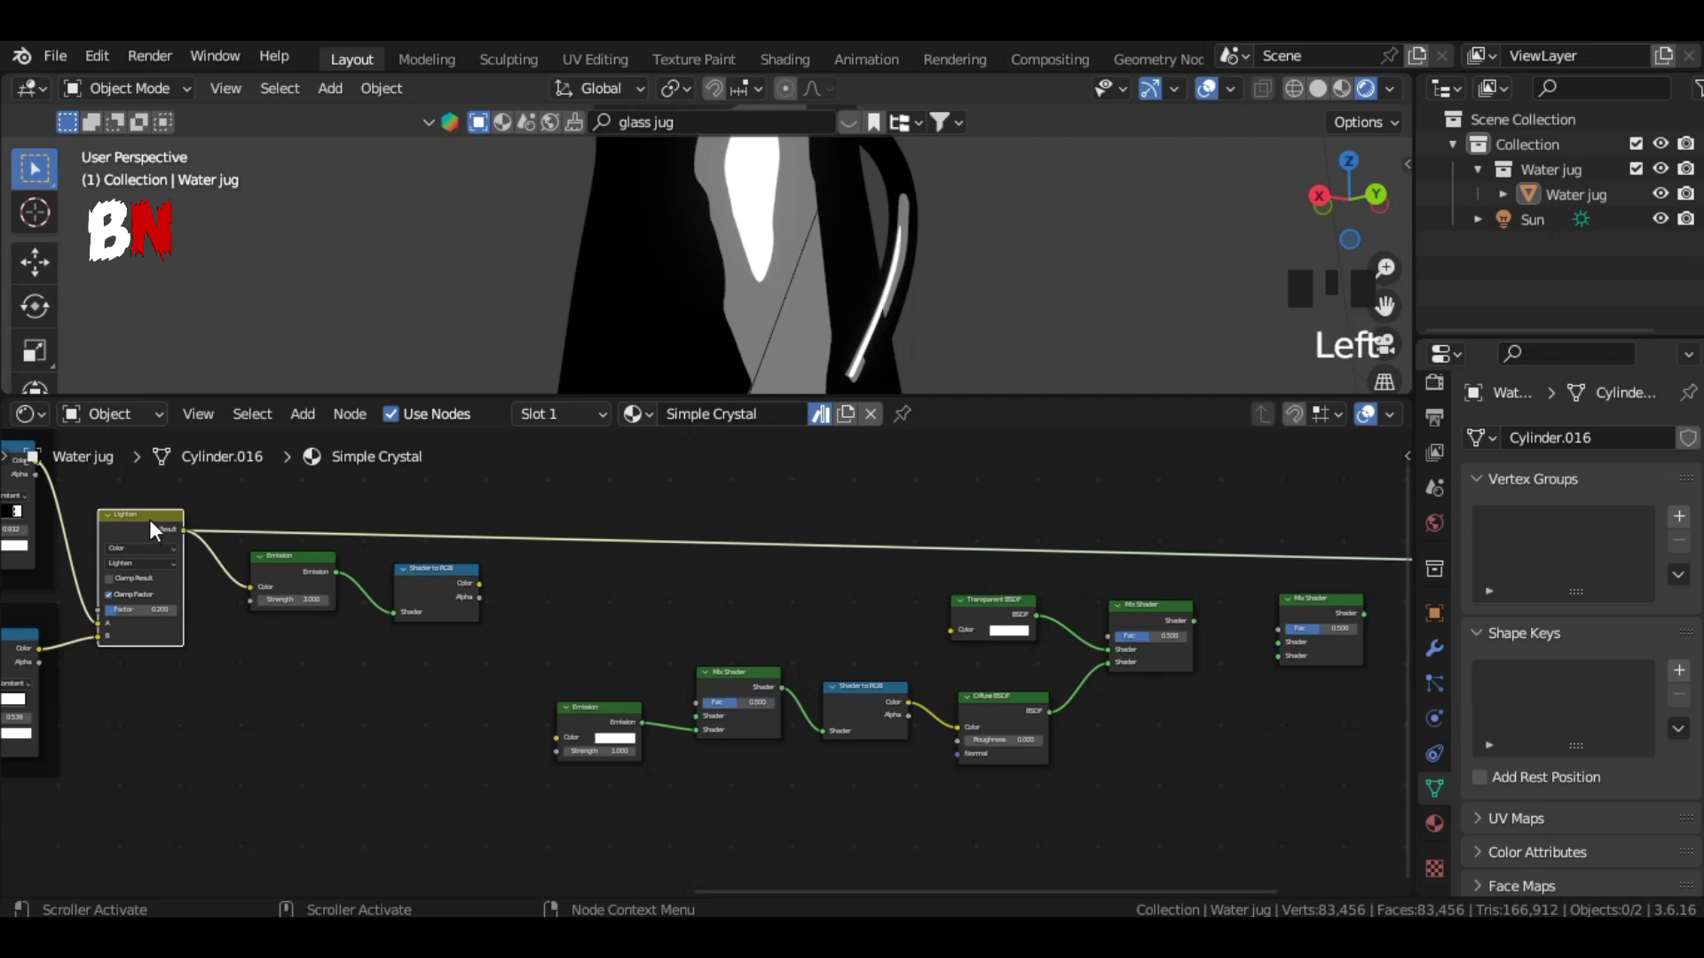
Step: Duplicate the Lighten node, place the copy after the first Shader to RGB, and move the second Emission down to make room
{"action": "key", "text": "shift+d"}
{"action": "left_click", "coordinate": [581, 566]}
{"action": "left_click_drag", "start_coordinate": [582, 708], "coordinate": [582, 755]}
{"action": "left_click_drag", "start_coordinate": [578, 566], "coordinate": [586, 578]}
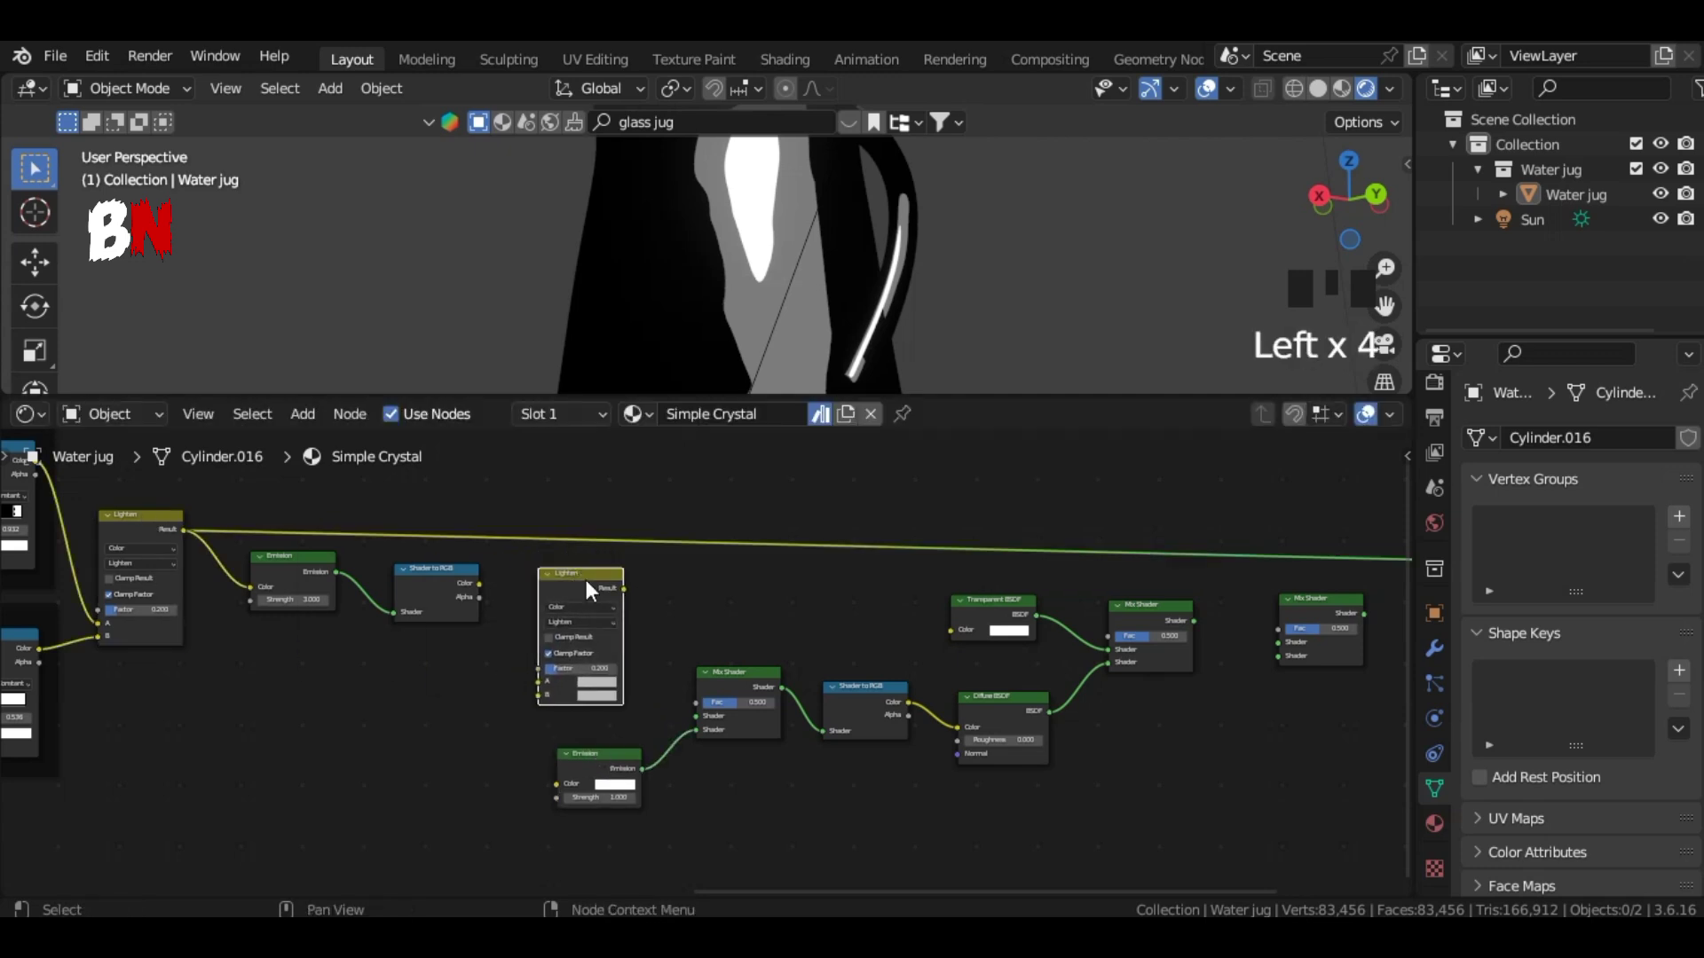
Step: Link the first Shader to RGB's color to input B of the duplicated Lighten node and set its factor to 1
{"action": "scroll", "coordinate": [486, 579], "scroll_direction": "up", "scroll_amount": 4}
{"action": "left_click_drag", "start_coordinate": [398, 557], "coordinate": [598, 671]}
{"action": "scroll", "coordinate": [706, 665], "scroll_direction": "up", "scroll_amount": 2}
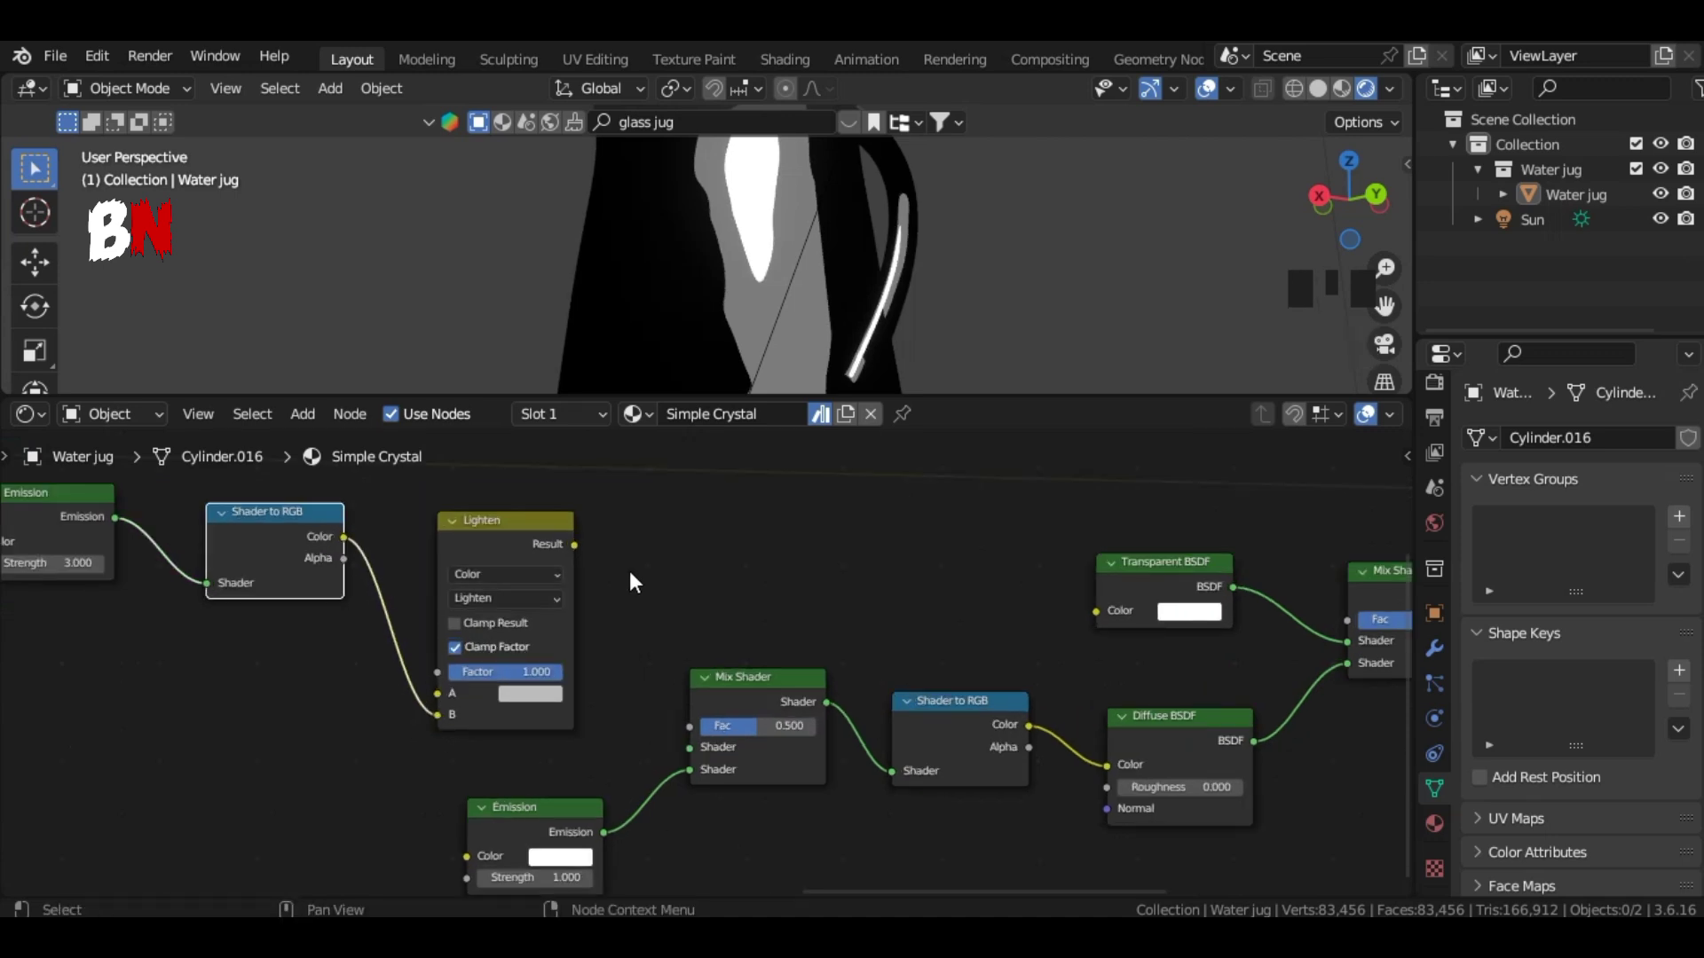
Step: Link the second Lighten's result to the first Mix Shader's upper shader input and to the second Mix Shader's factor
{"action": "left_click_drag", "start_coordinate": [575, 545], "coordinate": [683, 752]}
{"action": "middle_click_drag", "start_coordinate": [864, 802], "coordinate": [765, 782]}
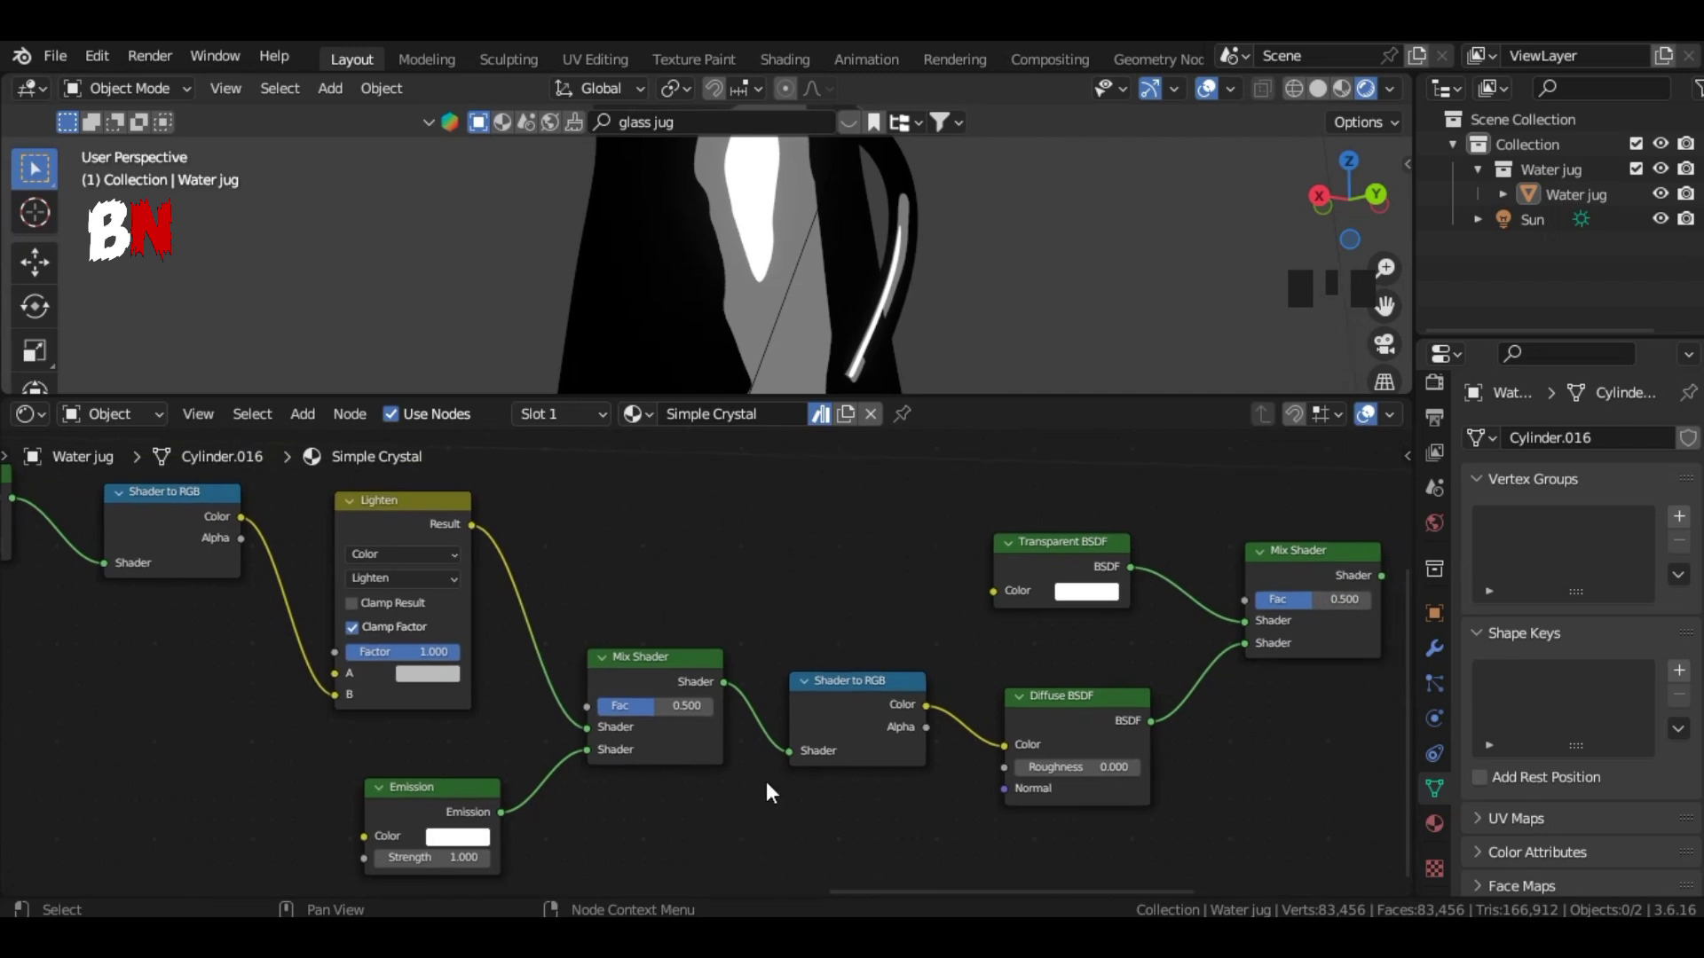
{"action": "left_click_drag", "start_coordinate": [472, 523], "coordinate": [1244, 600]}
{"action": "scroll", "coordinate": [1201, 676], "scroll_direction": "down", "scroll_amount": 4}
{"action": "middle_click_drag", "start_coordinate": [1199, 694], "coordinate": [1069, 694]}
{"action": "scroll", "coordinate": [1071, 692], "scroll_direction": "up", "scroll_amount": 3}
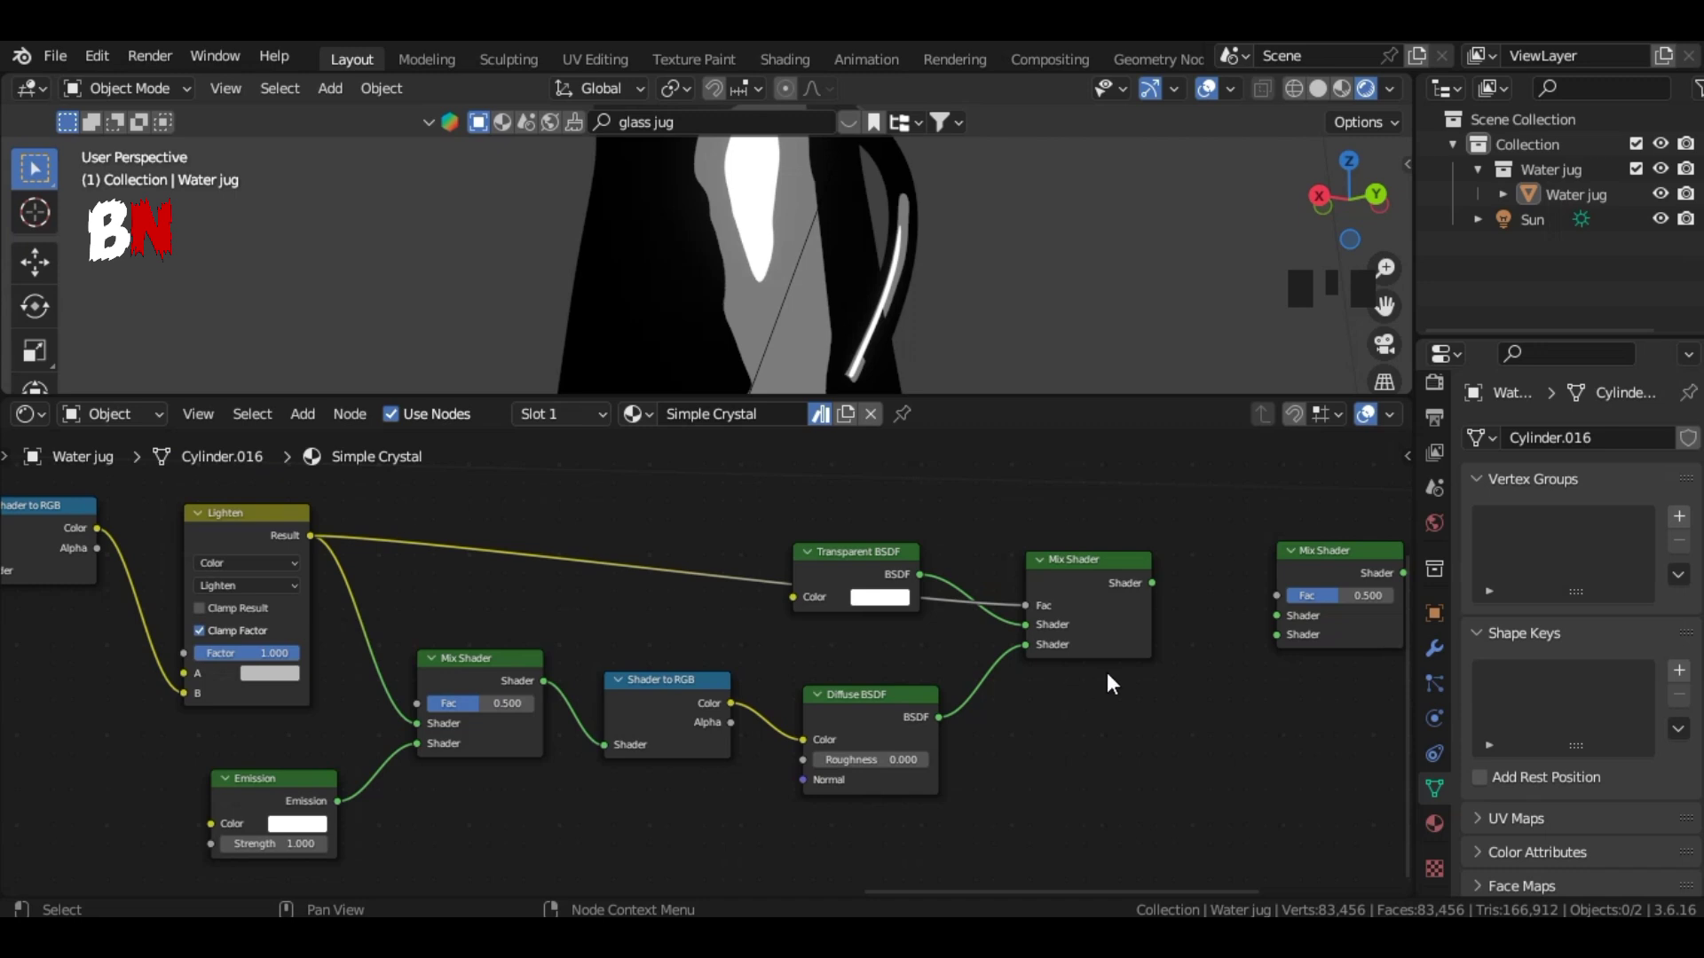
Step: Add a Fresnel node above the first Lighten node and set its IOR to 1.01
{"action": "scroll", "coordinate": [1107, 687], "scroll_direction": "down", "scroll_amount": 3}
{"action": "middle_click_drag", "start_coordinate": [512, 609], "coordinate": [1034, 812]}
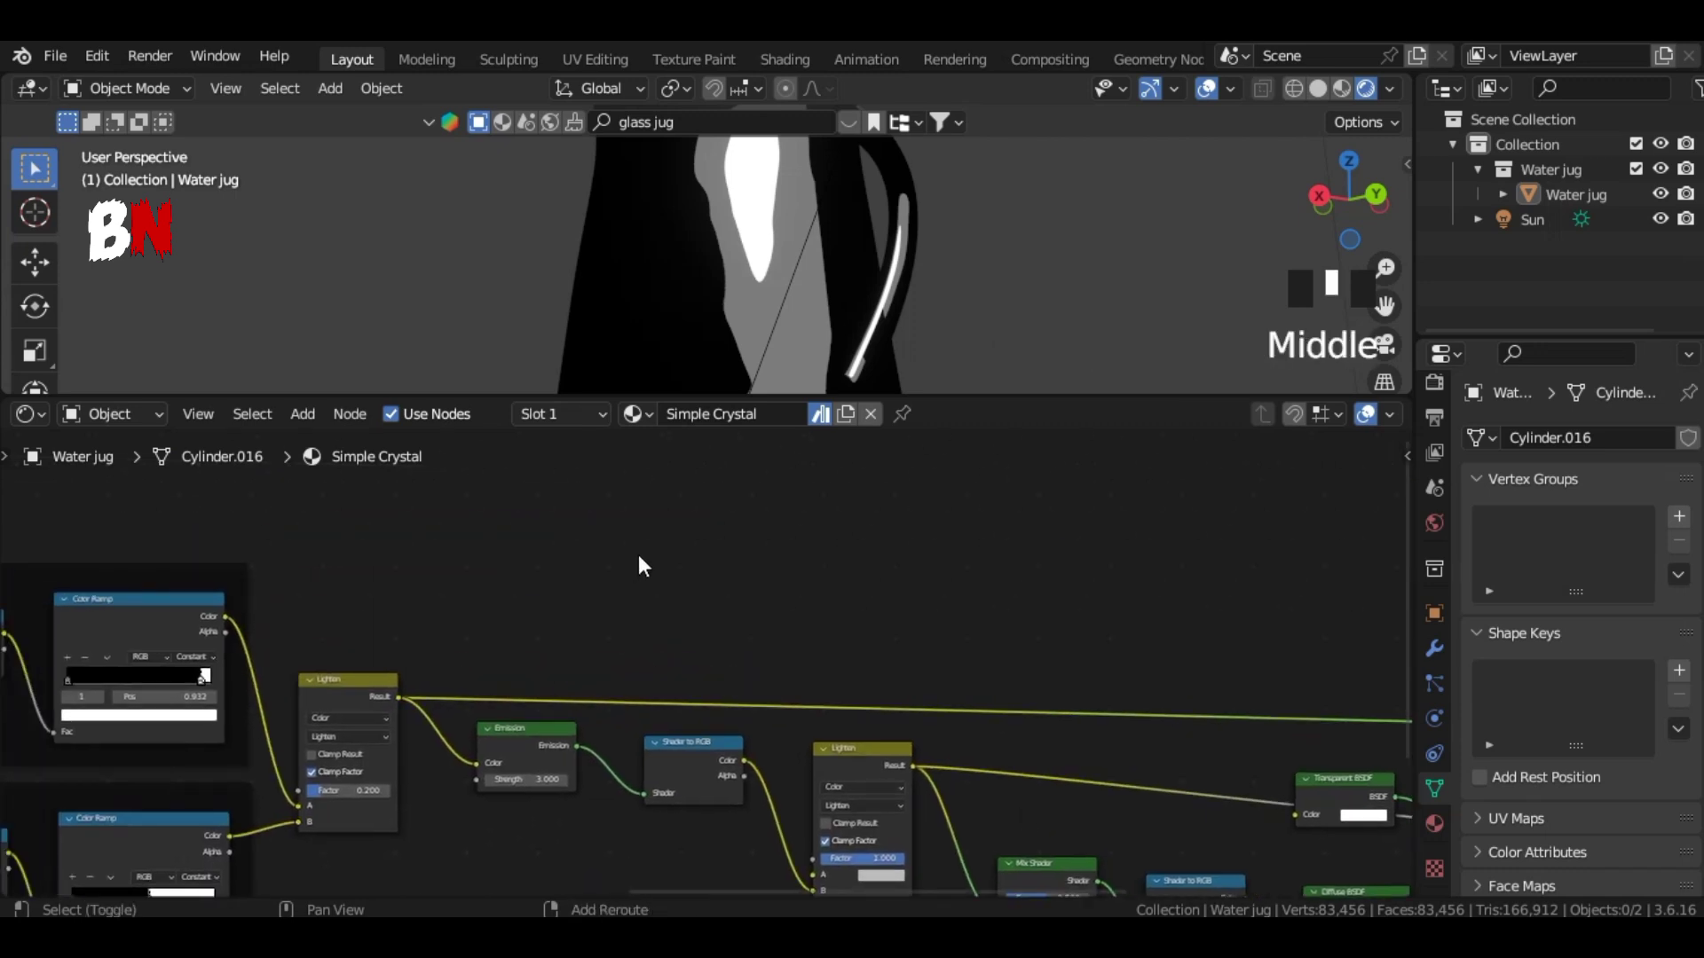
{"action": "key", "text": "shift+a"}
{"action": "left_click", "coordinate": [642, 563]}
{"action": "type", "text": "fe"}
{"action": "left_click", "coordinate": [706, 597]}
{"action": "left_click", "coordinate": [429, 582]}
{"action": "scroll", "coordinate": [448, 577], "scroll_direction": "up", "scroll_amount": 7}
{"action": "middle_click_drag", "start_coordinate": [457, 573], "coordinate": [703, 706]}
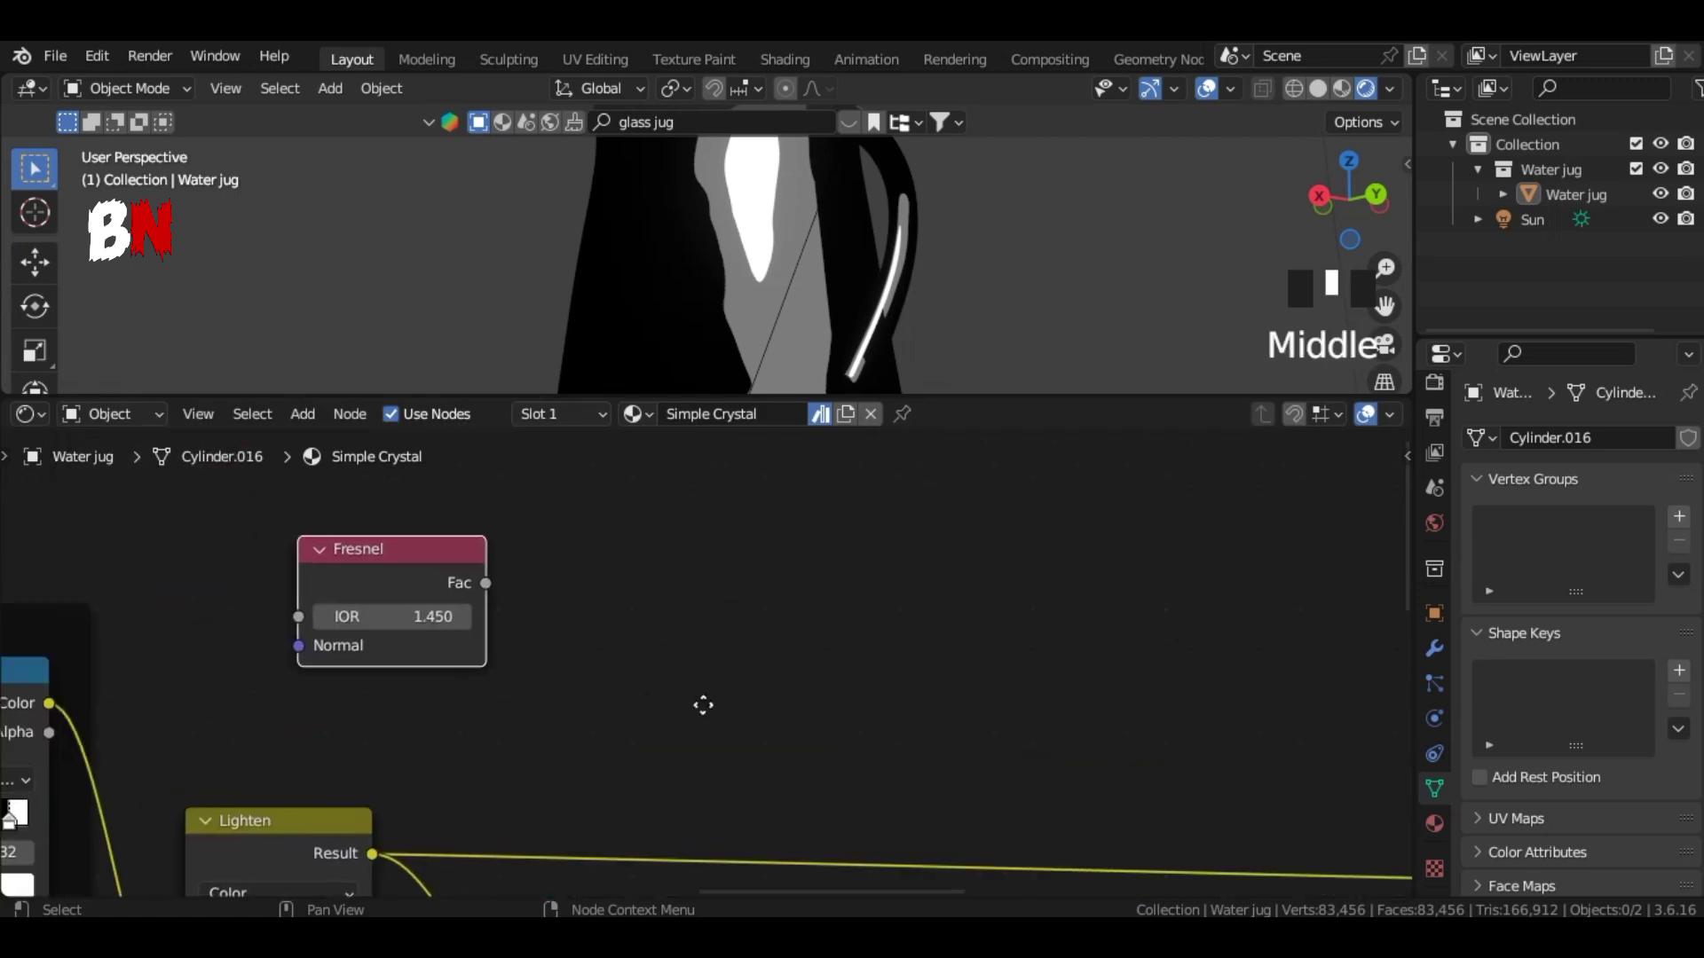
{"action": "left_click", "coordinate": [370, 617]}
{"action": "type", "text": "1.01"}
{"action": "key", "text": "Return"}
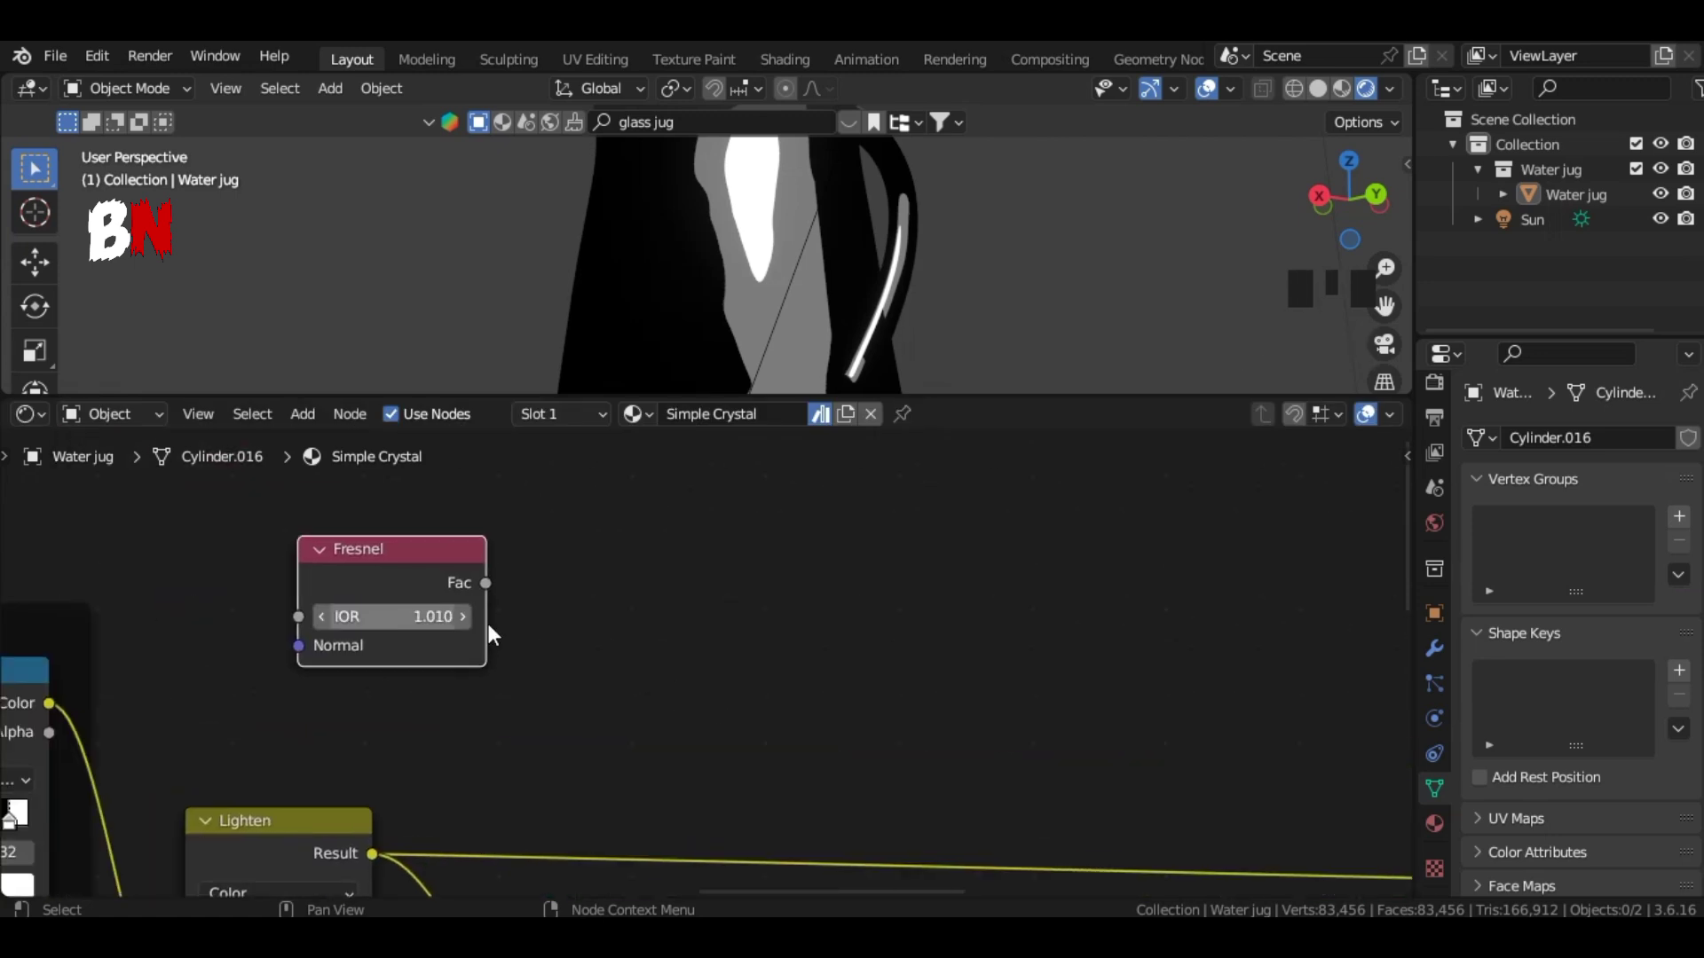
Step: Add a Color Ramp node beside the Fresnel node
{"action": "key", "text": "shift+a"}
{"action": "type", "text": "colo"}
{"action": "left_click", "coordinate": [769, 648]}
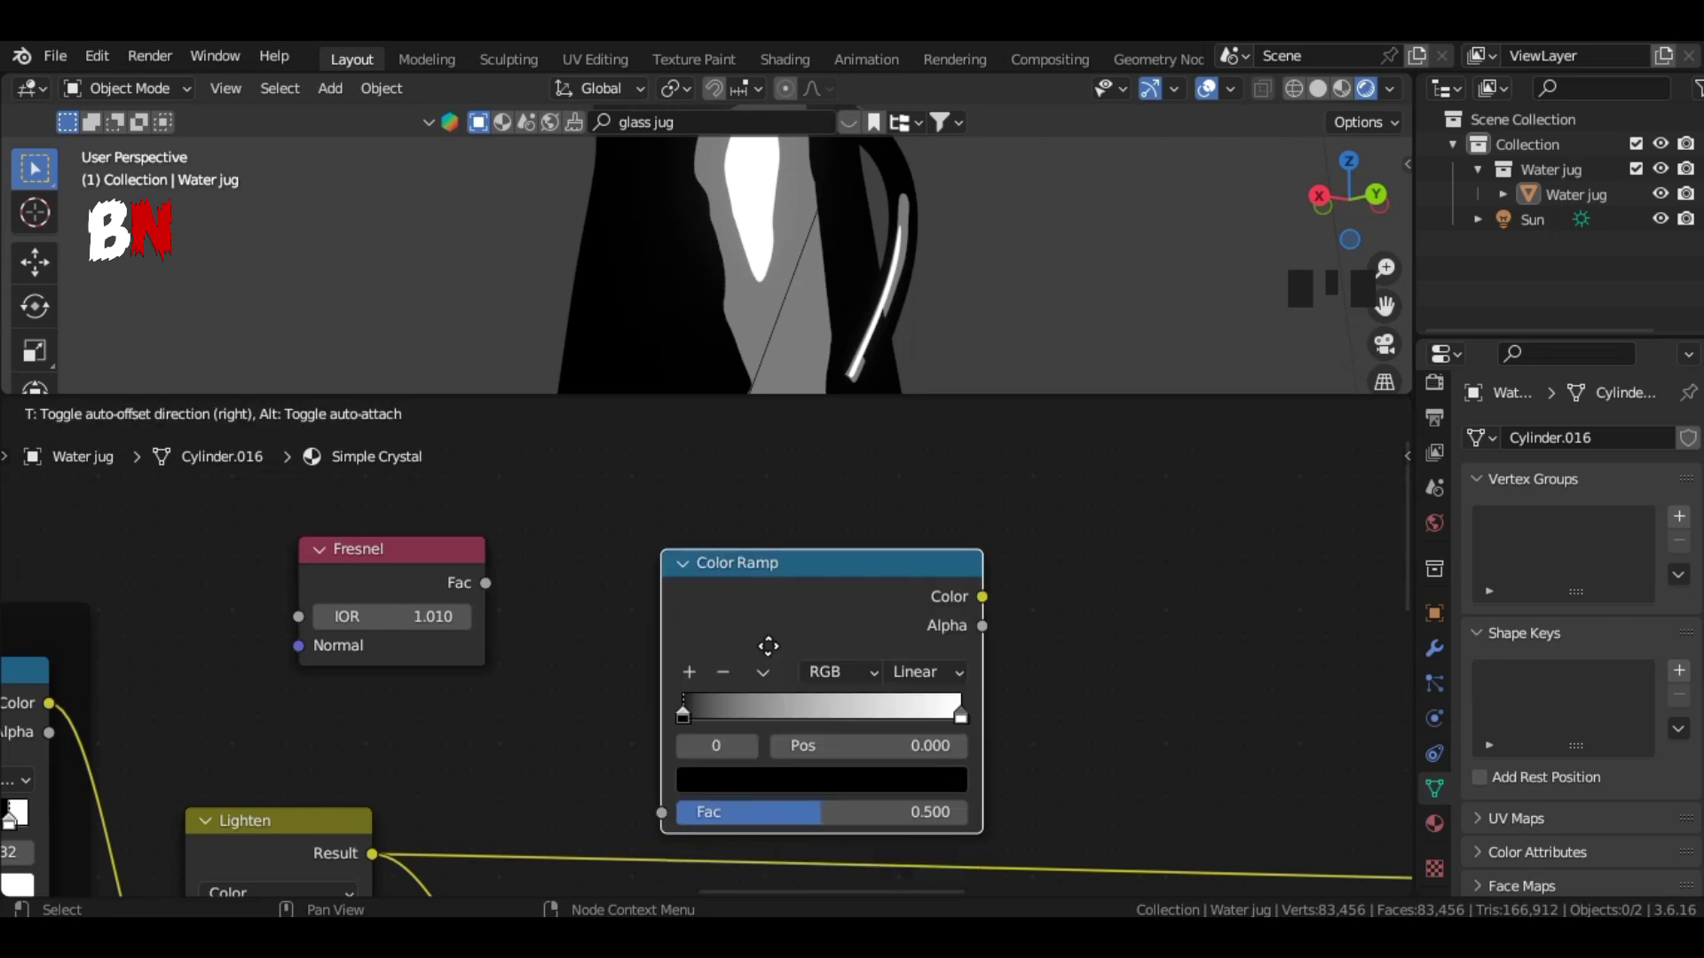
{"action": "left_click", "coordinate": [666, 599]}
Step: Set the new Color Ramp to Constant interpolation with its white stop at 0.095, and link the Fresnel output to its factor
{"action": "left_click", "coordinate": [827, 622]}
{"action": "left_click", "coordinate": [827, 769]}
{"action": "left_click_drag", "start_coordinate": [858, 662], "coordinate": [594, 662]}
{"action": "left_click_drag", "start_coordinate": [485, 583], "coordinate": [558, 762]}
Step: Group the Fresnel and Color Ramp nodes in a frame labelled "Glass Rim"
{"action": "scroll", "coordinate": [1025, 607], "scroll_direction": "down", "scroll_amount": 4}
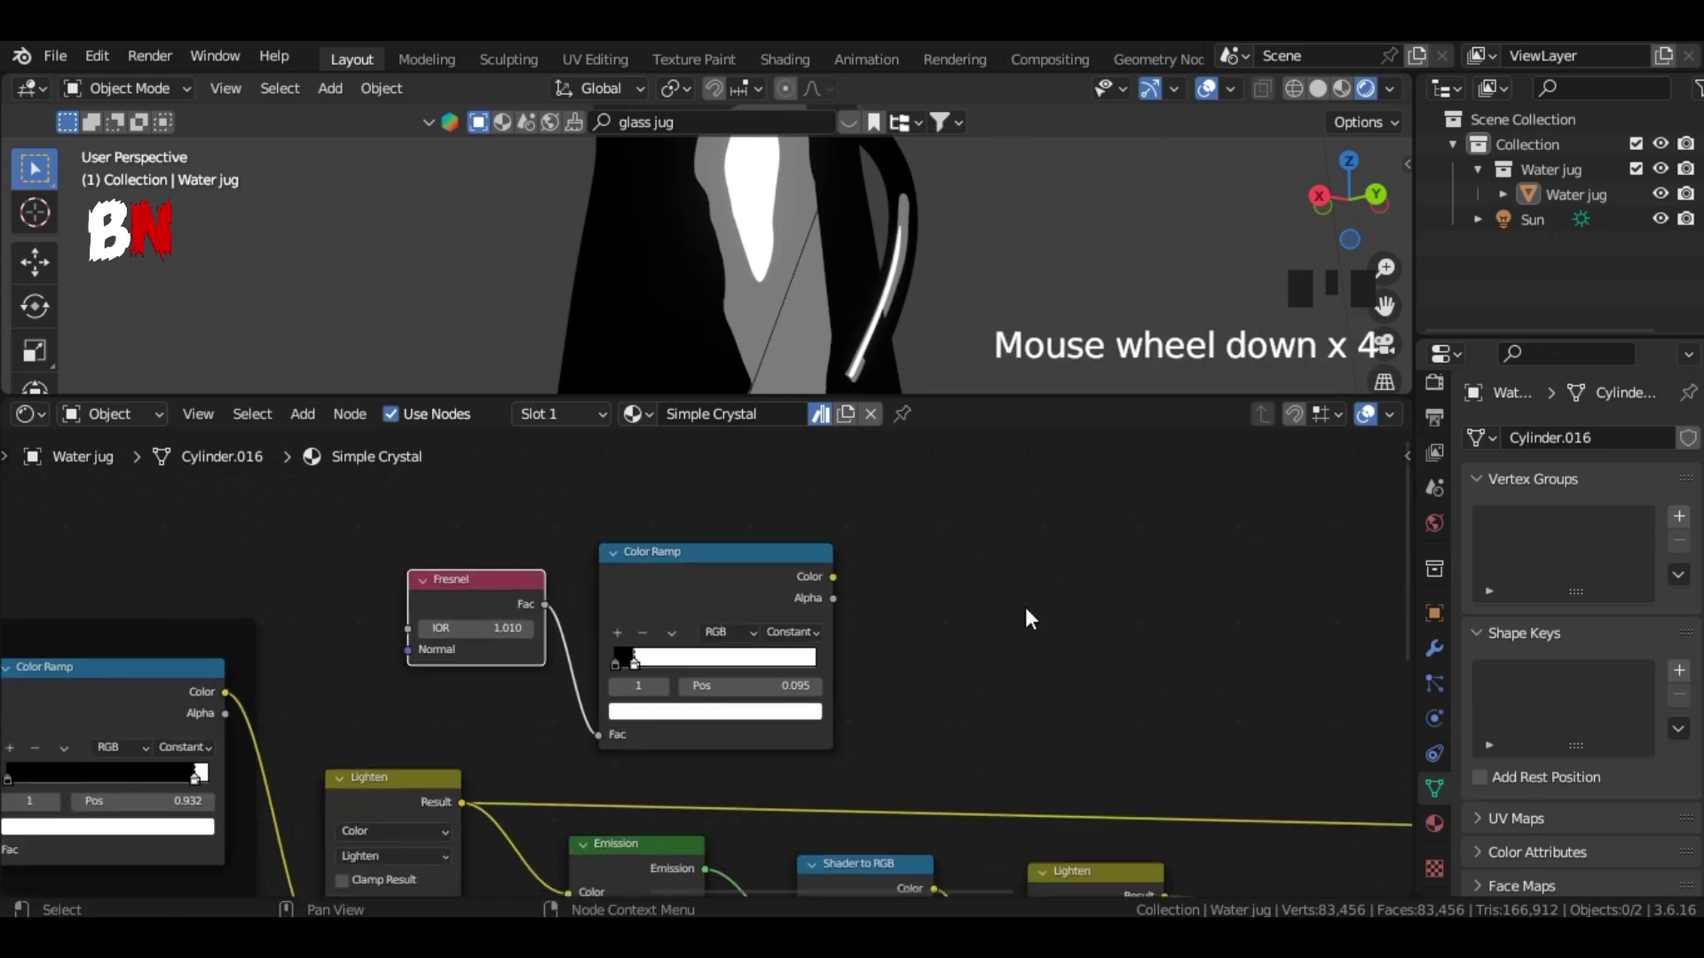
{"action": "middle_click_drag", "start_coordinate": [1025, 607], "coordinate": [1123, 587]}
{"action": "left_click_drag", "start_coordinate": [444, 507], "coordinate": [1010, 627]}
{"action": "key", "text": "shift+p"}
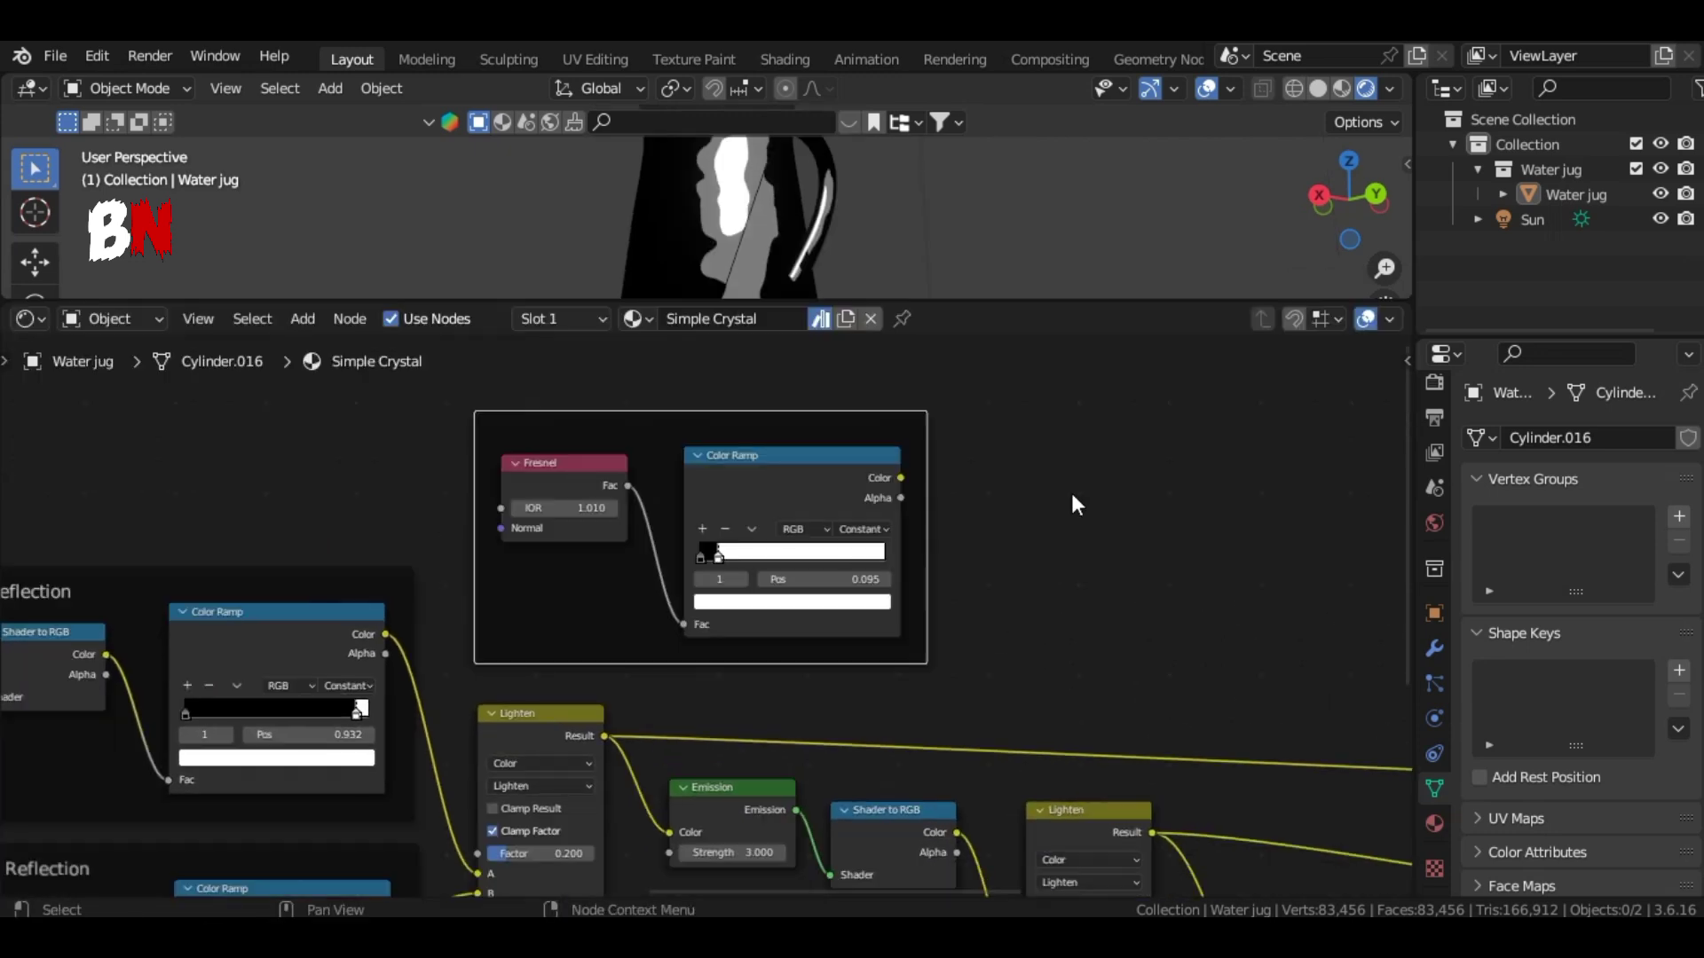
{"action": "key", "text": "F2"}
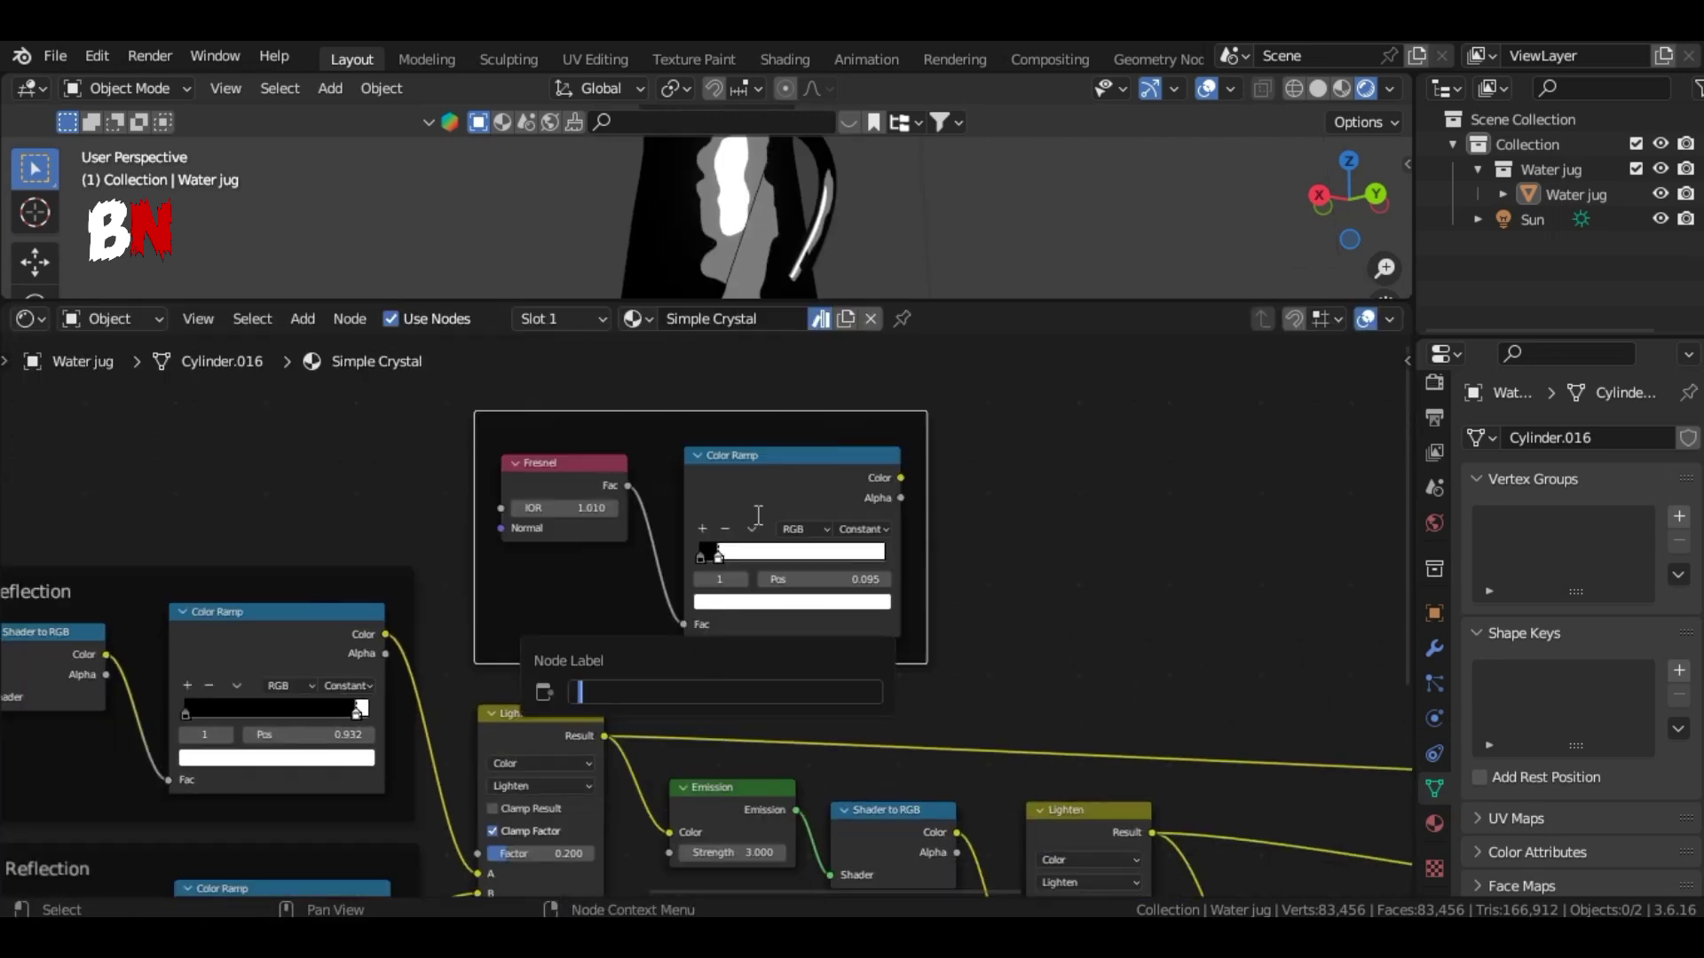
{"action": "type", "text": "Glass Rim"}
{"action": "key", "text": "Return"}
Step: Link the Glass Rim Color Ramp's color to the second Lighten's free input and to the first Mix Shader's factor
{"action": "middle_click_drag", "start_coordinate": [1312, 639], "coordinate": [923, 548]}
{"action": "scroll", "coordinate": [679, 497], "scroll_direction": "down", "scroll_amount": 5}
{"action": "left_click_drag", "start_coordinate": [561, 432], "coordinate": [605, 491]}
{"action": "left_click_drag", "start_coordinate": [650, 769], "coordinate": [649, 768]}
{"action": "middle_click_drag", "start_coordinate": [787, 496], "coordinate": [704, 475]}
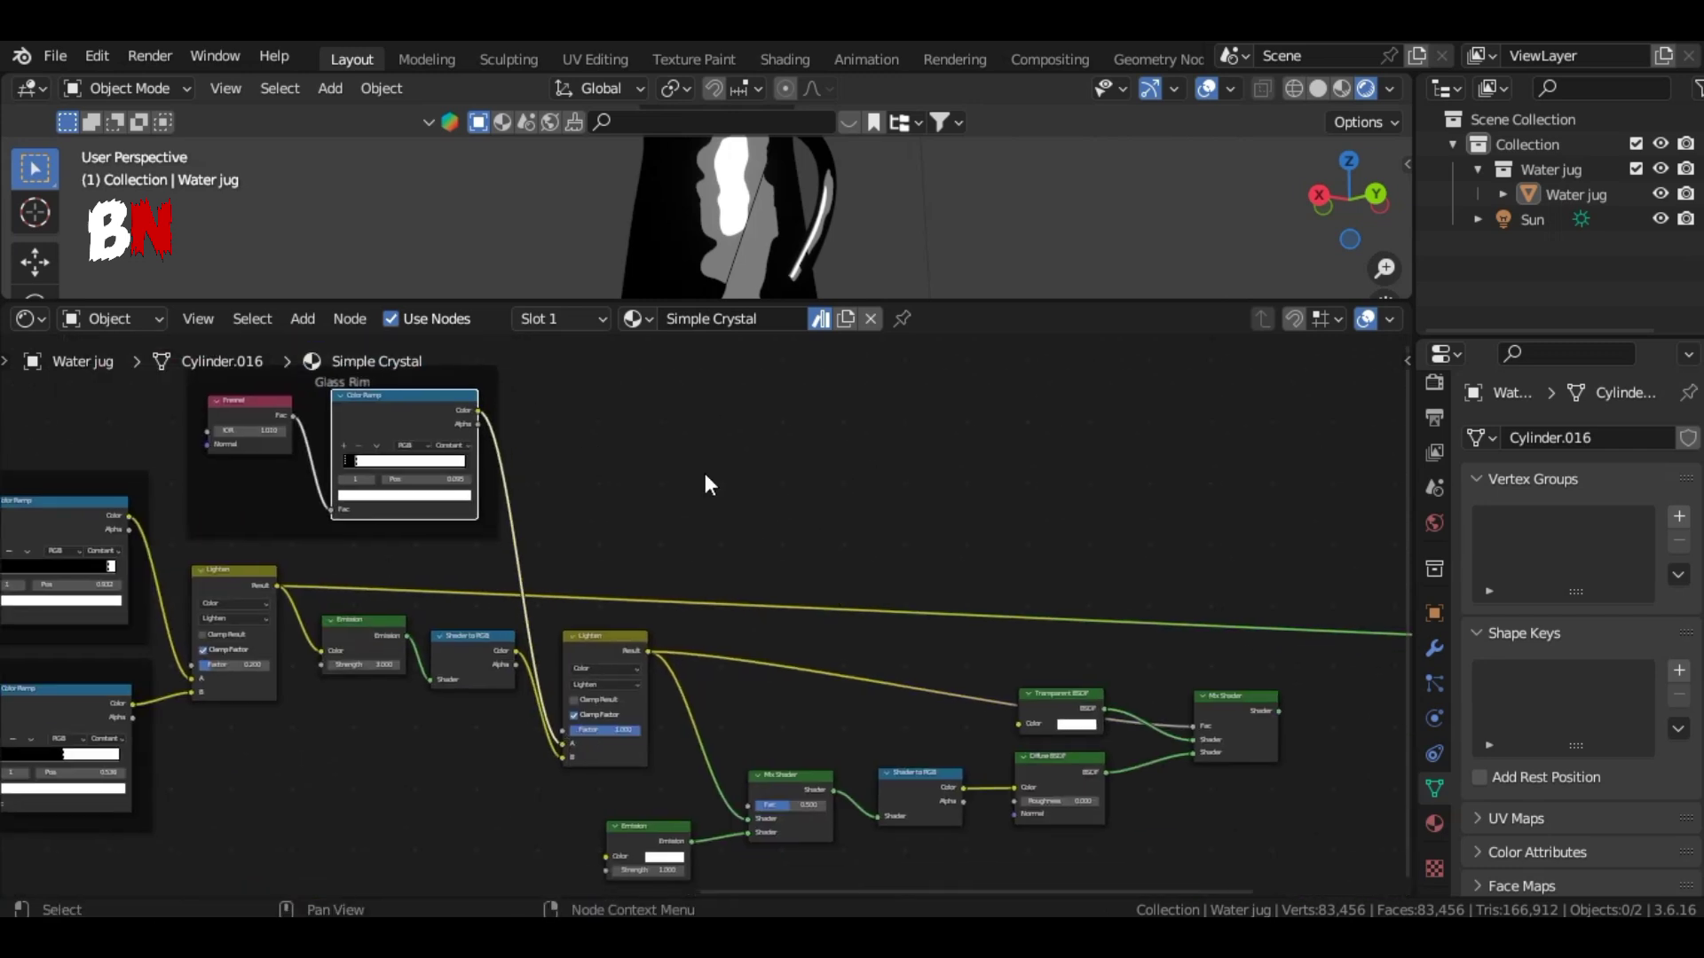
{"action": "left_click_drag", "start_coordinate": [479, 412], "coordinate": [696, 504]}
{"action": "left_click_drag", "start_coordinate": [712, 716], "coordinate": [748, 805]}
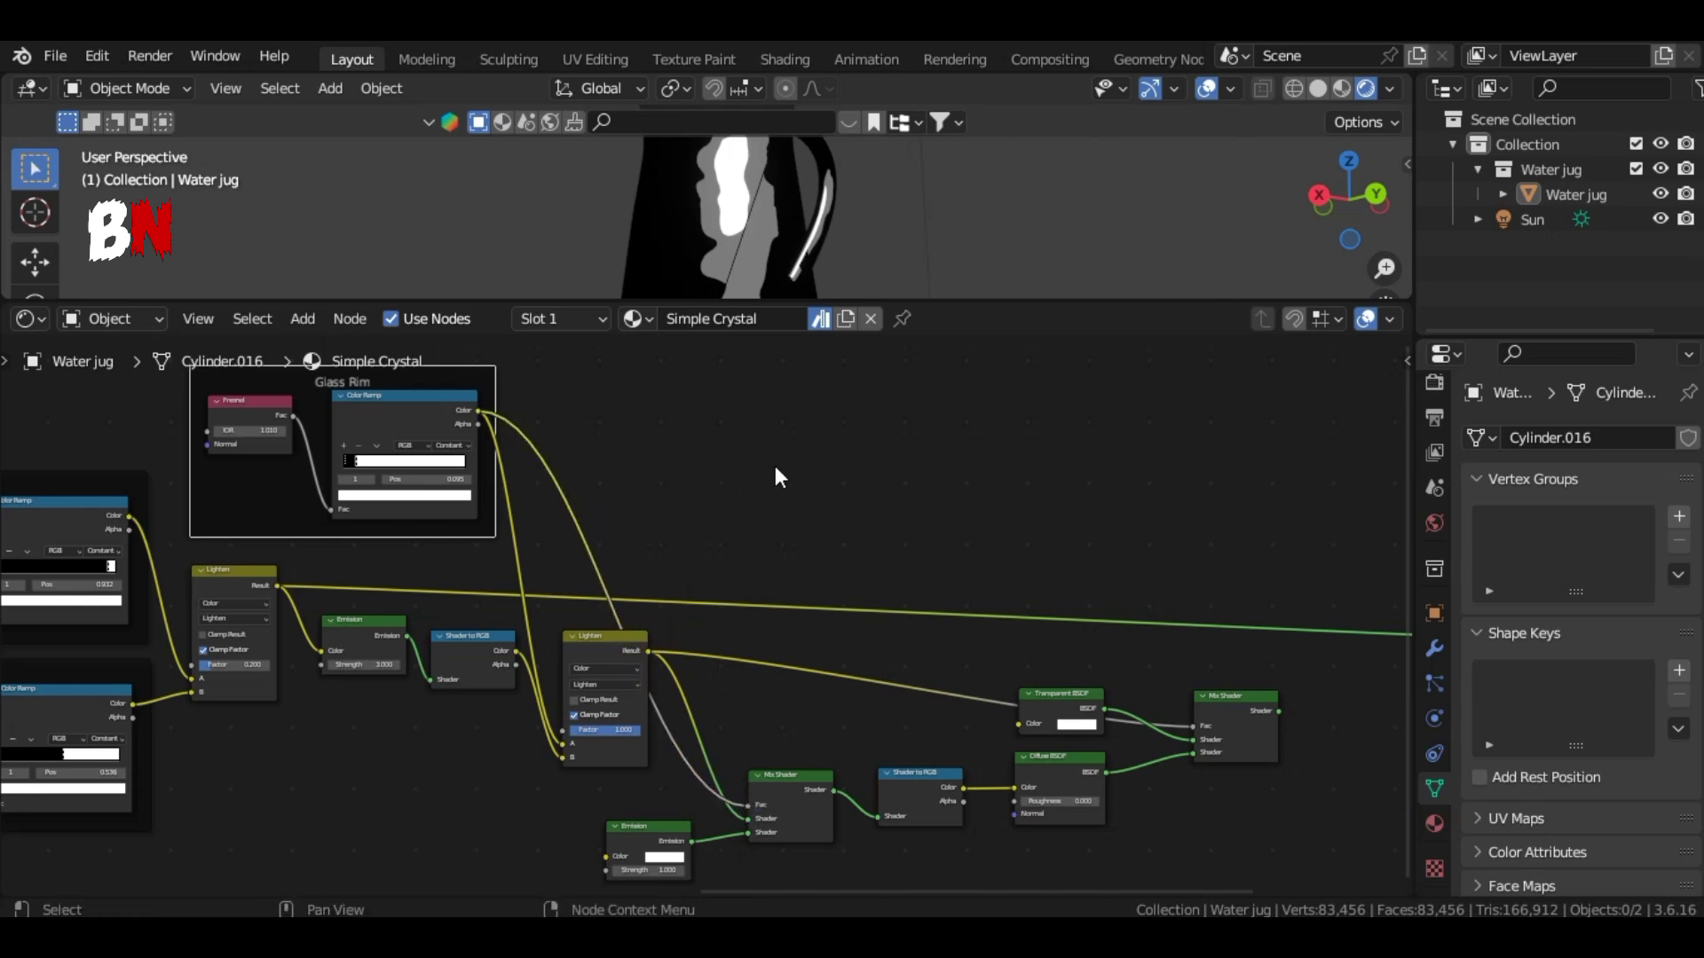
Step: Link the second Mix Shader to the Material Output's surface, then enlarge the 3D view and orbit around the jug
{"action": "middle_click_drag", "start_coordinate": [1001, 461], "coordinate": [478, 408]}
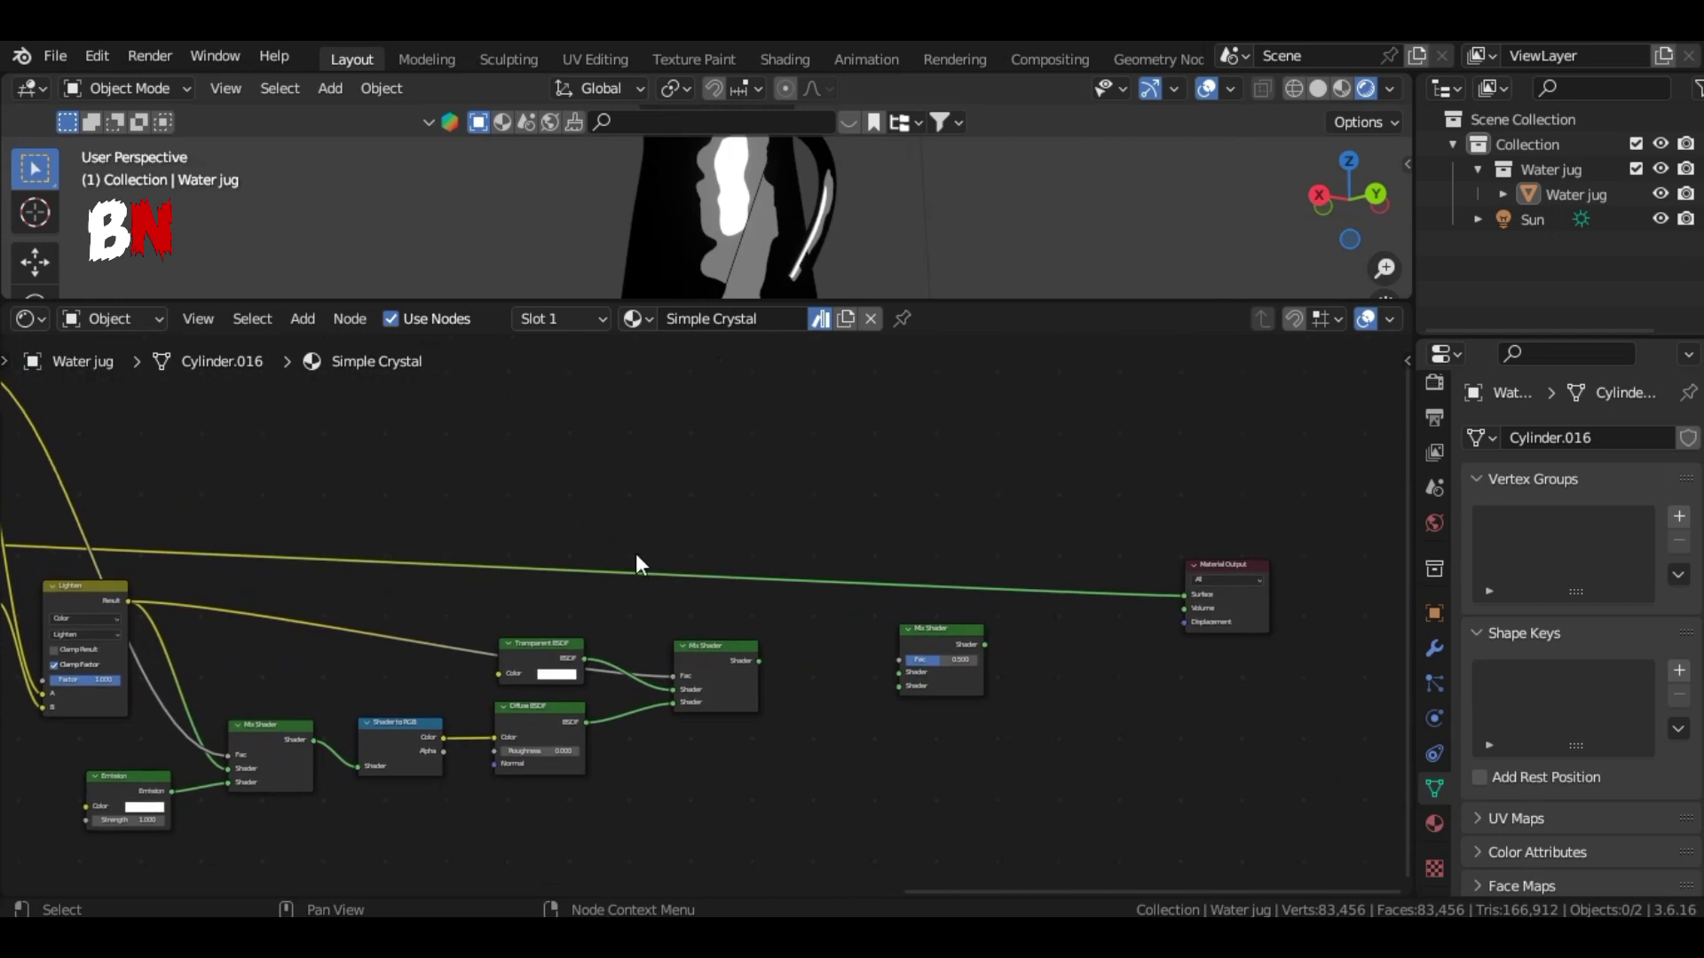
{"action": "left_click_drag", "start_coordinate": [758, 661], "coordinate": [1175, 598]}
{"action": "left_click_drag", "start_coordinate": [1068, 303], "coordinate": [1074, 593]}
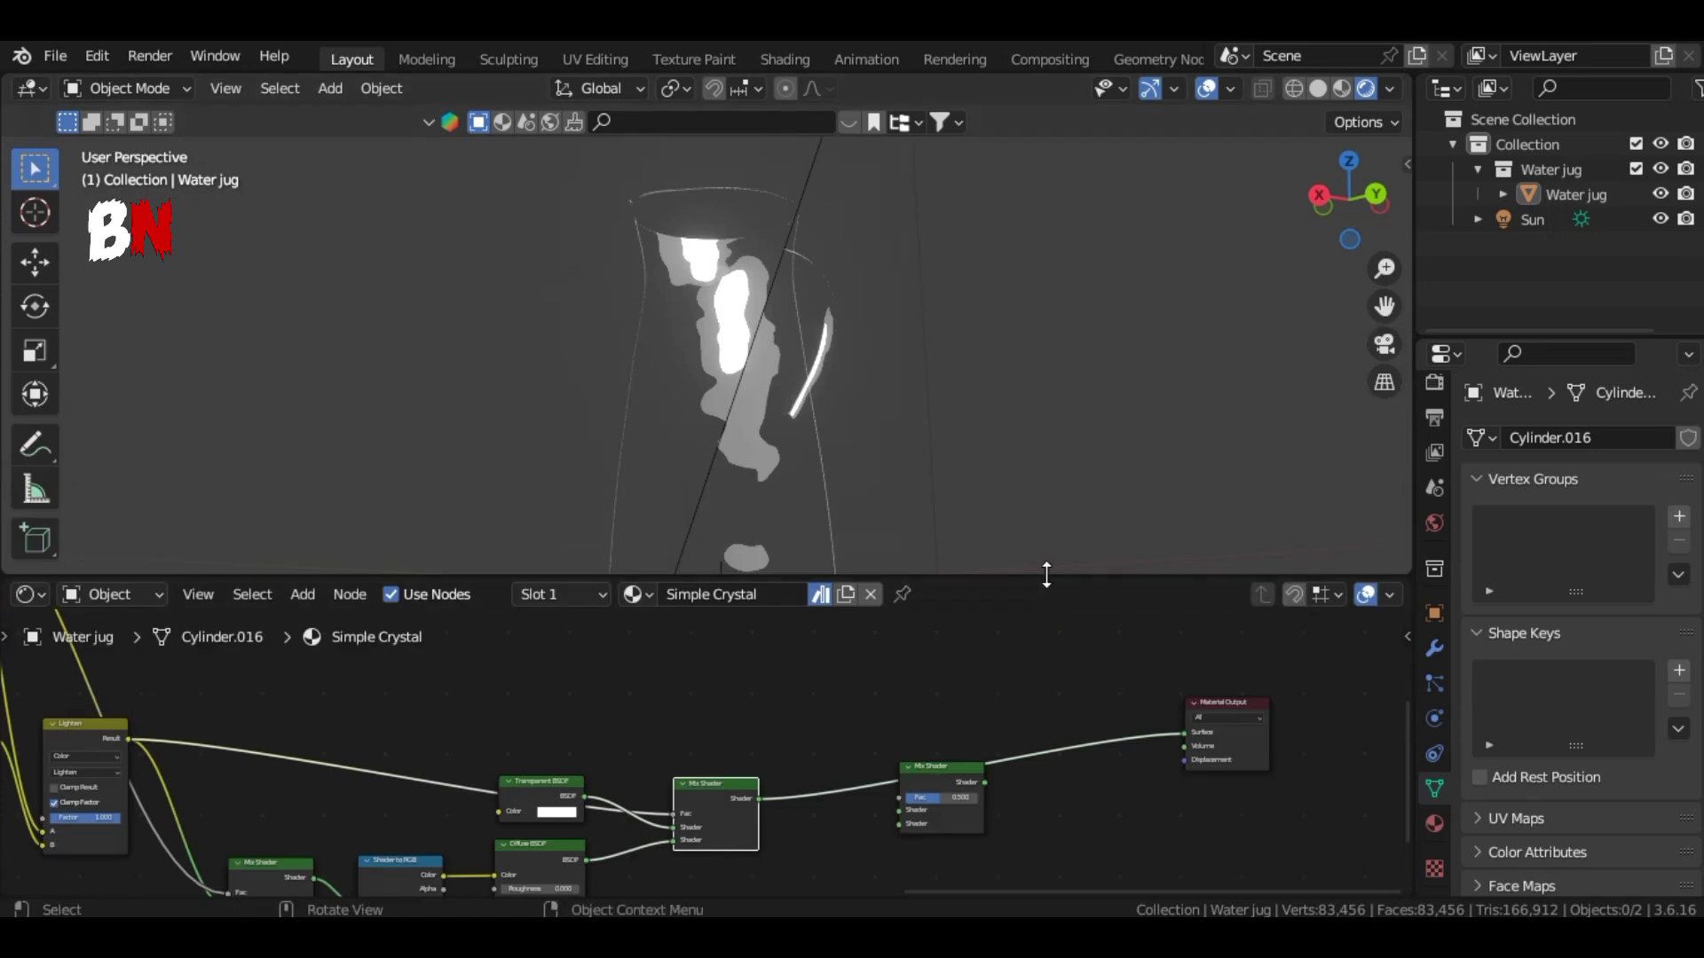
{"action": "left_click_drag", "start_coordinate": [1358, 222], "coordinate": [1125, 229]}
{"action": "left_click_drag", "start_coordinate": [1125, 229], "coordinate": [1120, 233]}
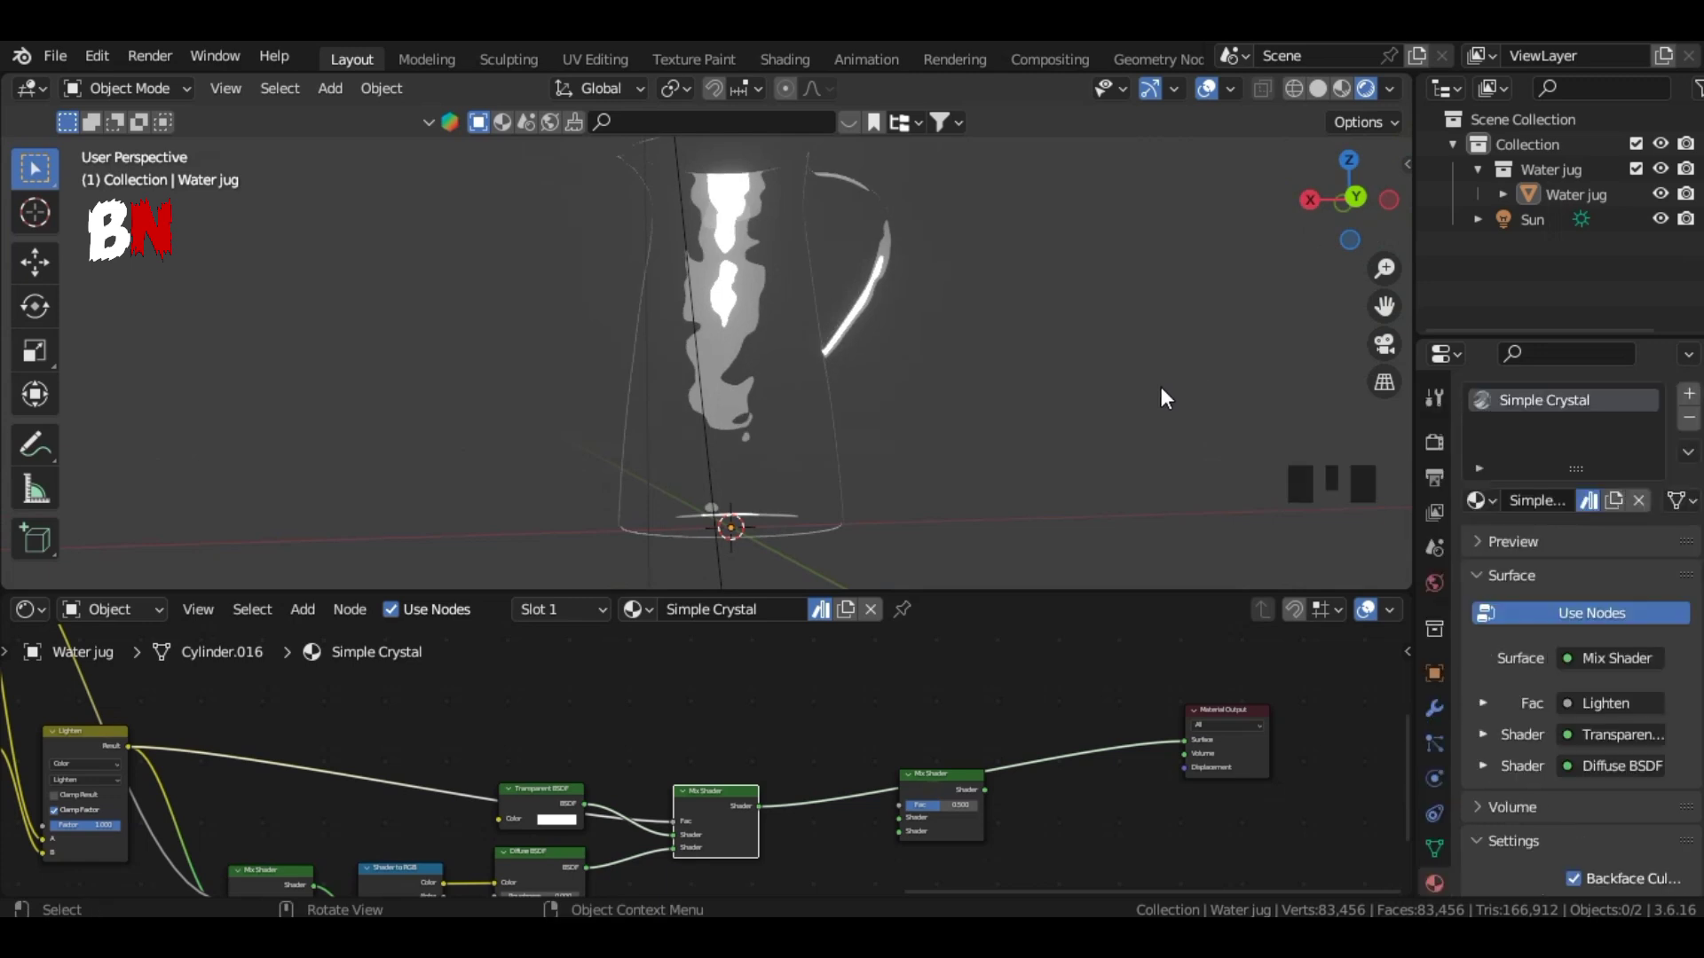
Step: Enlarge the node editor area again and add another Diffuse BSDF node below the second Emission
{"action": "left_click_drag", "start_coordinate": [1038, 589], "coordinate": [1075, 298]}
{"action": "middle_click_drag", "start_coordinate": [785, 737], "coordinate": [940, 486]}
{"action": "scroll", "coordinate": [772, 567], "scroll_direction": "up", "scroll_amount": 4}
{"action": "key", "text": "shift+a"}
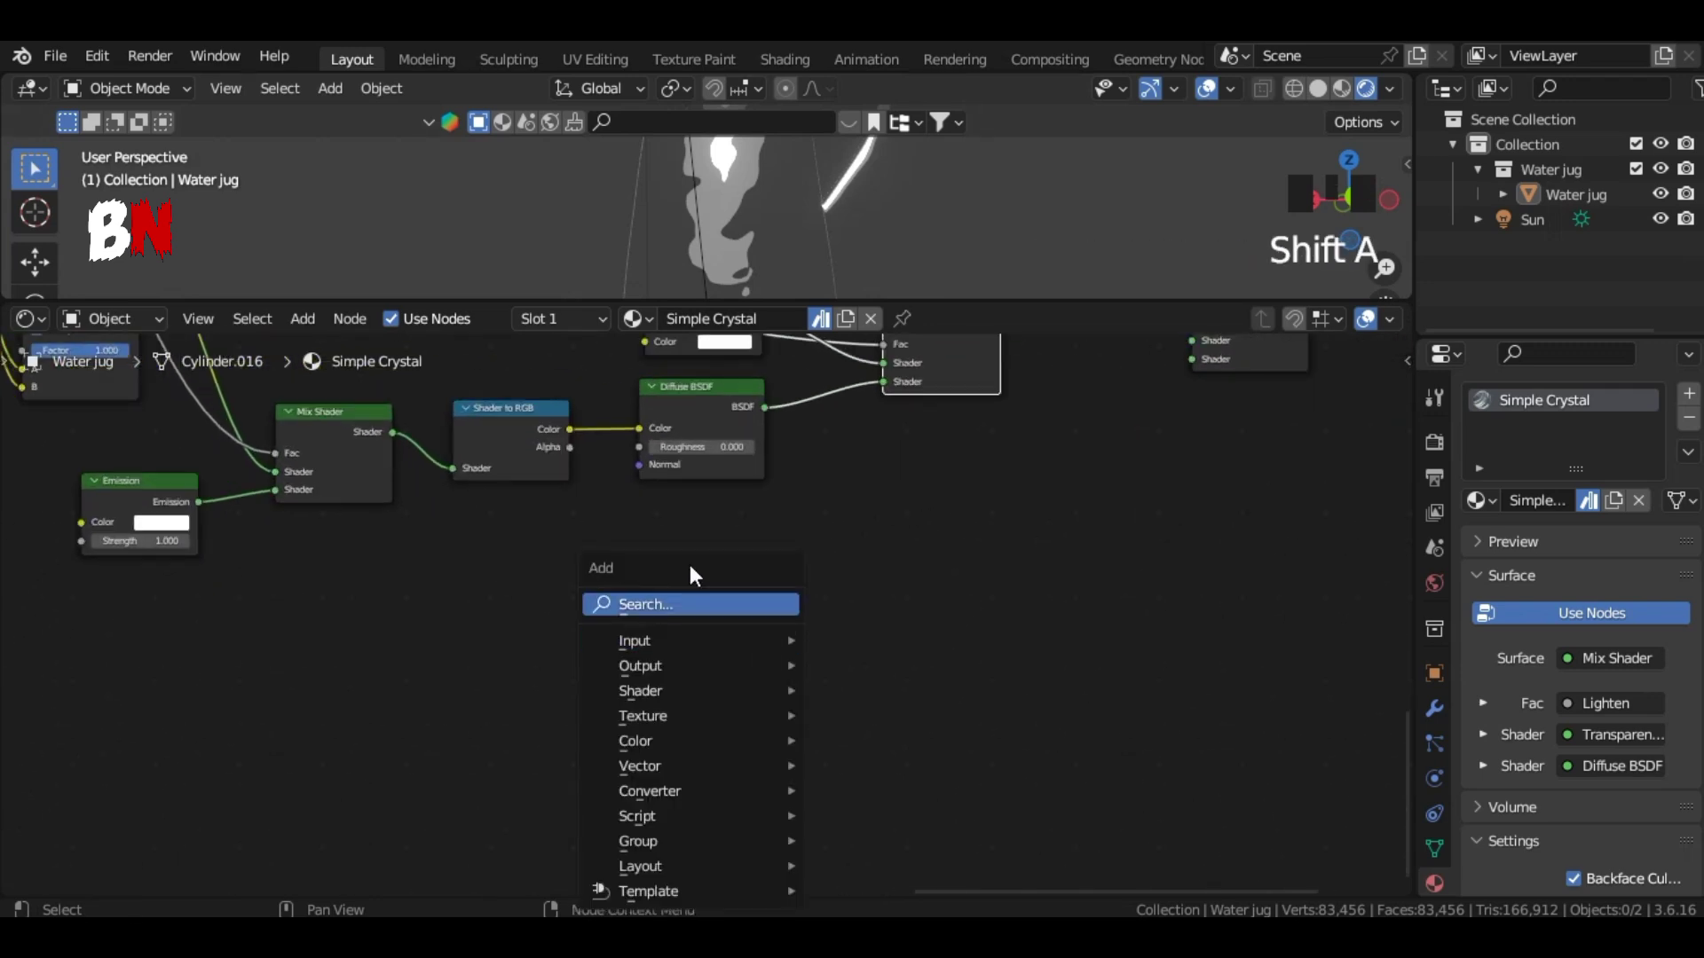
{"action": "left_click", "coordinate": [701, 601]}
{"action": "type", "text": "di"}
{"action": "left_click", "coordinate": [736, 740]}
{"action": "left_click", "coordinate": [285, 852]}
Step: Add a Shader to RGB node after the new Diffuse BSDF
{"action": "scroll", "coordinate": [647, 620], "scroll_direction": "up", "scroll_amount": 3}
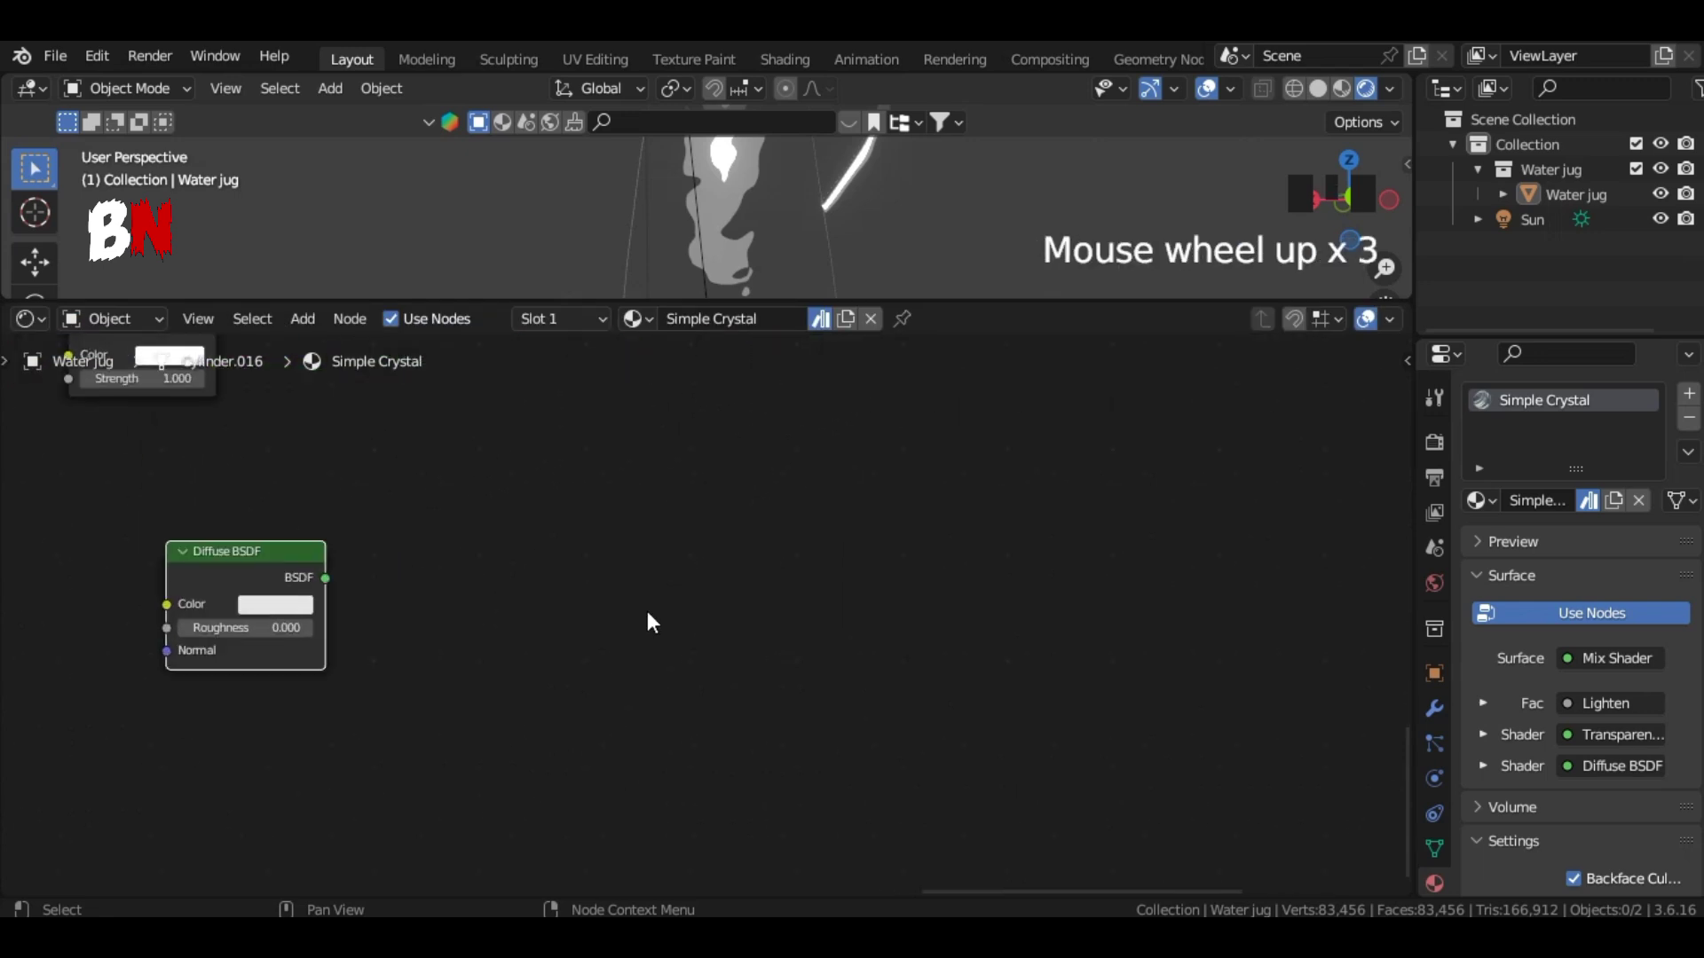
{"action": "key", "text": "shift+a"}
{"action": "left_click", "coordinate": [751, 614]}
{"action": "type", "text": "sha"}
{"action": "left_click", "coordinate": [710, 705]}
{"action": "left_click", "coordinate": [486, 679]}
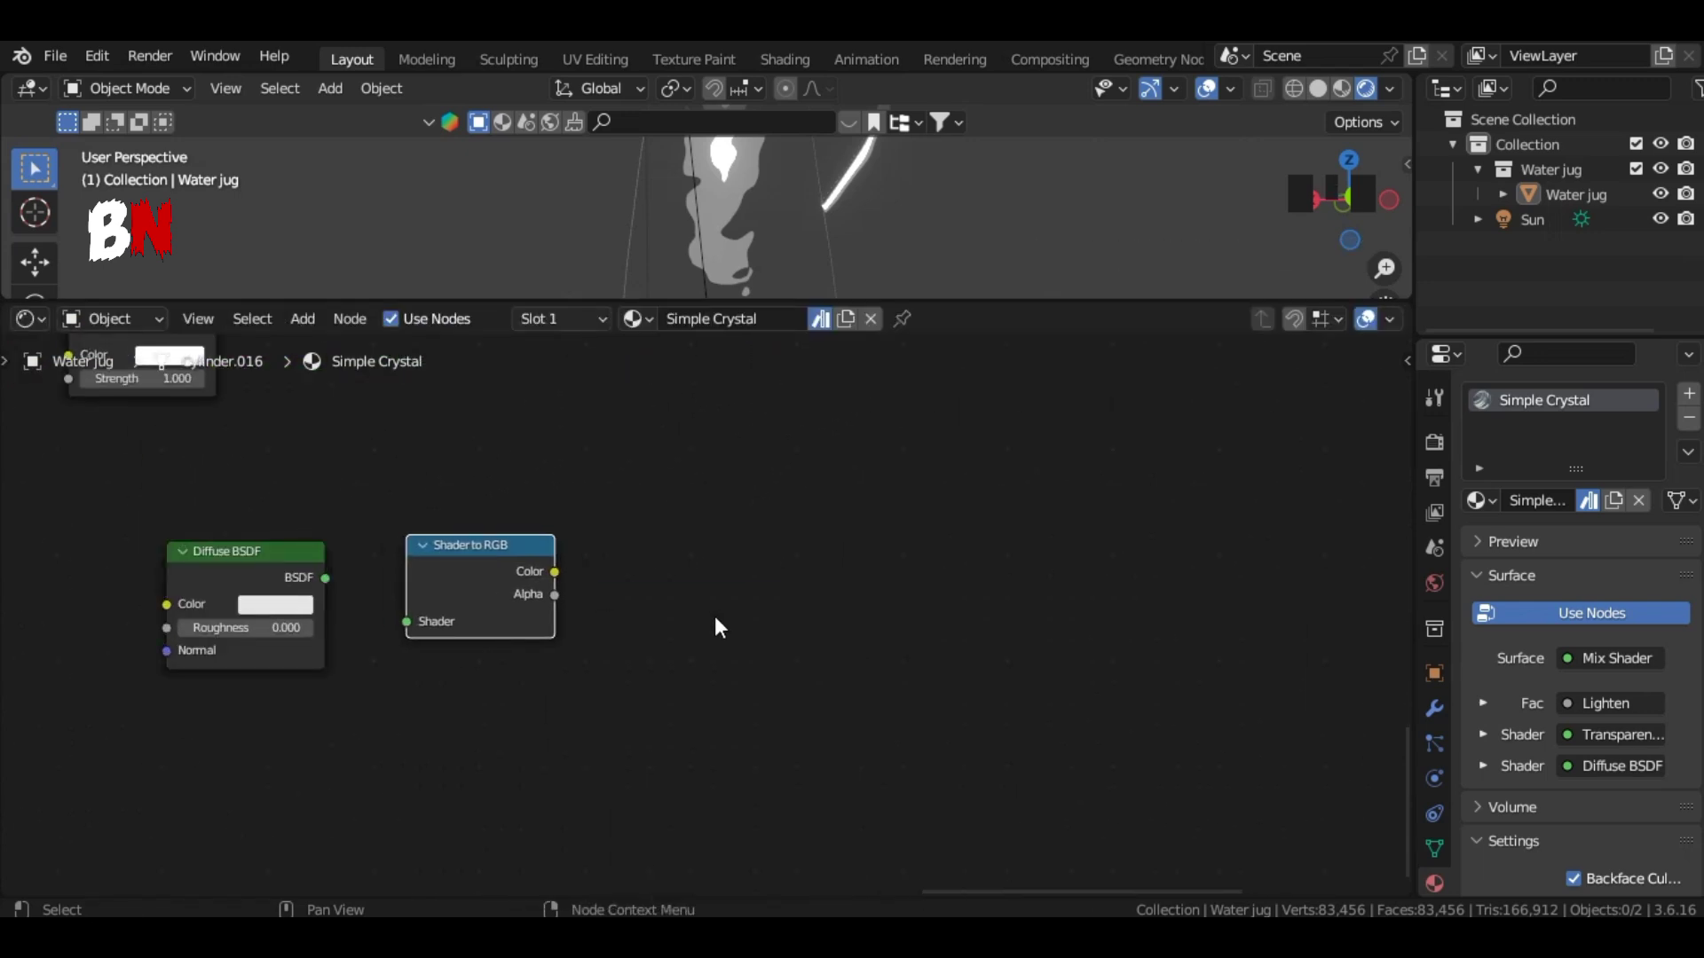
Step: Add a Separate Color node and a Color Ramp node after the new Shader to RGB
{"action": "key", "text": "shift+a"}
{"action": "type", "text": "sep"}
{"action": "left_click", "coordinate": [775, 666]}
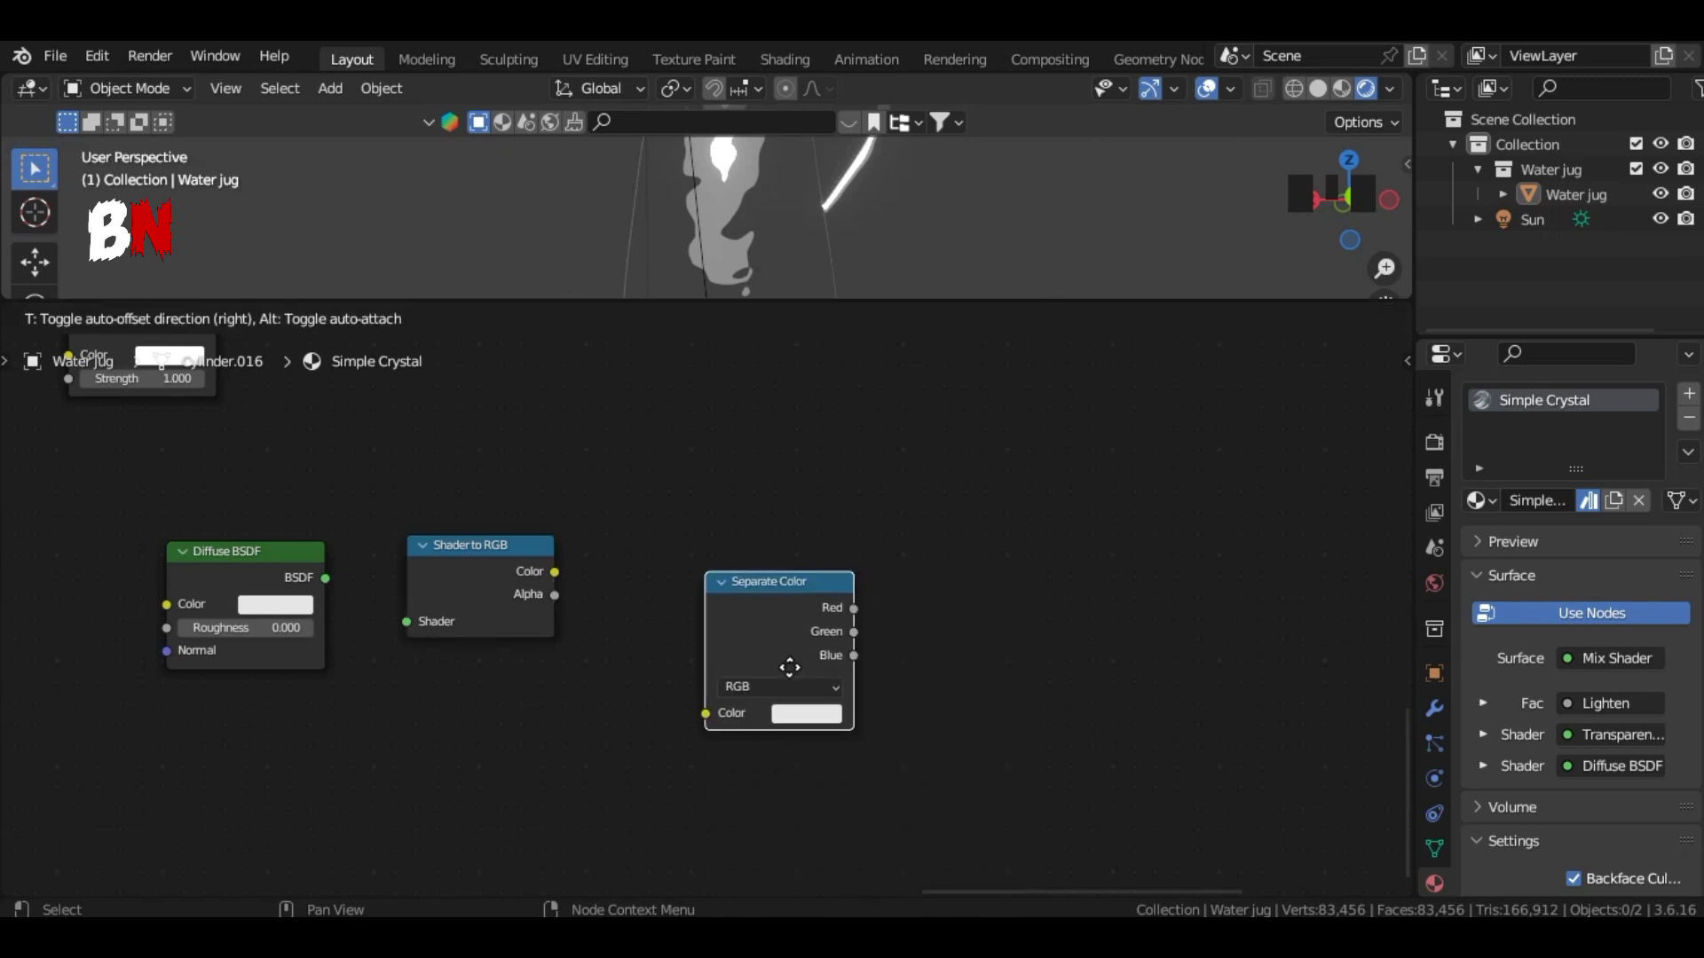
{"action": "left_click", "coordinate": [724, 618]}
{"action": "key", "text": "shift+a"}
{"action": "left_click", "coordinate": [1011, 603]}
{"action": "type", "text": "colo"}
{"action": "left_click", "coordinate": [1052, 666]}
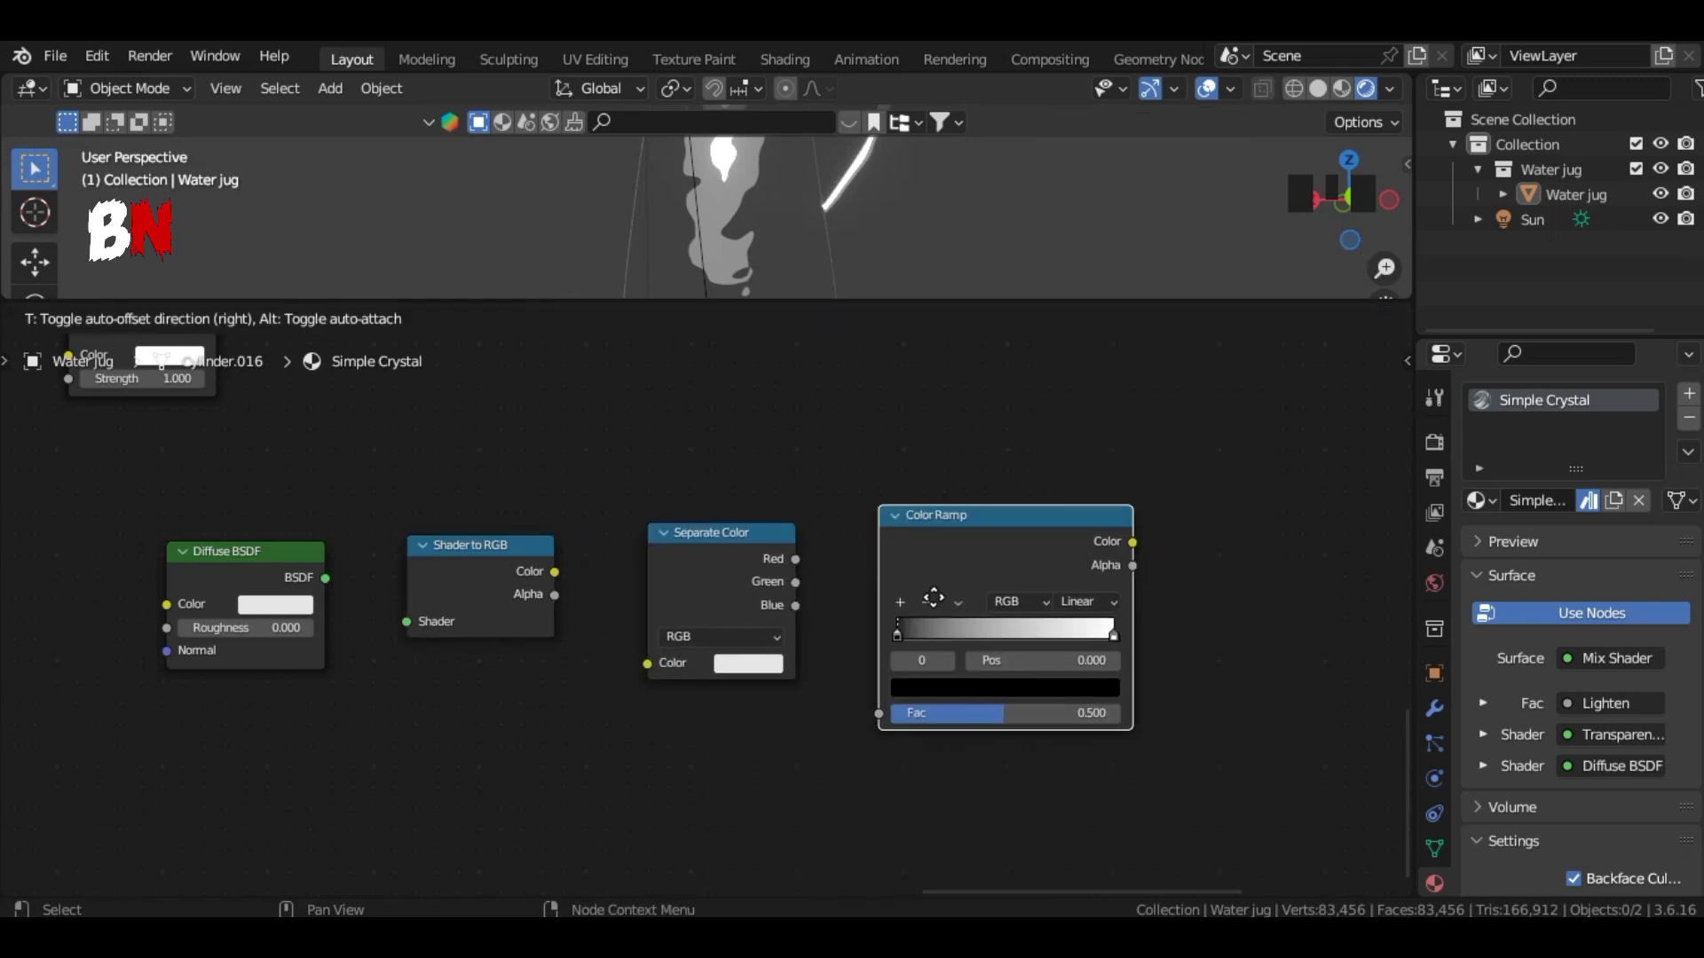
{"action": "left_click", "coordinate": [933, 599]}
Step: Duplicate the Separate Color node after the Color Ramp and add a Combine XYZ node at the end of the row
{"action": "middle_click_drag", "start_coordinate": [1338, 652], "coordinate": [1056, 650]}
{"action": "left_click", "coordinate": [451, 538]}
{"action": "key", "text": "shift+d"}
{"action": "left_click", "coordinate": [1021, 532]}
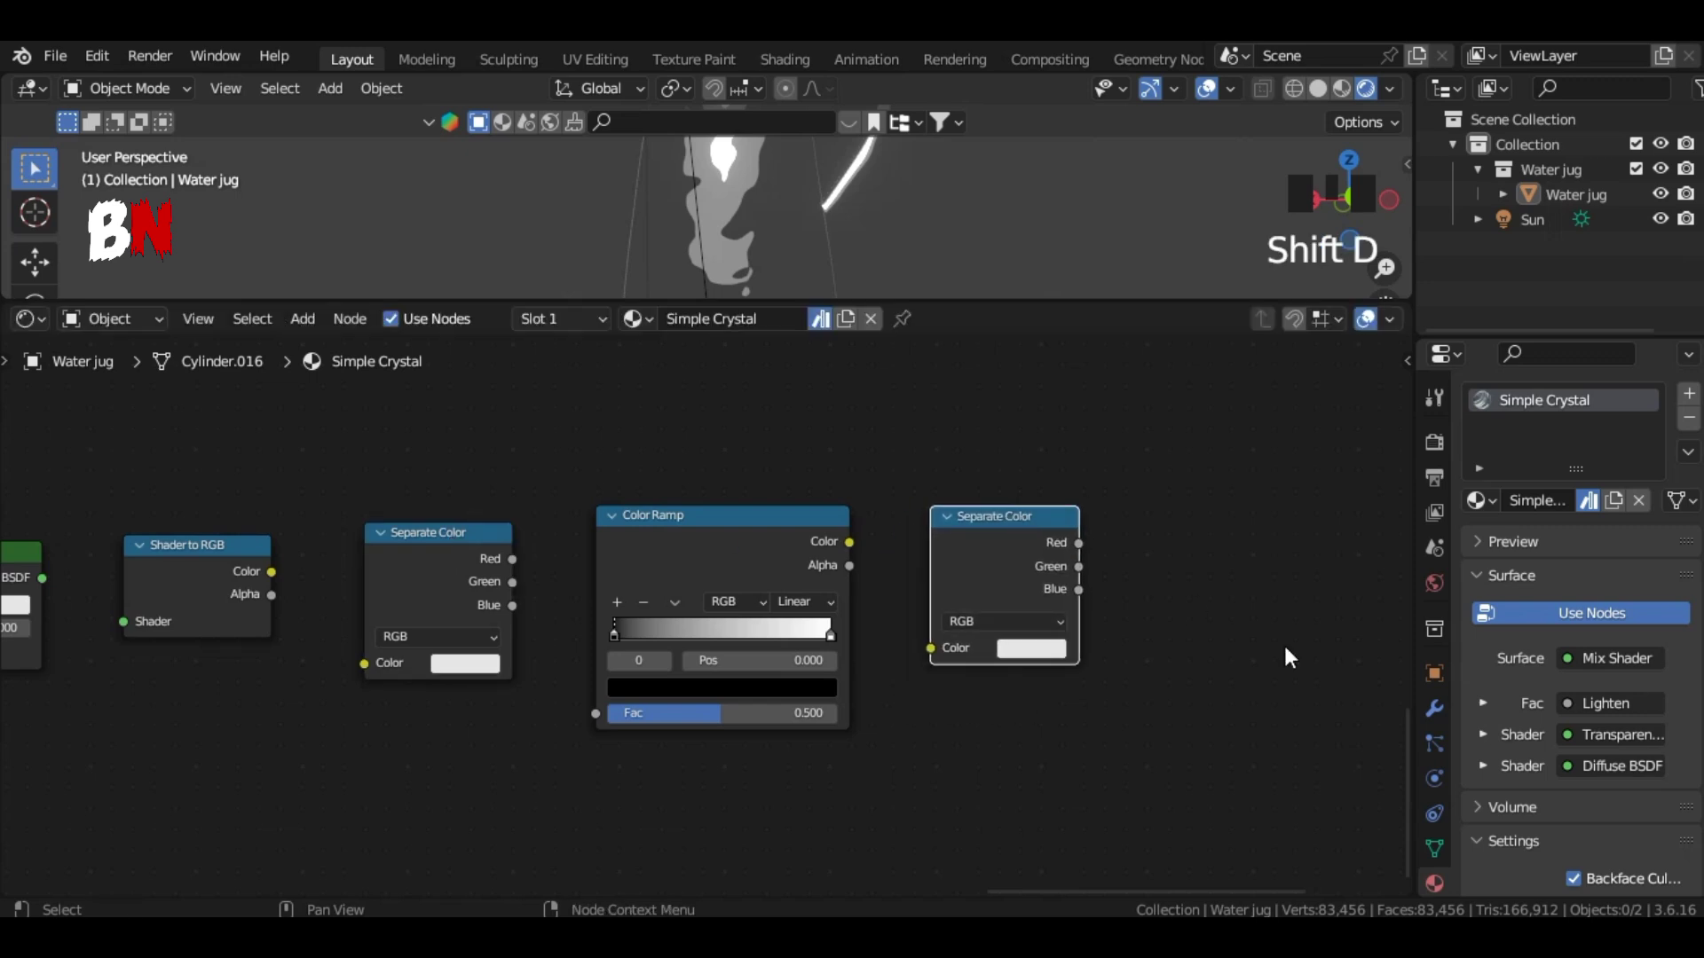
{"action": "key", "text": "shift+a"}
{"action": "type", "text": "comb"}
{"action": "key", "text": "Return"}
{"action": "left_click", "coordinate": [1177, 608]}
Step: Link the new Diffuse BSDF to Shader to RGB, and its color output to the first Separate Color and the Color Ramp's factor
{"action": "middle_click_drag", "start_coordinate": [230, 658], "coordinate": [546, 659]}
{"action": "scroll", "coordinate": [547, 658], "scroll_direction": "down", "scroll_amount": 1}
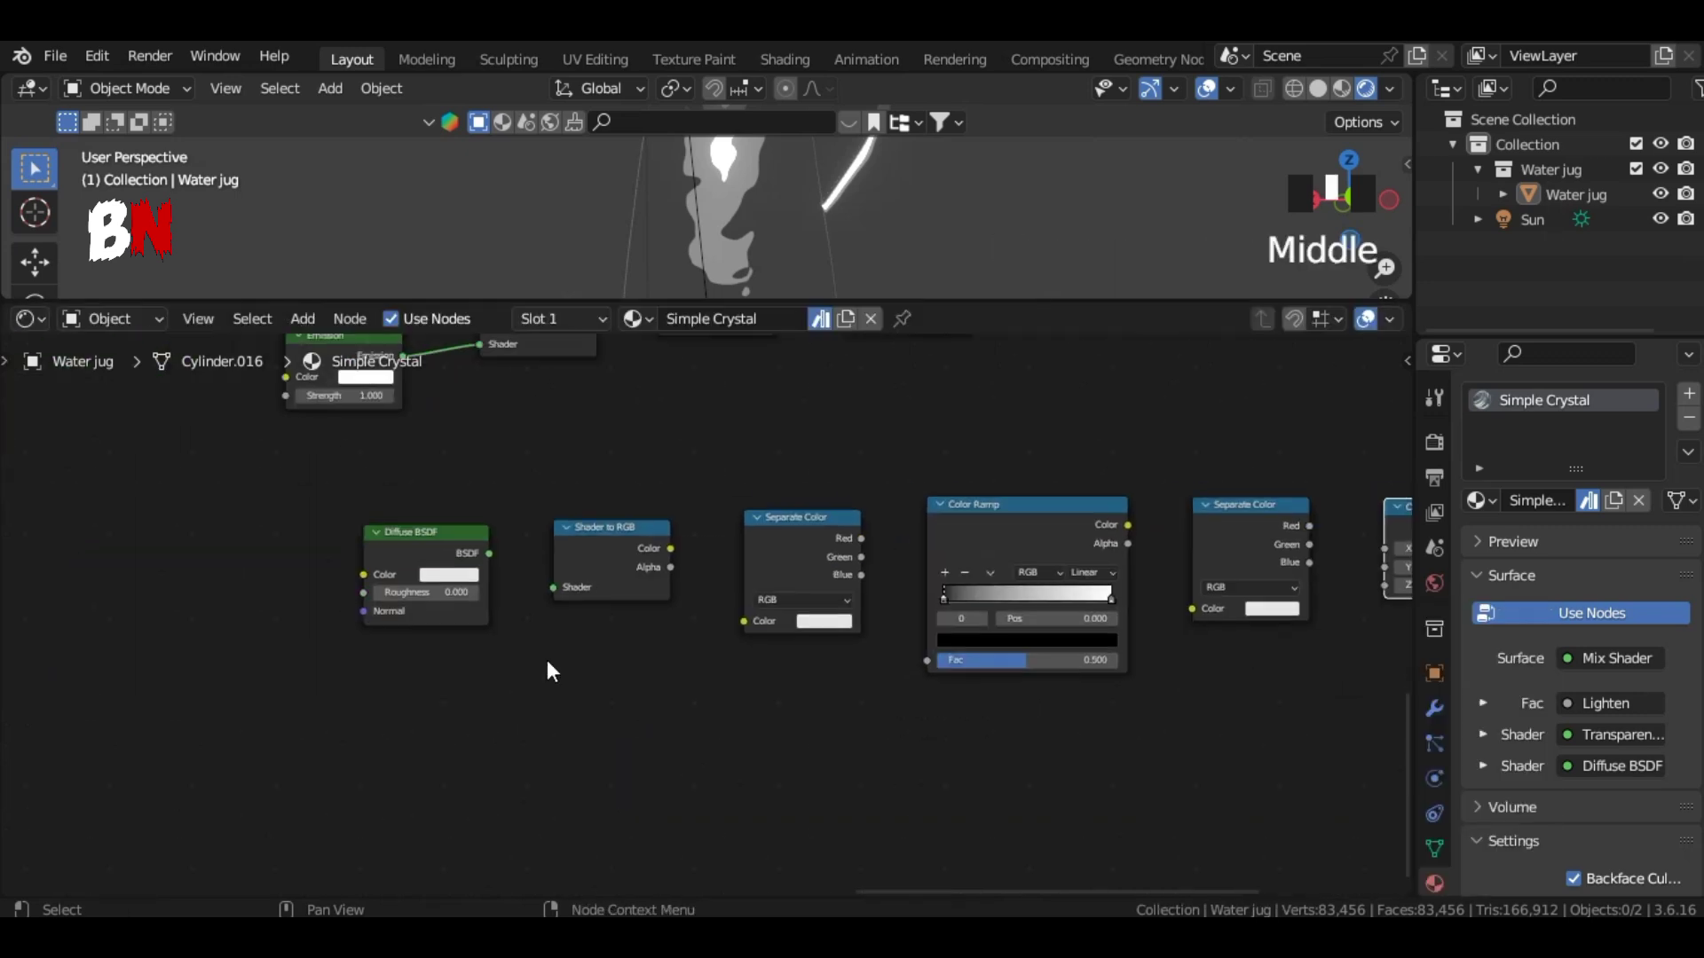
{"action": "scroll", "coordinate": [547, 659], "scroll_direction": "up", "scroll_amount": 1}
{"action": "left_click_drag", "start_coordinate": [430, 533], "coordinate": [513, 578]}
{"action": "middle_click_drag", "start_coordinate": [660, 524], "coordinate": [575, 534]}
{"action": "left_click_drag", "start_coordinate": [576, 528], "coordinate": [668, 618]}
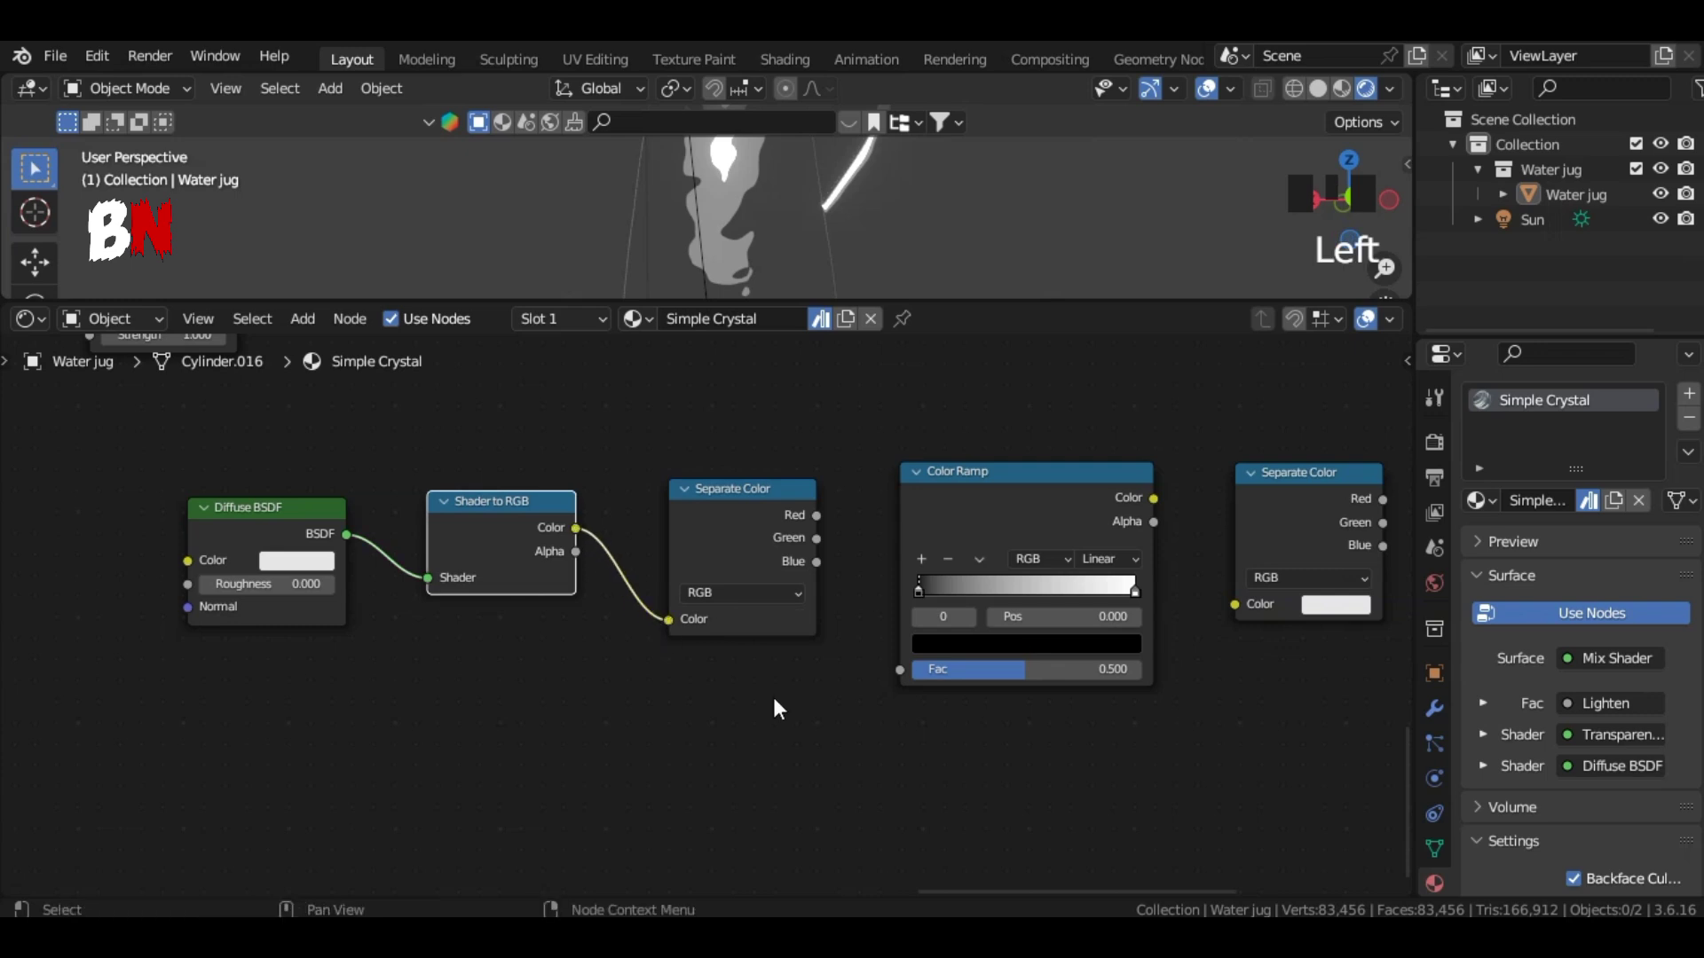
{"action": "middle_click_drag", "start_coordinate": [772, 693], "coordinate": [695, 680]}
{"action": "left_click_drag", "start_coordinate": [476, 516], "coordinate": [801, 657]}
Step: Link the first Separate Color's Red and Green to Combine XYZ's X and Y, the second's Blue to Z, and the Color Ramp to the second Separate Color
{"action": "middle_click_drag", "start_coordinate": [826, 693], "coordinate": [585, 682]}
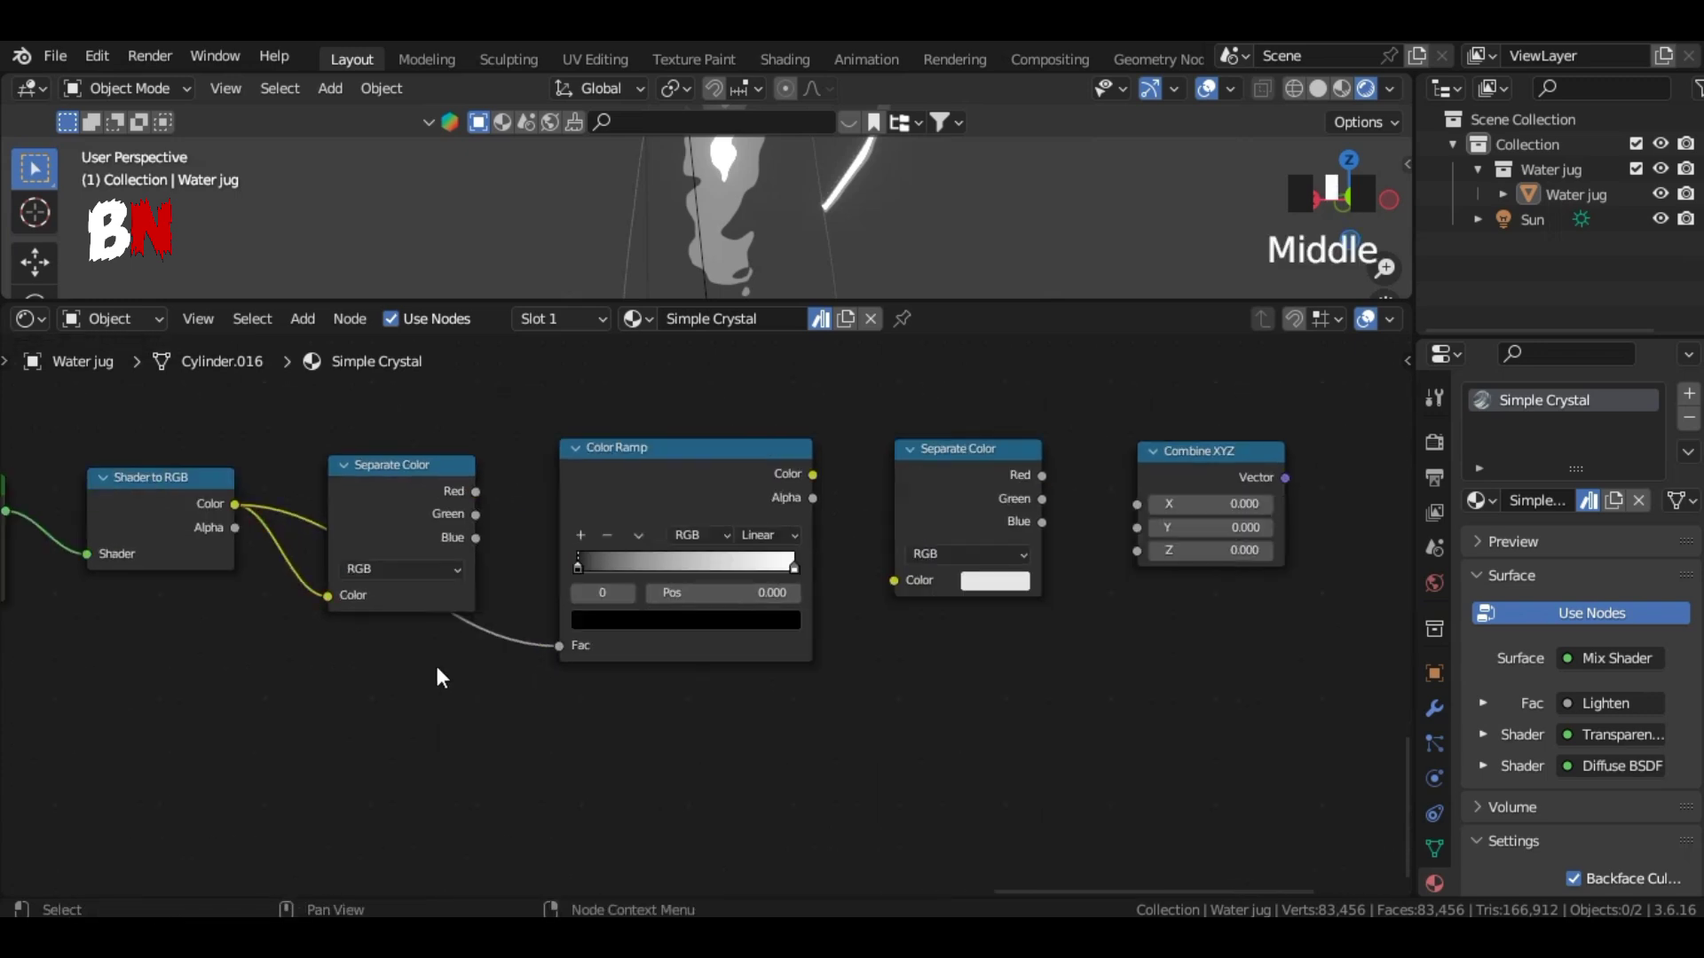
{"action": "left_click_drag", "start_coordinate": [477, 490], "coordinate": [907, 513]}
{"action": "left_click_drag", "start_coordinate": [1131, 501], "coordinate": [1137, 504]}
{"action": "left_click_drag", "start_coordinate": [477, 514], "coordinate": [1137, 527]}
{"action": "left_click_drag", "start_coordinate": [1041, 522], "coordinate": [1136, 550]}
{"action": "left_click_drag", "start_coordinate": [813, 475], "coordinate": [893, 581]}
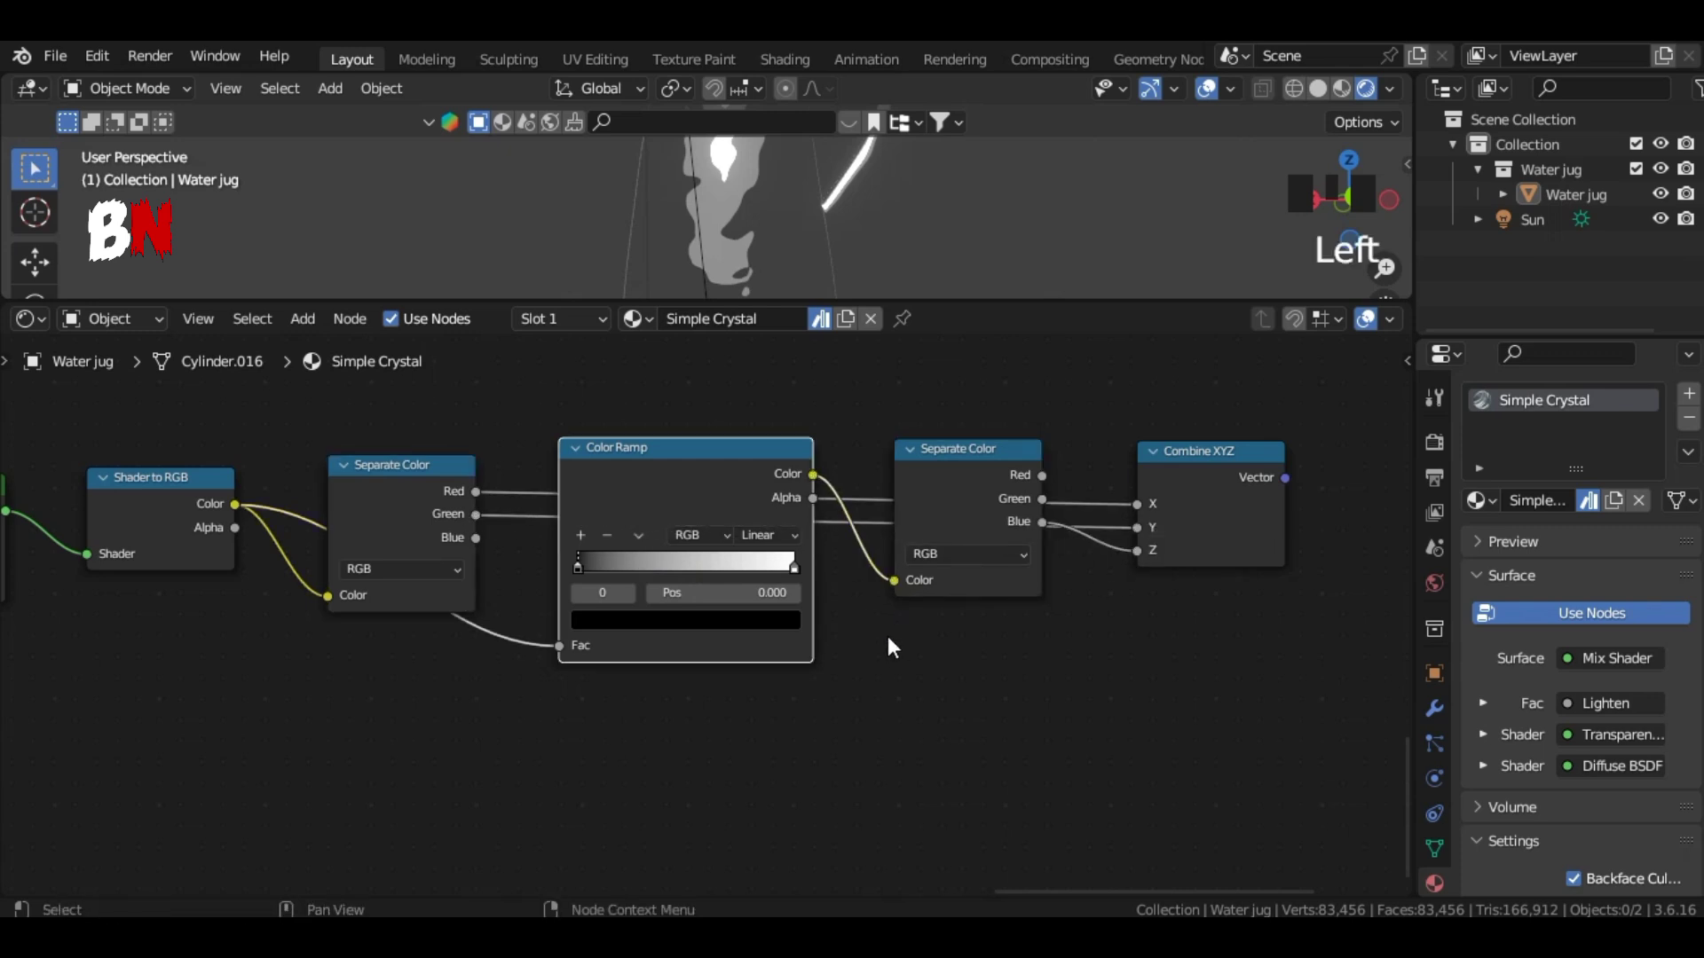
Step: Set the lower Color Ramp to Constant interpolation with its white stop at 0.236
{"action": "scroll", "coordinate": [885, 621], "scroll_direction": "up", "scroll_amount": 3}
{"action": "left_click", "coordinate": [812, 514]}
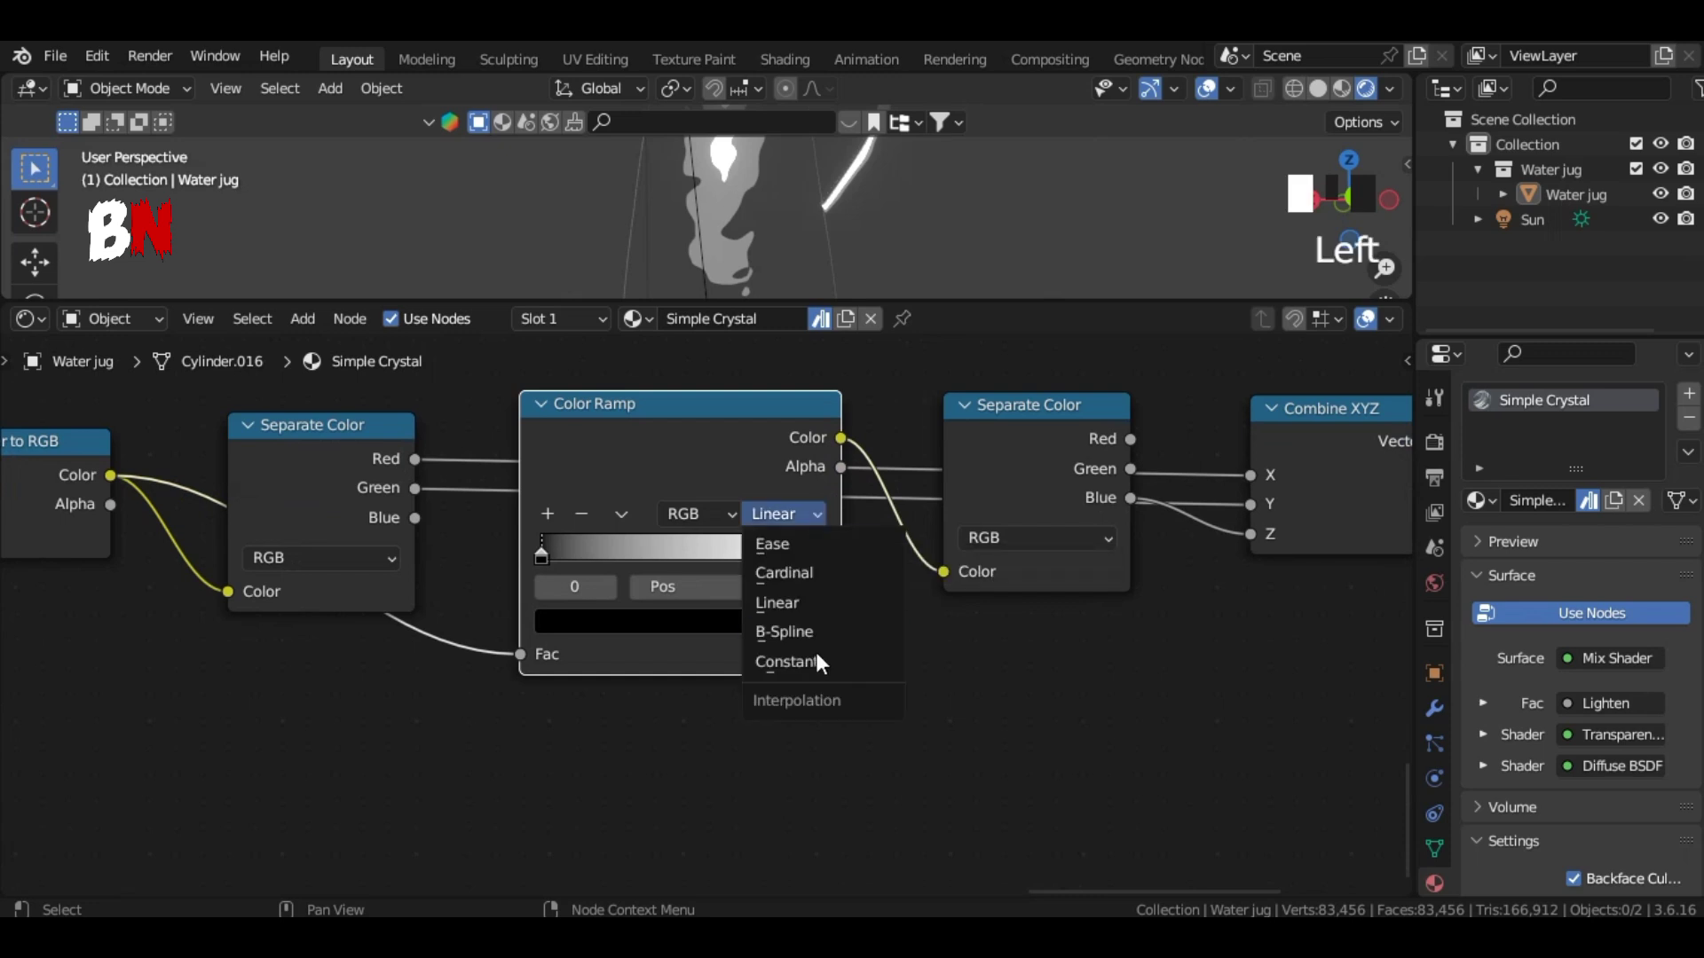
{"action": "left_click", "coordinate": [812, 655]}
{"action": "left_click_drag", "start_coordinate": [821, 557], "coordinate": [604, 565]}
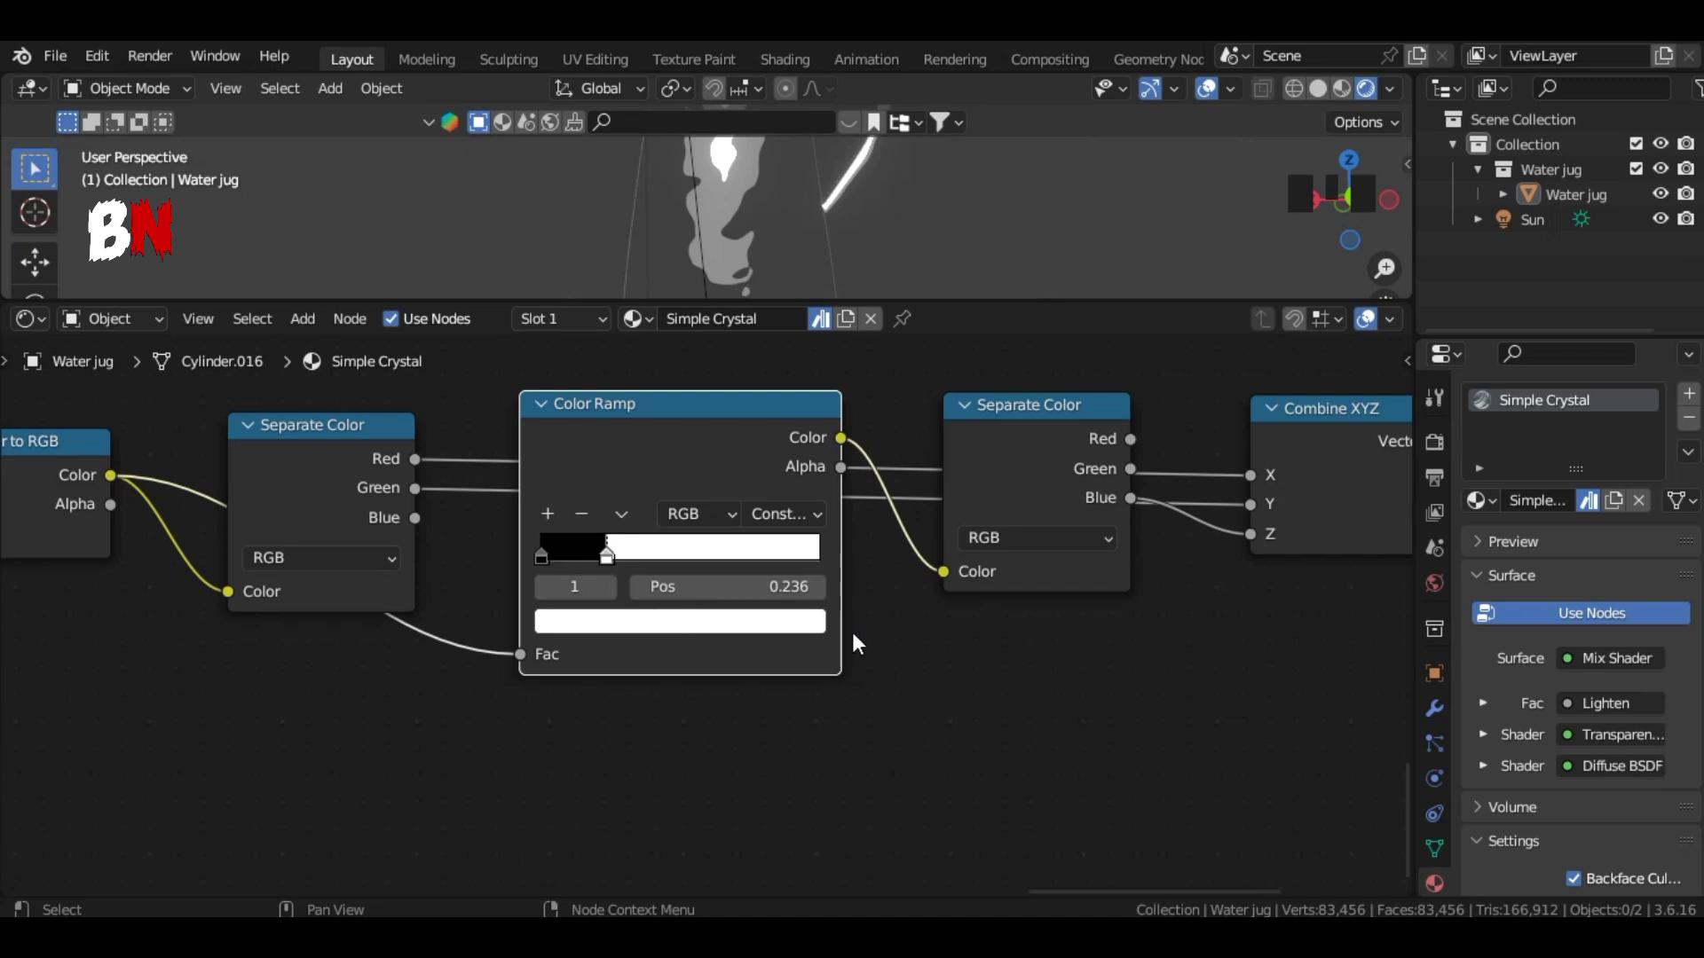
Step: Switch both Separate Color nodes from RGB to HSV mode
{"action": "left_click", "coordinate": [322, 557]}
{"action": "left_click", "coordinate": [319, 609]}
{"action": "middle_click_drag", "start_coordinate": [920, 723], "coordinate": [639, 723]}
{"action": "left_click", "coordinate": [838, 552]}
Step: Move the whole new node chain, from Diffuse BSDF to Combine XYZ, up close beneath the main shader nodes
{"action": "scroll", "coordinate": [810, 696], "scroll_direction": "down", "scroll_amount": 5}
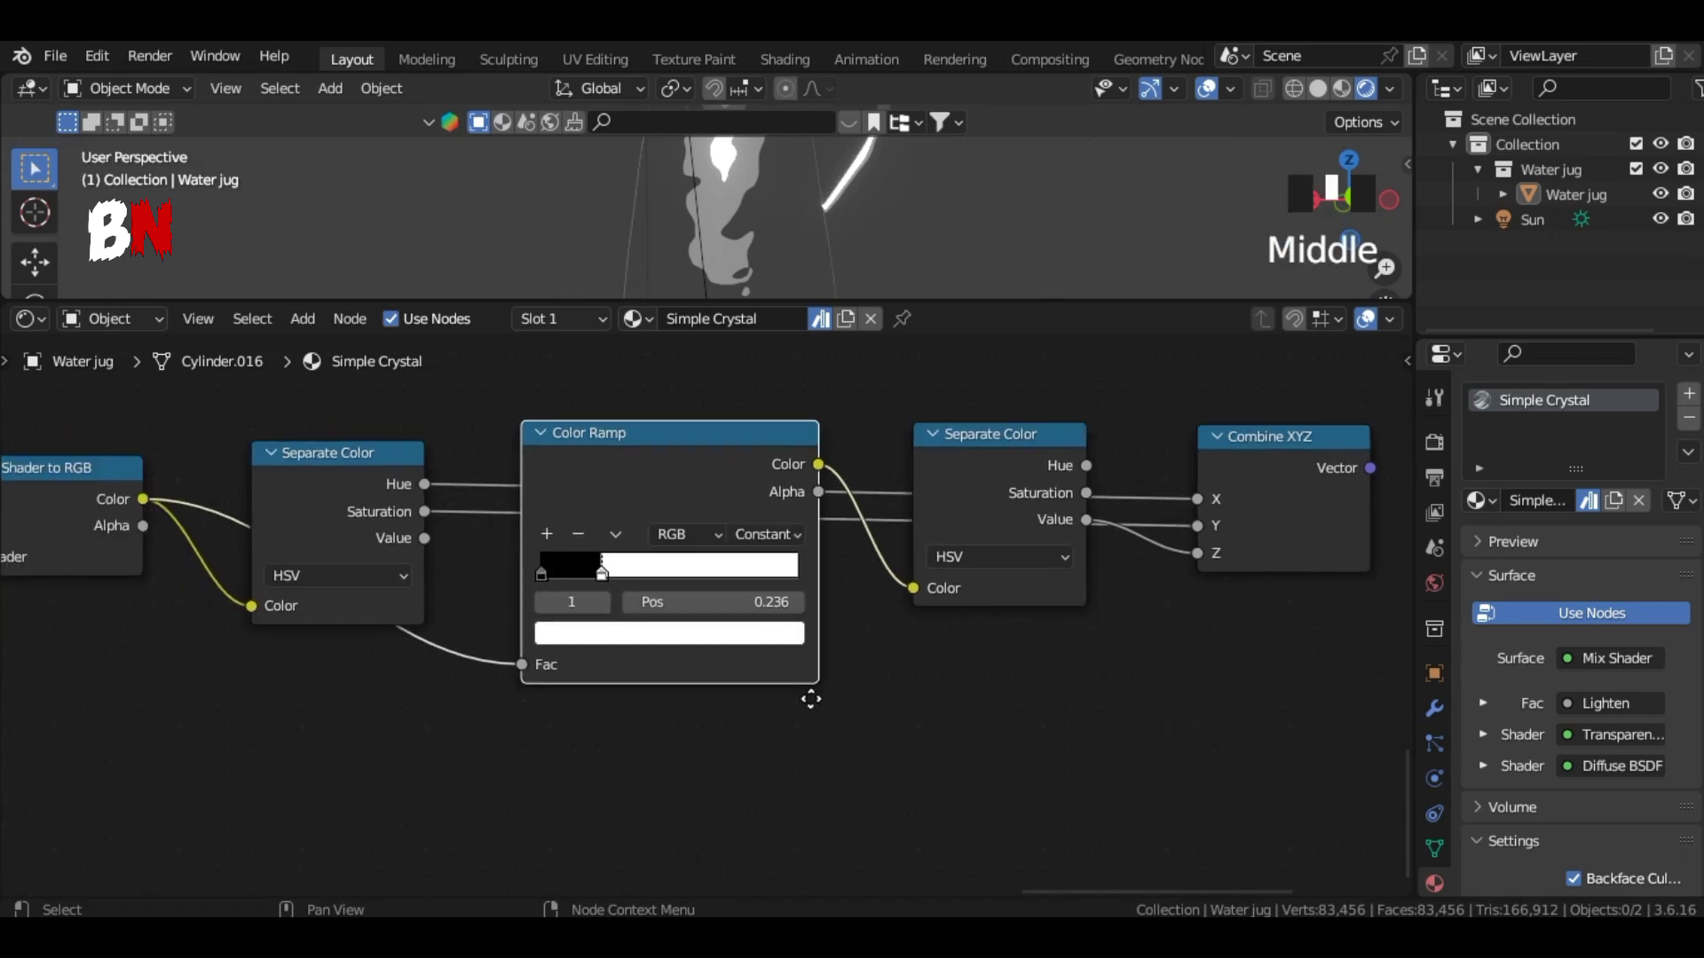
{"action": "left_click_drag", "start_coordinate": [706, 649], "coordinate": [779, 573]}
{"action": "scroll", "coordinate": [781, 577], "scroll_direction": "down", "scroll_amount": 1}
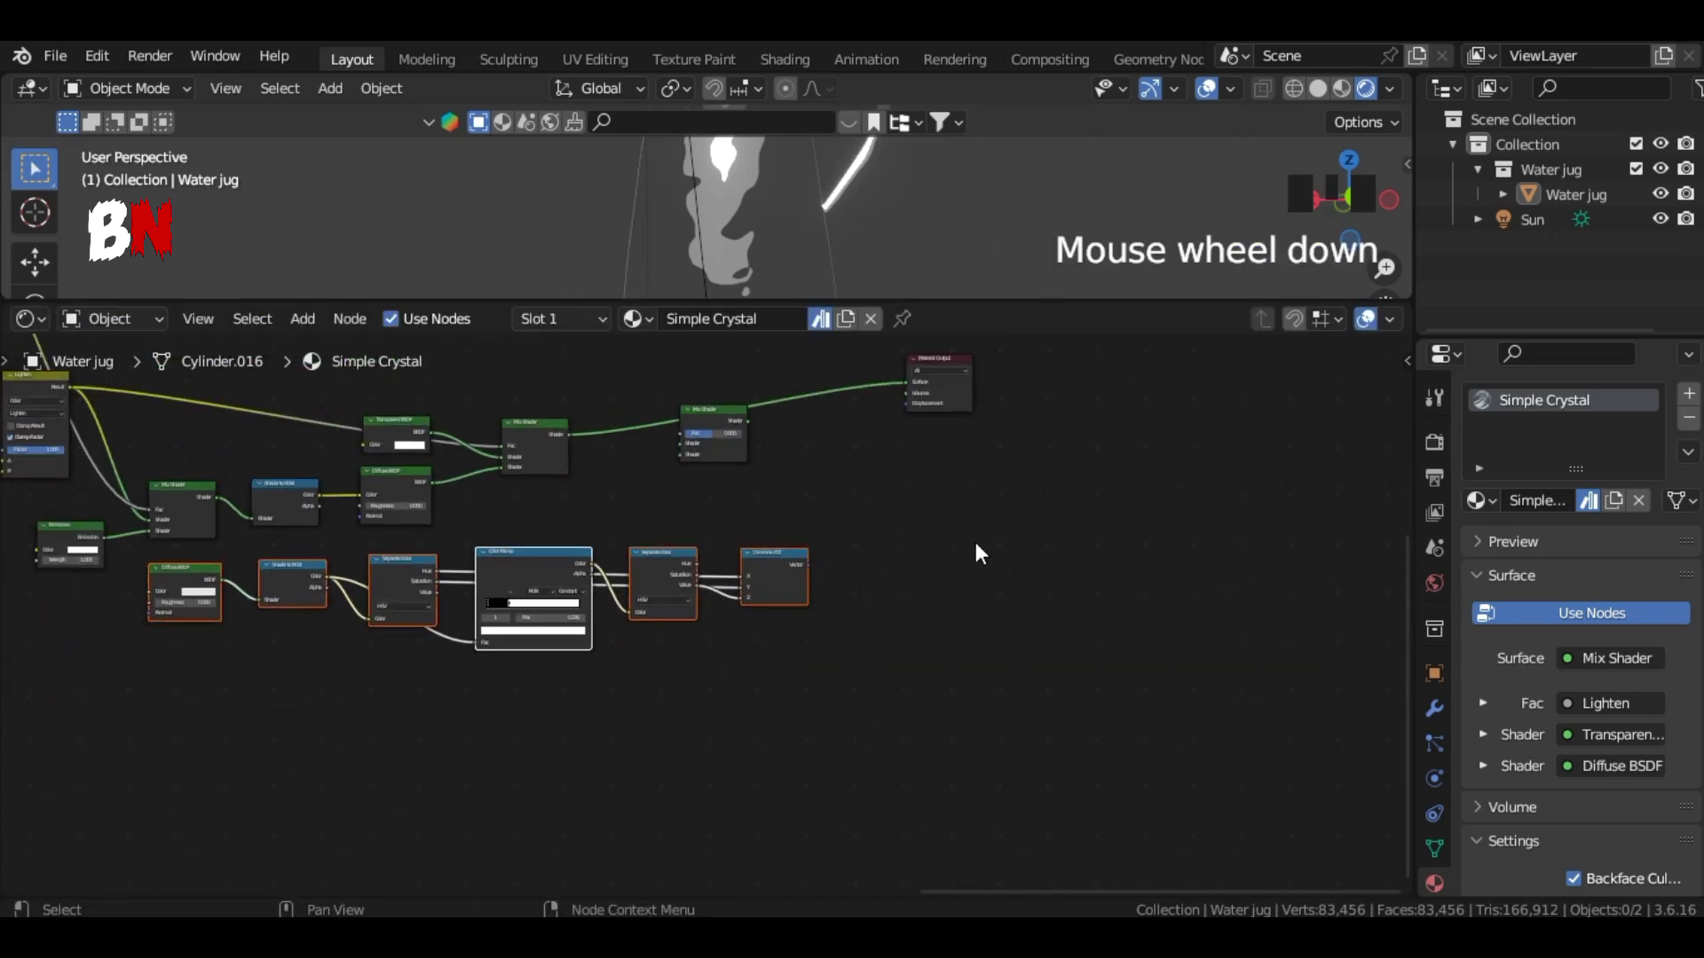
Step: Link the Combine XYZ vector to the final Mix Shader's second Shader input, its output to Material Output's Surface, and set Fac to 0
{"action": "scroll", "coordinate": [983, 532], "scroll_direction": "up", "scroll_amount": 6}
{"action": "middle_click_drag", "start_coordinate": [986, 519], "coordinate": [826, 606]}
{"action": "left_click", "coordinate": [703, 607]}
{"action": "left_click_drag", "start_coordinate": [168, 472], "coordinate": [628, 519]}
{"action": "left_click_drag", "start_coordinate": [781, 353], "coordinate": [802, 466]}
{"action": "left_click", "coordinate": [624, 484]}
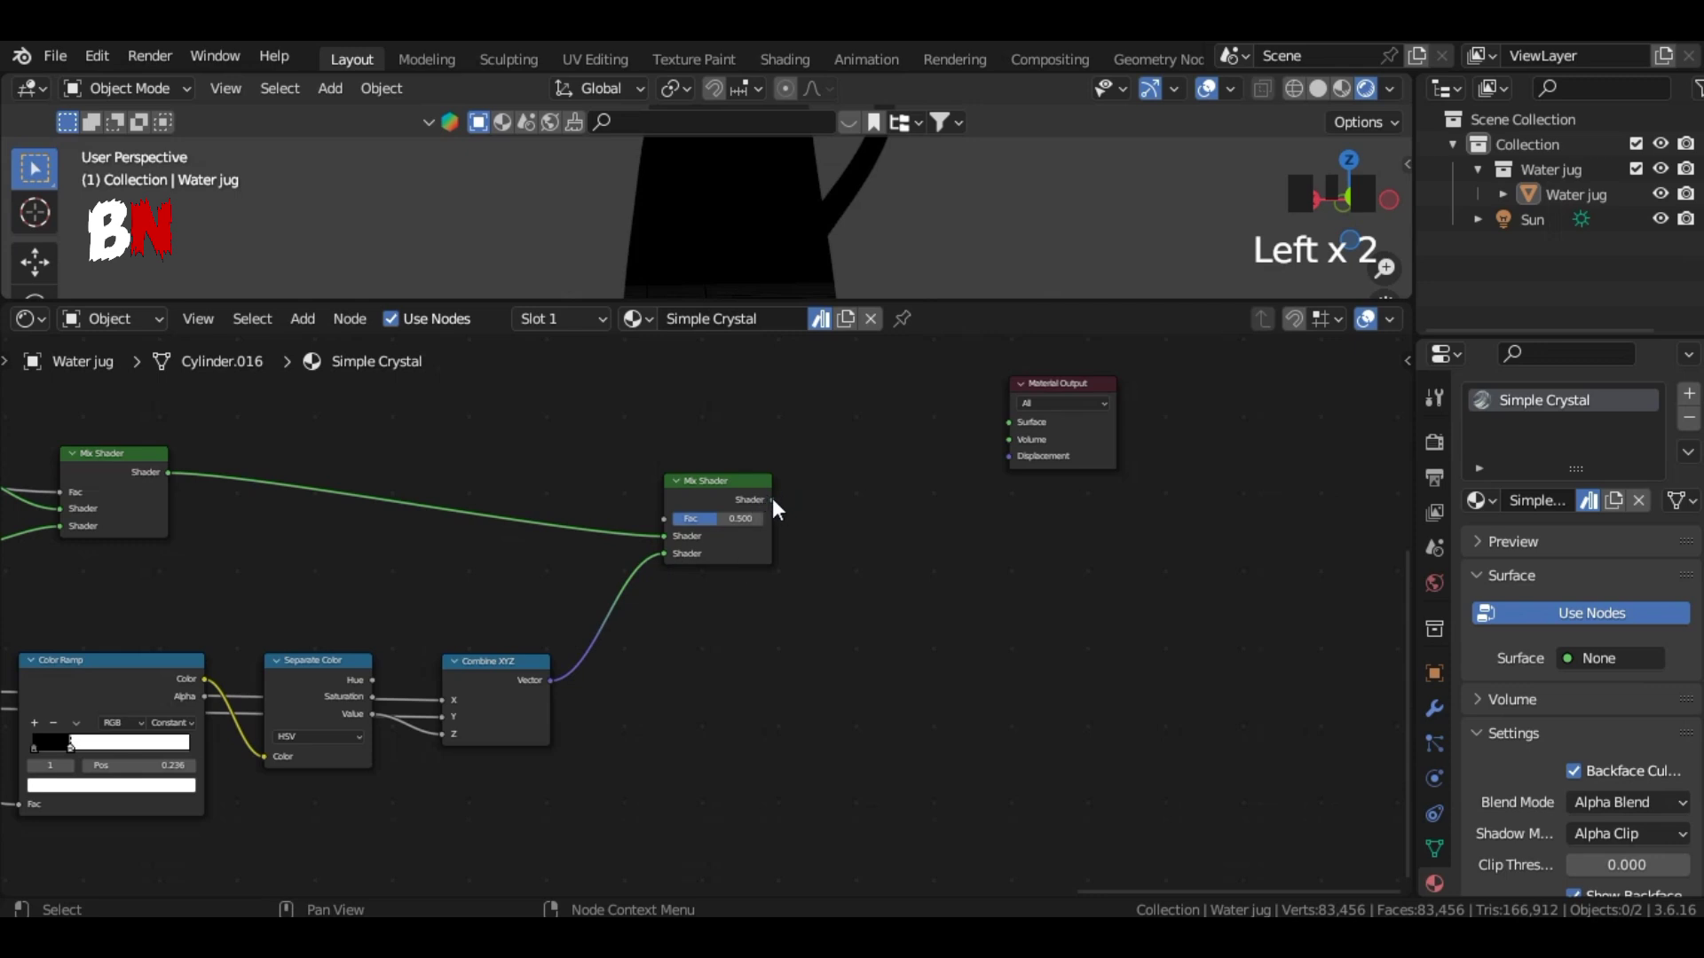
{"action": "left_click_drag", "start_coordinate": [978, 424], "coordinate": [981, 426]}
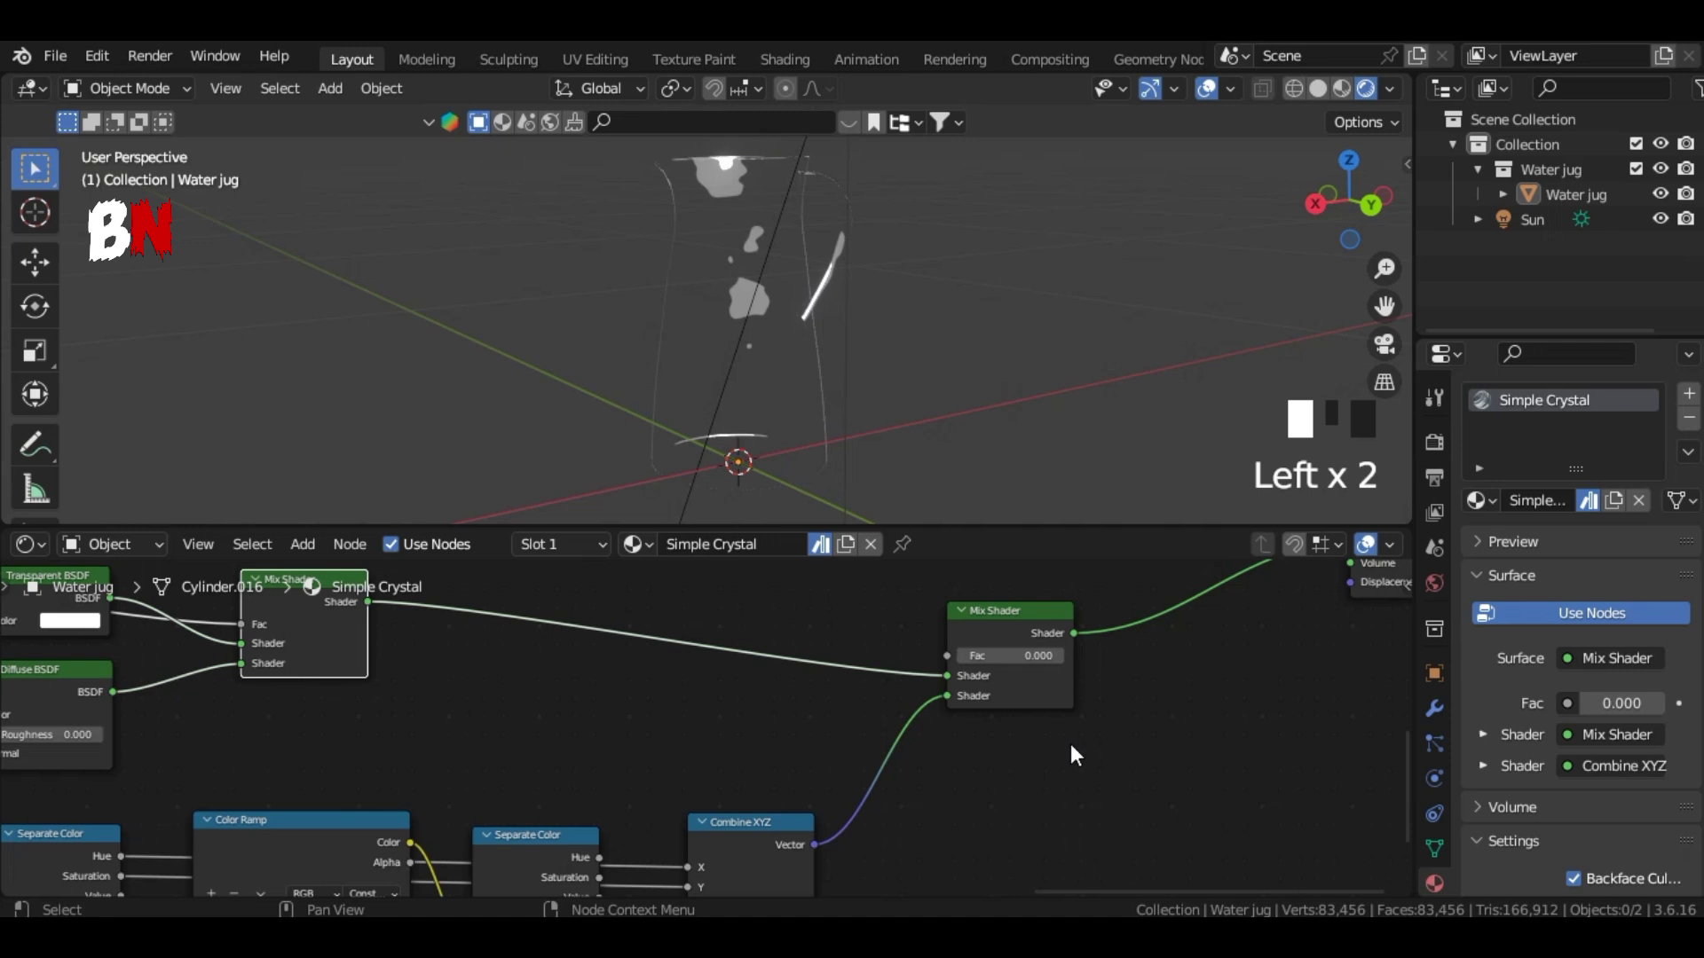
Step: Turn off the fake user for the Simple Crystal material
{"action": "scroll", "coordinate": [1070, 744], "scroll_direction": "down", "scroll_amount": 3}
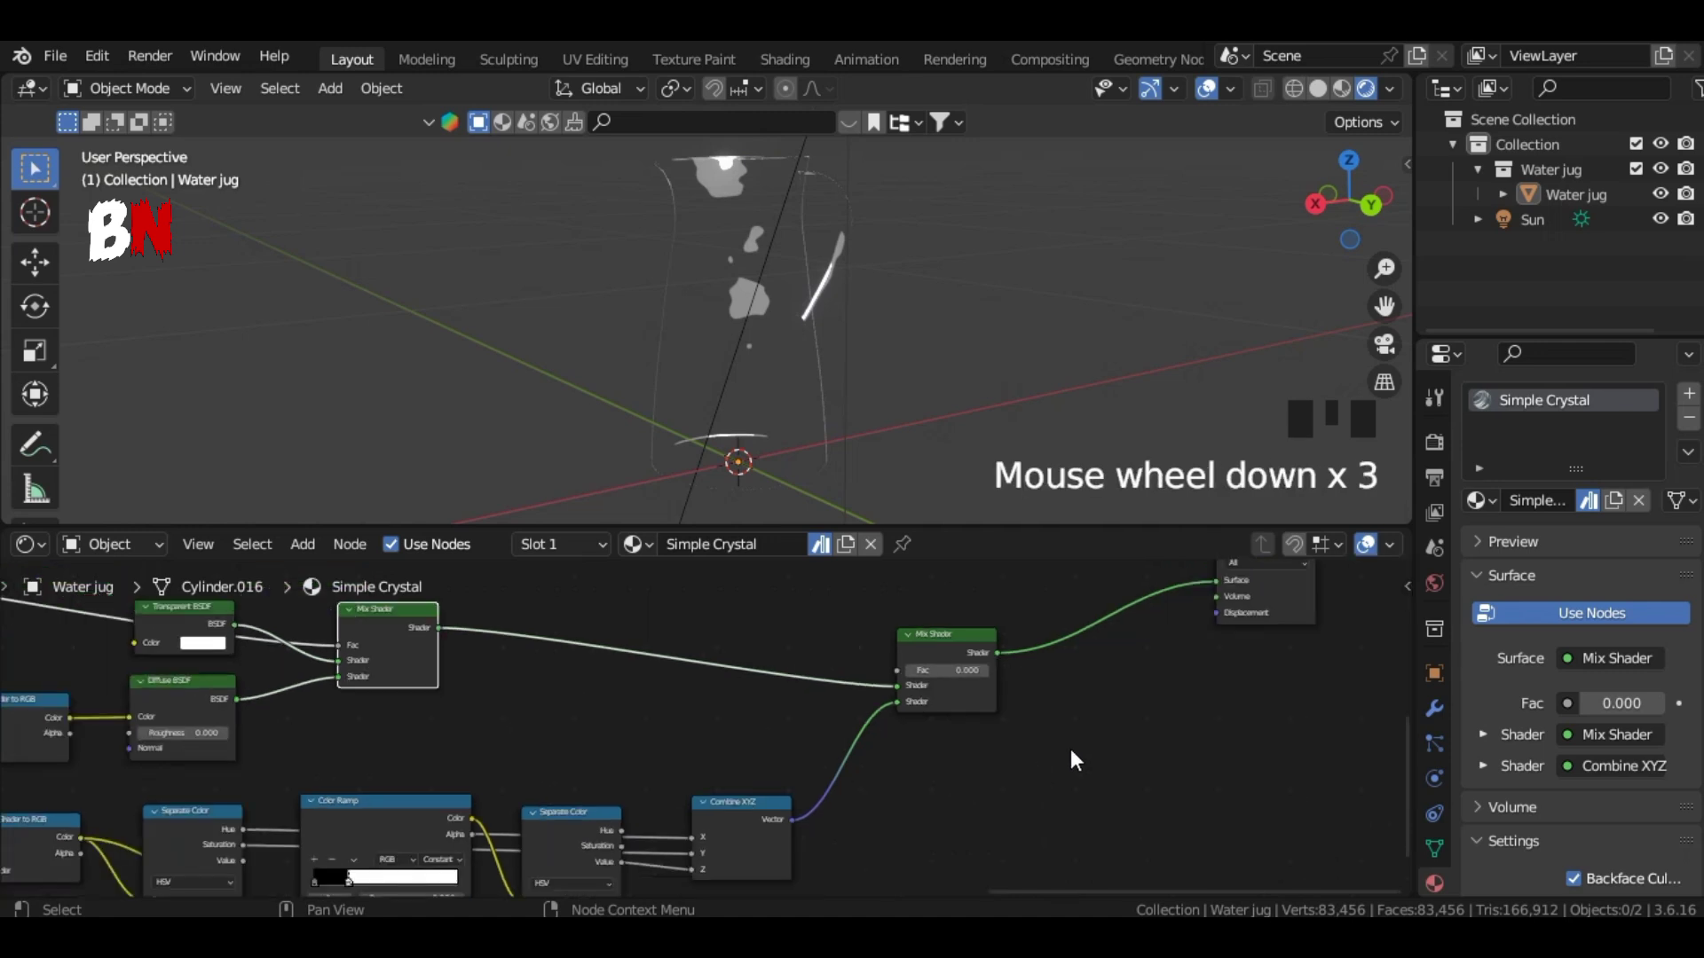
{"action": "middle_click_drag", "start_coordinate": [1070, 749], "coordinate": [1241, 746]}
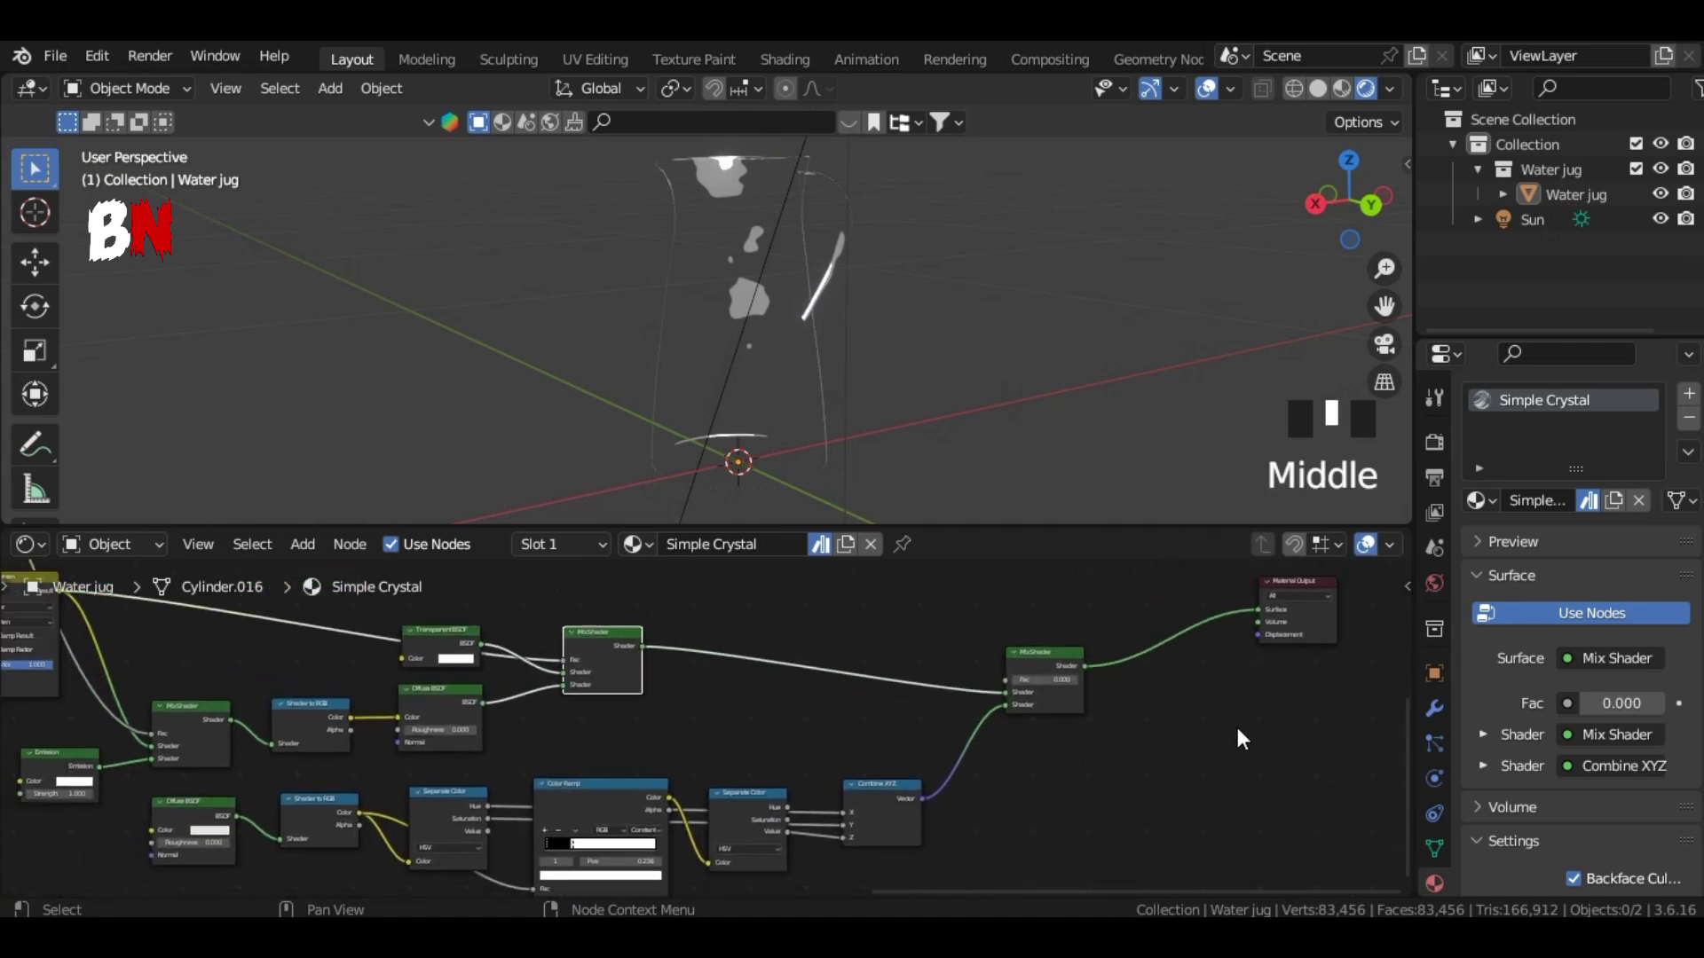
{"action": "left_click", "coordinate": [820, 544]}
Step: Set the Factor of the Lighten node combining the reflections to 1.000 and the following Emission node's Strength to 6.000
{"action": "middle_click_drag", "start_coordinate": [566, 741], "coordinate": [1008, 745]}
{"action": "scroll", "coordinate": [544, 780], "scroll_direction": "up", "scroll_amount": 7}
{"action": "scroll", "coordinate": [536, 756], "scroll_direction": "up", "scroll_amount": 3}
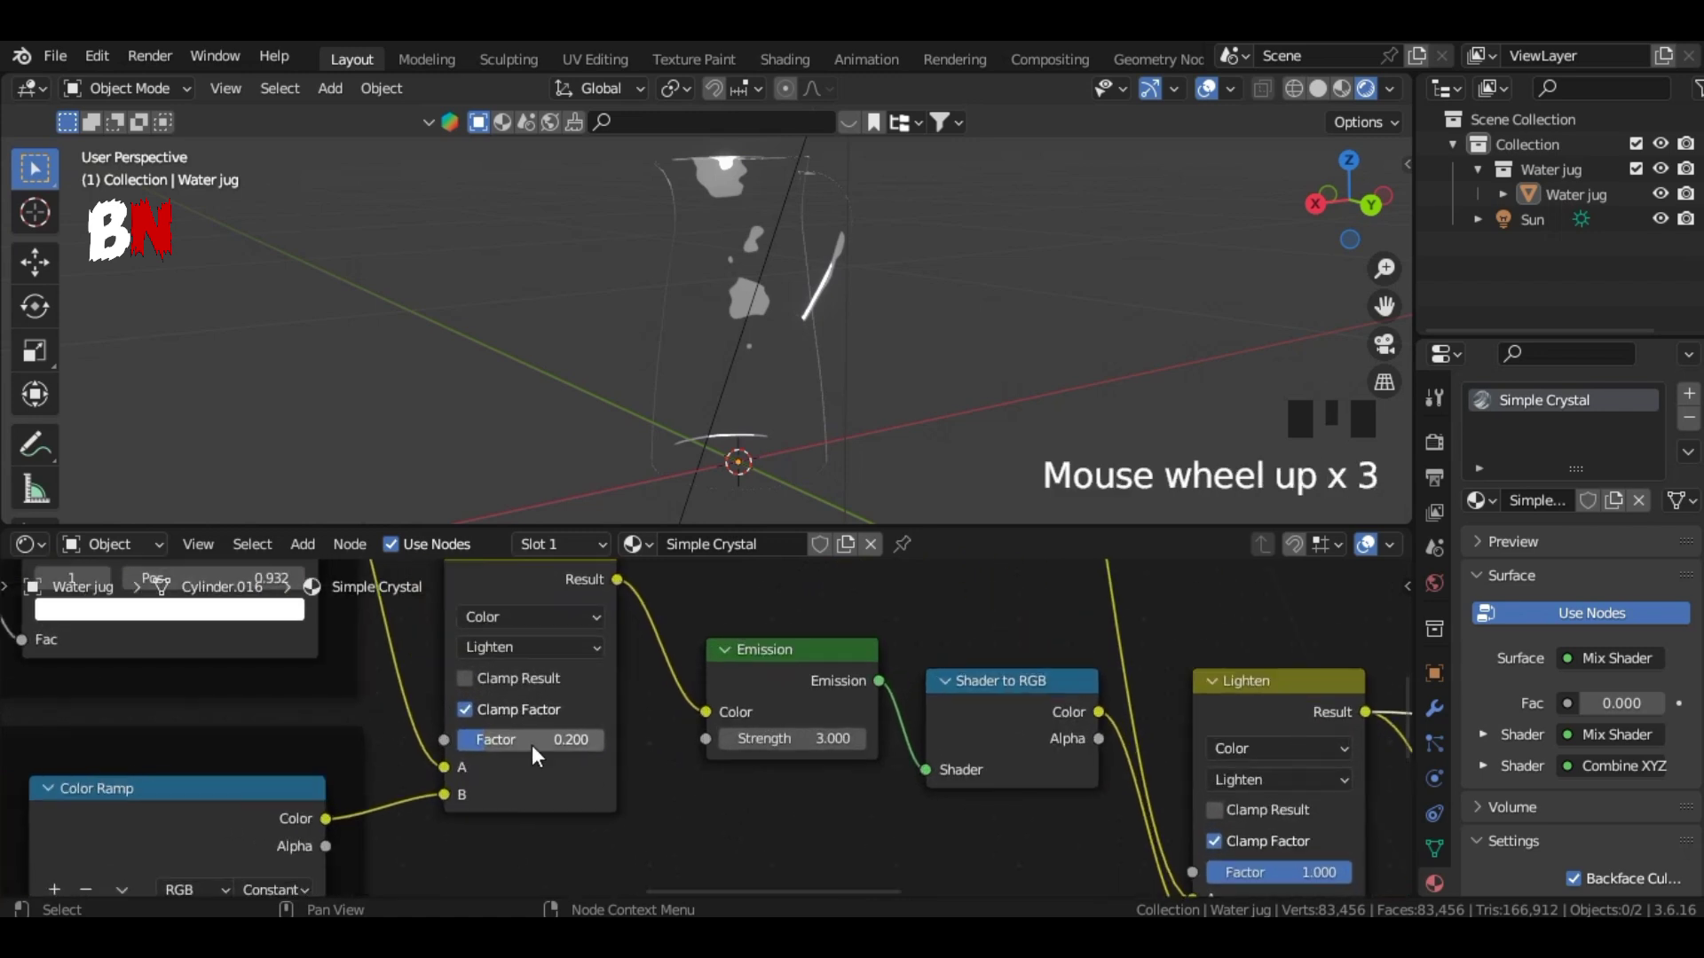
{"action": "left_click_drag", "start_coordinate": [536, 756], "coordinate": [612, 756]}
{"action": "left_click_drag", "start_coordinate": [792, 738], "coordinate": [852, 738]}
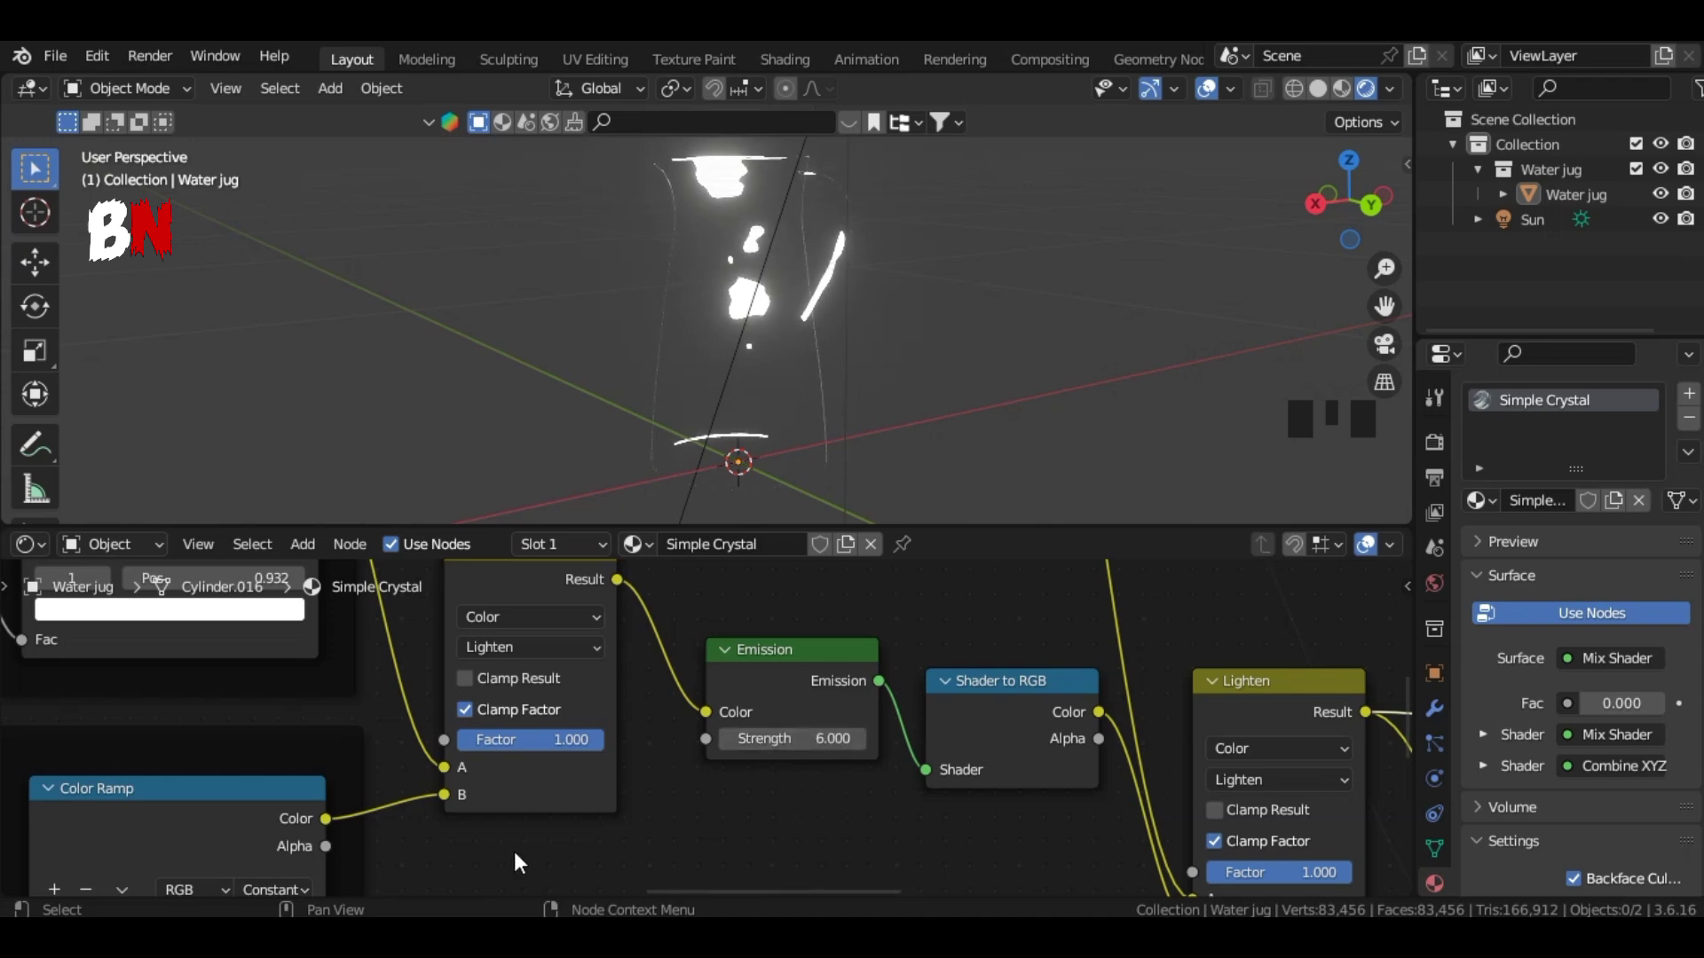
Step: Examine the reflection nodes and the jug's sun reflections from another viewing angle
{"action": "scroll", "coordinate": [520, 862], "scroll_direction": "down", "scroll_amount": 7}
{"action": "middle_click_drag", "start_coordinate": [520, 863], "coordinate": [786, 914]}
{"action": "scroll", "coordinate": [401, 789], "scroll_direction": "up", "scroll_amount": 5}
{"action": "scroll", "coordinate": [337, 733], "scroll_direction": "up", "scroll_amount": 3}
{"action": "middle_click_drag", "start_coordinate": [401, 789], "coordinate": [595, 737]}
{"action": "mouse_move", "coordinate": [450, 751]}
{"action": "left_mouse_down"}
{"action": "mouse_move", "coordinate": [490, 770]}
{"action": "mouse_move", "coordinate": [329, 770]}
{"action": "mouse_move", "coordinate": [501, 770]}
{"action": "mouse_move", "coordinate": [437, 770]}
{"action": "left_mouse_up"}
{"action": "left_click", "coordinate": [450, 770]}
{"action": "left_click_drag", "start_coordinate": [1370, 222], "coordinate": [1409, 212]}
{"action": "scroll", "coordinate": [568, 803], "scroll_direction": "down", "scroll_amount": 5}
{"action": "middle_click_drag", "start_coordinate": [400, 839], "coordinate": [622, 840]}
{"action": "scroll", "coordinate": [1153, 754], "scroll_direction": "down", "scroll_amount": 8}
{"action": "middle_click_drag", "start_coordinate": [1243, 777], "coordinate": [981, 837]}
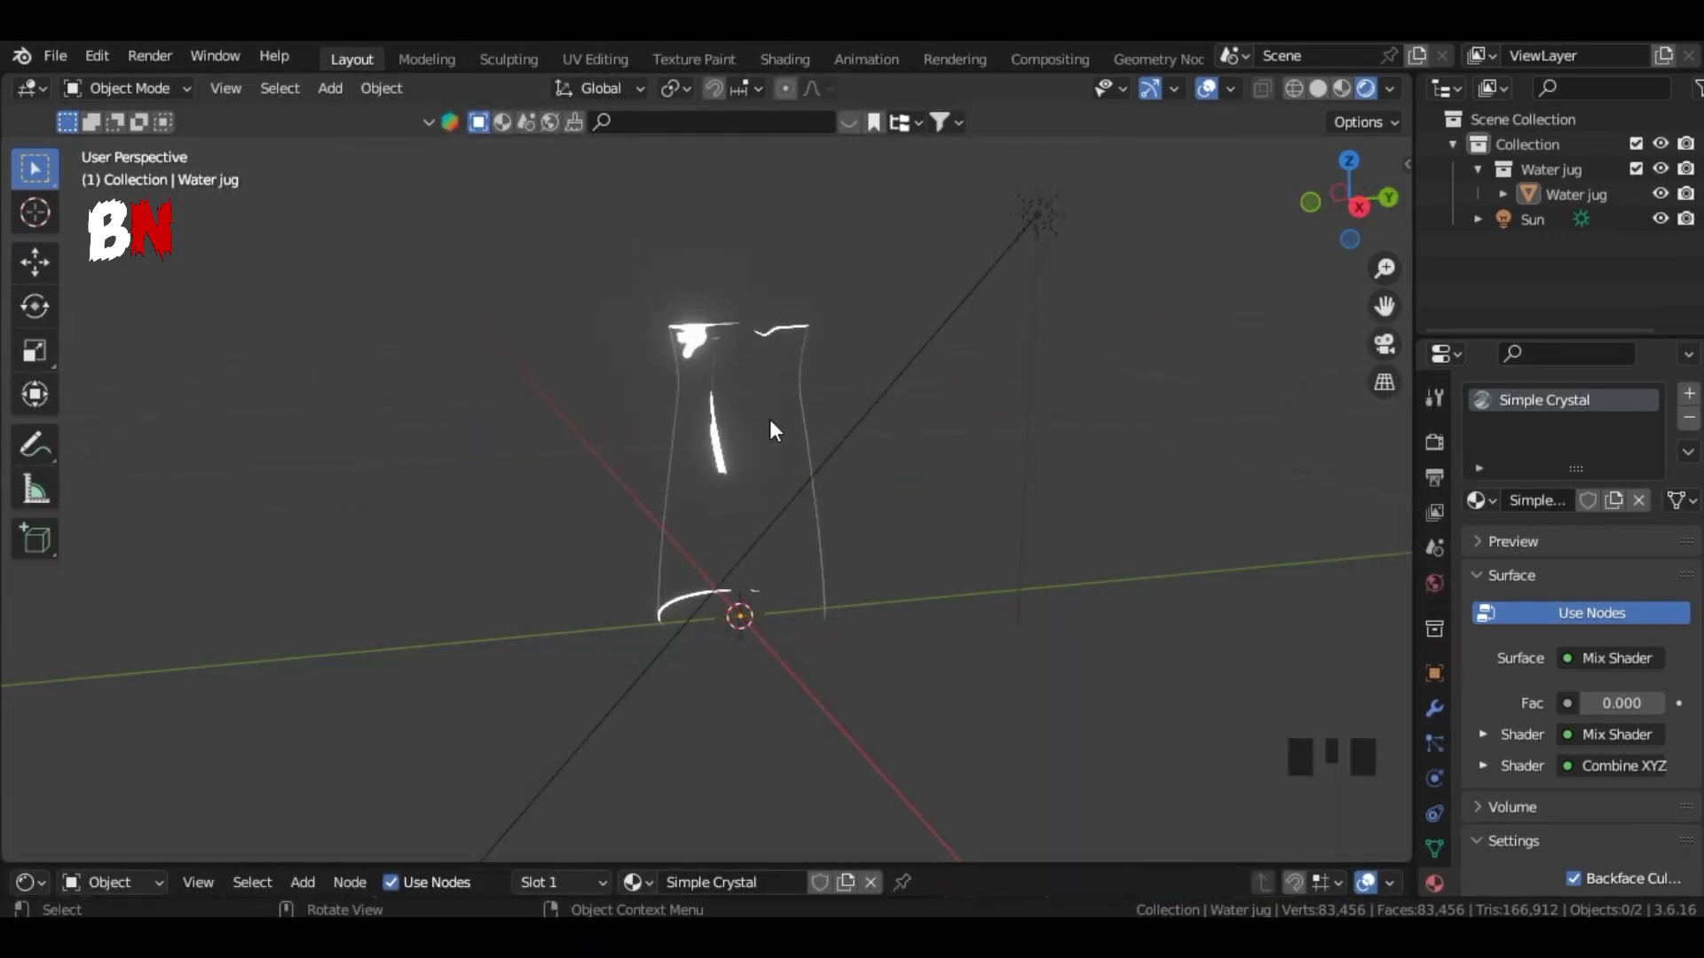
Step: Hide the water jug and add a UV sphere
{"action": "left_click", "coordinate": [770, 424]}
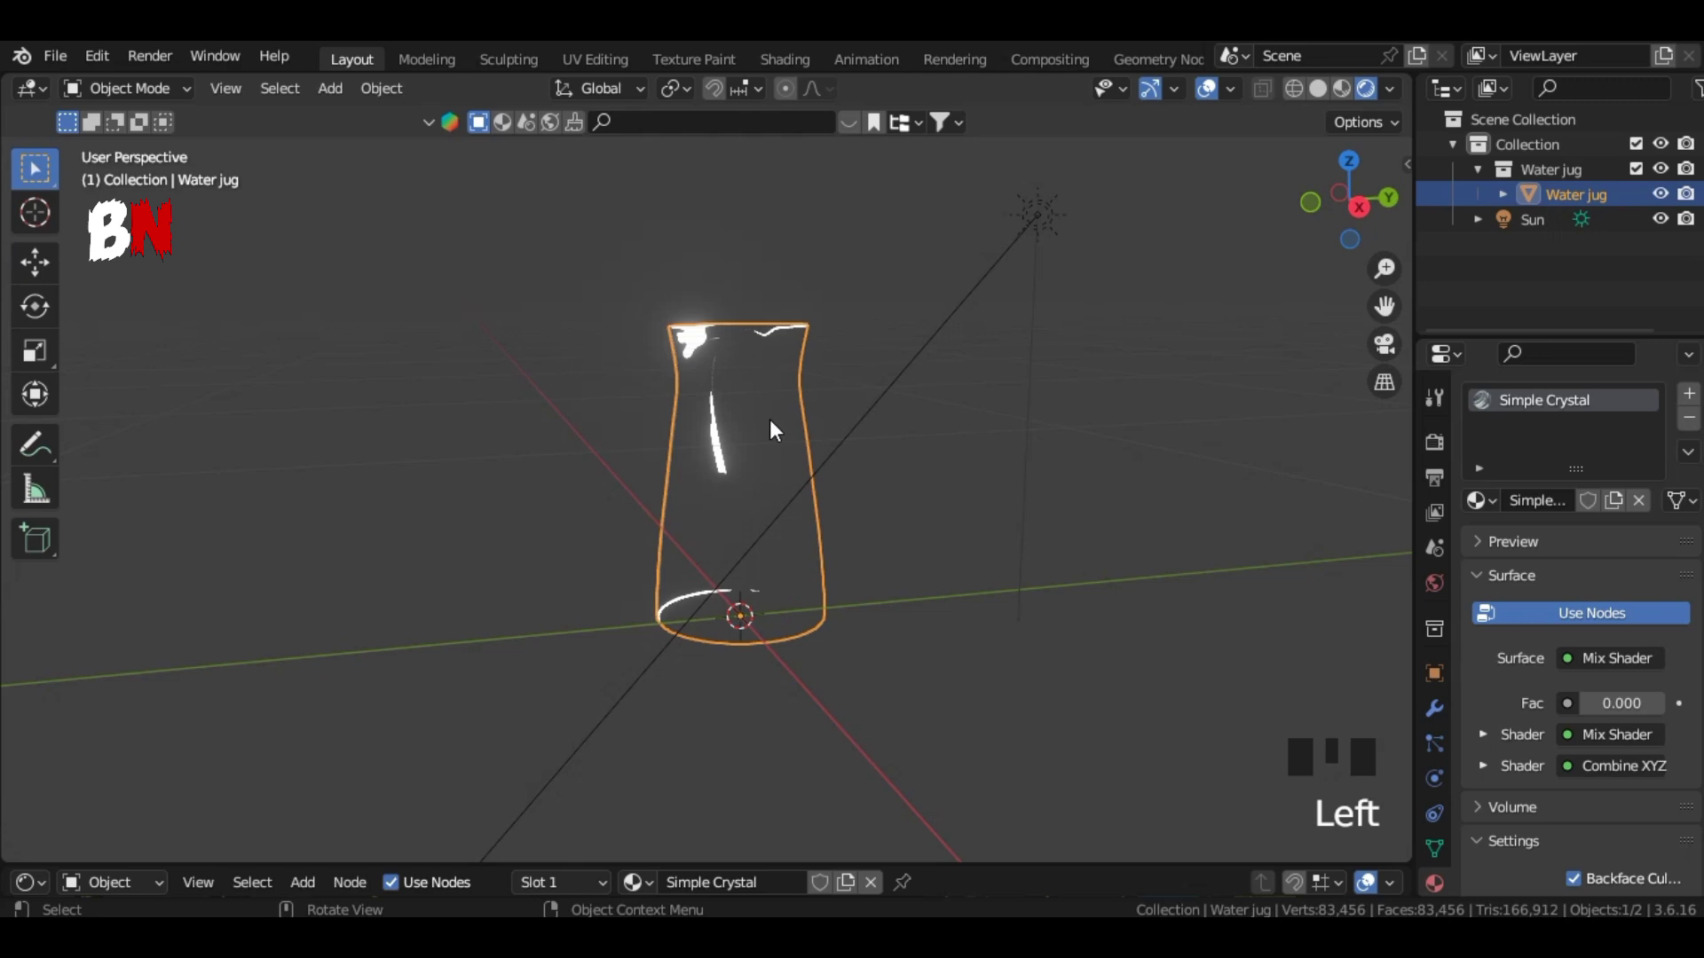
{"action": "key", "text": "h"}
{"action": "left_click", "coordinate": [1043, 479]}
{"action": "key", "text": "shift+a"}
{"action": "mouse_move", "coordinate": [972, 411]}
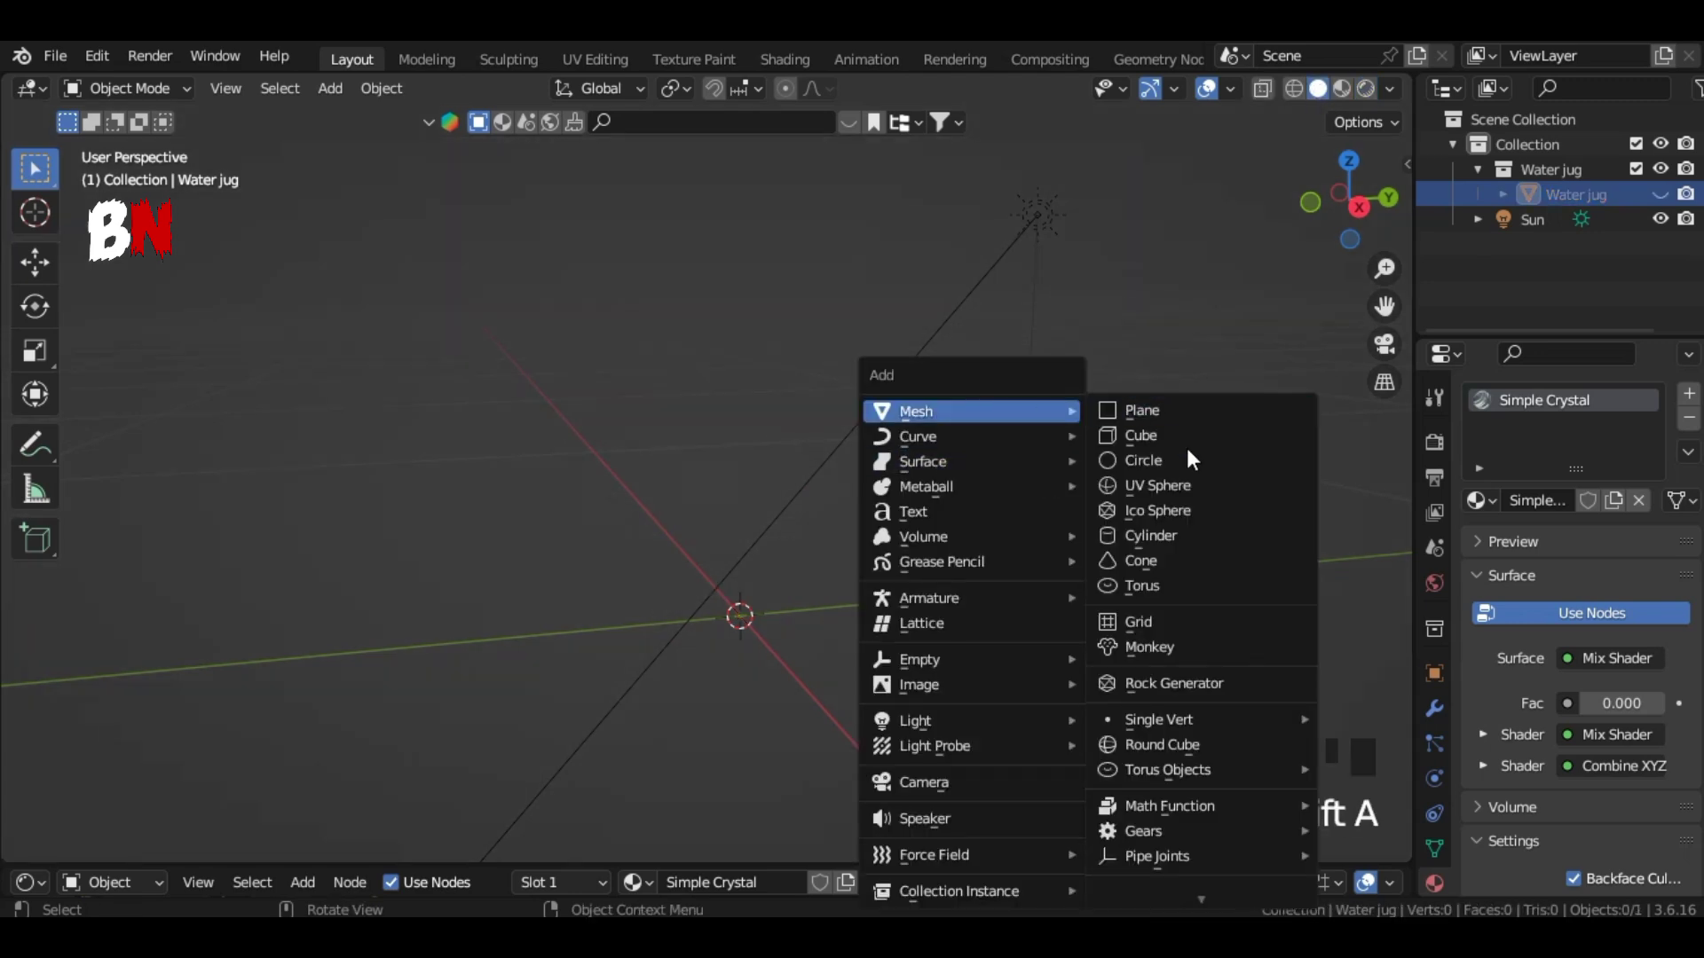
{"action": "left_click", "coordinate": [1192, 485]}
Step: Scale the sphere down to about 0.09, then by about 0.66 more while viewing it from the right
{"action": "key", "text": "s"}
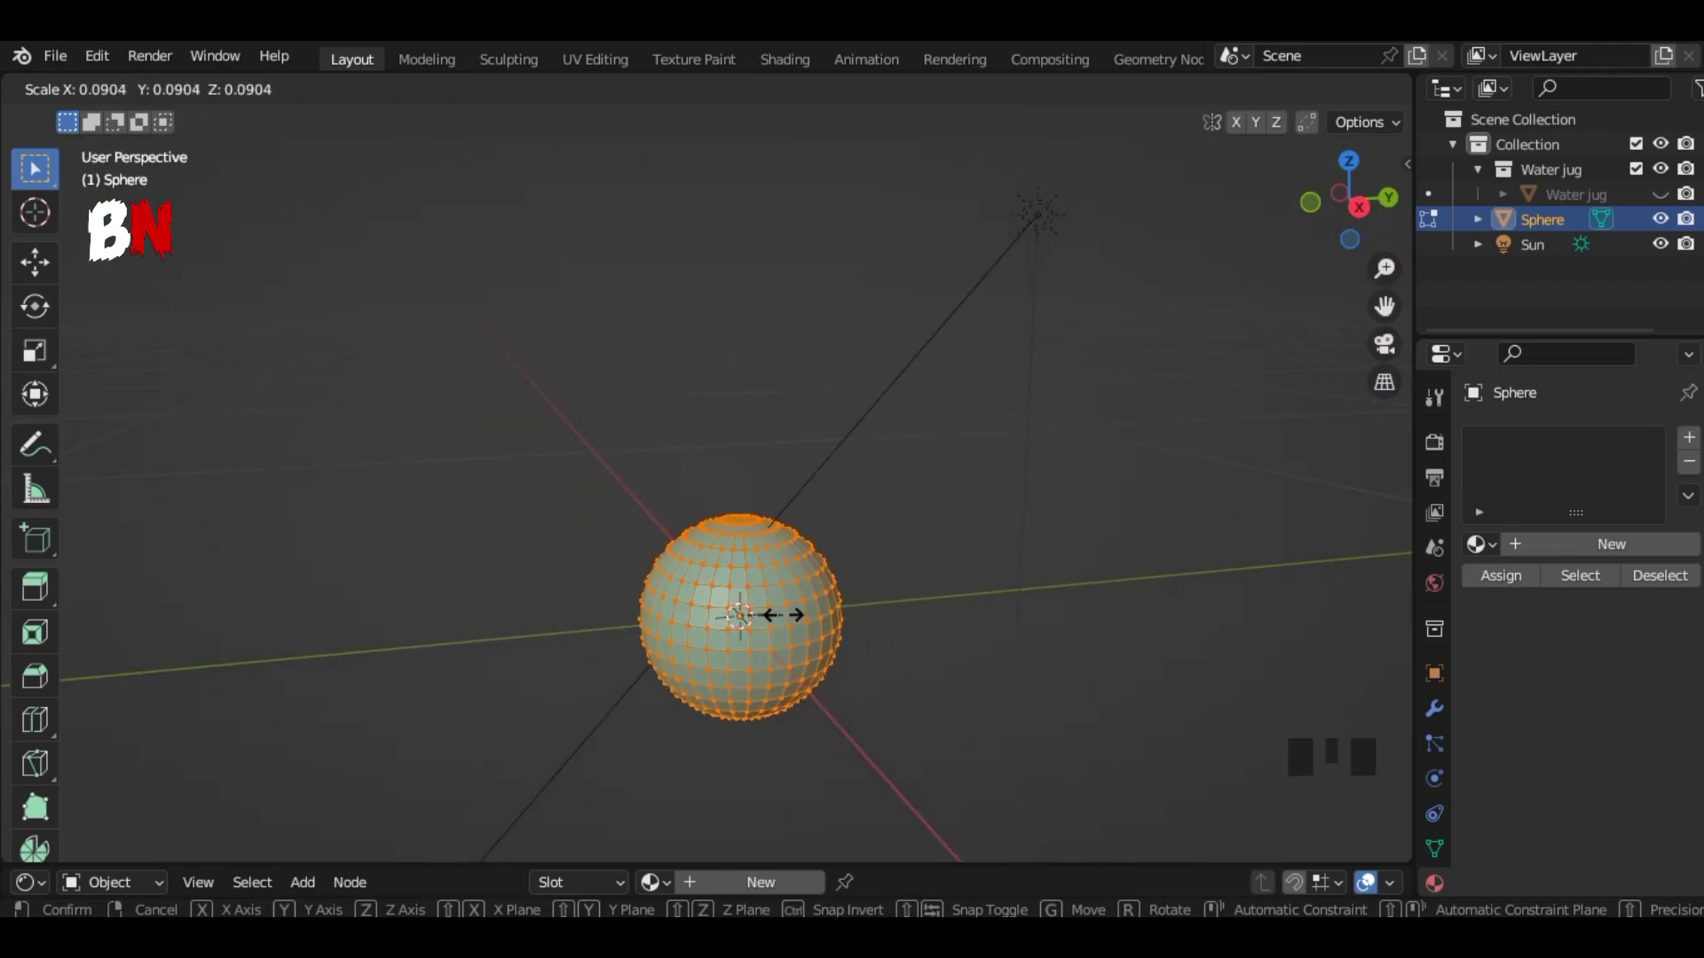
{"action": "left_click", "coordinate": [783, 615]}
{"action": "left_click", "coordinate": [1359, 207]}
{"action": "left_click_drag", "start_coordinate": [1384, 306], "coordinate": [1394, 137]}
{"action": "scroll", "coordinate": [1068, 423], "scroll_direction": "up", "scroll_amount": 4}
{"action": "key", "text": "s"}
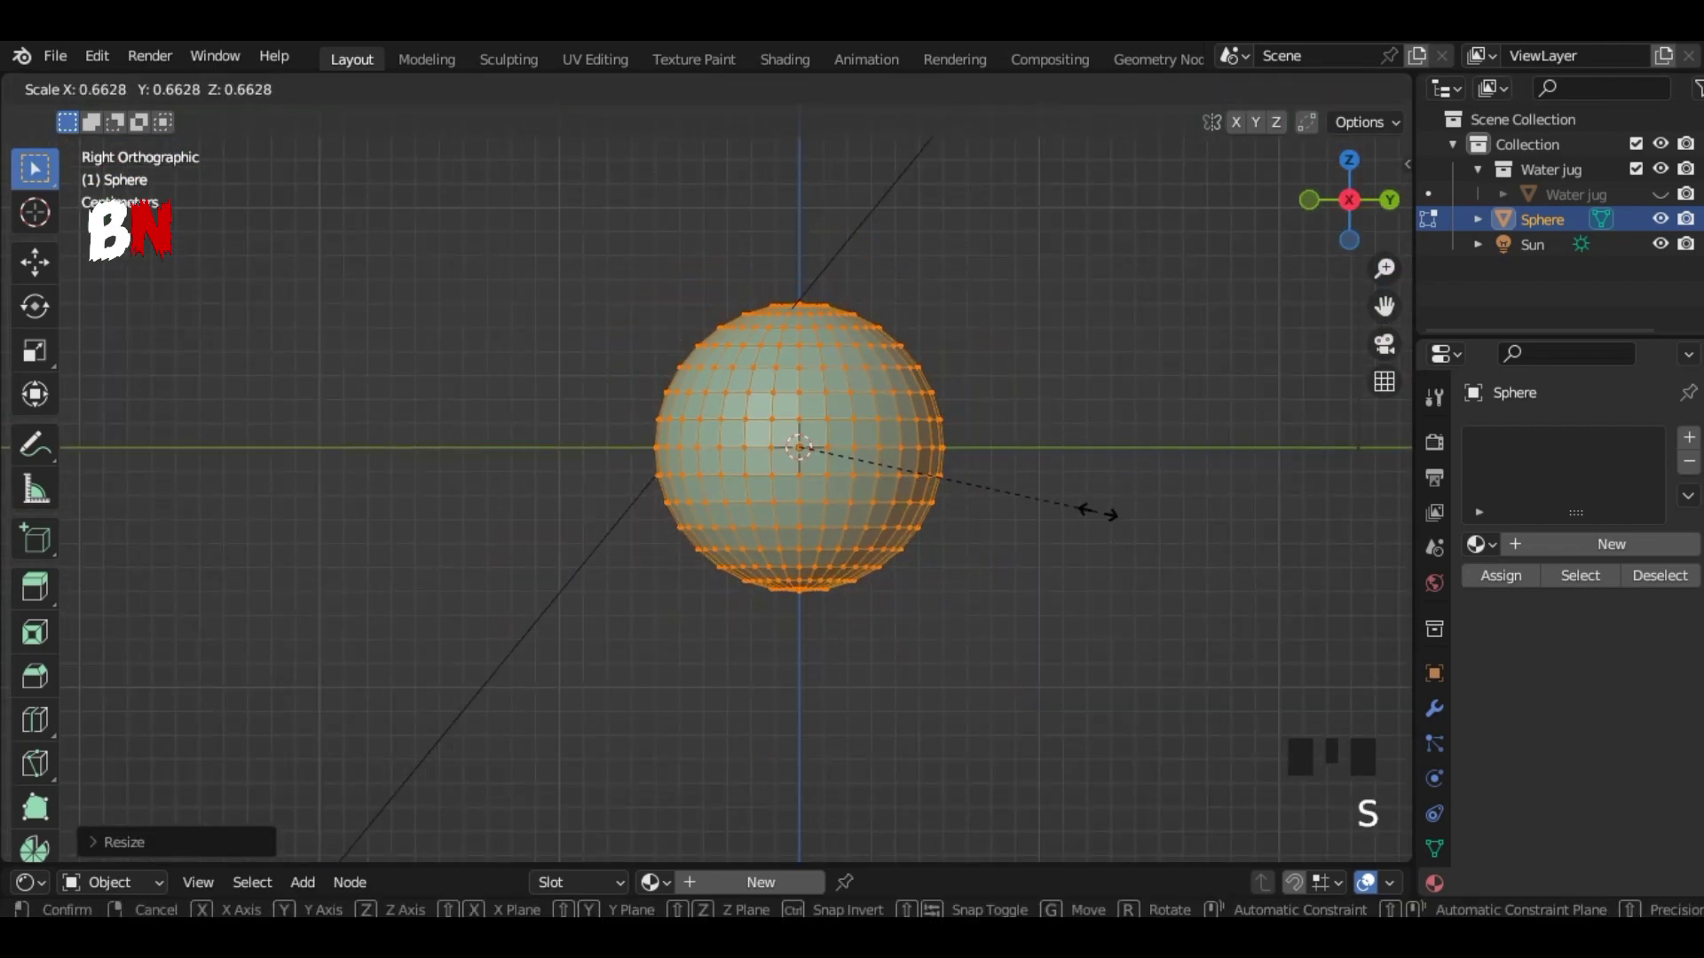
{"action": "left_click", "coordinate": [1097, 512]}
Step: Delete the vertices of the sphere's upper half to leave an open bowl
{"action": "key", "text": "Tab"}
{"action": "key", "text": "alt+z"}
{"action": "left_click_drag", "start_coordinate": [662, 258], "coordinate": [1034, 437]}
{"action": "key", "text": "Delete"}
{"action": "left_click", "coordinate": [825, 332]}
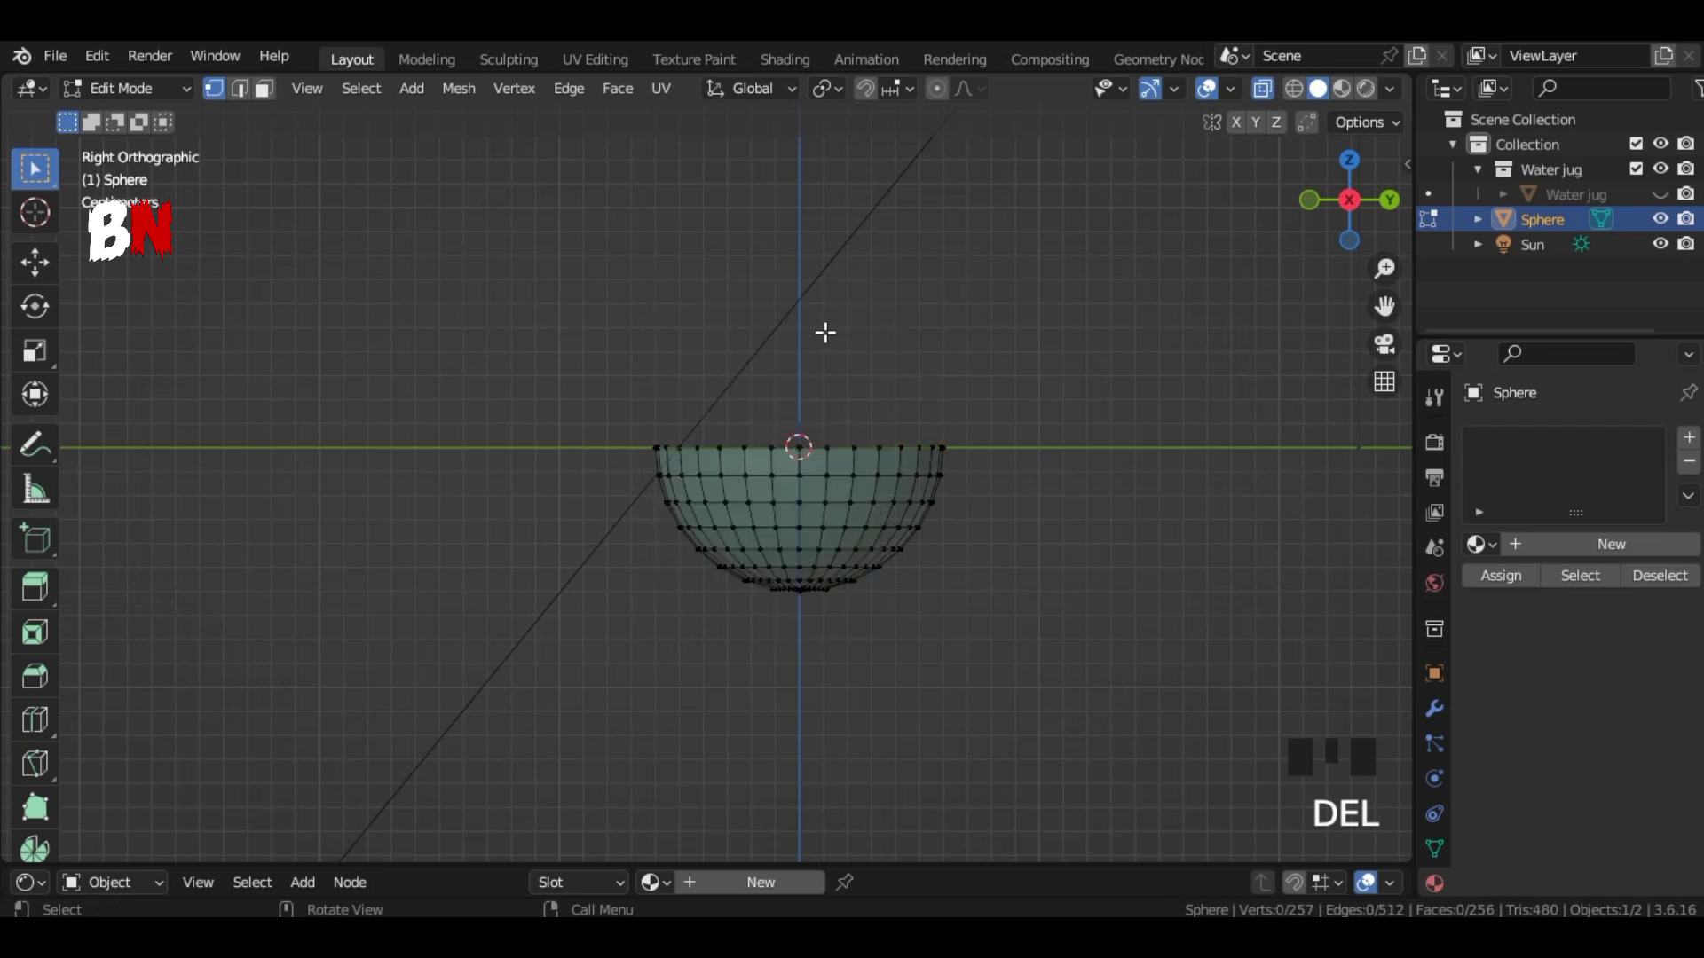
{"action": "key", "text": "alt+z"}
Step: Raise the bowl's bottom vertices about 0.008 m along Z with a smooth proportional size of about 0.022 m
{"action": "left_click_drag", "start_coordinate": [1349, 200], "coordinate": [1352, 203]}
{"action": "left_click", "coordinate": [1352, 203]}
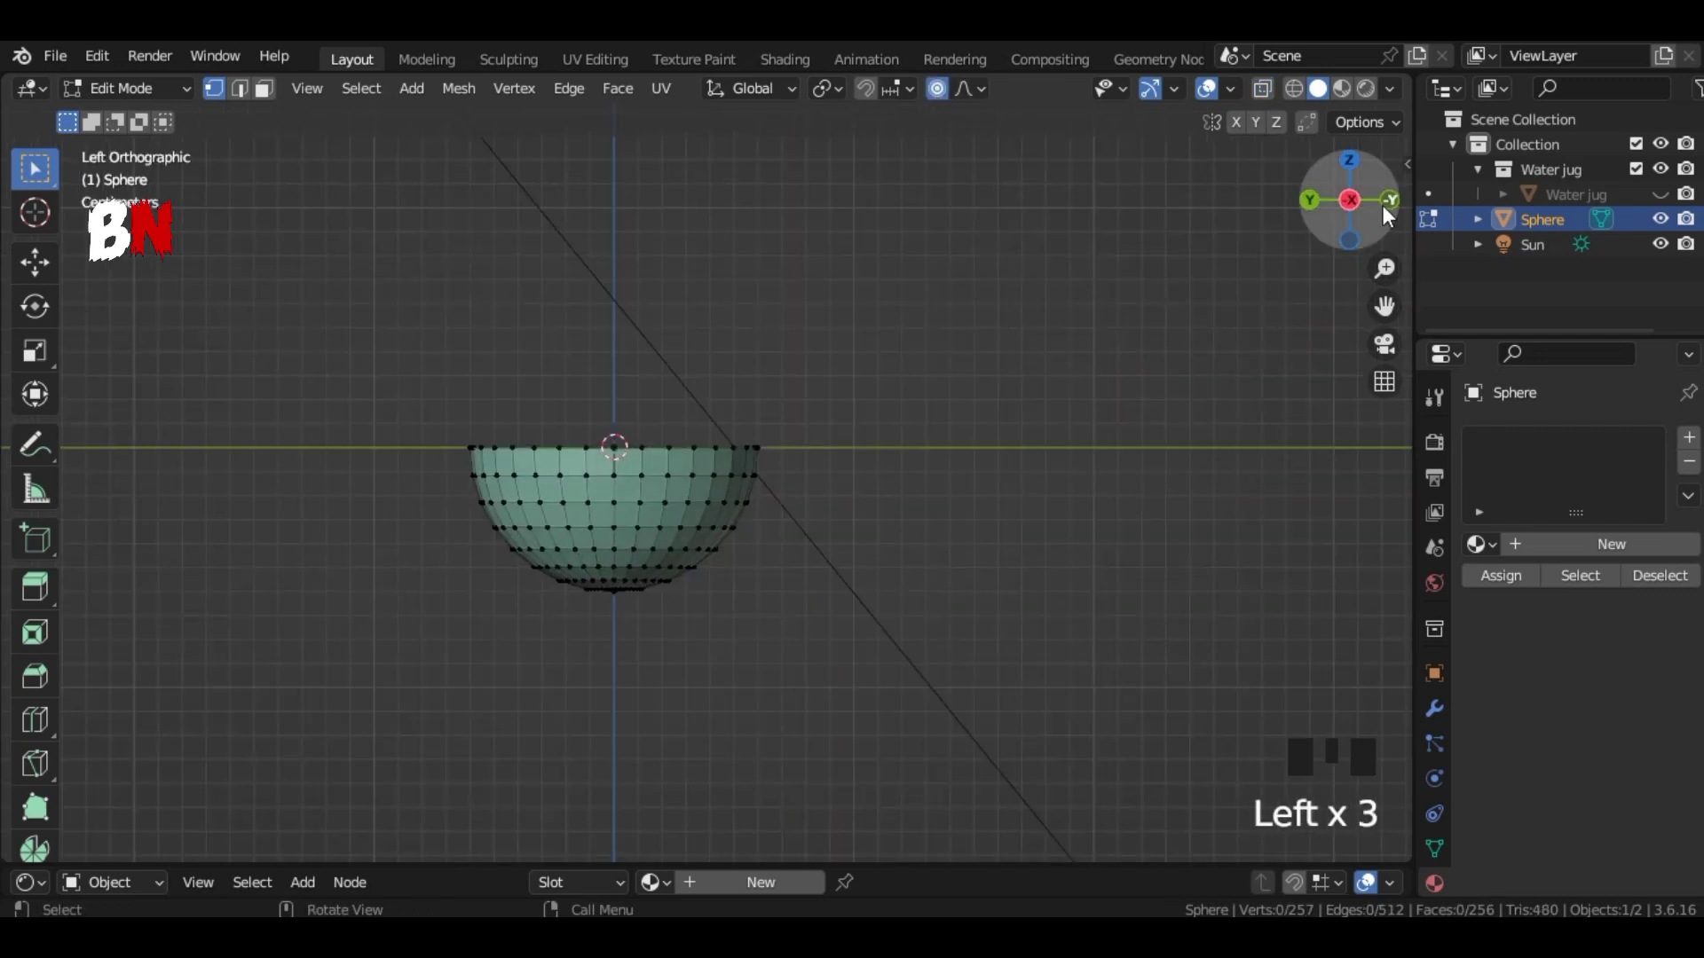
{"action": "left_click", "coordinate": [1350, 202]}
{"action": "left_click_drag", "start_coordinate": [741, 589], "coordinate": [772, 593]}
{"action": "left_click", "coordinate": [764, 615]}
{"action": "key", "text": "alt+z"}
{"action": "key", "text": "g"}
{"action": "key", "text": "z"}
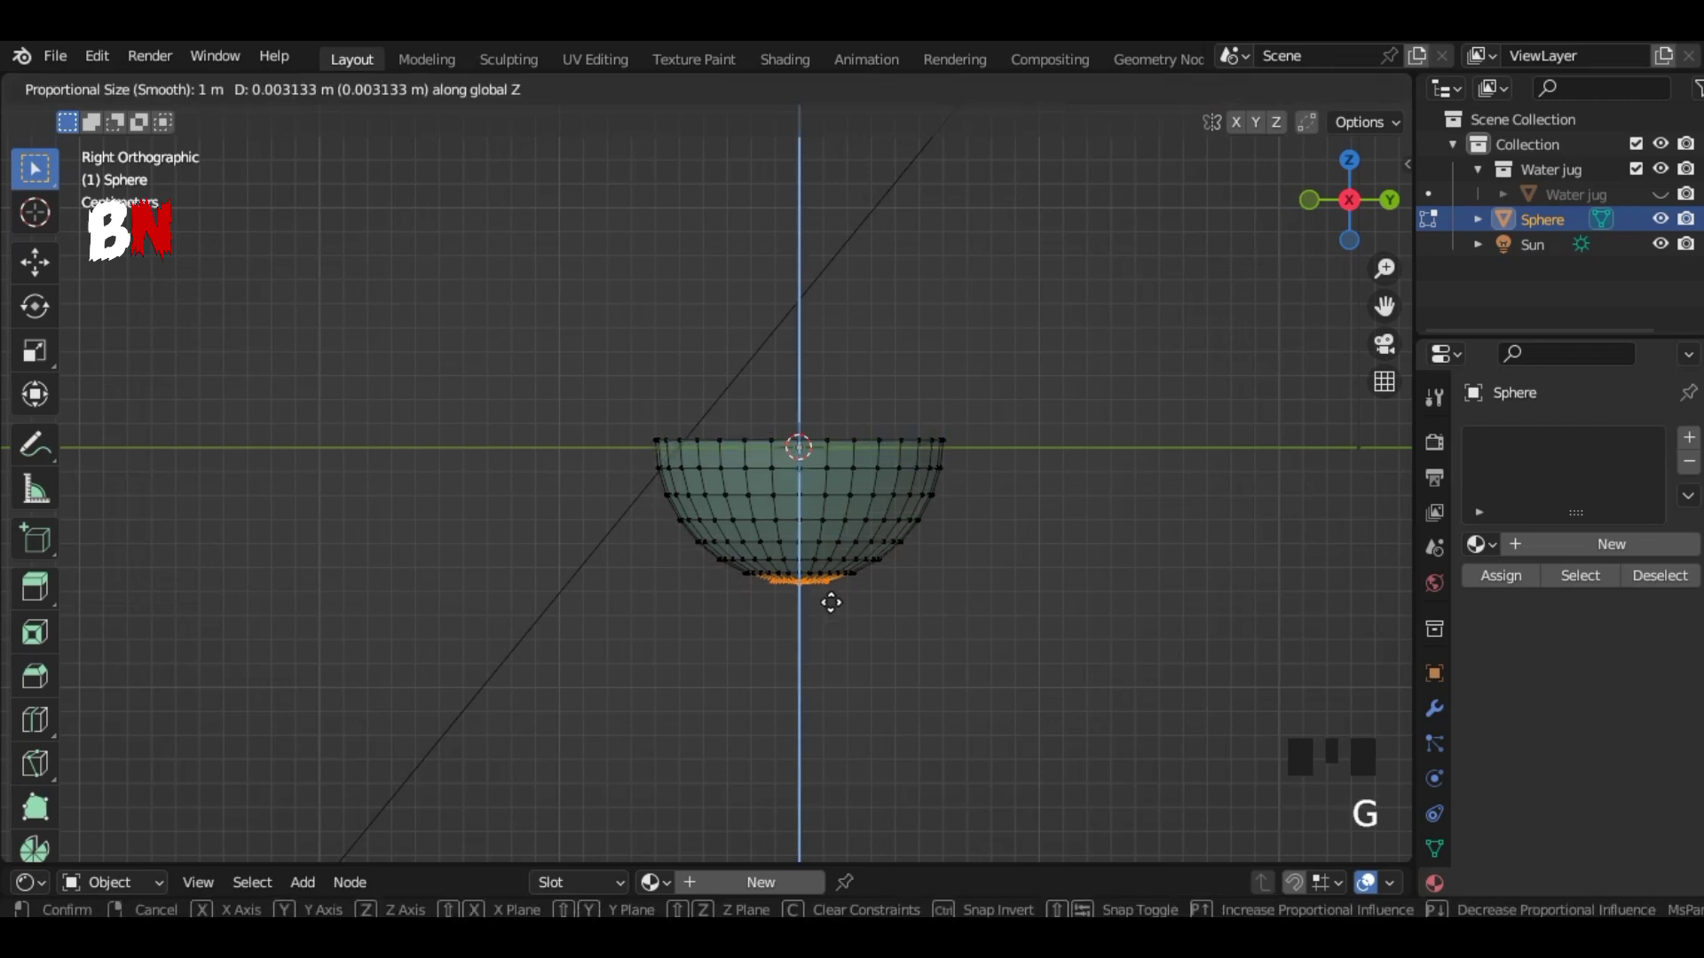
{"action": "scroll", "coordinate": [829, 600], "scroll_direction": "down", "scroll_amount": 20}
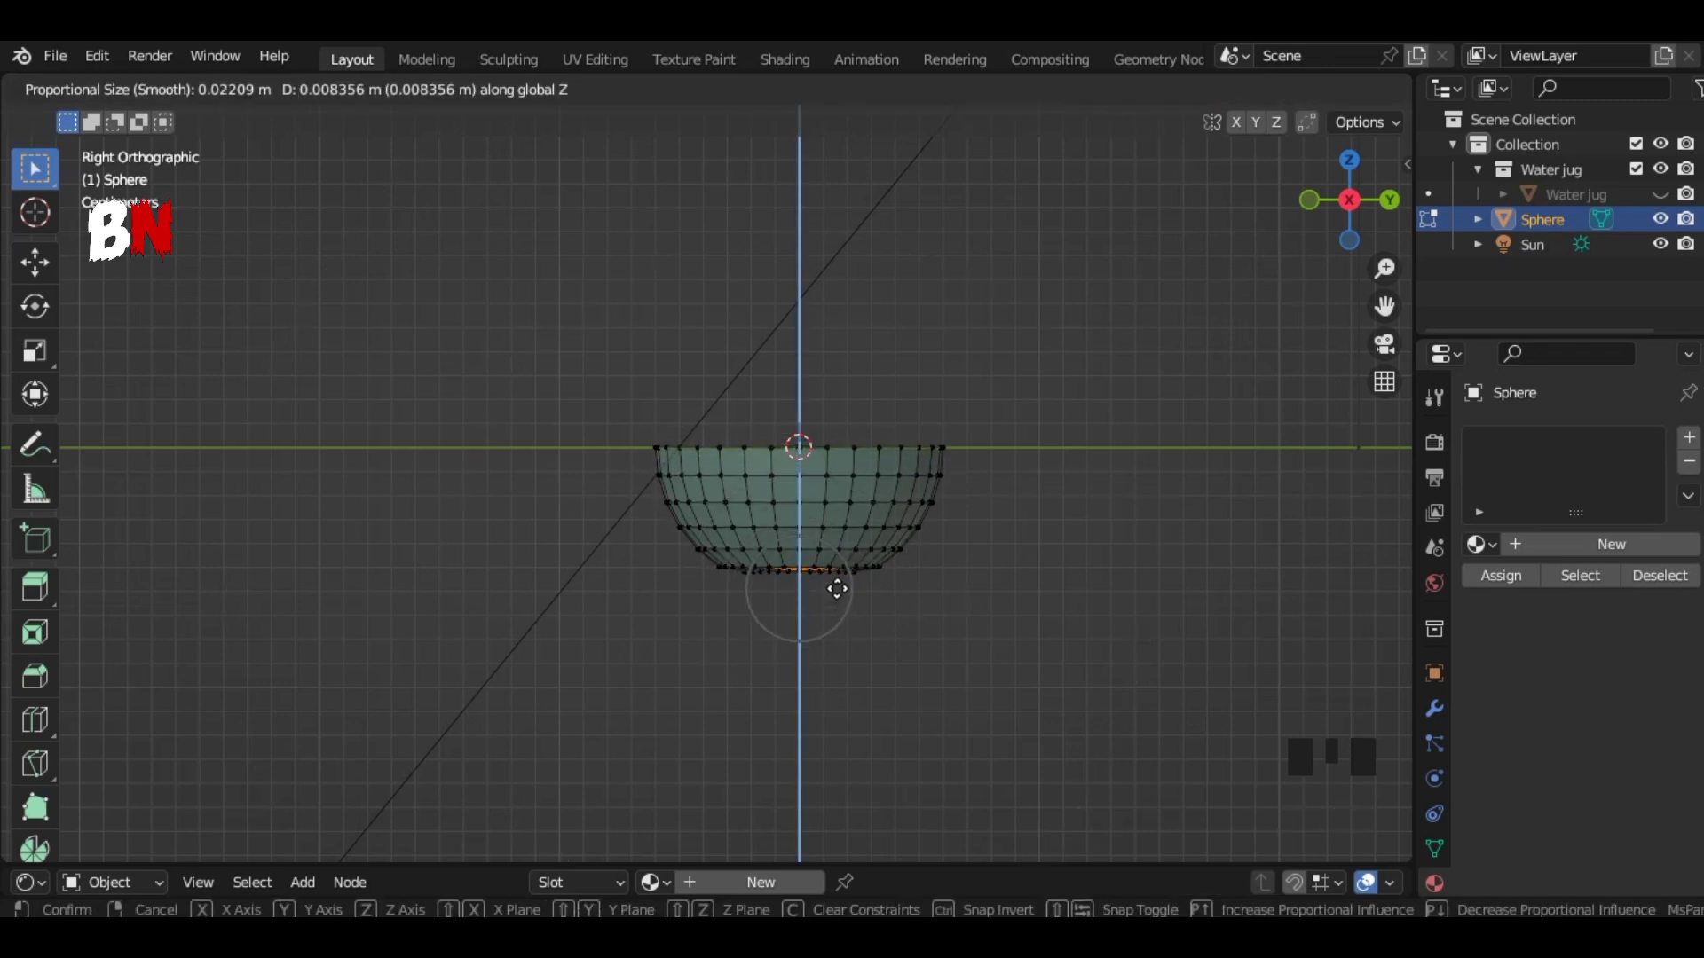
{"action": "left_click", "coordinate": [836, 593]}
Step: Flatten the bowl's bottom vertices by scaling them to about 0.89 along Z
{"action": "key", "text": "s"}
{"action": "key", "text": "z"}
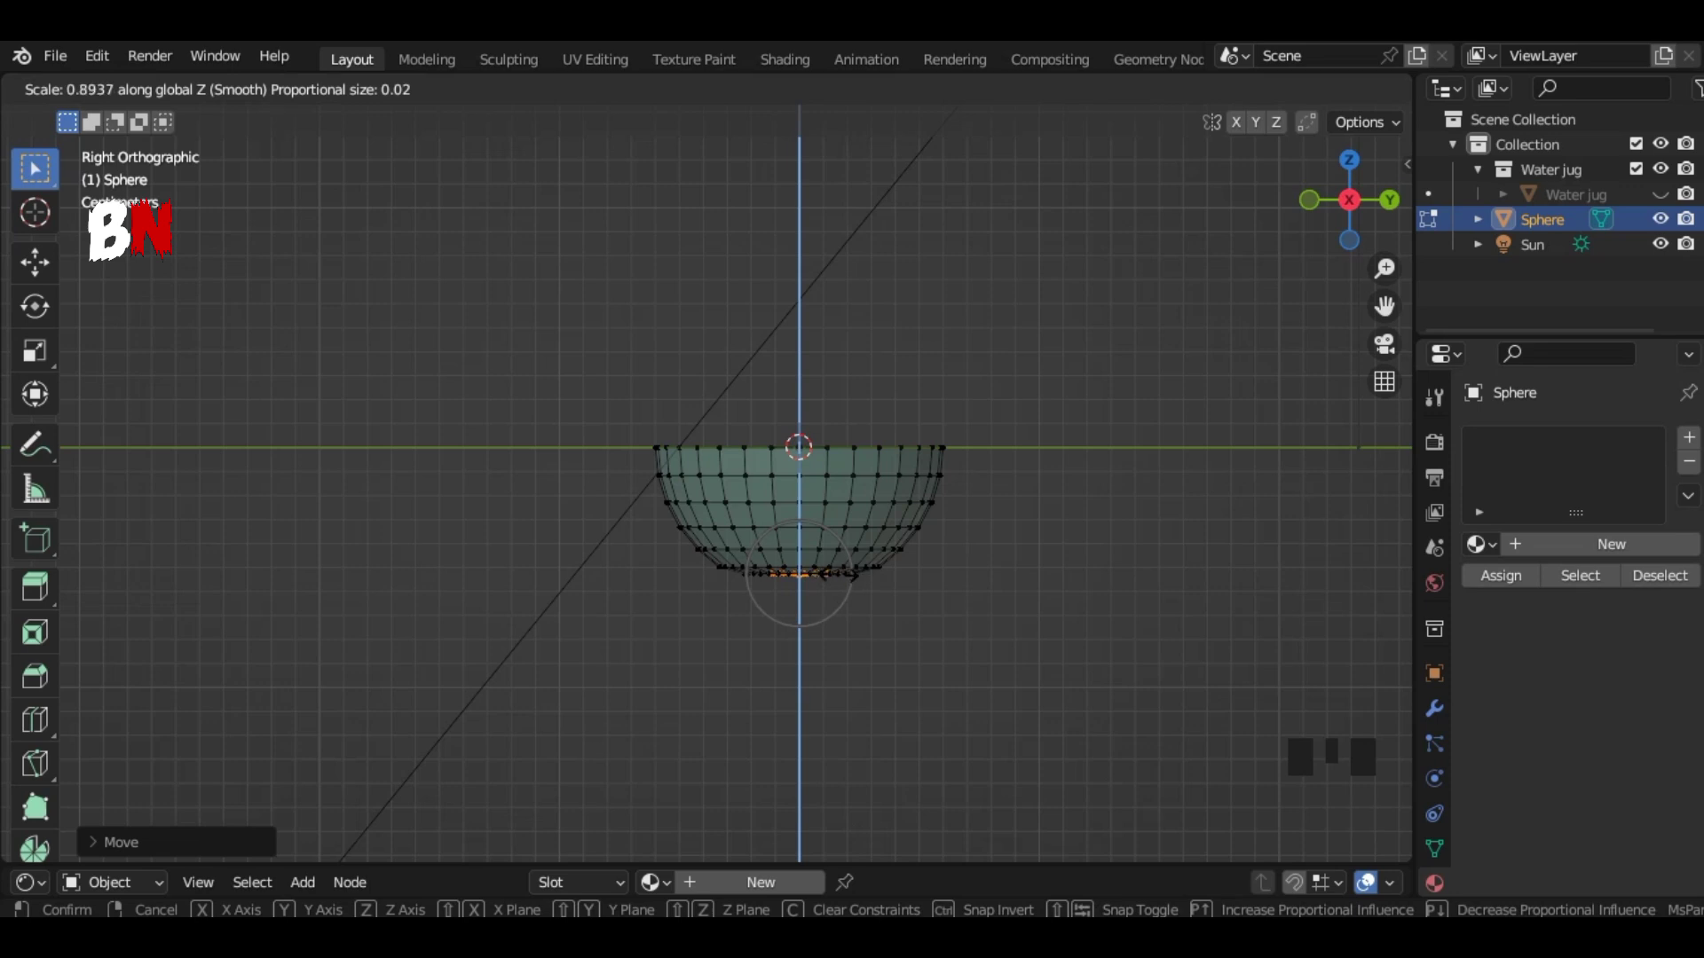
{"action": "left_click", "coordinate": [839, 576]}
Step: Extrude all the bowl's faces inward along their normals by about 0.003 m to give the wall thickness
{"action": "key", "text": "alt+z"}
{"action": "left_click_drag", "start_coordinate": [1347, 197], "coordinate": [1352, 263]}
{"action": "left_click_drag", "start_coordinate": [1352, 264], "coordinate": [1347, 259]}
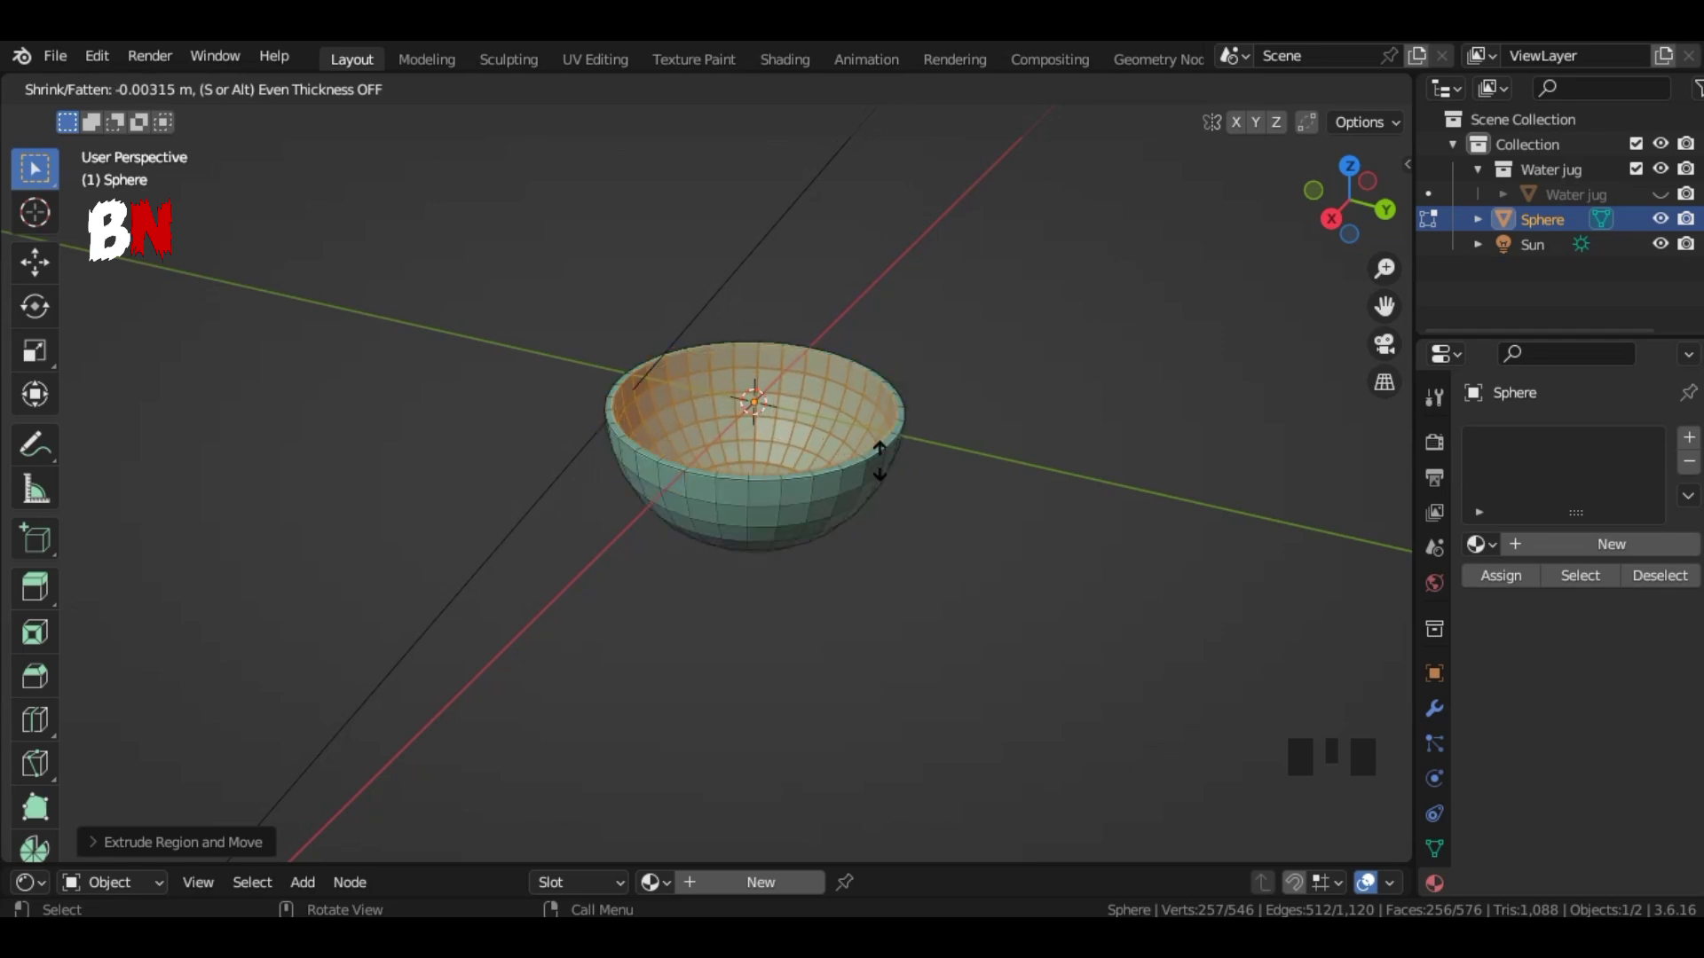
Step: Add a horizontal loop cut just below the bowl's rim
{"action": "mouse_move", "coordinate": [1349, 199]}
{"action": "left_mouse_down"}
{"action": "mouse_move", "coordinate": [1338, 222]}
{"action": "mouse_move", "coordinate": [1388, 150]}
{"action": "mouse_move", "coordinate": [1337, 229]}
{"action": "left_mouse_up"}
{"action": "scroll", "coordinate": [1236, 304], "scroll_direction": "up", "scroll_amount": 2}
{"action": "key", "text": "KP_3"}
{"action": "key", "text": "ctrl+r"}
{"action": "left_click", "coordinate": [886, 414]}
{"action": "left_click", "coordinate": [945, 402]}
Step: Extrude the face loop around the rim outward along its normals by about 0.003 m to form a lip
{"action": "key", "text": "3"}
{"action": "left_click", "coordinate": [801, 400], "text": "alt"}
{"action": "key", "text": "alt+e"}
{"action": "left_click", "coordinate": [1083, 414]}
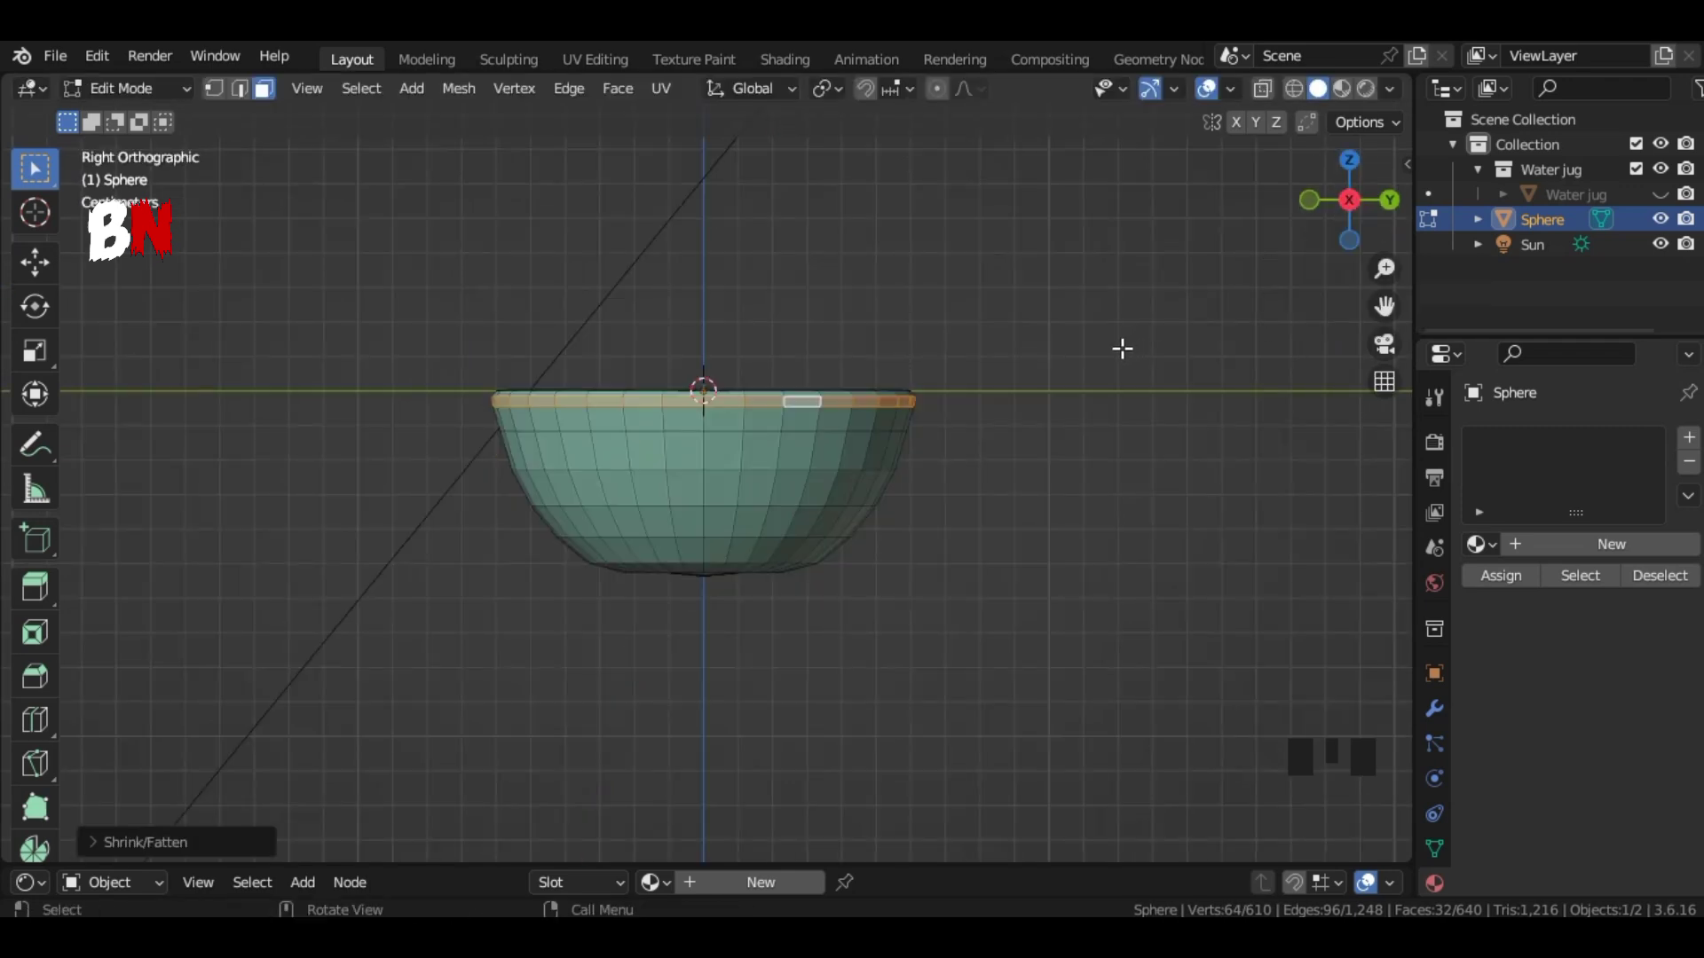
{"action": "key", "text": "ctrl+z"}
{"action": "key", "text": "ctrl+z"}
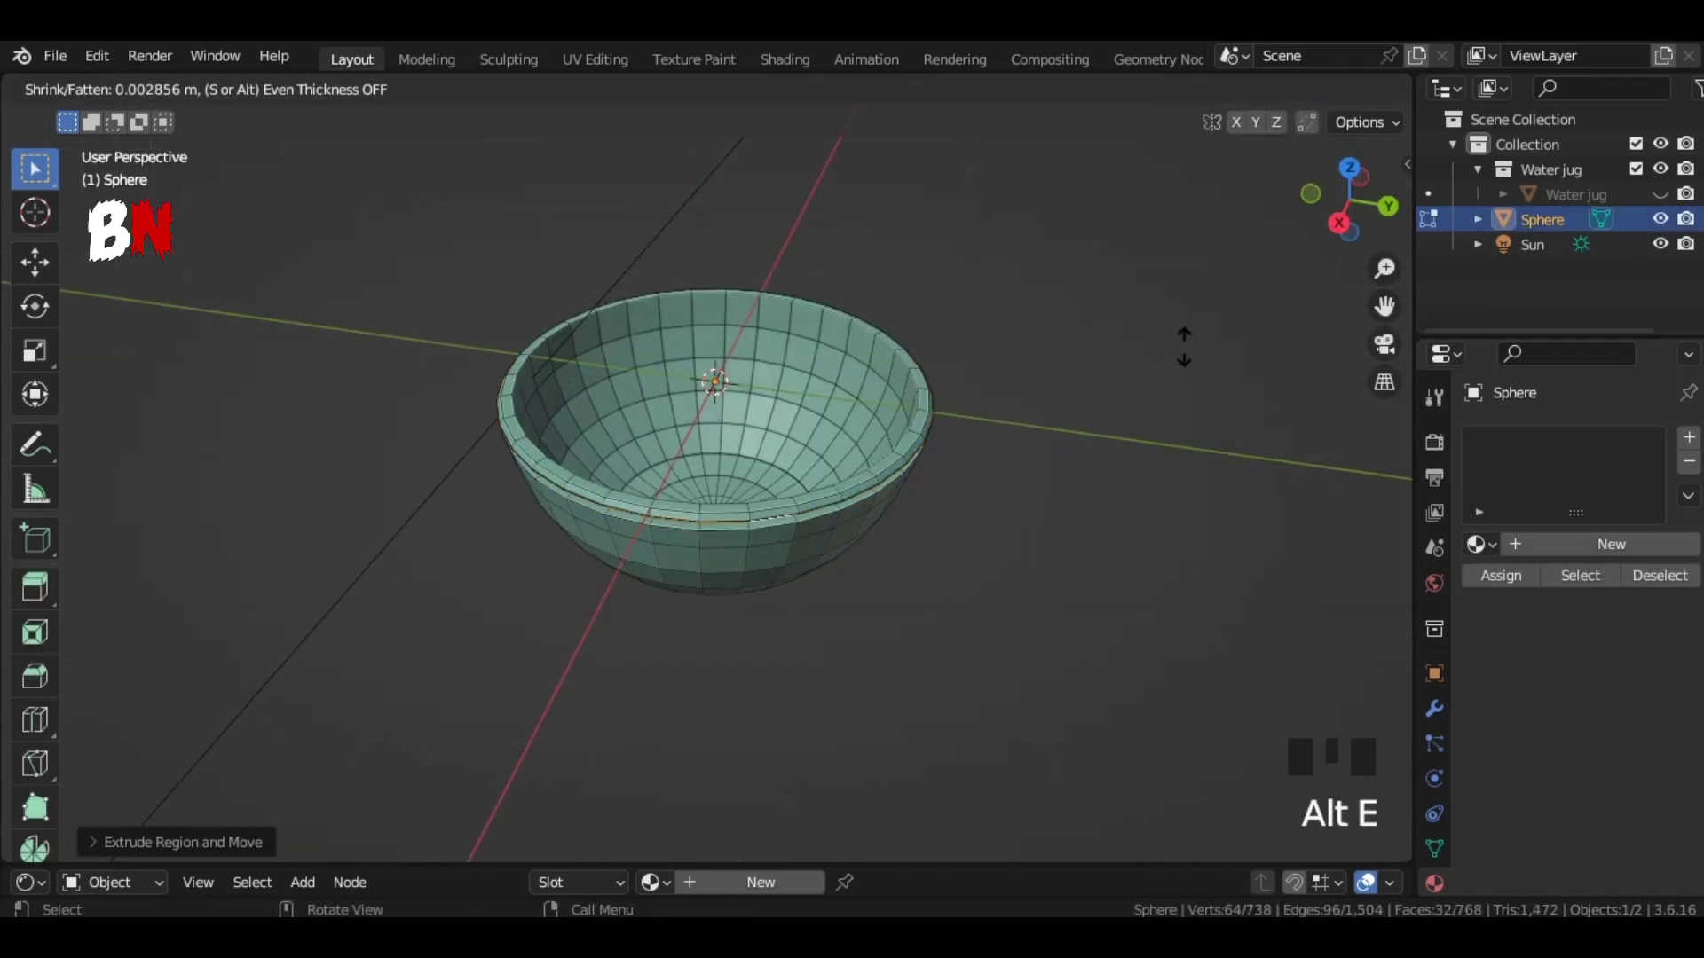
Step: Shade the bowl smooth and display it in rendered viewport shading
{"action": "left_click", "coordinate": [776, 419]}
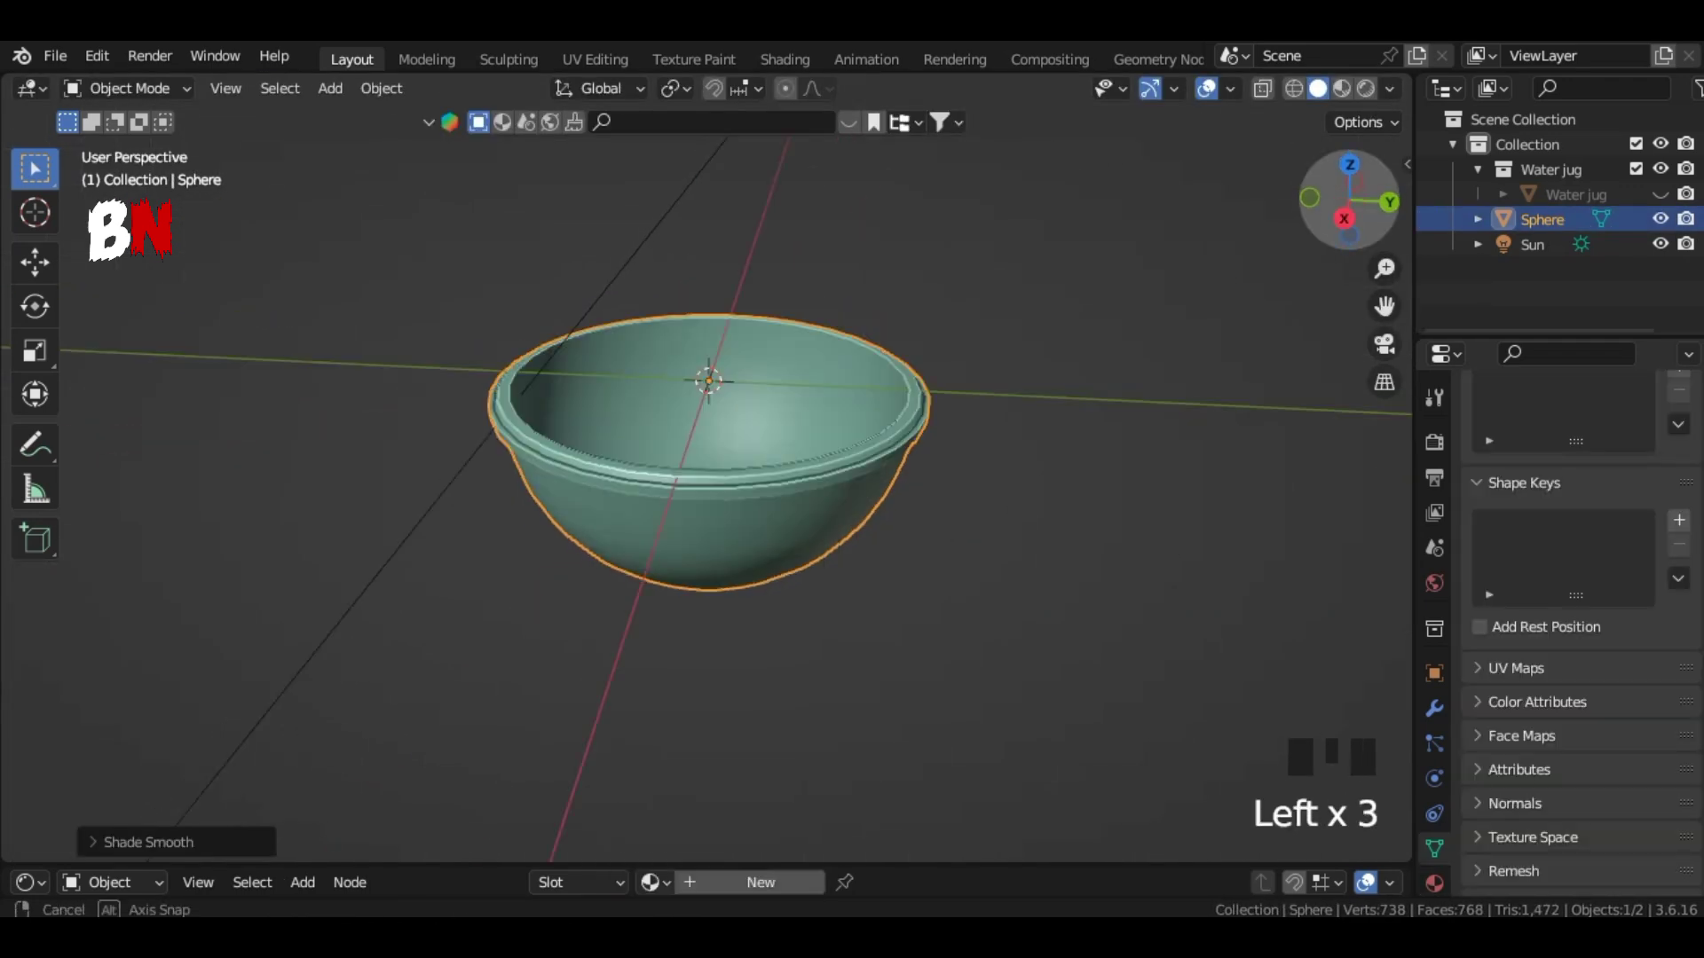
{"action": "left_click", "coordinate": [841, 423]}
{"action": "left_click", "coordinate": [1365, 88]}
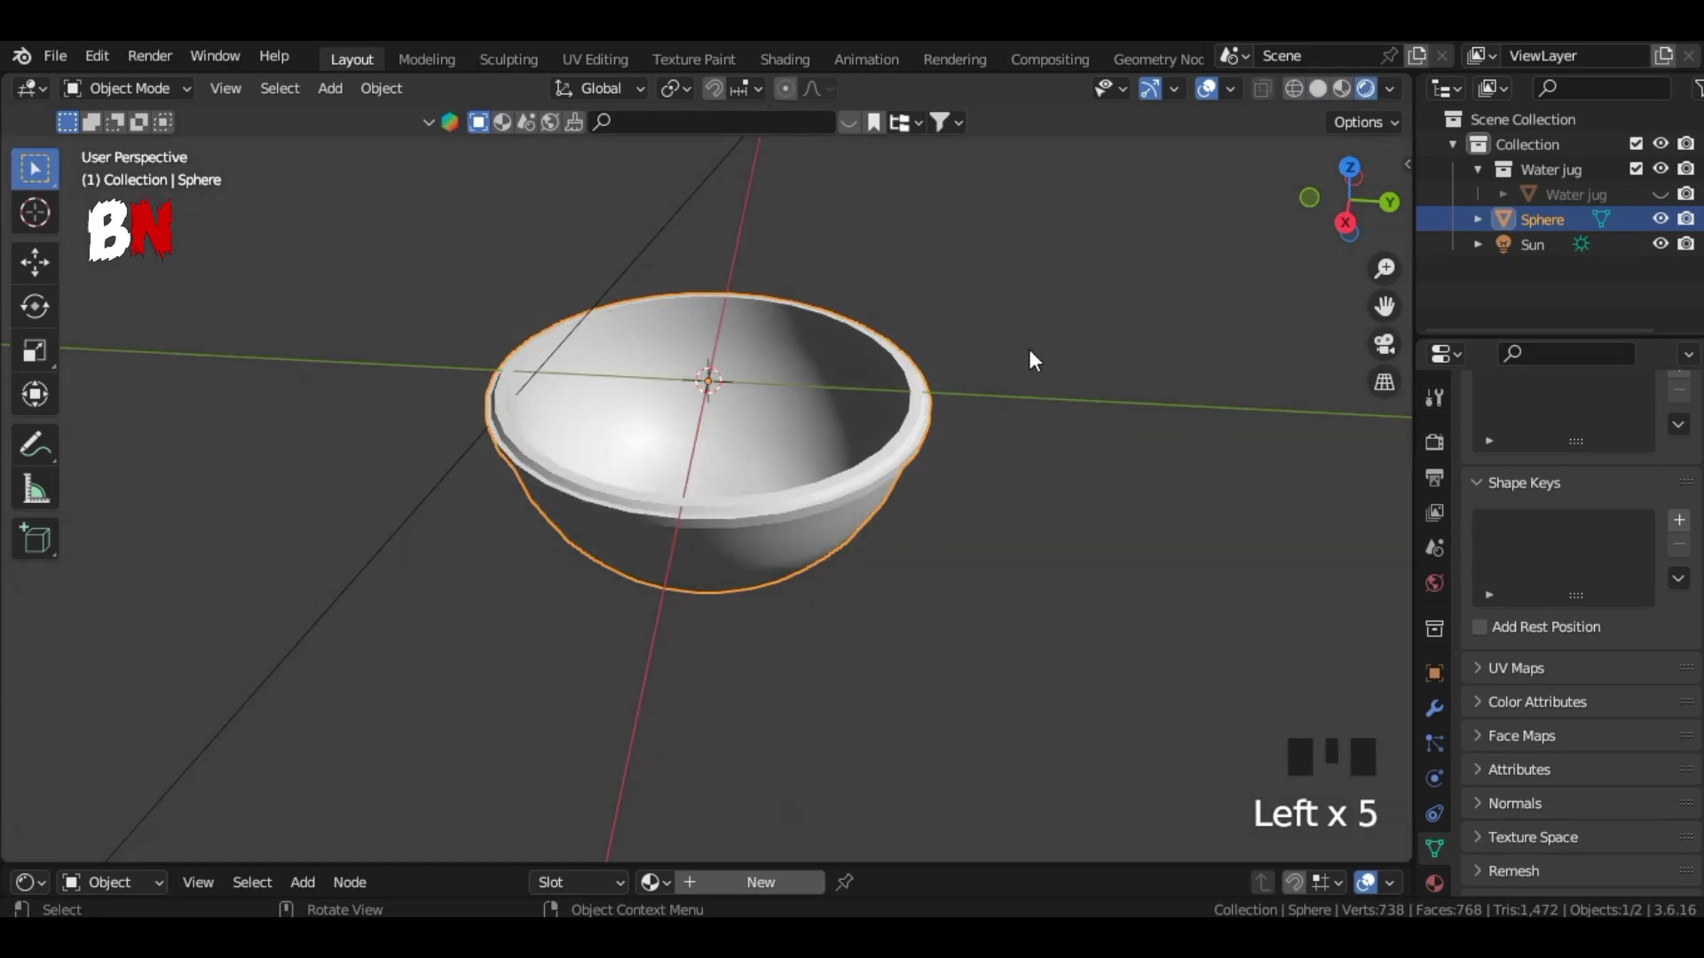
Step: Enlarge the node editor, give the bowl a material slot and assign the Simple Crystal material to it
{"action": "left_click_drag", "start_coordinate": [839, 865], "coordinate": [839, 506]}
{"action": "left_click", "coordinate": [761, 523]}
{"action": "left_click", "coordinate": [1435, 886]}
{"action": "scroll", "coordinate": [1562, 519], "scroll_direction": "up", "scroll_amount": 6}
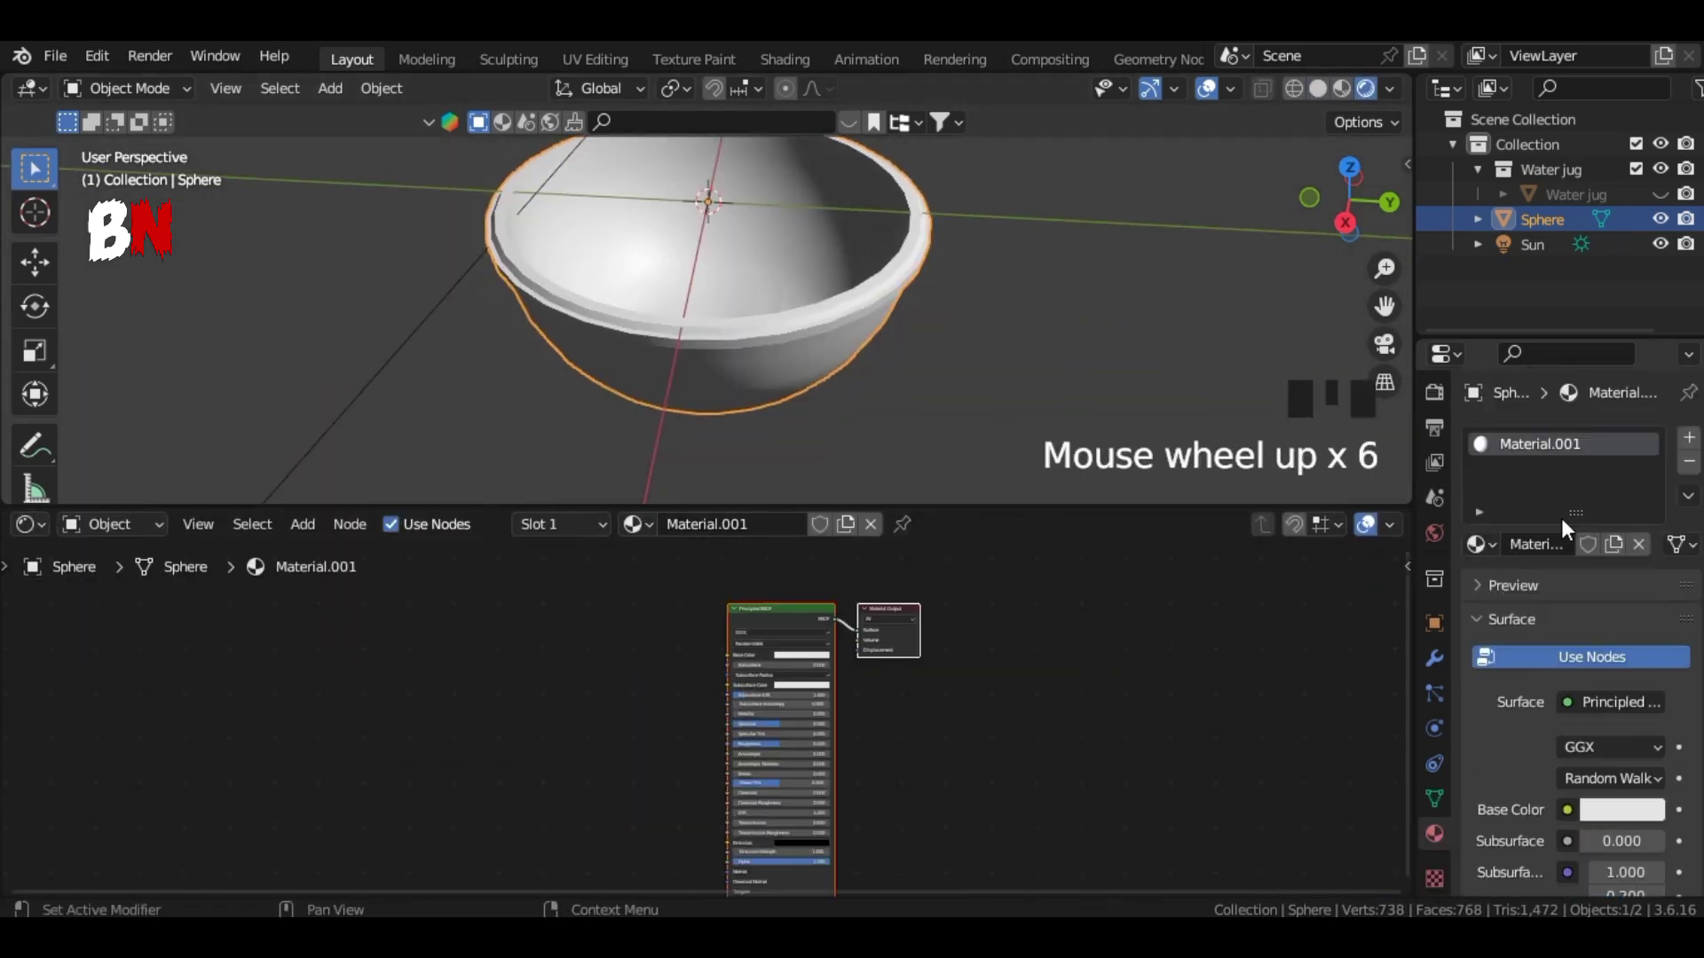
{"action": "left_click", "coordinate": [1483, 544]}
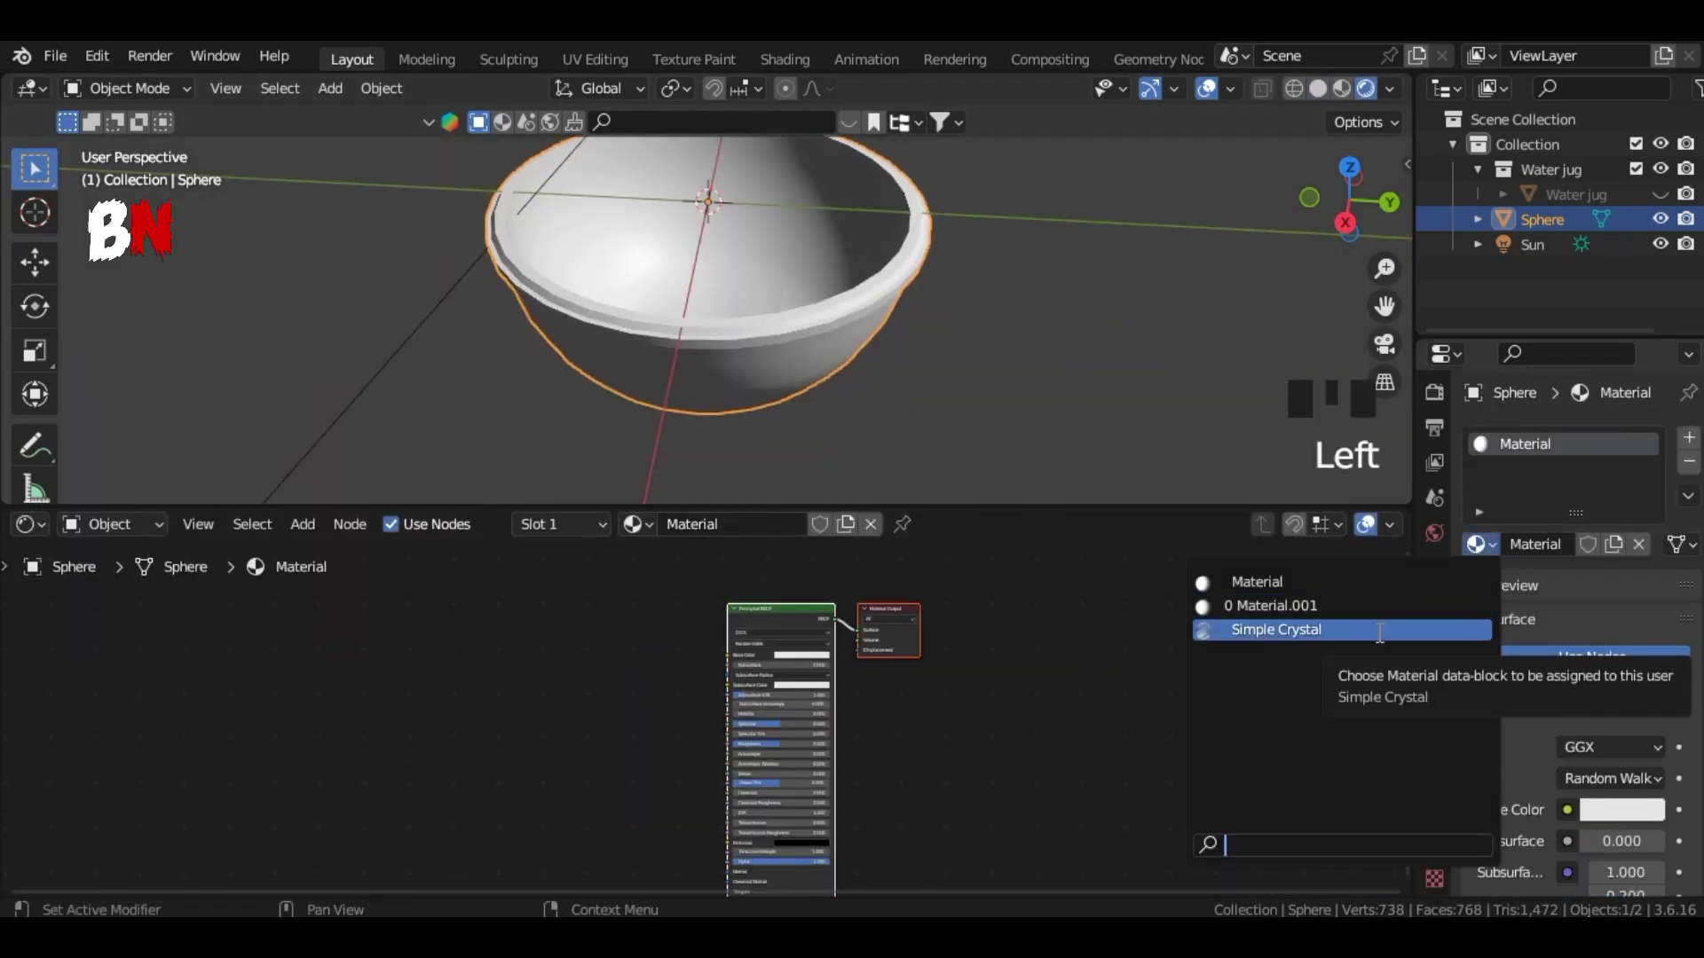
{"action": "left_click", "coordinate": [1378, 633]}
Step: Set the Glossy BSDF Roughness in the First Reflection group to 0.508
{"action": "scroll", "coordinate": [1287, 674], "scroll_direction": "down", "scroll_amount": 11}
{"action": "mouse_move", "coordinate": [1353, 204]}
{"action": "left_mouse_down"}
{"action": "mouse_move", "coordinate": [1335, 182]}
{"action": "mouse_move", "coordinate": [1350, 191]}
{"action": "mouse_move", "coordinate": [1323, 257]}
{"action": "mouse_move", "coordinate": [1344, 200]}
{"action": "left_mouse_up"}
{"action": "left_click", "coordinate": [1021, 292]}
{"action": "left_click", "coordinate": [639, 364]}
{"action": "scroll", "coordinate": [839, 854], "scroll_direction": "up", "scroll_amount": 20}
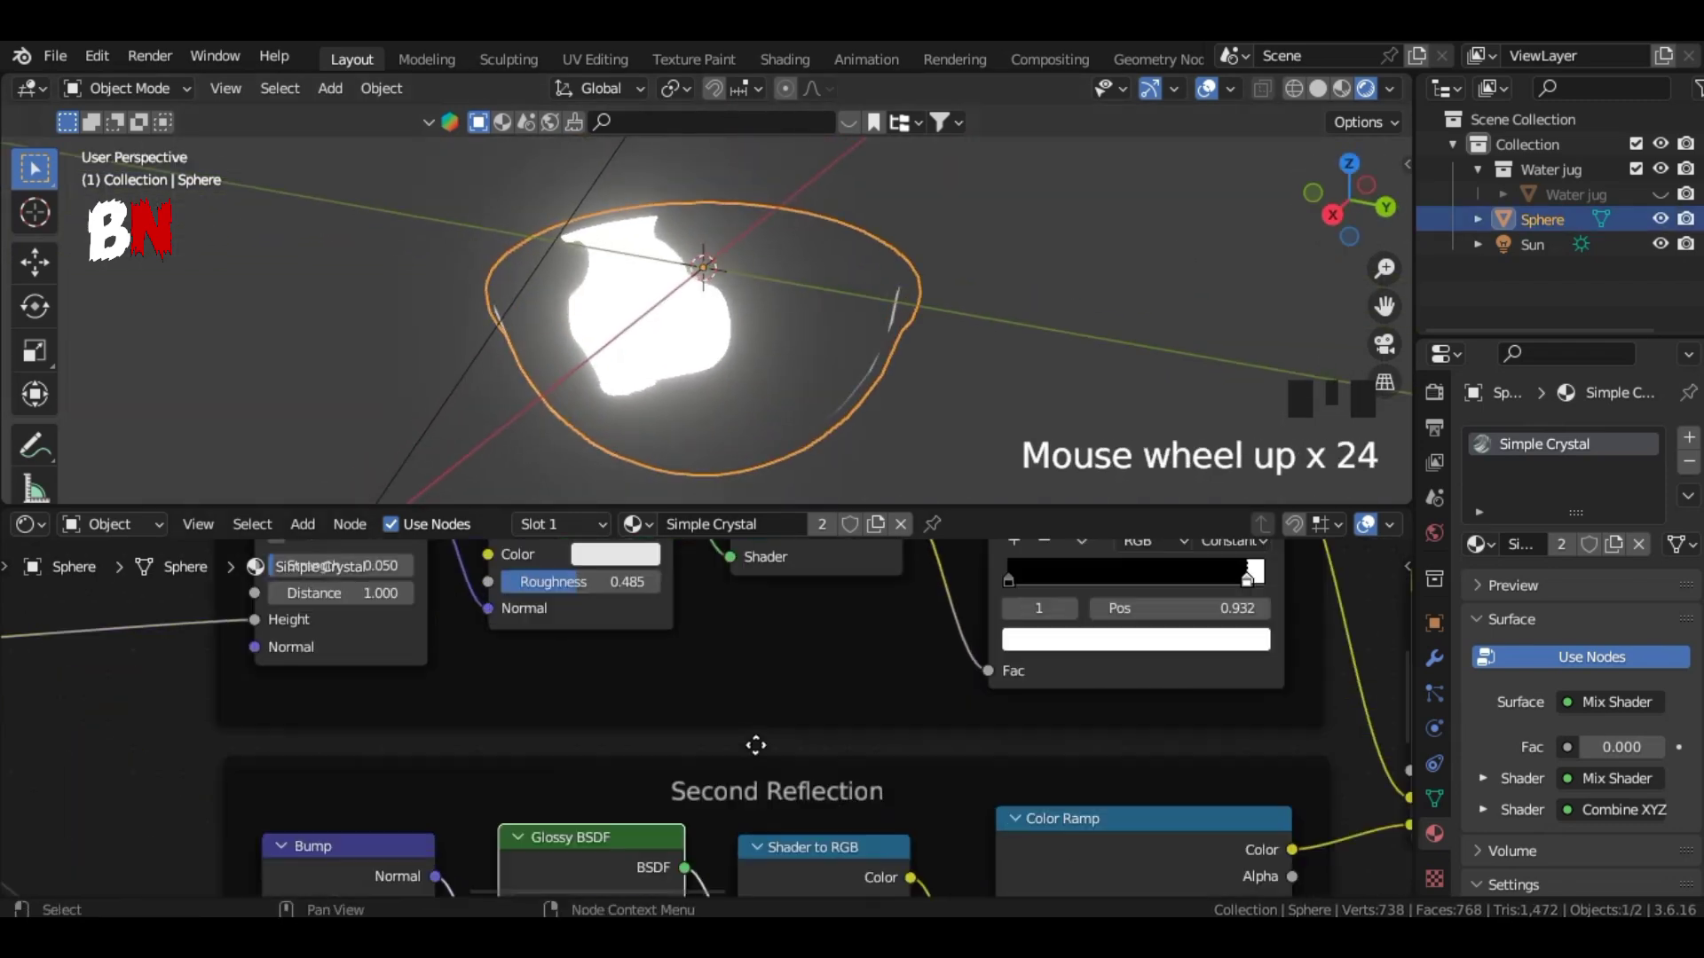
{"action": "left_click_drag", "start_coordinate": [502, 582], "coordinate": [581, 582]}
Step: Set the Glossy BSDF Roughness in the Second Reflection group to 0.977
{"action": "scroll", "coordinate": [676, 704], "scroll_direction": "down", "scroll_amount": 2}
{"action": "scroll", "coordinate": [745, 790], "scroll_direction": "up", "scroll_amount": 4}
{"action": "middle_click_drag", "start_coordinate": [746, 790], "coordinate": [806, 586]}
{"action": "left_click_drag", "start_coordinate": [604, 766], "coordinate": [689, 767]}
Step: Move the white stop of the Second Reflection's Color Ramp to 0.518
{"action": "scroll", "coordinate": [706, 767], "scroll_direction": "down", "scroll_amount": 3}
{"action": "middle_click_drag", "start_coordinate": [1246, 870], "coordinate": [1051, 804]}
{"action": "scroll", "coordinate": [887, 706], "scroll_direction": "up", "scroll_amount": 2}
{"action": "mouse_move", "coordinate": [916, 690]}
{"action": "left_mouse_down"}
{"action": "mouse_move", "coordinate": [891, 691]}
{"action": "mouse_move", "coordinate": [911, 696]}
{"action": "left_mouse_up"}
Step: Set the Second Reflection's Bump Strength to 0.233 and try a Distance of about 7.3
{"action": "scroll", "coordinate": [1142, 739], "scroll_direction": "down", "scroll_amount": 7}
{"action": "middle_click_drag", "start_coordinate": [551, 832], "coordinate": [887, 833]}
{"action": "scroll", "coordinate": [887, 833], "scroll_direction": "up", "scroll_amount": 7}
{"action": "mouse_move", "coordinate": [657, 677]}
{"action": "left_mouse_down"}
{"action": "mouse_move", "coordinate": [787, 677]}
{"action": "mouse_move", "coordinate": [676, 677]}
{"action": "left_mouse_up"}
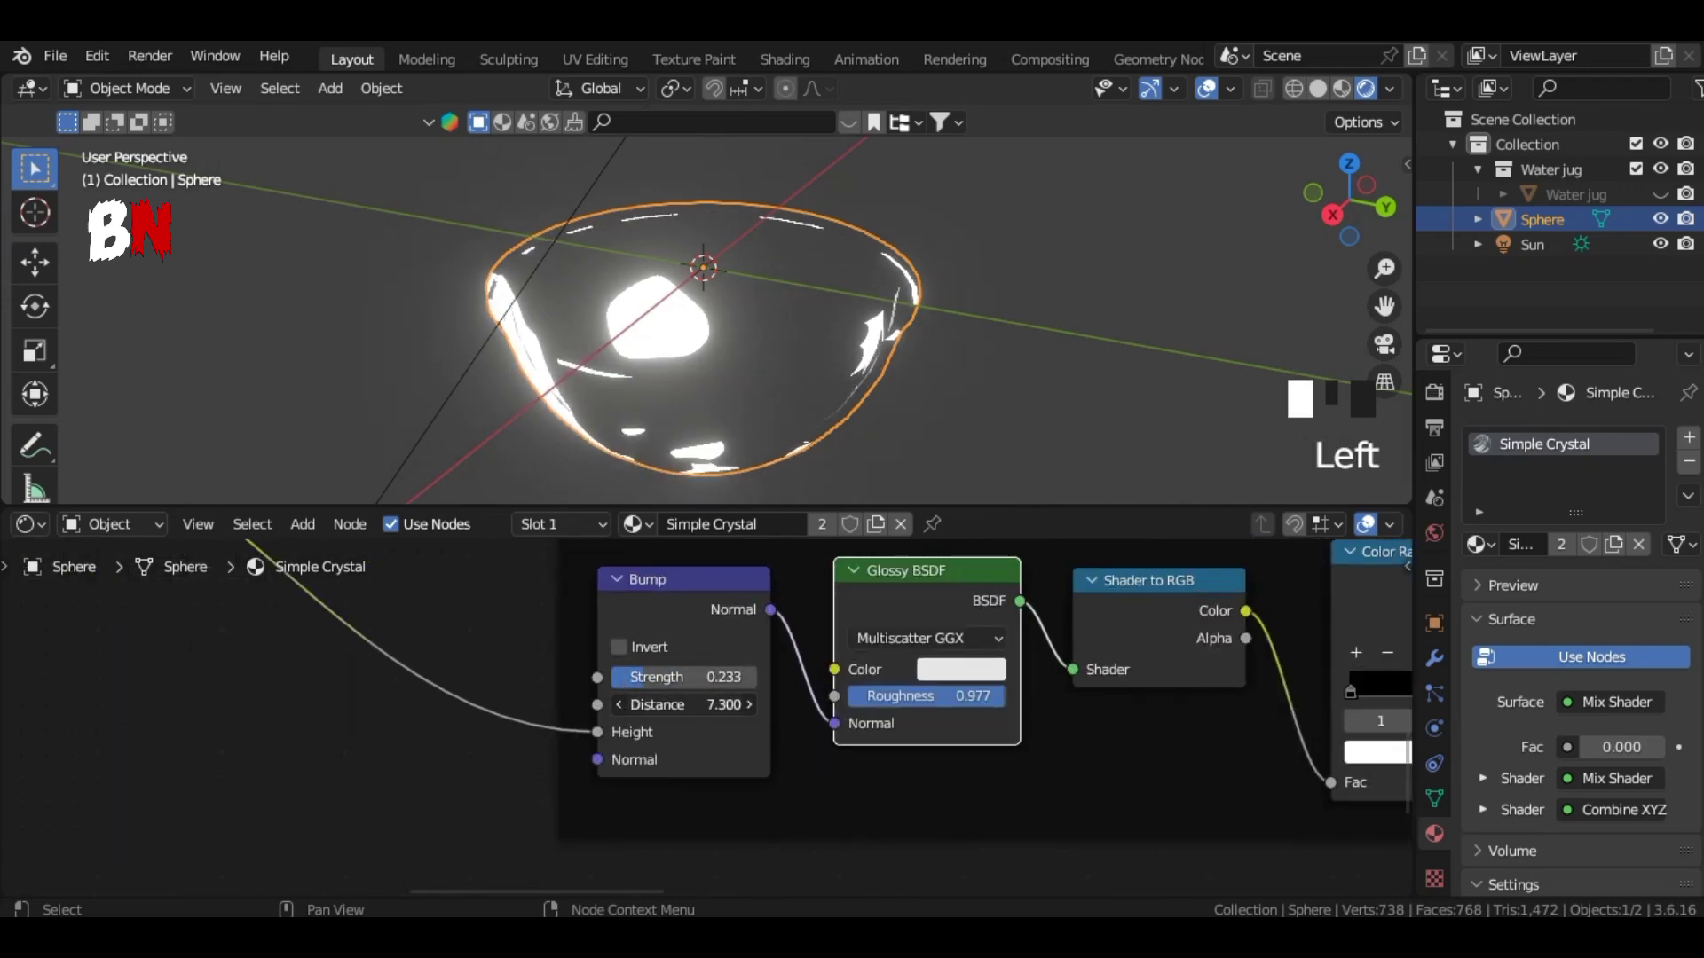
Step: Save the file with the adjusted reflection settings
{"action": "scroll", "coordinate": [543, 776], "scroll_direction": "down", "scroll_amount": 13}
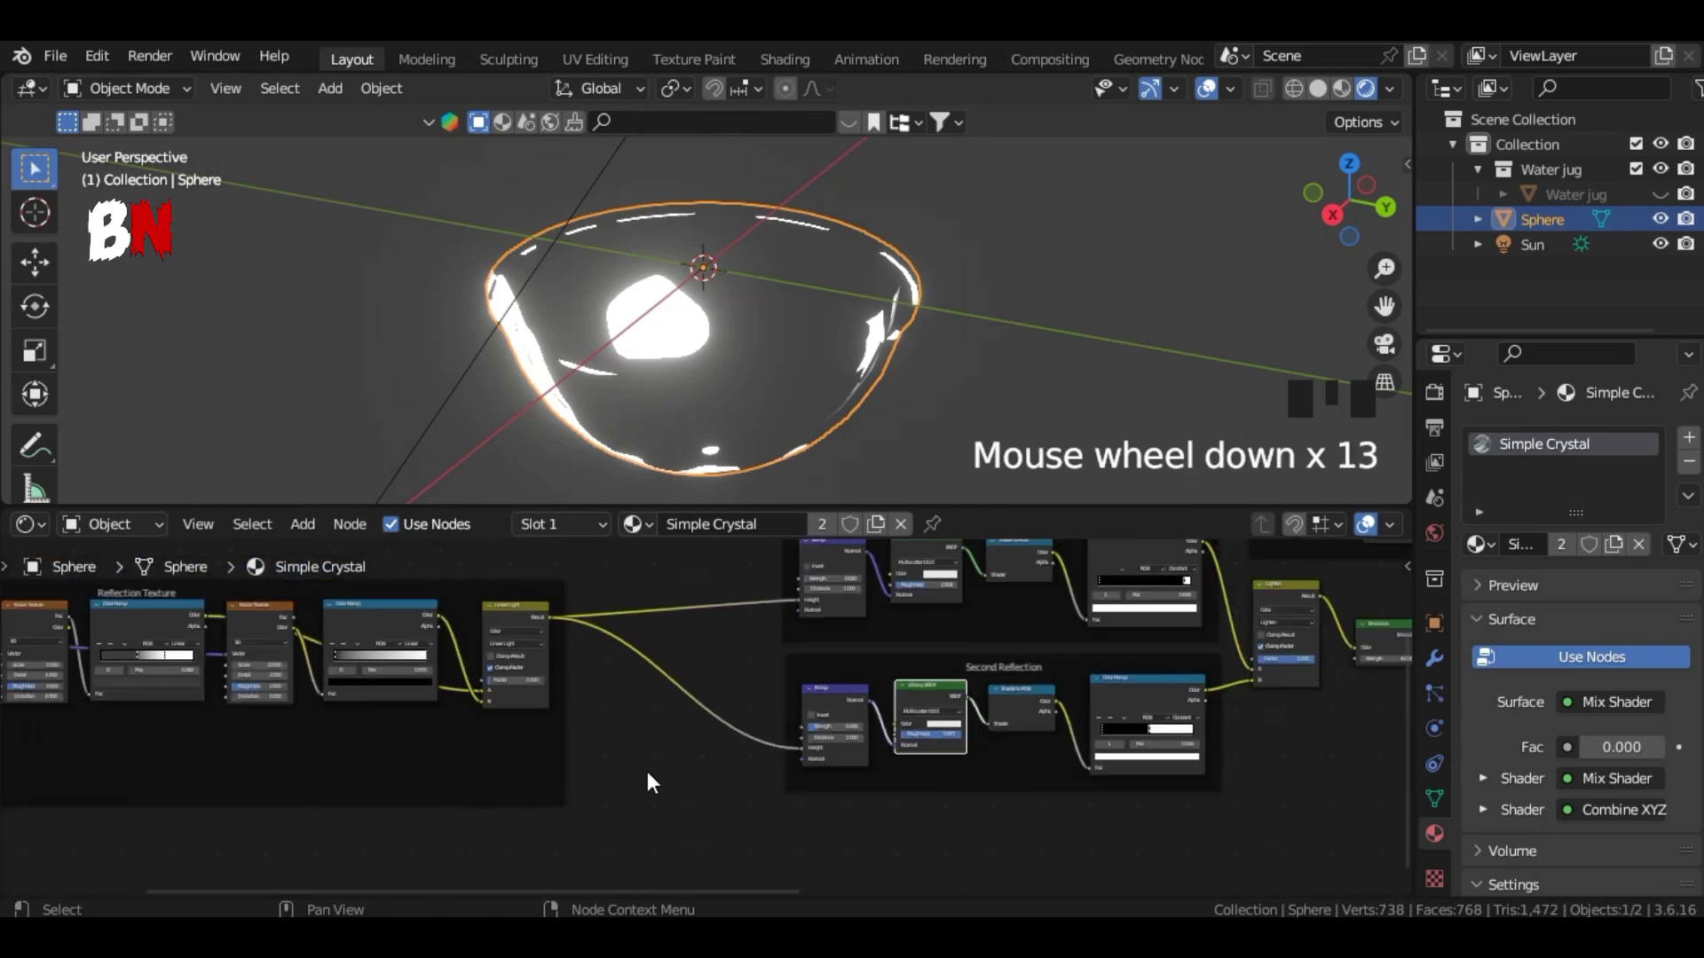
{"action": "middle_click_drag", "start_coordinate": [646, 779], "coordinate": [593, 863]}
{"action": "scroll", "coordinate": [868, 807], "scroll_direction": "up", "scroll_amount": 1}
{"action": "scroll", "coordinate": [834, 793], "scroll_direction": "up", "scroll_amount": 7}
{"action": "middle_click_drag", "start_coordinate": [781, 769], "coordinate": [116, 741]}
{"action": "middle_click_drag", "start_coordinate": [1271, 764], "coordinate": [452, 737]}
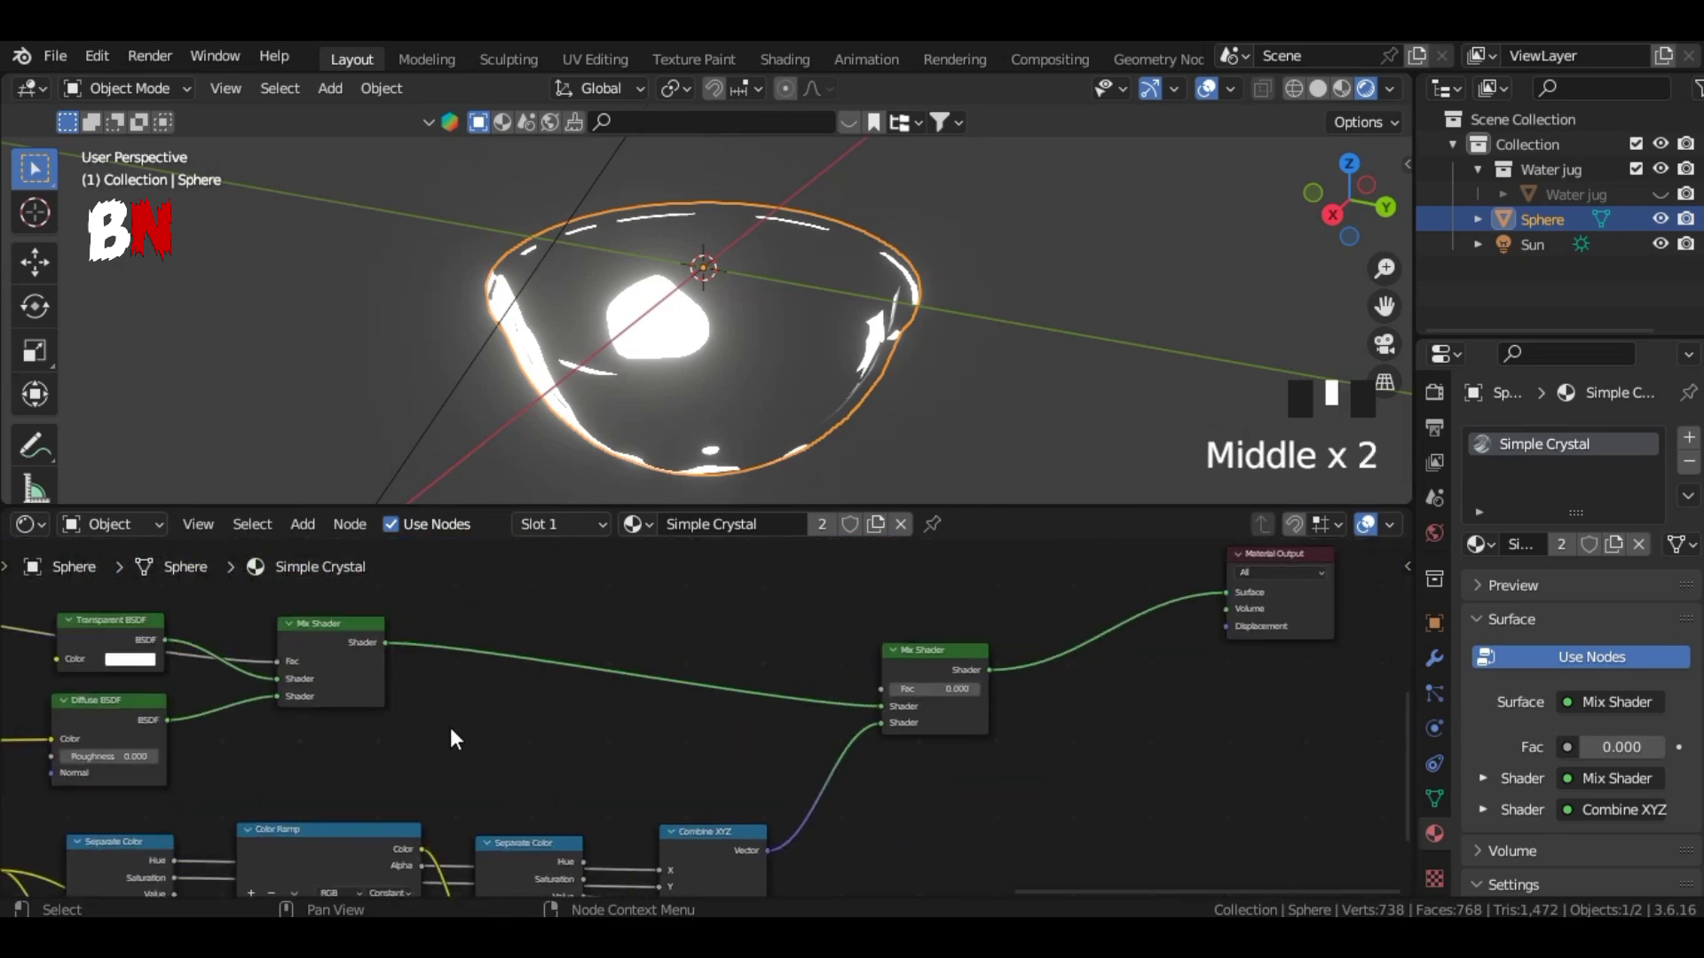
{"action": "key", "text": "ctrl+s"}
Step: Examine the HSV diffuse shading chain and how it joins the final Mix Shader
{"action": "scroll", "coordinate": [1020, 724], "scroll_direction": "up", "scroll_amount": 6}
{"action": "scroll", "coordinate": [1196, 724], "scroll_direction": "down", "scroll_amount": 4}
{"action": "middle_click_drag", "start_coordinate": [629, 765], "coordinate": [662, 597]}
{"action": "scroll", "coordinate": [666, 774], "scroll_direction": "up", "scroll_amount": 4}
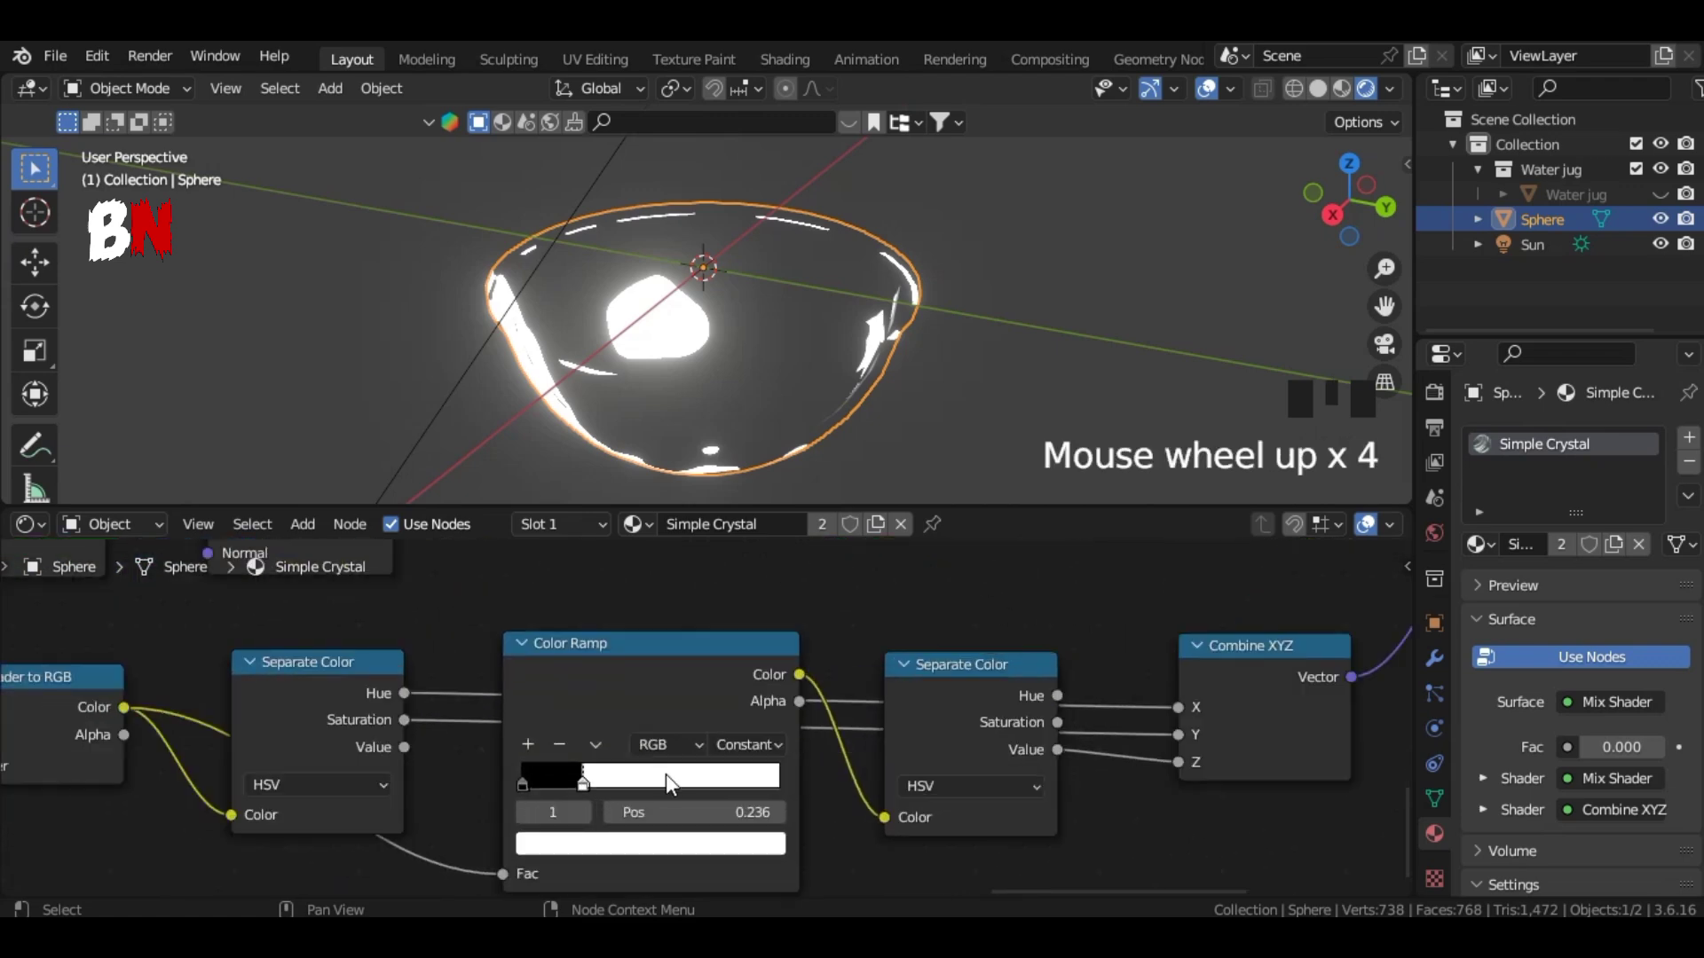
{"action": "scroll", "coordinate": [399, 769], "scroll_direction": "down", "scroll_amount": 12}
{"action": "middle_click_drag", "start_coordinate": [1072, 659], "coordinate": [1360, 715]}
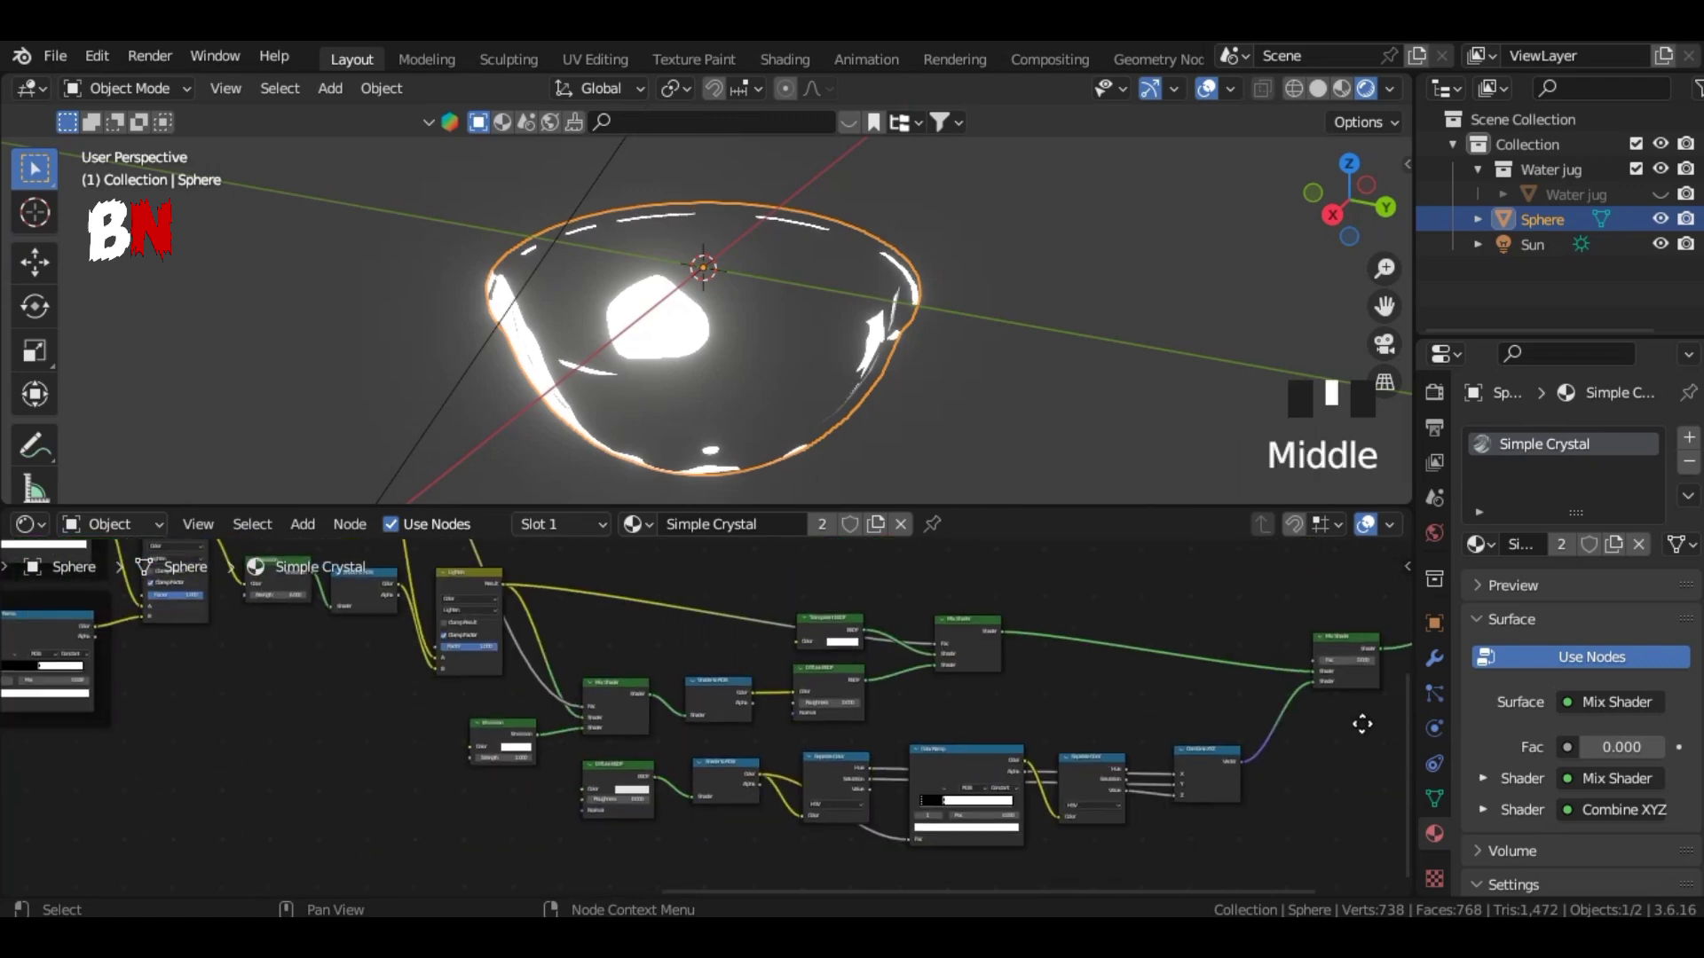
Step: Set the Bump Strength to 0.000 in the First Reflection group and to about 0.083 in the Second Reflection group
{"action": "scroll", "coordinate": [443, 701], "scroll_direction": "up", "scroll_amount": 5}
{"action": "middle_click_drag", "start_coordinate": [441, 700], "coordinate": [675, 826]}
{"action": "middle_click_drag", "start_coordinate": [231, 766], "coordinate": [545, 845]}
{"action": "middle_click_drag", "start_coordinate": [259, 745], "coordinate": [605, 815]}
{"action": "middle_click_drag", "start_coordinate": [402, 791], "coordinate": [708, 788]}
{"action": "scroll", "coordinate": [710, 608], "scroll_direction": "up", "scroll_amount": 3}
{"action": "left_click_drag", "start_coordinate": [372, 676], "coordinate": [406, 677]}
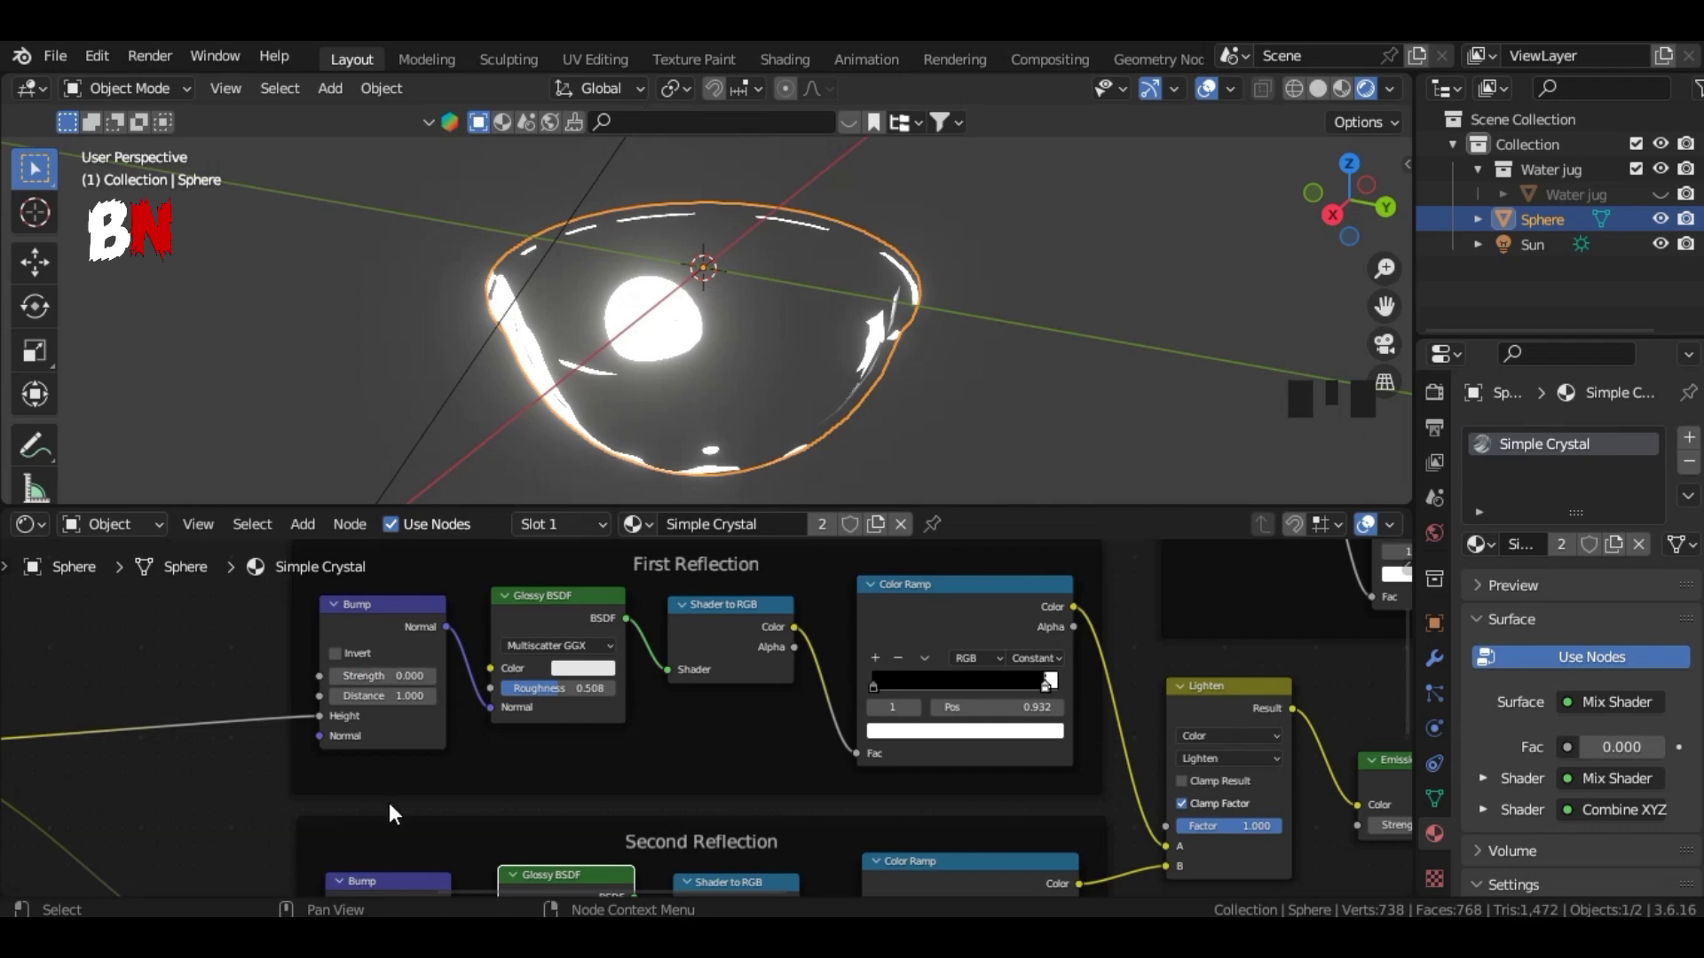
{"action": "middle_click_drag", "start_coordinate": [389, 814], "coordinate": [420, 637]}
{"action": "mouse_move", "coordinate": [403, 781]}
{"action": "left_mouse_down"}
{"action": "mouse_move", "coordinate": [456, 779]}
{"action": "mouse_move", "coordinate": [373, 778]}
{"action": "left_mouse_up"}
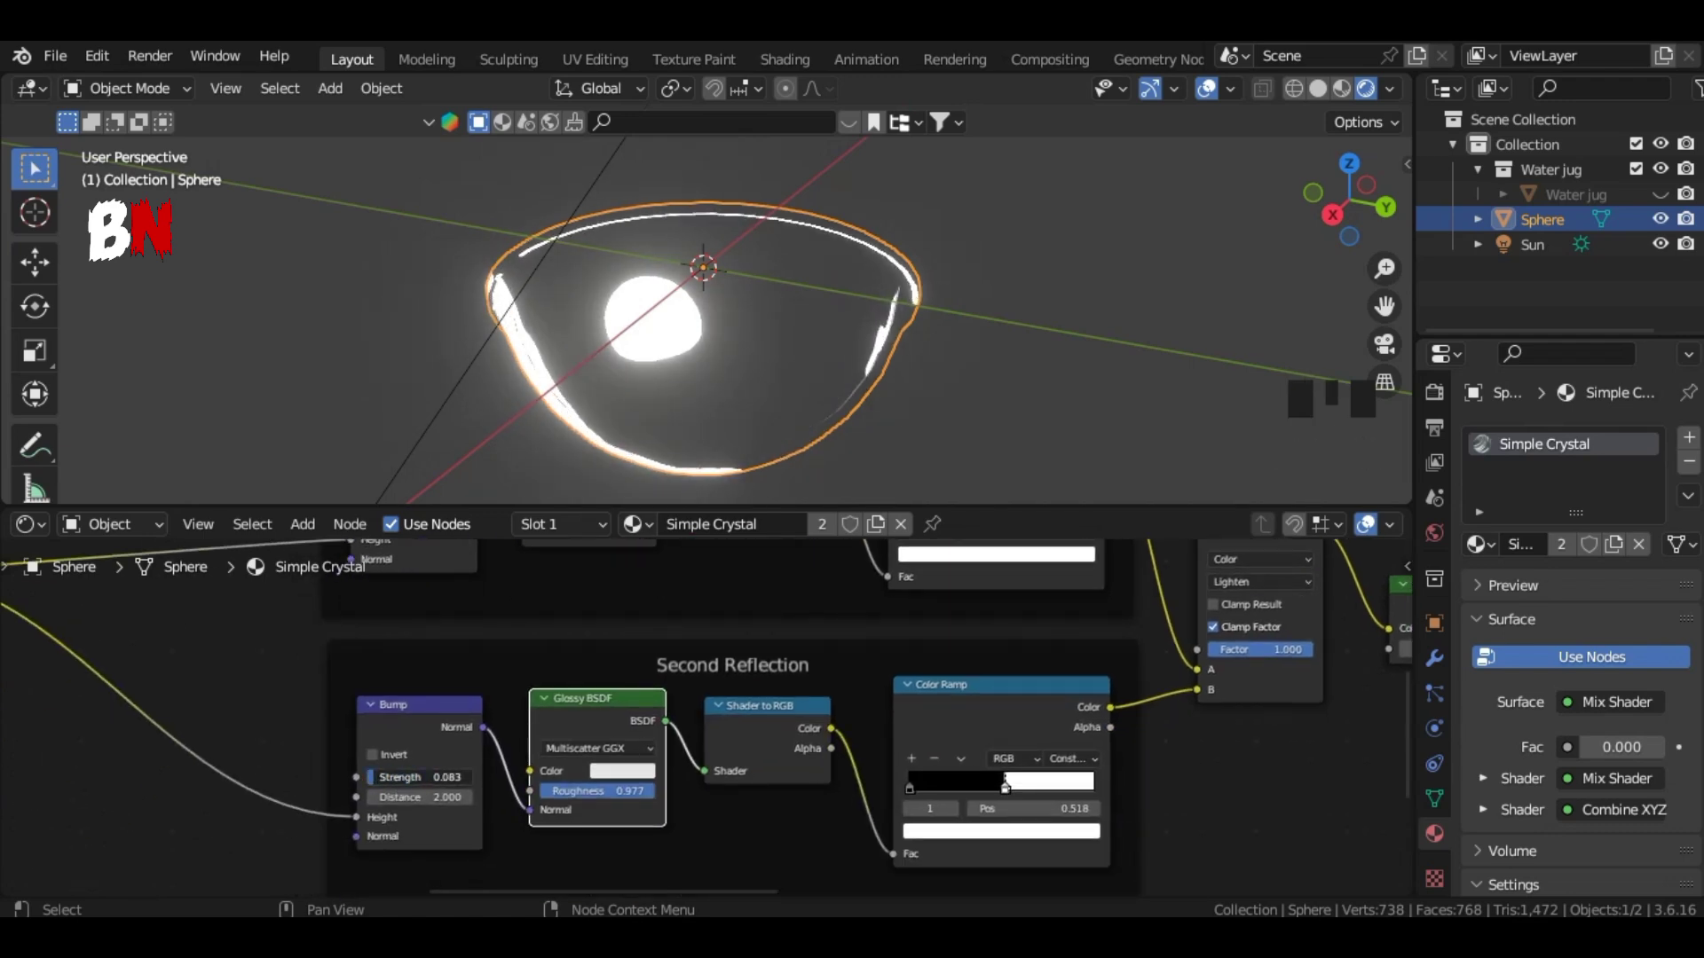
Step: Try a Scale of about 2.7 on the Noise Texture between the two Color Ramps of the Reflection Texture group
{"action": "middle_click_drag", "start_coordinate": [603, 871], "coordinate": [1359, 592]}
{"action": "scroll", "coordinate": [894, 804], "scroll_direction": "up", "scroll_amount": 2}
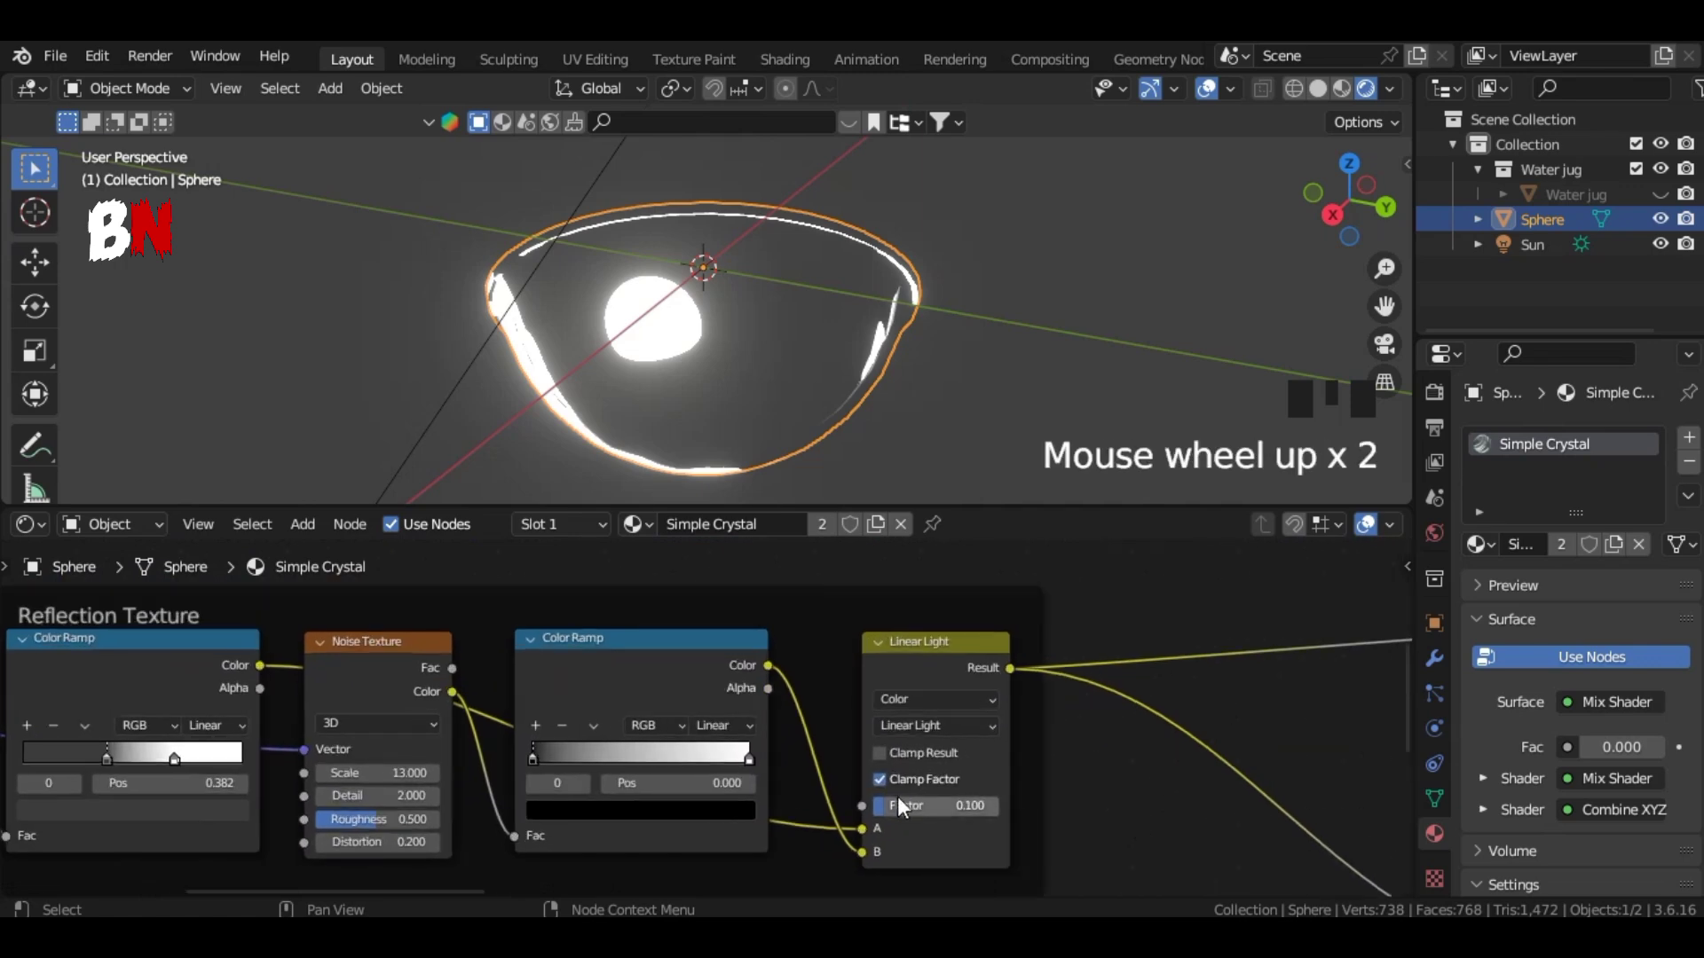
{"action": "left_click_drag", "start_coordinate": [741, 754], "coordinate": [772, 792]}
{"action": "middle_click_drag", "start_coordinate": [459, 805], "coordinate": [839, 760]}
{"action": "scroll", "coordinate": [839, 754], "scroll_direction": "up", "scroll_amount": 2}
{"action": "left_click_drag", "start_coordinate": [760, 719], "coordinate": [852, 719]}
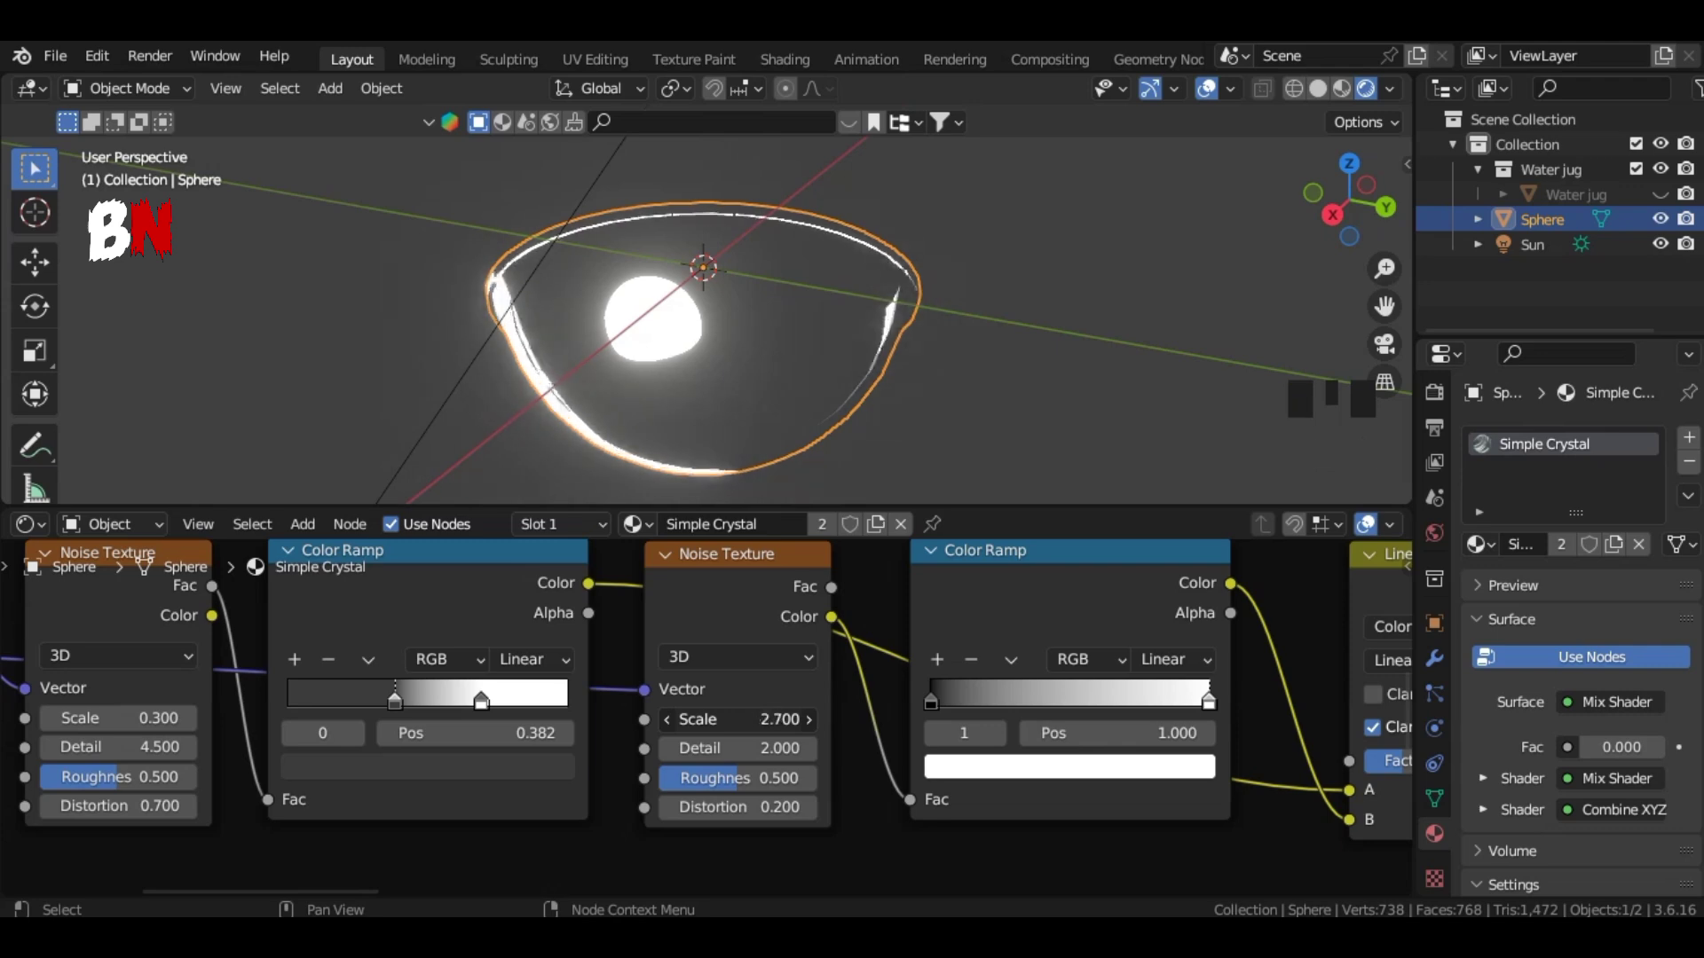
Step: Try another value on an earlier Noise Texture, undo the last two changes and save the file
{"action": "scroll", "coordinate": [588, 785], "scroll_direction": "down", "scroll_amount": 3}
{"action": "middle_click_drag", "start_coordinate": [381, 821], "coordinate": [825, 806]}
{"action": "scroll", "coordinate": [825, 806], "scroll_direction": "up", "scroll_amount": 3}
{"action": "mouse_move", "coordinate": [763, 677]}
{"action": "left_mouse_down"}
{"action": "mouse_move", "coordinate": [803, 678]}
{"action": "mouse_move", "coordinate": [772, 678]}
{"action": "left_mouse_up"}
{"action": "left_click", "coordinate": [823, 859]}
{"action": "key", "text": "ctrl+z"}
{"action": "key", "text": "ctrl+z"}
{"action": "key", "text": "ctrl+s"}
Step: Set the Linear Light node's Factor in the Reflection Texture group to 0.317 and save the file
{"action": "scroll", "coordinate": [823, 786], "scroll_direction": "down", "scroll_amount": 3}
{"action": "left_click_drag", "start_coordinate": [1350, 203], "coordinate": [1406, 200]}
{"action": "scroll", "coordinate": [1056, 833], "scroll_direction": "down", "scroll_amount": 4}
{"action": "middle_click_drag", "start_coordinate": [1120, 829], "coordinate": [864, 780]}
{"action": "scroll", "coordinate": [1198, 812], "scroll_direction": "down", "scroll_amount": 2}
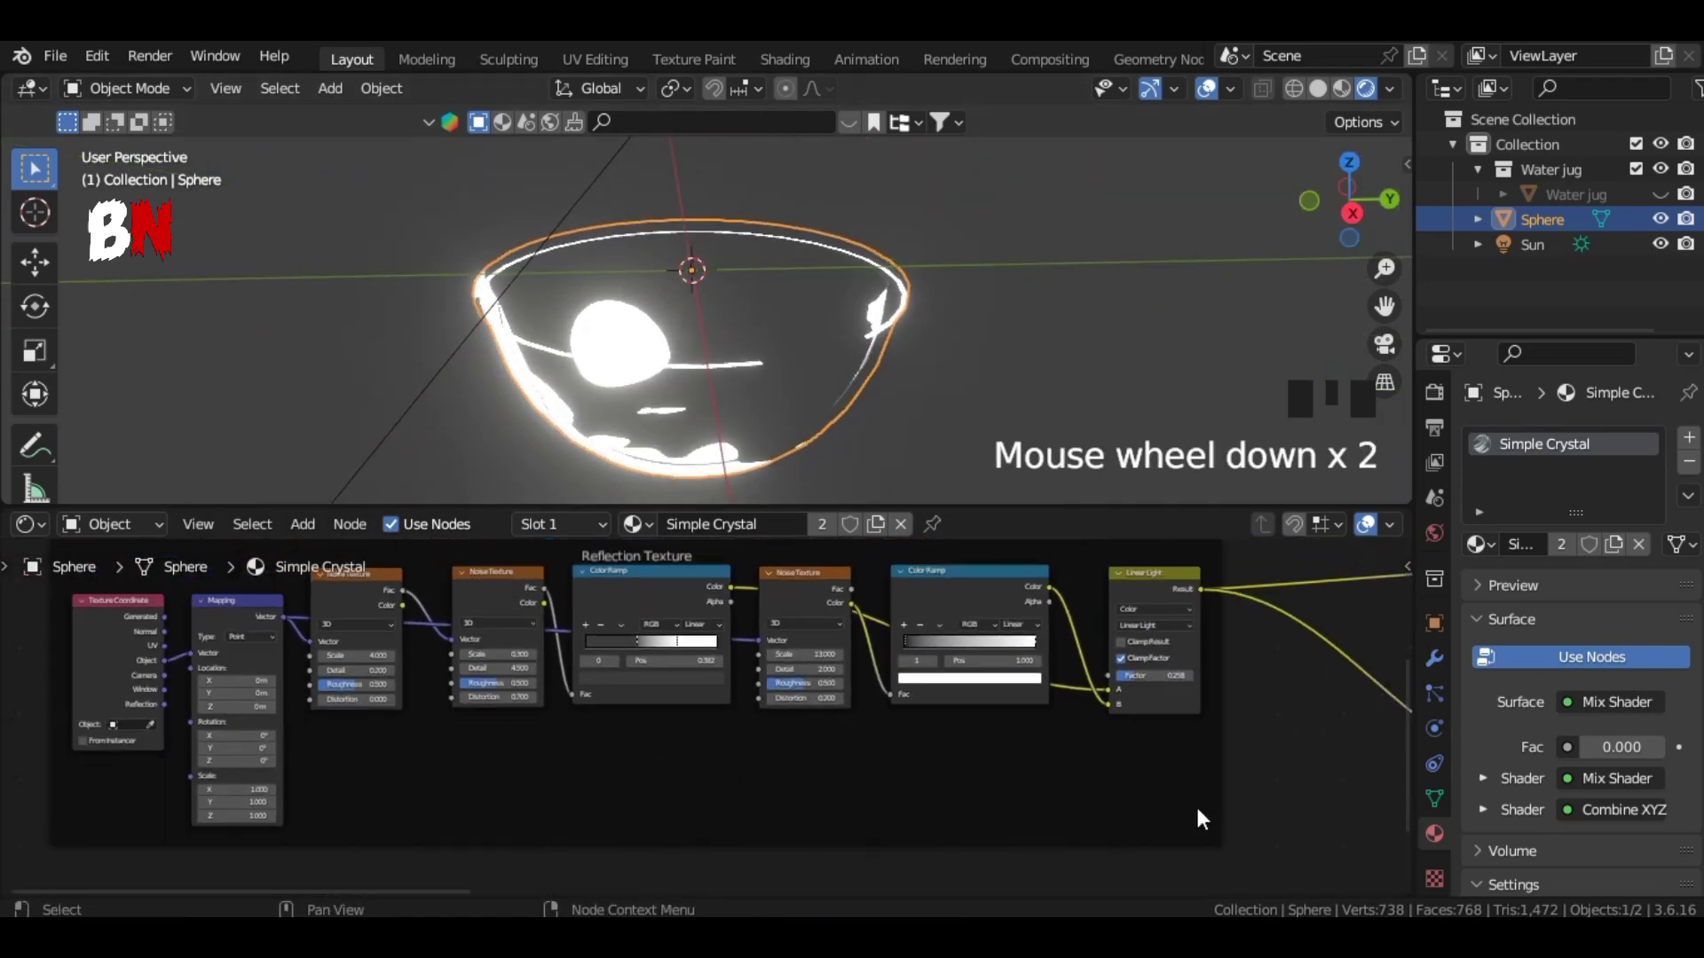
{"action": "middle_click_drag", "start_coordinate": [1257, 801], "coordinate": [676, 770]}
{"action": "scroll", "coordinate": [549, 658], "scroll_direction": "up", "scroll_amount": 9}
{"action": "left_click_drag", "start_coordinate": [628, 646], "coordinate": [582, 647]}
{"action": "left_click_drag", "start_coordinate": [1350, 202], "coordinate": [1681, 98]}
{"action": "scroll", "coordinate": [1287, 257], "scroll_direction": "down", "scroll_amount": 2}
{"action": "key", "text": "ctrl+s"}
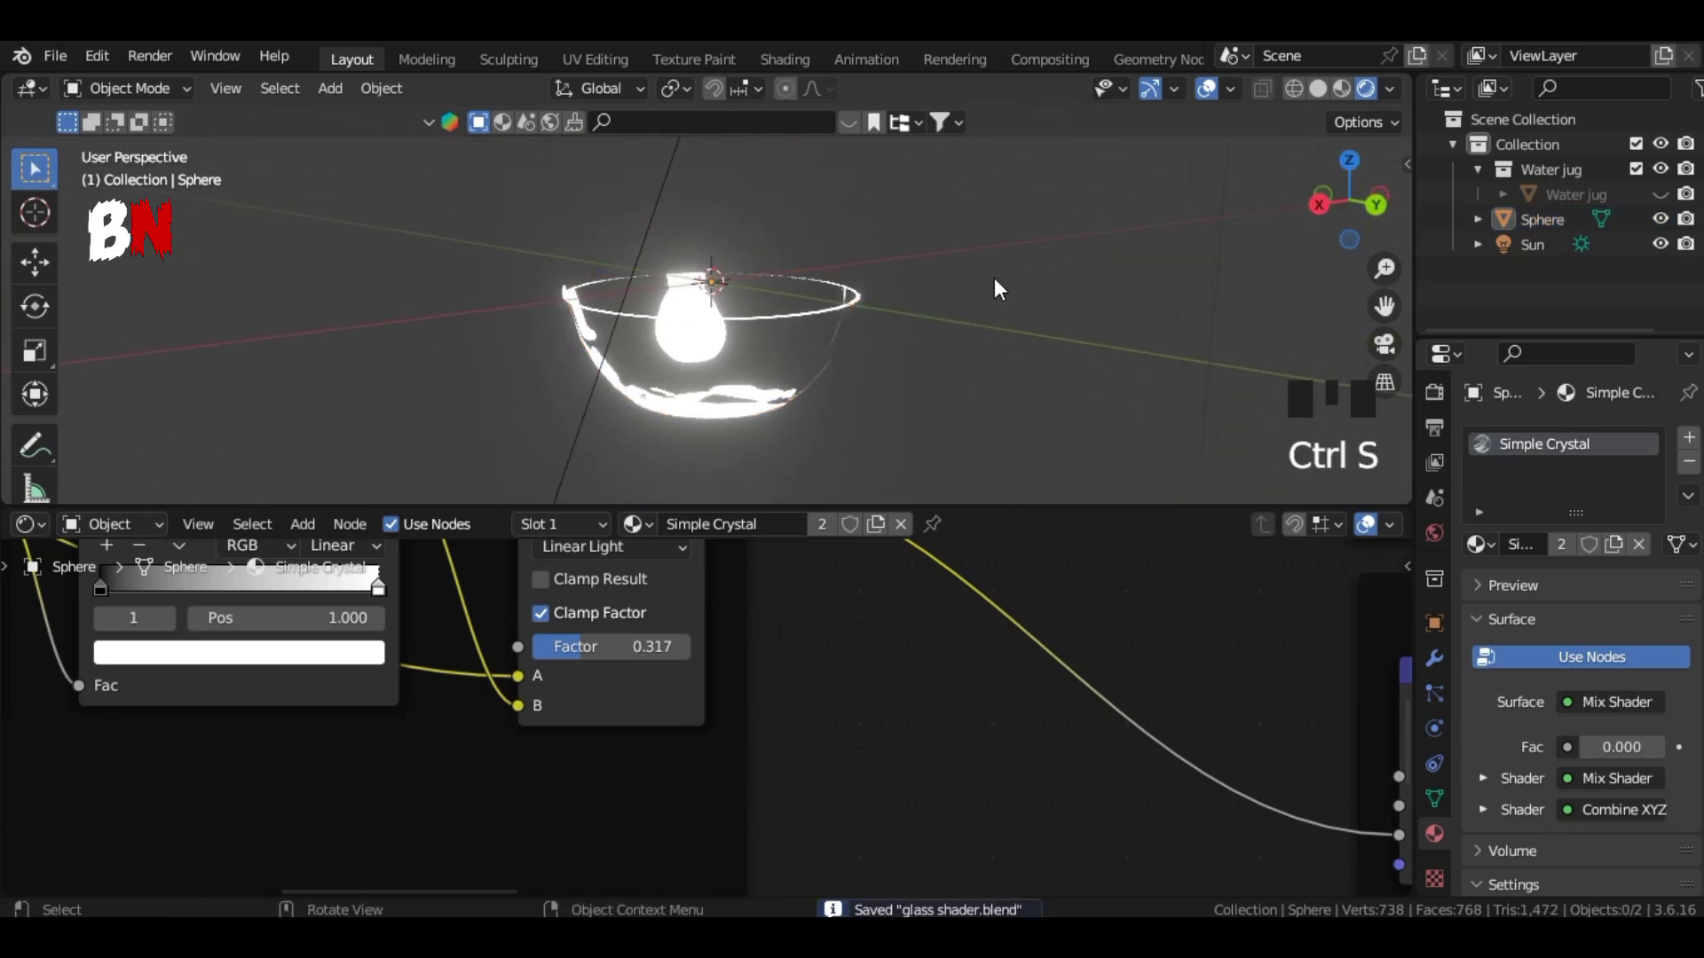
Step: Examine the Second Reflection nodes, the output end of the node tree and the bowl's reflections from another angle
{"action": "scroll", "coordinate": [1157, 715], "scroll_direction": "down", "scroll_amount": 10}
{"action": "middle_click_drag", "start_coordinate": [1122, 836], "coordinate": [966, 804]}
{"action": "scroll", "coordinate": [967, 804], "scroll_direction": "up", "scroll_amount": 10}
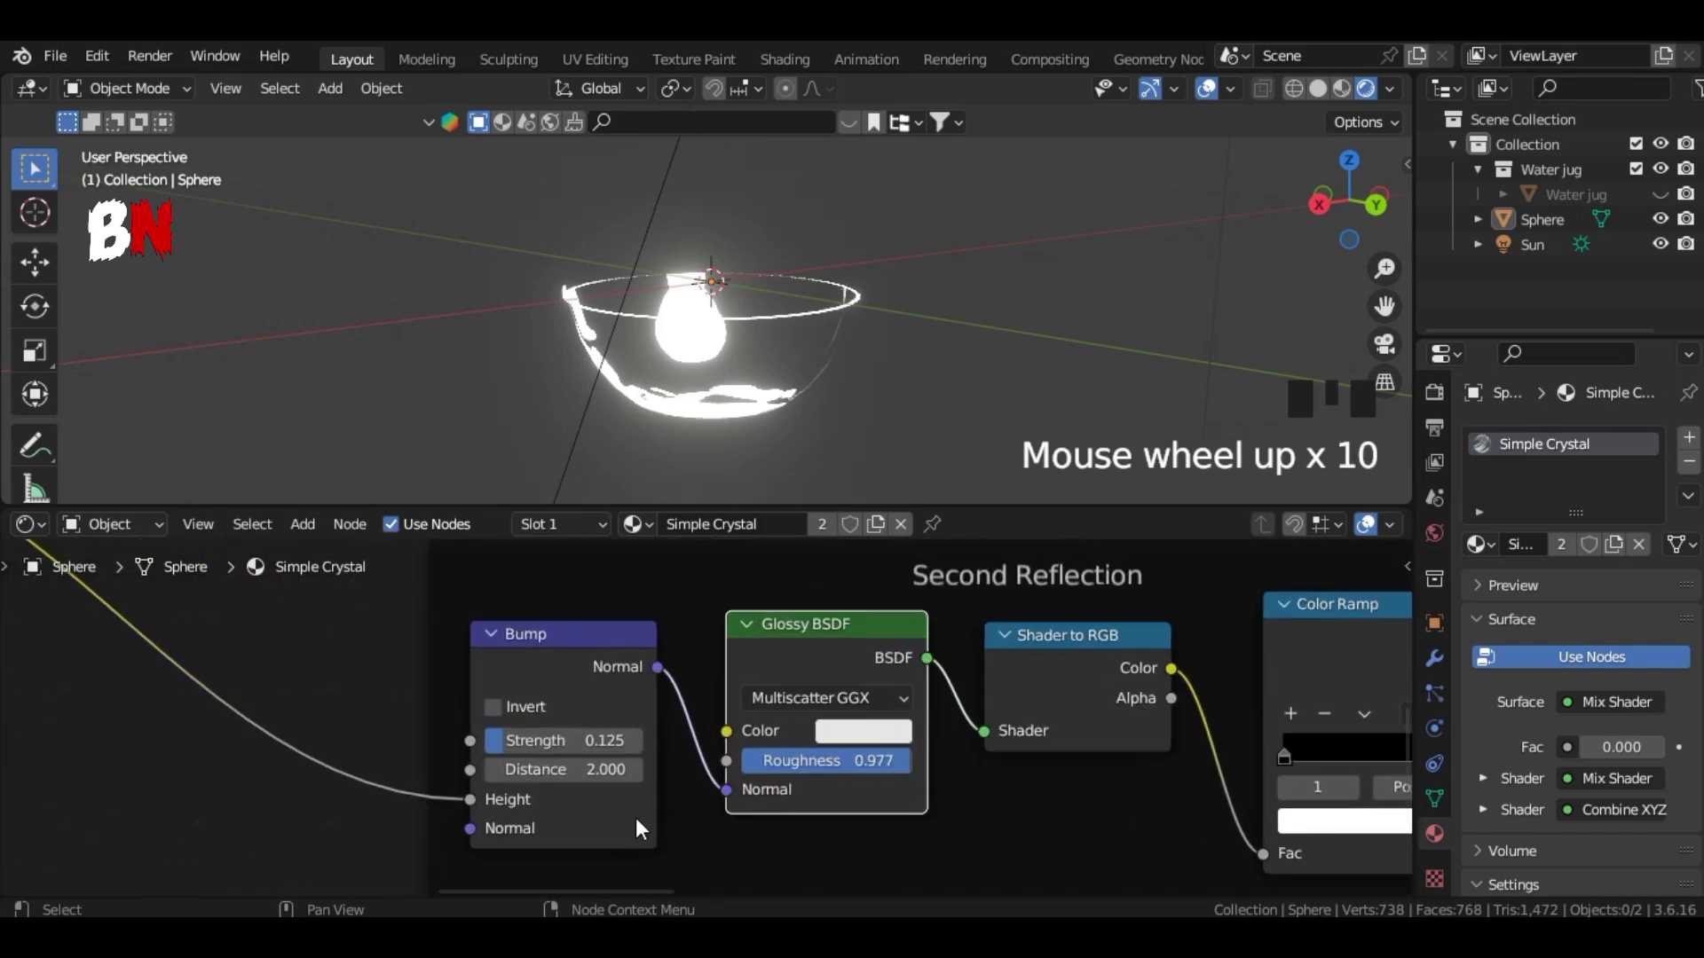
{"action": "scroll", "coordinate": [1270, 788], "scroll_direction": "down", "scroll_amount": 14}
{"action": "middle_click_drag", "start_coordinate": [1269, 787], "coordinate": [146, 777]}
{"action": "left_click_drag", "start_coordinate": [1350, 200], "coordinate": [1546, 207]}
{"action": "scroll", "coordinate": [1244, 281], "scroll_direction": "up", "scroll_amount": 6}
{"action": "scroll", "coordinate": [1244, 281], "scroll_direction": "down", "scroll_amount": 2}
{"action": "scroll", "coordinate": [805, 307], "scroll_direction": "up", "scroll_amount": 1}
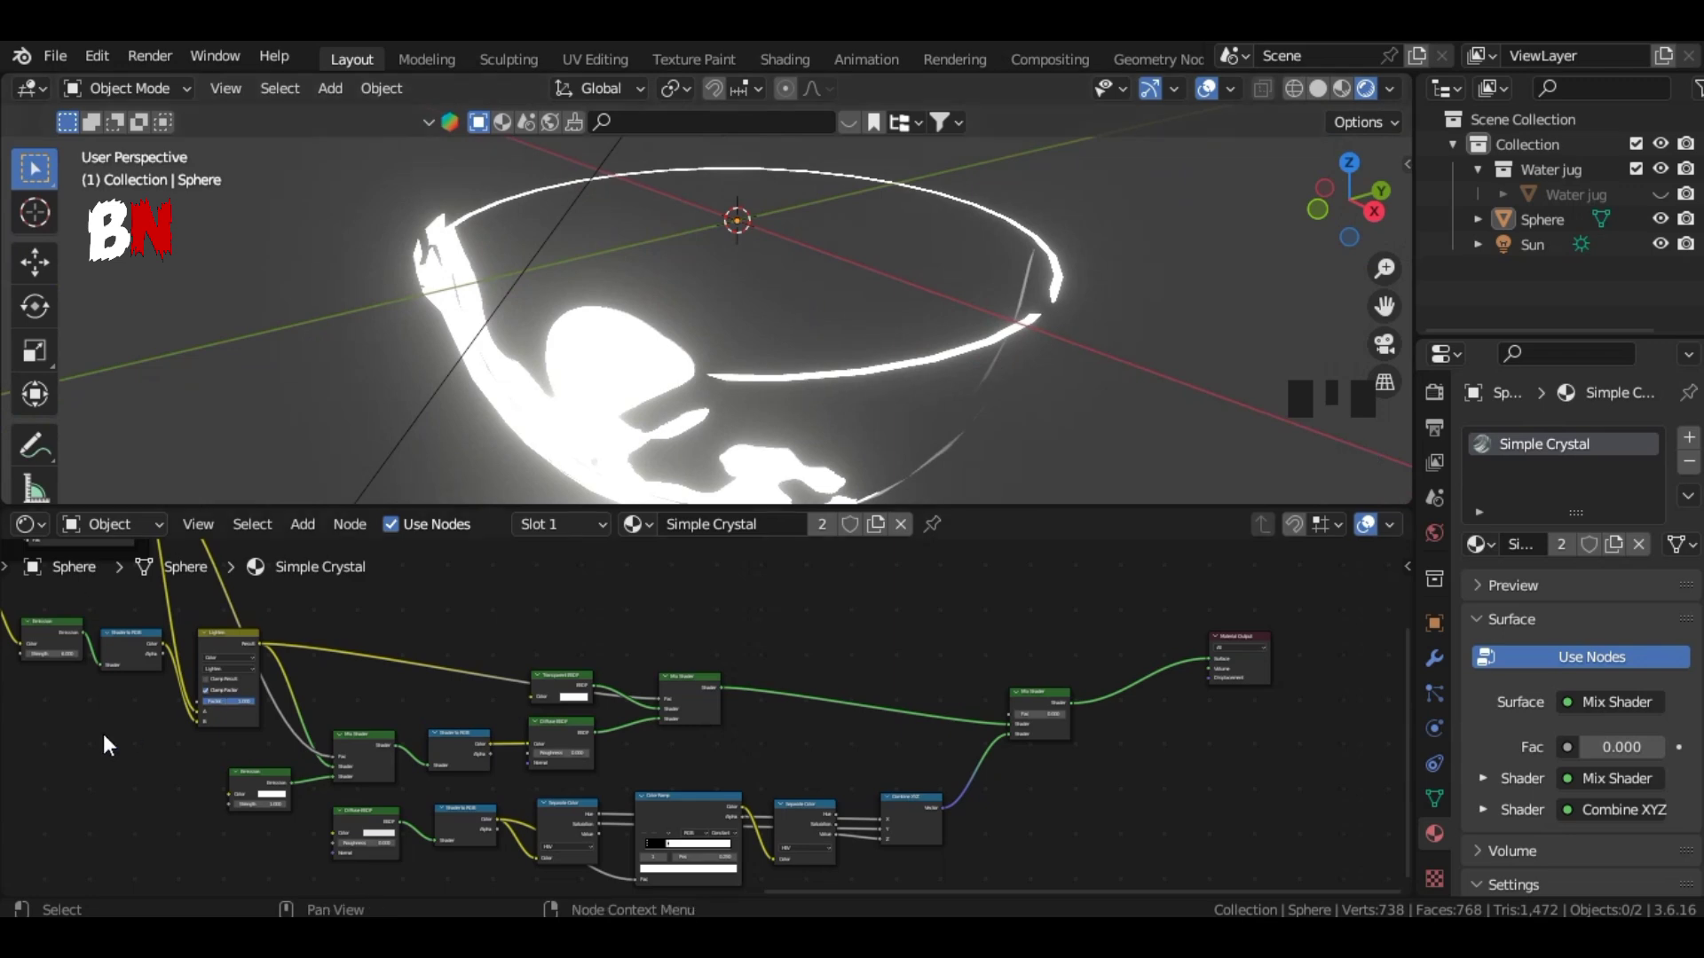
Step: Set the Glossy BSDF's Roughness in the First Reflection group to 0.400
{"action": "middle_click_drag", "start_coordinate": [103, 733], "coordinate": [568, 770]}
{"action": "scroll", "coordinate": [454, 758], "scroll_direction": "up", "scroll_amount": 5}
{"action": "middle_click_drag", "start_coordinate": [455, 759], "coordinate": [779, 835]}
{"action": "scroll", "coordinate": [742, 344], "scroll_direction": "up", "scroll_amount": 4}
{"action": "scroll", "coordinate": [741, 344], "scroll_direction": "down", "scroll_amount": 2}
{"action": "scroll", "coordinate": [701, 703], "scroll_direction": "up", "scroll_amount": 5}
{"action": "left_click_drag", "start_coordinate": [542, 683], "coordinate": [484, 683]}
{"action": "scroll", "coordinate": [470, 696], "scroll_direction": "down", "scroll_amount": 2}
{"action": "middle_click_drag", "start_coordinate": [159, 715], "coordinate": [403, 722]}
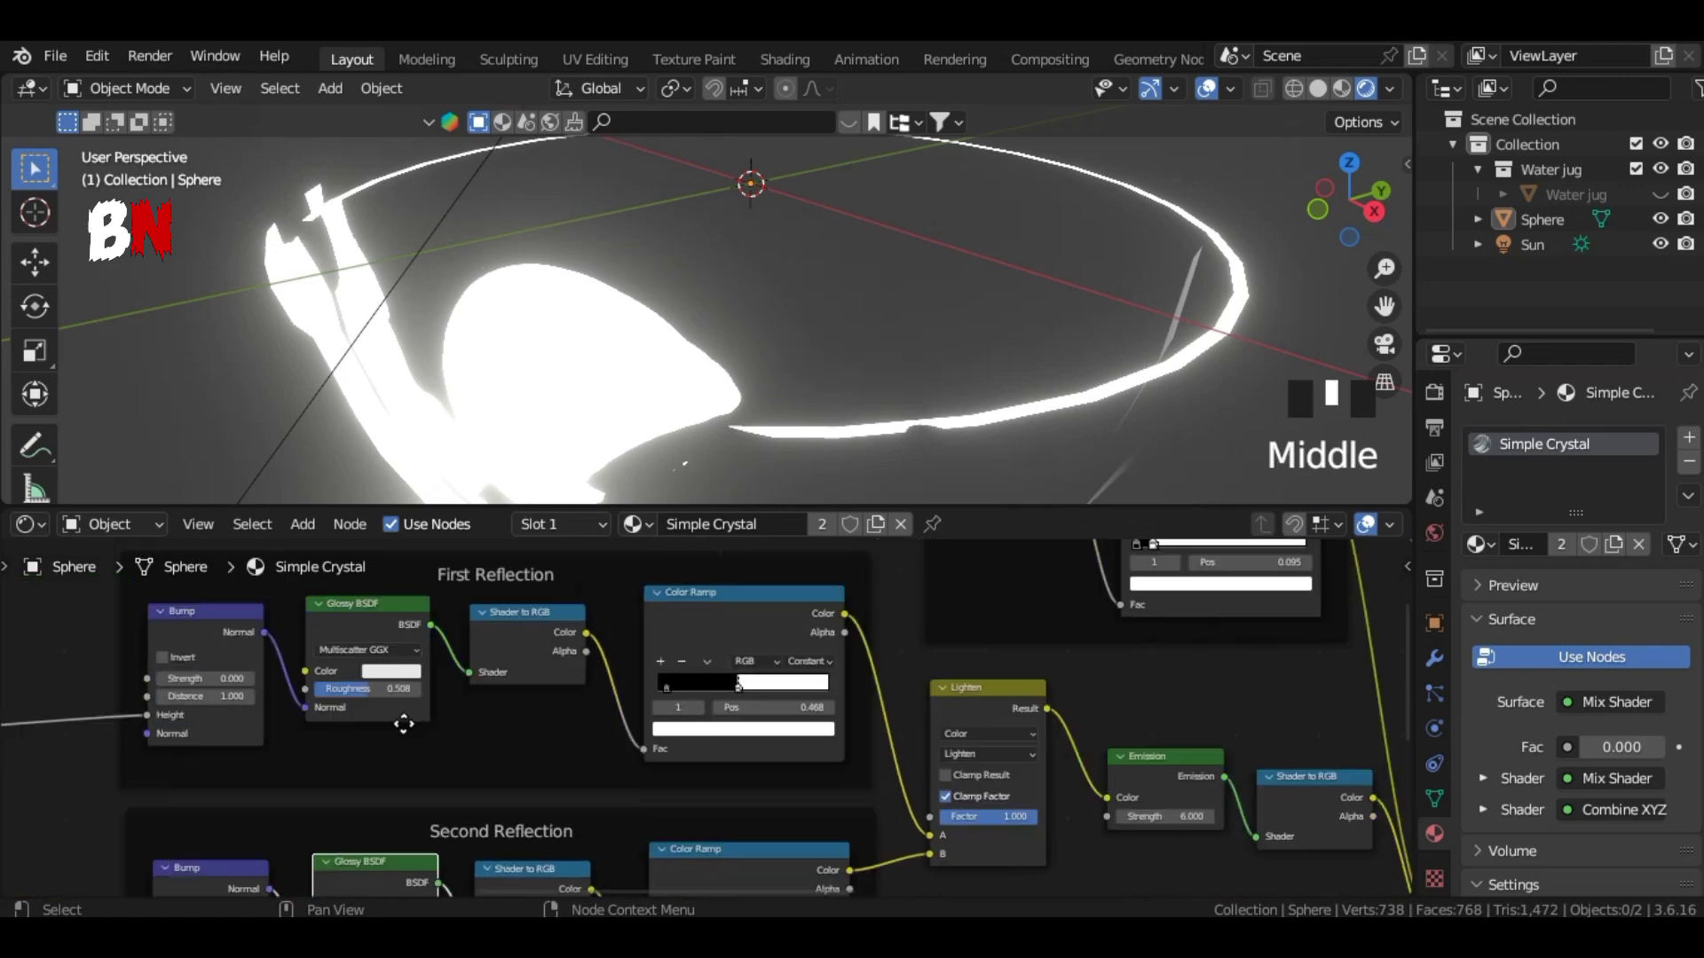
{"action": "scroll", "coordinate": [403, 722], "scroll_direction": "up", "scroll_amount": 1}
{"action": "left_click_drag", "start_coordinate": [343, 687], "coordinate": [328, 687]}
{"action": "middle_click_drag", "start_coordinate": [710, 355], "coordinate": [712, 368]}
Step: Try Roughness values of 0.092 and 1.000 on the Glossy BSDF in the Second Reflection group
{"action": "middle_click_drag", "start_coordinate": [903, 810], "coordinate": [1001, 640]}
{"action": "scroll", "coordinate": [710, 708], "scroll_direction": "up", "scroll_amount": 2}
{"action": "left_click_drag", "start_coordinate": [417, 811], "coordinate": [457, 811]}
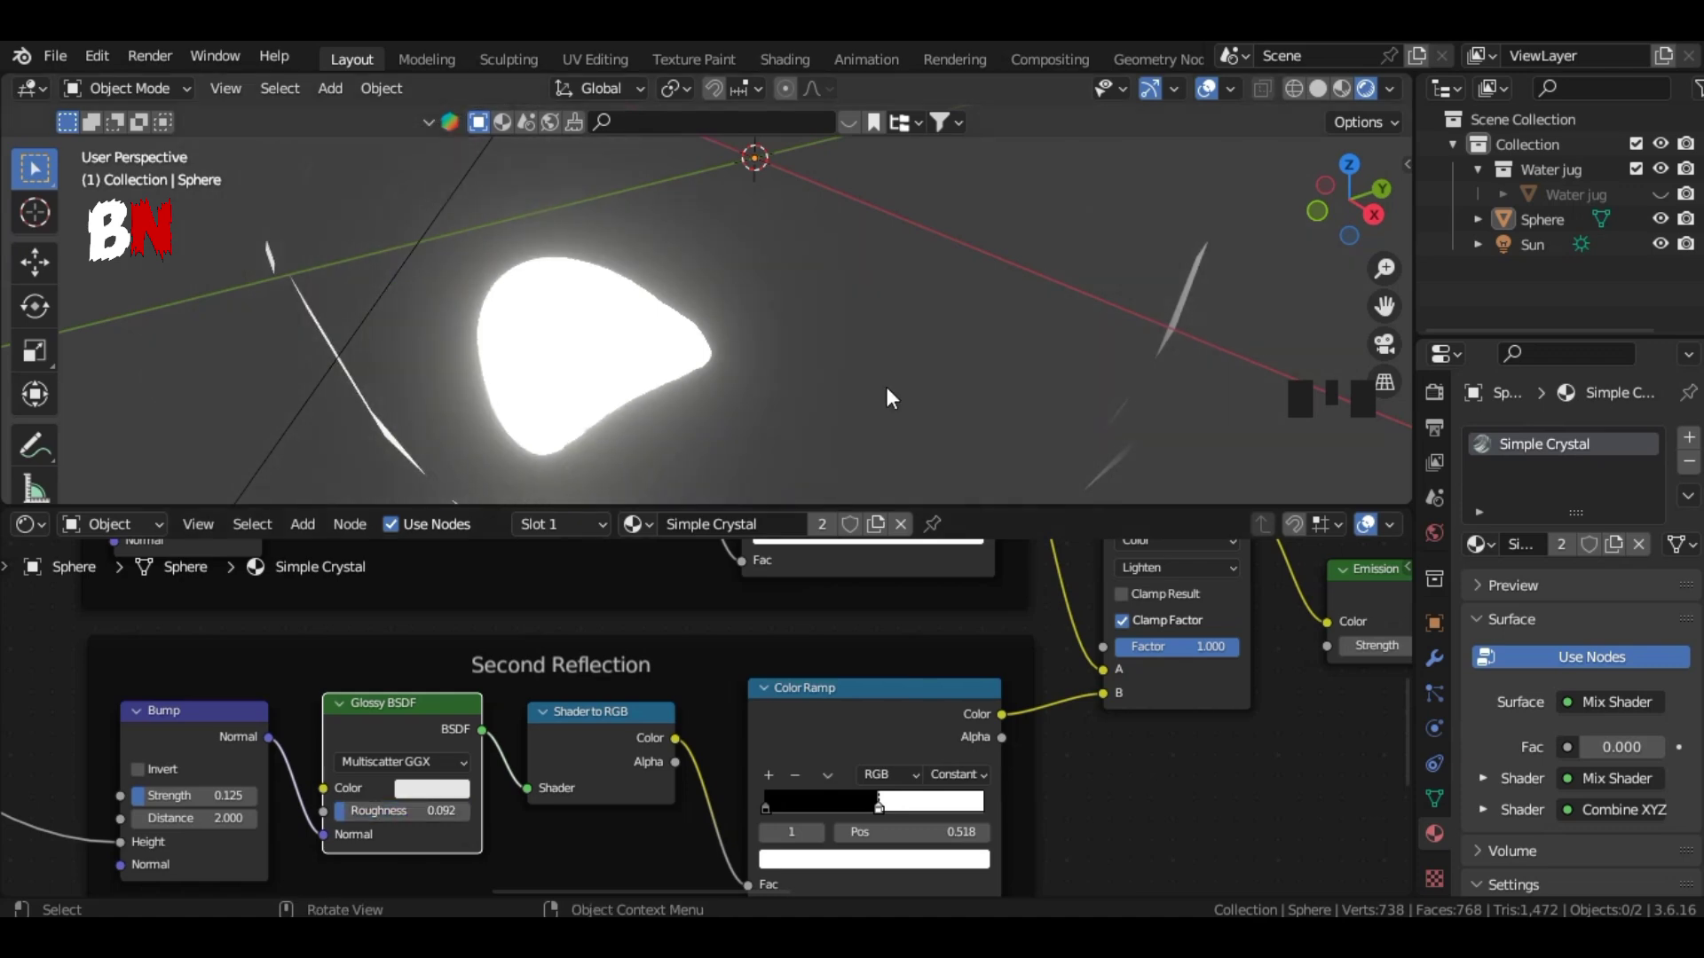
{"action": "scroll", "coordinate": [886, 395], "scroll_direction": "down", "scroll_amount": 4}
{"action": "left_click_drag", "start_coordinate": [1349, 200], "coordinate": [1391, 201]}
{"action": "left_click_drag", "start_coordinate": [434, 811], "coordinate": [455, 811]}
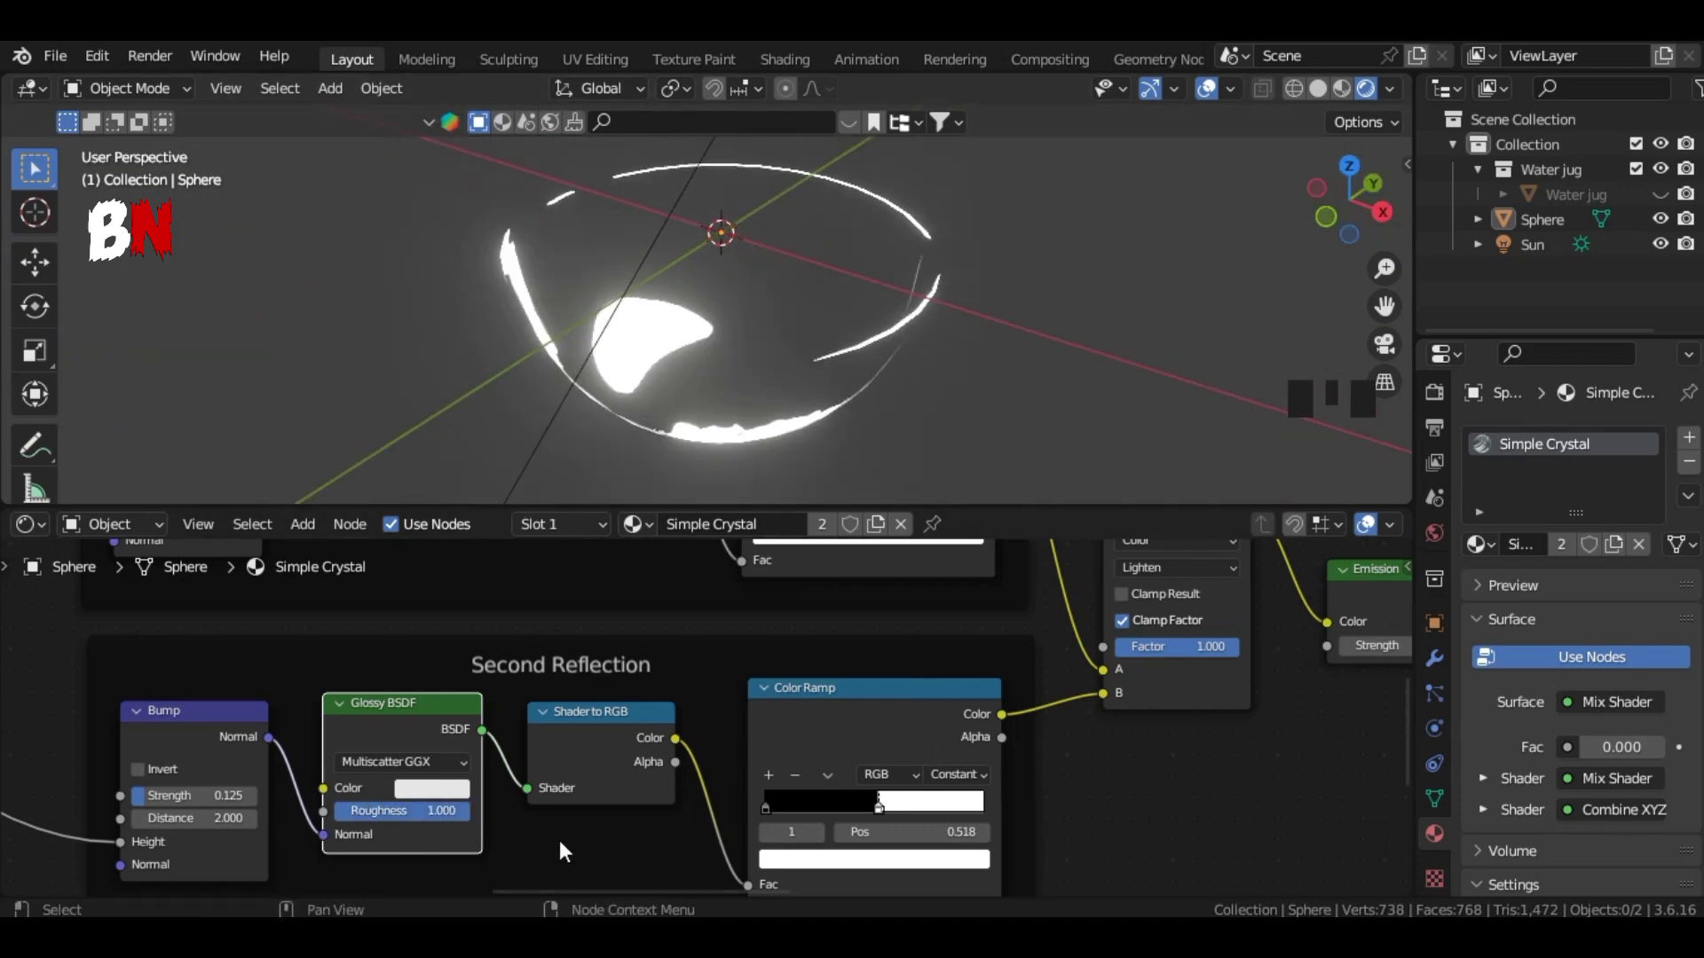
Step: In the Second Reflection group, set the Bump Strength to 0.000 and the Glossy BSDF's Roughness to 0.515
{"action": "scroll", "coordinate": [561, 843], "scroll_direction": "up", "scroll_amount": 4}
{"action": "middle_click_drag", "start_coordinate": [561, 843], "coordinate": [780, 829]}
{"action": "mouse_move", "coordinate": [240, 757]}
{"action": "left_mouse_down"}
{"action": "mouse_move", "coordinate": [273, 757]}
{"action": "mouse_move", "coordinate": [213, 758]}
{"action": "left_mouse_up"}
{"action": "left_click_drag", "start_coordinate": [639, 781], "coordinate": [473, 781]}
{"action": "mouse_move", "coordinate": [1349, 199]}
{"action": "left_mouse_down"}
{"action": "mouse_move", "coordinate": [1415, 191]}
{"action": "mouse_move", "coordinate": [1376, 203]}
{"action": "mouse_move", "coordinate": [1367, 182]}
{"action": "left_mouse_up"}
{"action": "left_click_drag", "start_coordinate": [473, 781], "coordinate": [566, 781]}
{"action": "left_click_drag", "start_coordinate": [1362, 177], "coordinate": [1384, 222]}
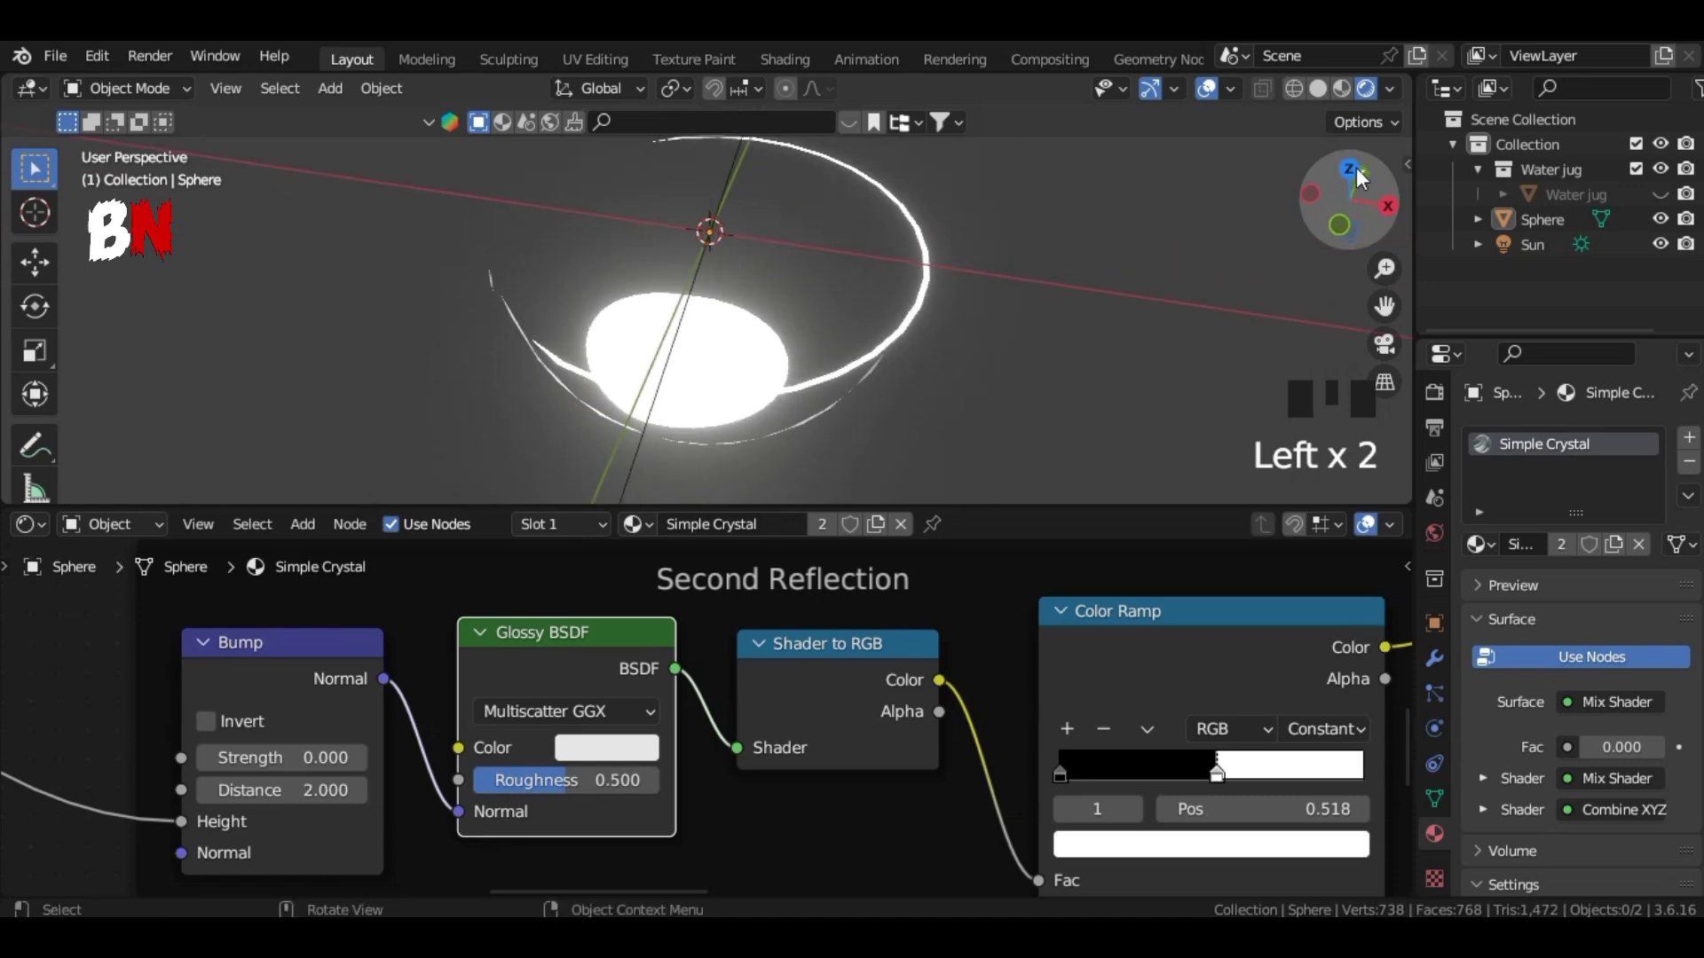
{"action": "mouse_move", "coordinate": [566, 781]}
{"action": "left_mouse_down"}
{"action": "mouse_move", "coordinate": [620, 781]}
{"action": "mouse_move", "coordinate": [569, 781]}
{"action": "left_mouse_up"}
{"action": "scroll", "coordinate": [831, 820], "scroll_direction": "down", "scroll_amount": 2}
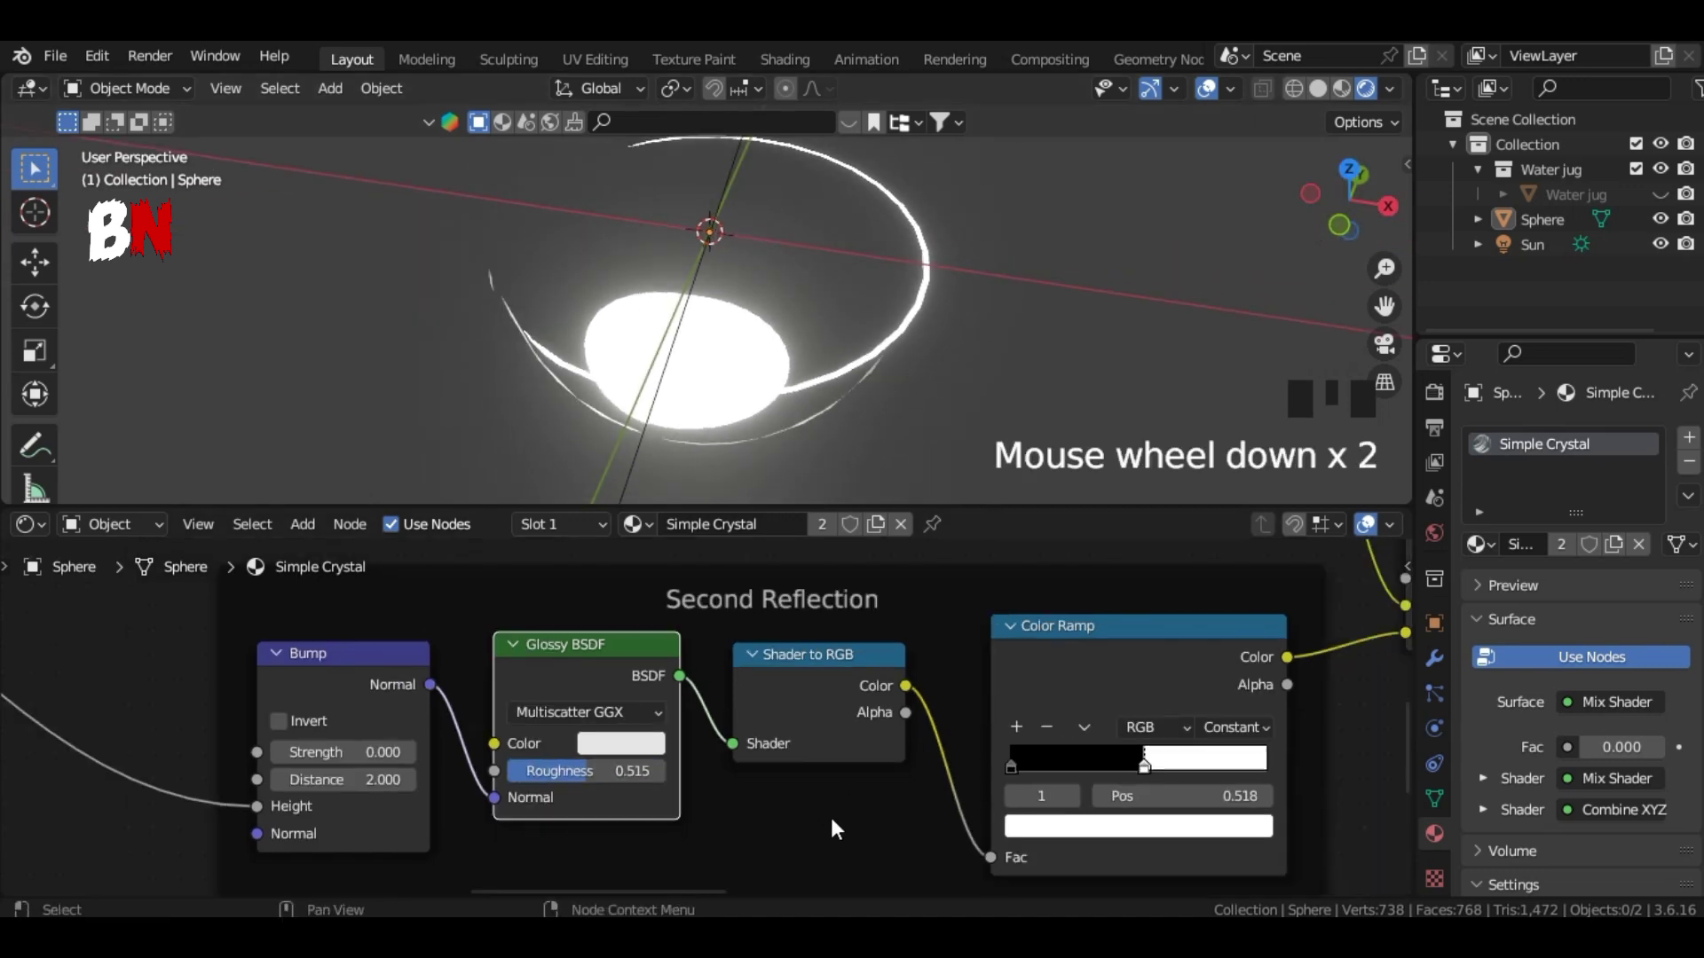
Step: Open the Strength value of the Emission node fed by the Lighten node that combines both reflections
{"action": "scroll", "coordinate": [831, 817], "scroll_direction": "down", "scroll_amount": 8}
{"action": "middle_click_drag", "start_coordinate": [822, 818], "coordinate": [912, 832]}
{"action": "scroll", "coordinate": [917, 830], "scroll_direction": "up", "scroll_amount": 4}
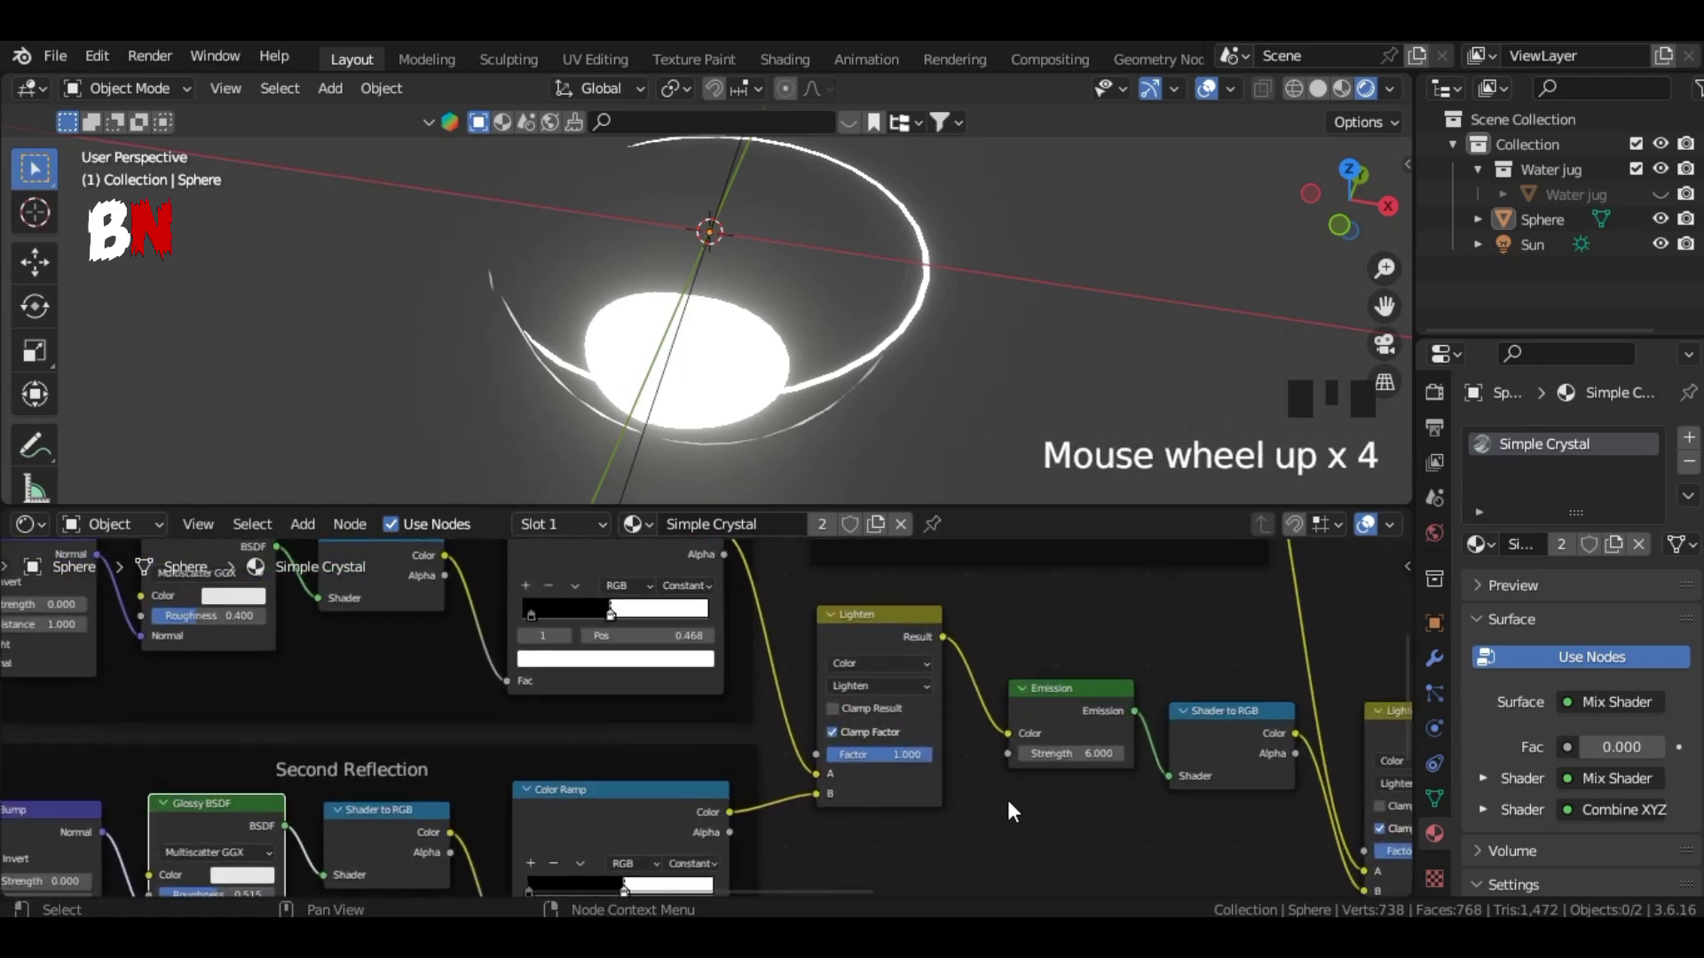
{"action": "scroll", "coordinate": [1003, 805], "scroll_direction": "up", "scroll_amount": 1}
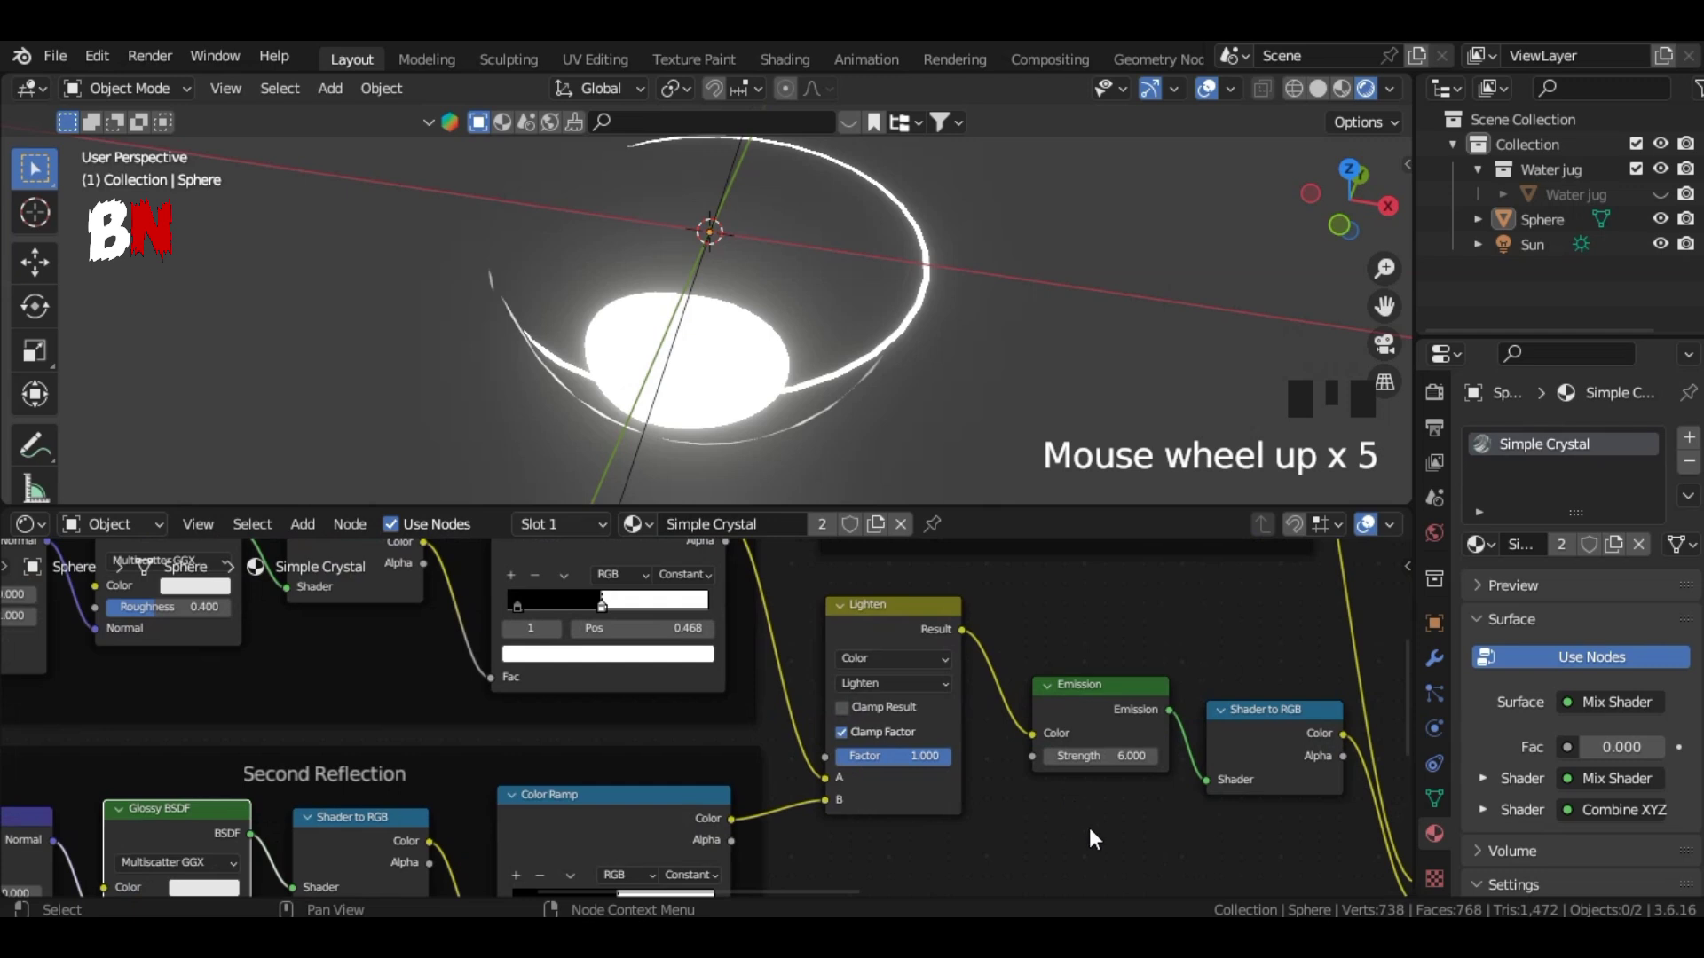
{"action": "middle_click_drag", "start_coordinate": [1089, 829], "coordinate": [662, 826]}
{"action": "scroll", "coordinate": [711, 825], "scroll_direction": "up", "scroll_amount": 3}
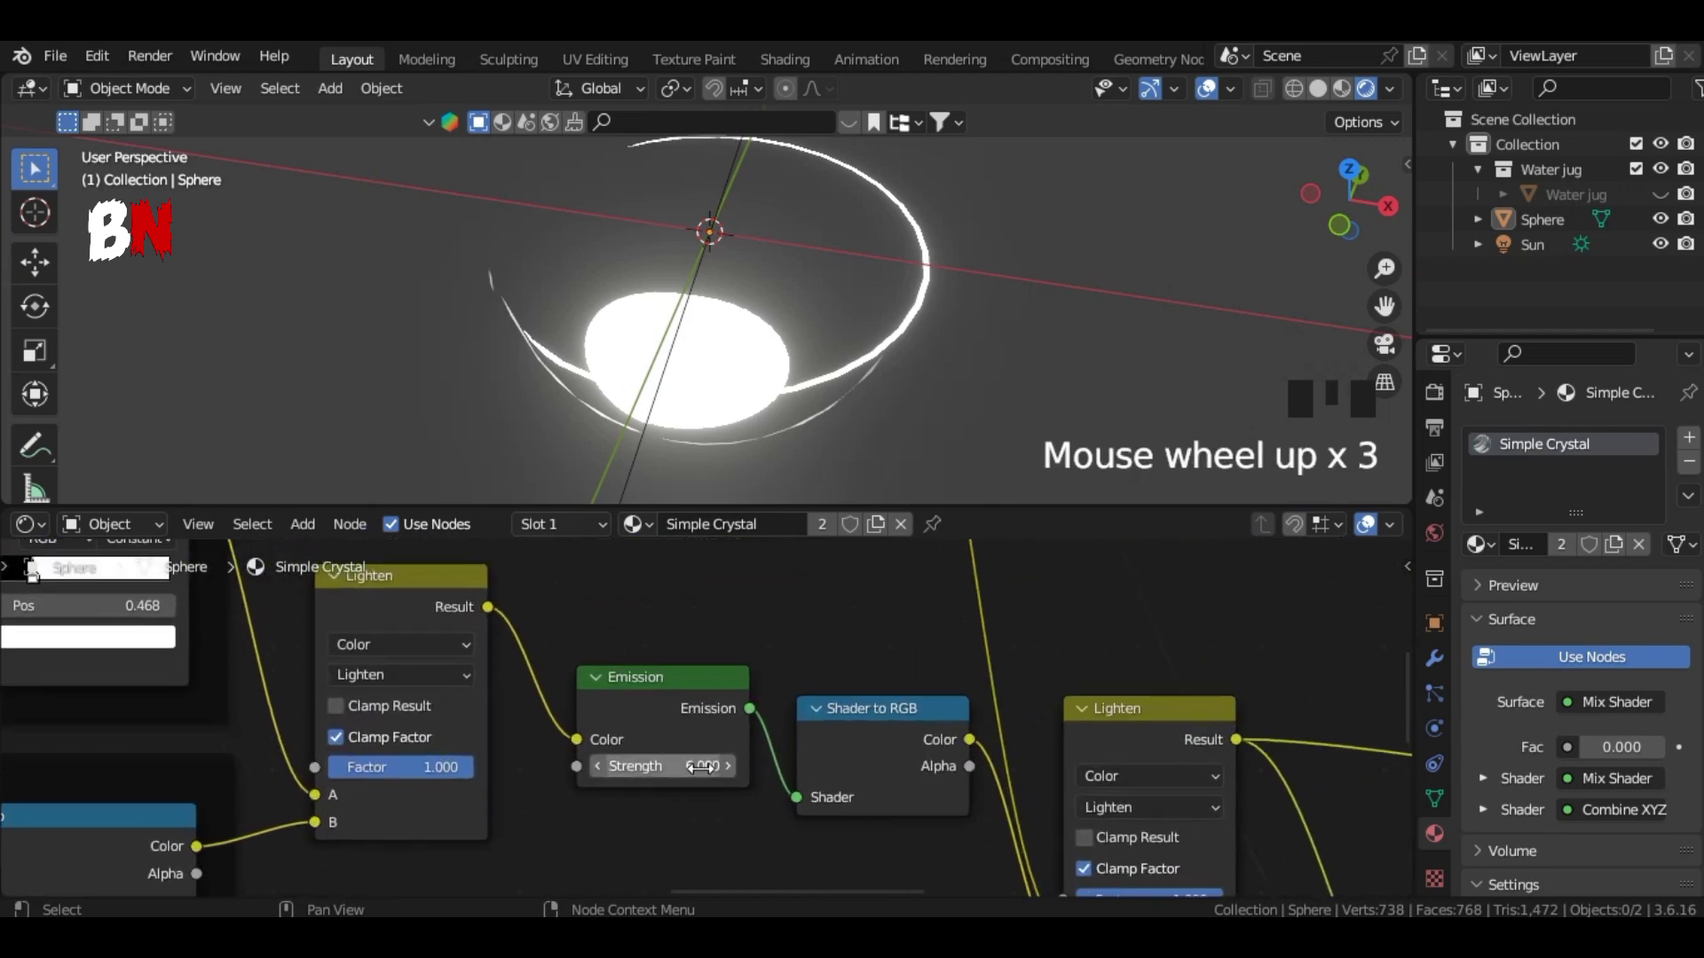
{"action": "left_click_drag", "start_coordinate": [701, 767], "coordinate": [790, 767]}
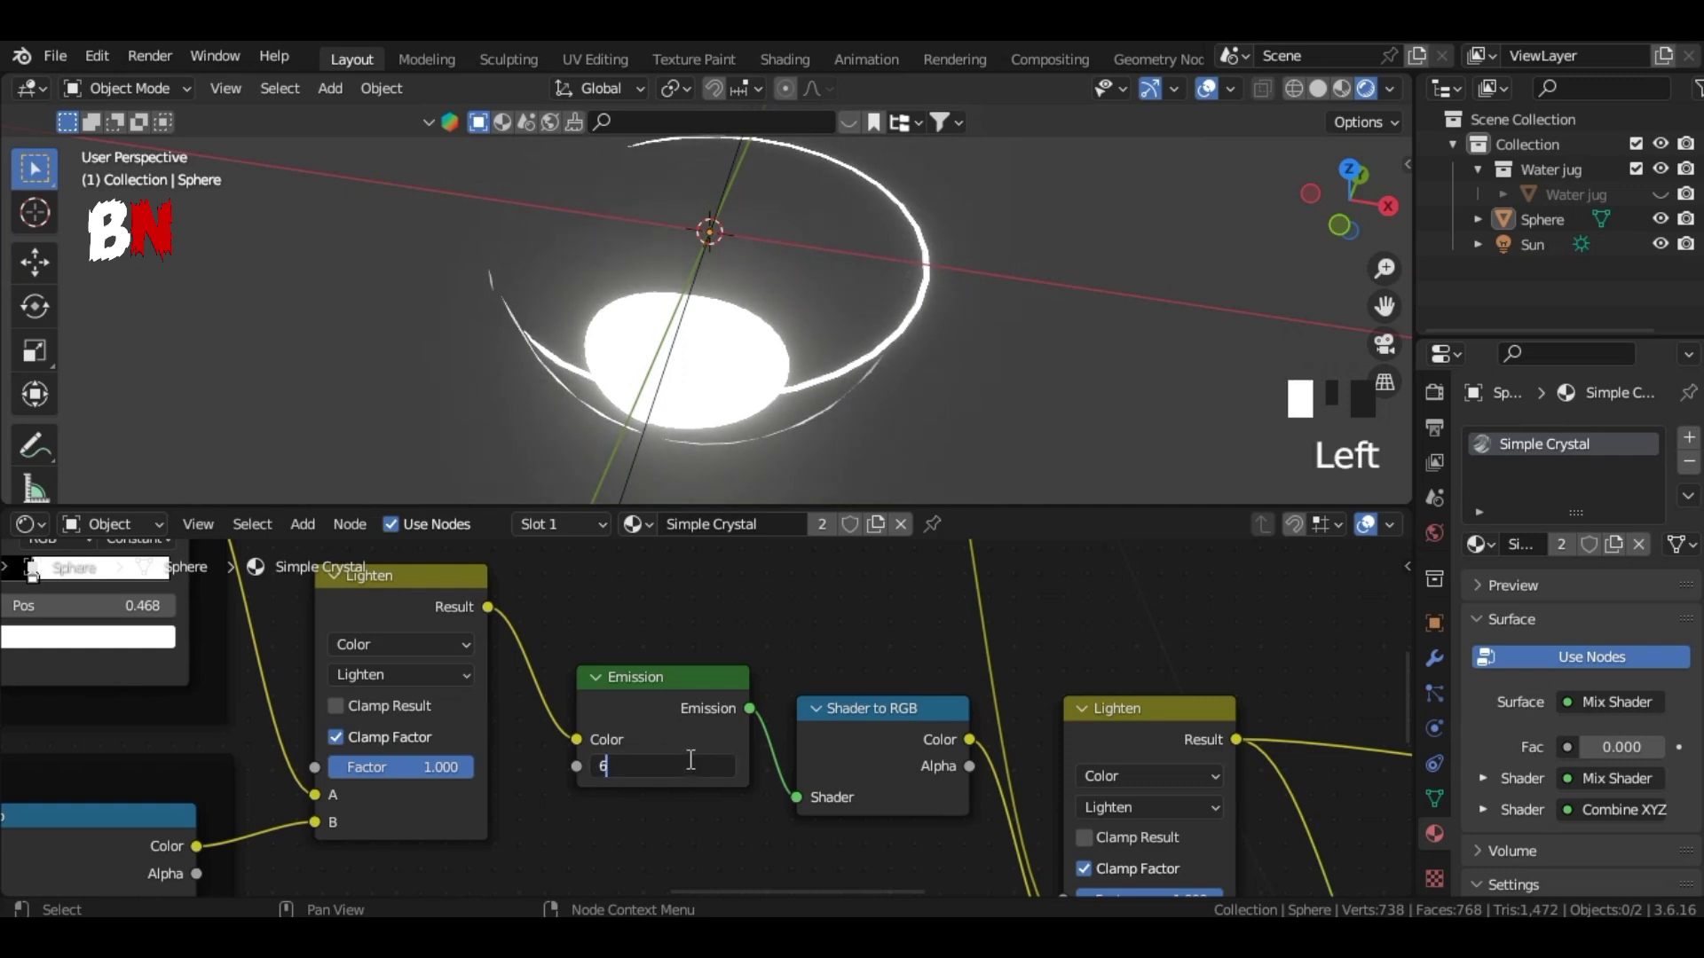
Step: Move the white stop of the First Reflection group's Color Ramp to position 0.964
{"action": "middle_click_drag", "start_coordinate": [838, 874], "coordinate": [501, 764]}
{"action": "scroll", "coordinate": [501, 764], "scroll_direction": "down", "scroll_amount": 8}
{"action": "scroll", "coordinate": [1090, 600], "scroll_direction": "up", "scroll_amount": 7}
{"action": "scroll", "coordinate": [916, 695], "scroll_direction": "up", "scroll_amount": 3}
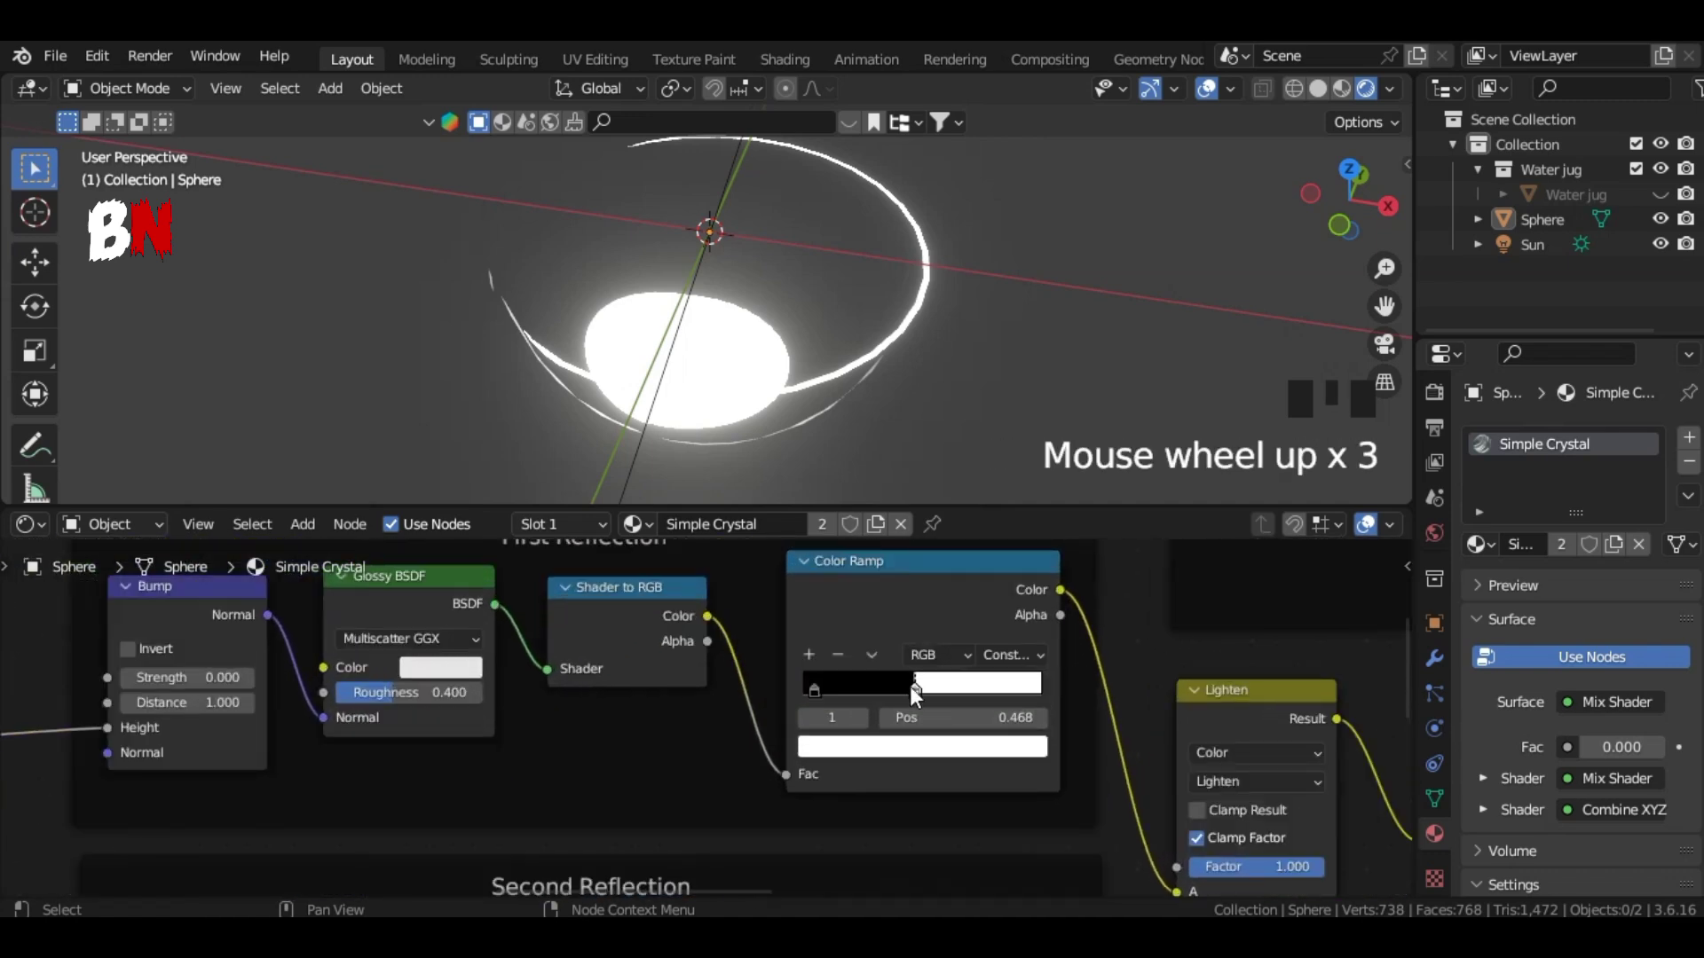
{"action": "left_click_drag", "start_coordinate": [922, 680], "coordinate": [1043, 693]}
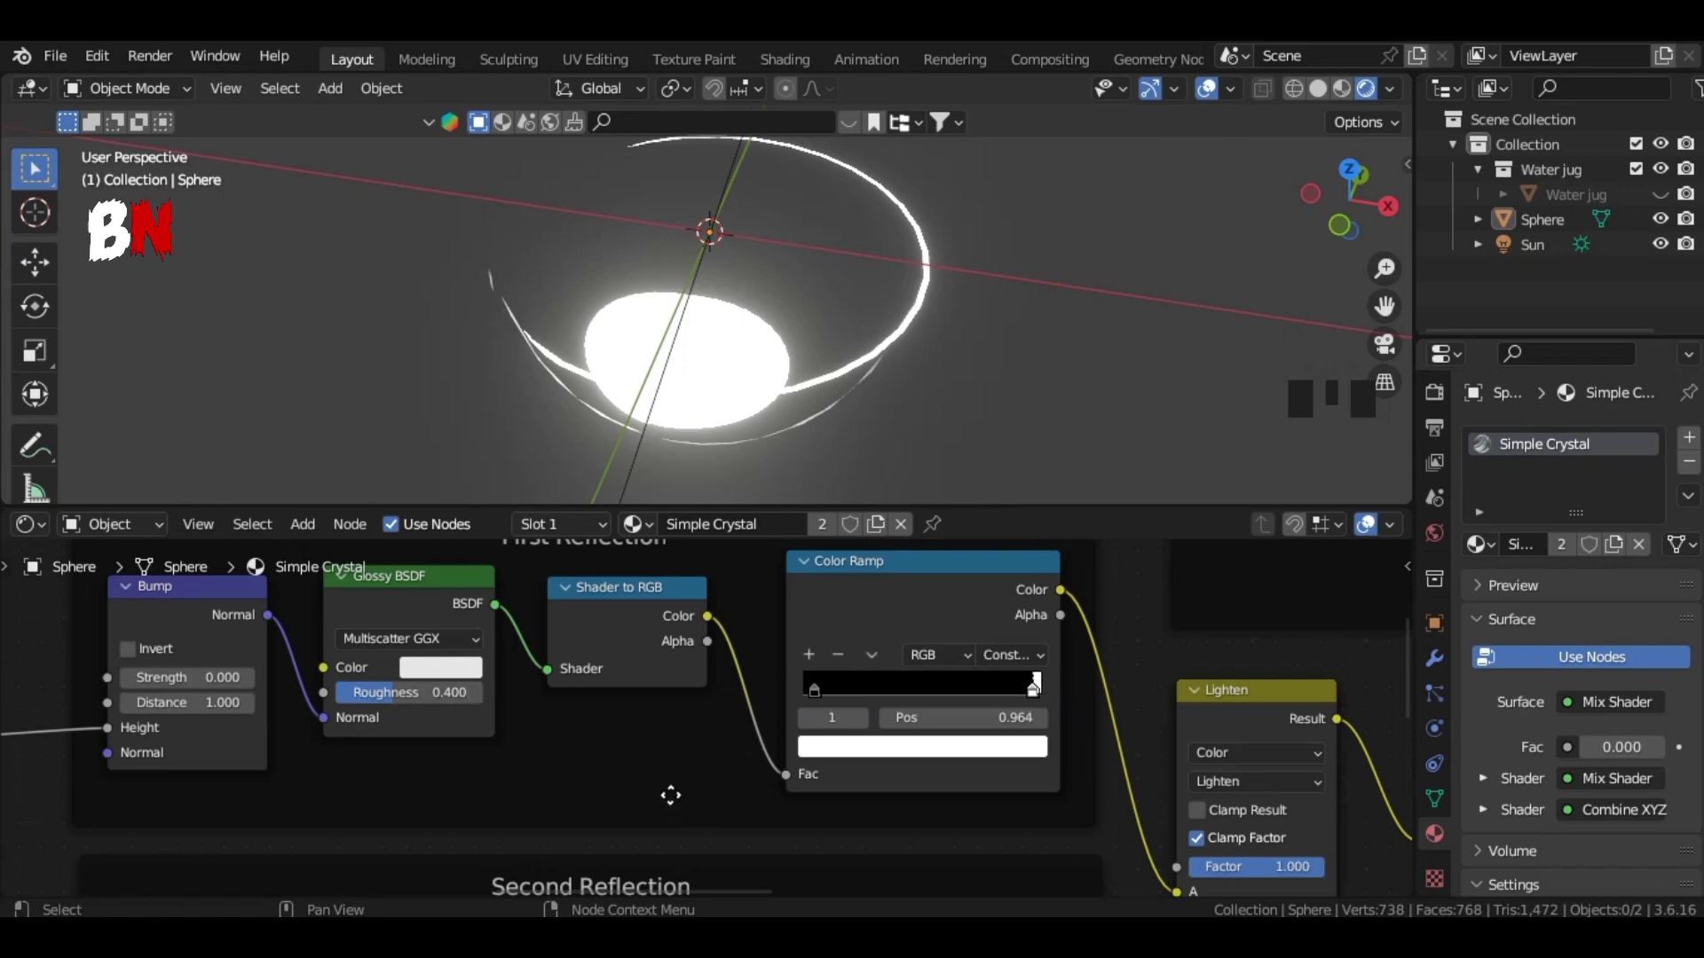
Step: Shift the Emission node feeding the Mix Shader slightly upward and set its Strength to 4
{"action": "scroll", "coordinate": [756, 747], "scroll_direction": "down", "scroll_amount": 7}
{"action": "middle_click_drag", "start_coordinate": [756, 747], "coordinate": [555, 684]}
{"action": "scroll", "coordinate": [973, 844], "scroll_direction": "up", "scroll_amount": 7}
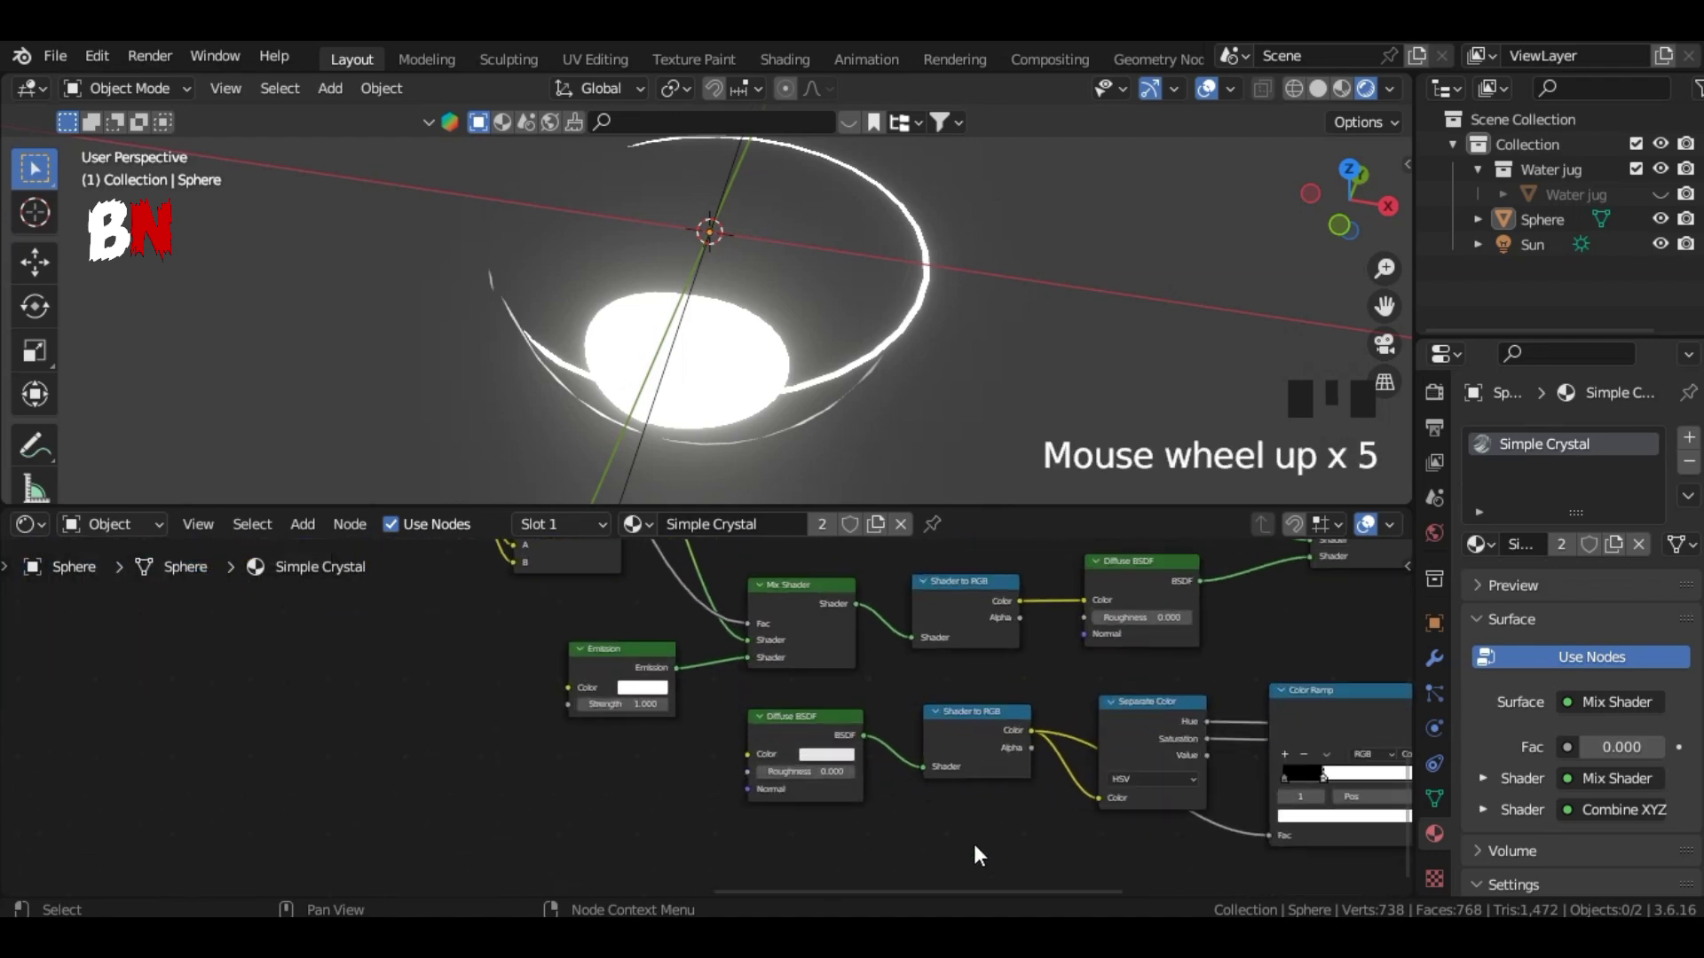
{"action": "middle_click_drag", "start_coordinate": [920, 678], "coordinate": [1009, 807]}
{"action": "scroll", "coordinate": [701, 762], "scroll_direction": "up", "scroll_amount": 2}
{"action": "left_click_drag", "start_coordinate": [700, 768], "coordinate": [706, 722]}
{"action": "scroll", "coordinate": [706, 728], "scroll_direction": "up", "scroll_amount": 3}
{"action": "left_click_drag", "start_coordinate": [710, 831], "coordinate": [737, 832]}
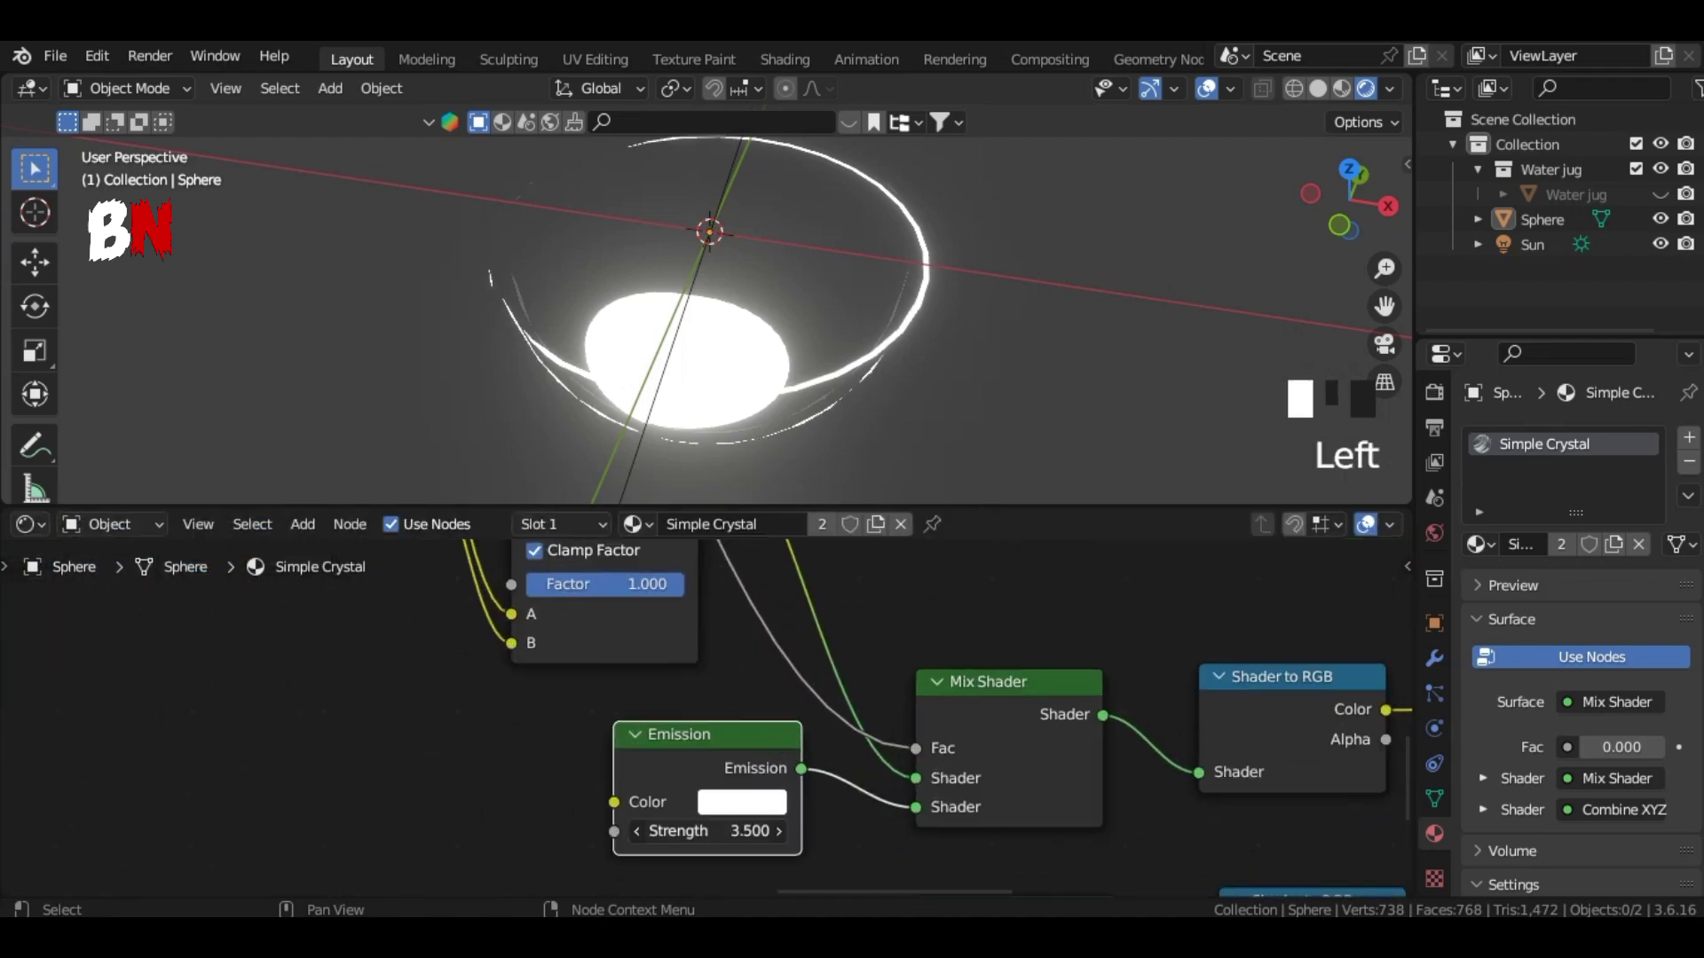
{"action": "type", "text": "4"}
Step: Try red and bright orange as the color of the Emission node feeding the Mix Shader
{"action": "left_click", "coordinate": [742, 801]}
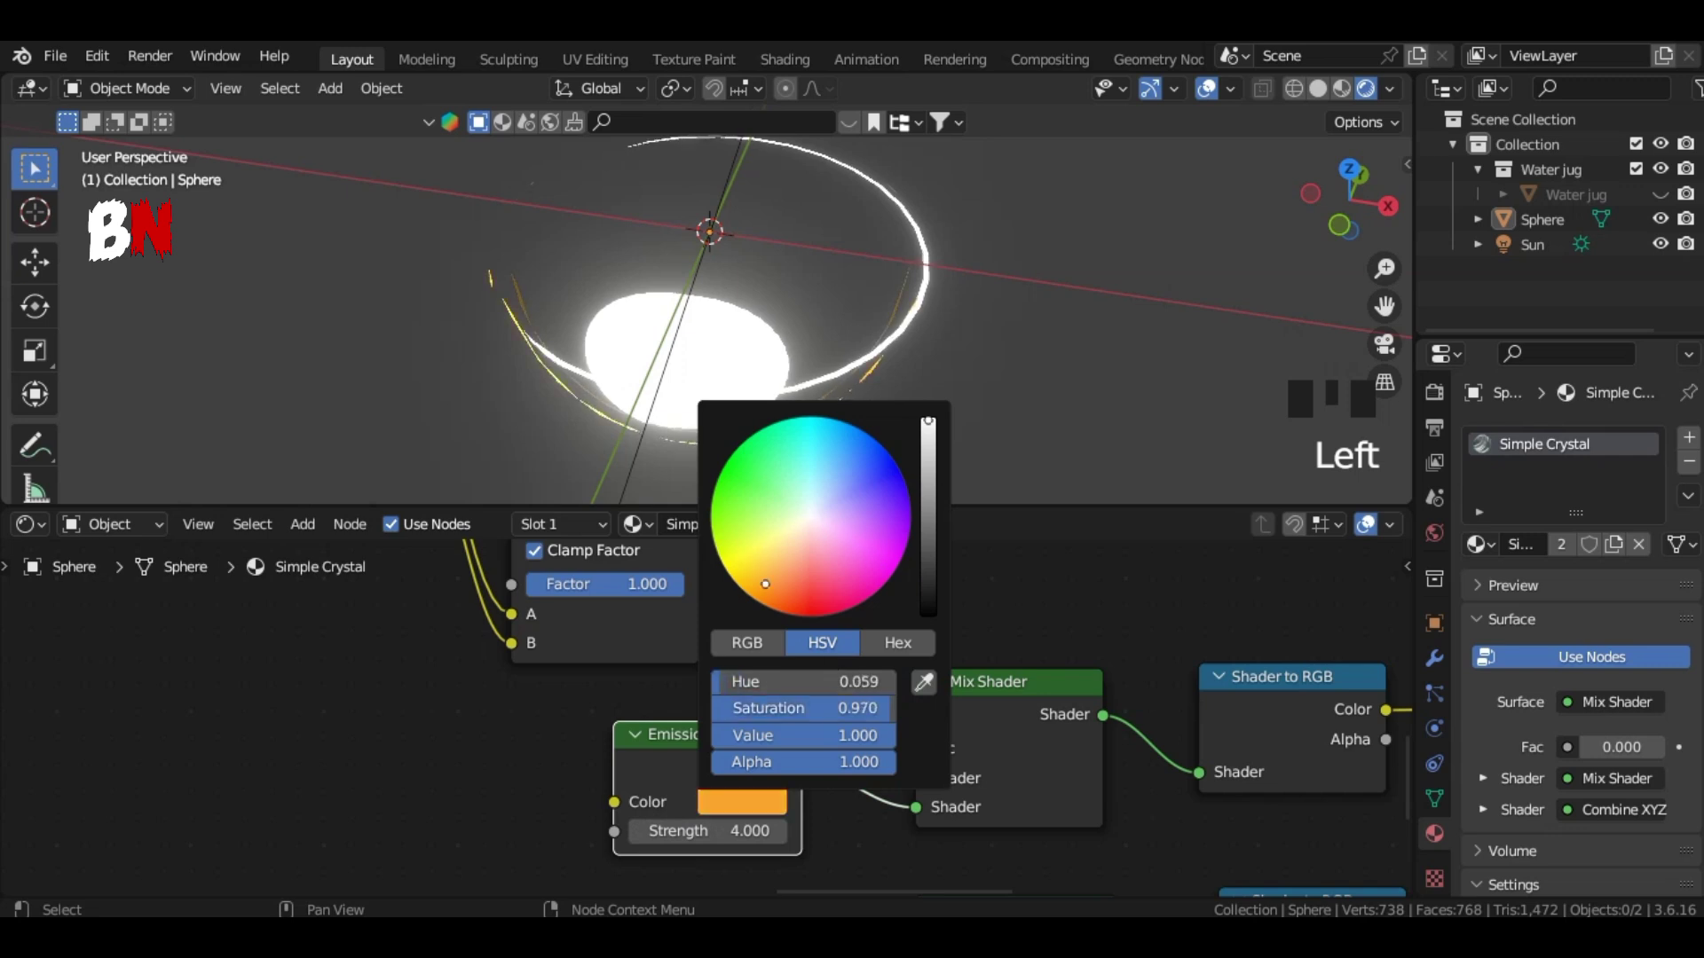
{"action": "left_click", "coordinate": [742, 801]}
{"action": "left_click", "coordinate": [741, 801]}
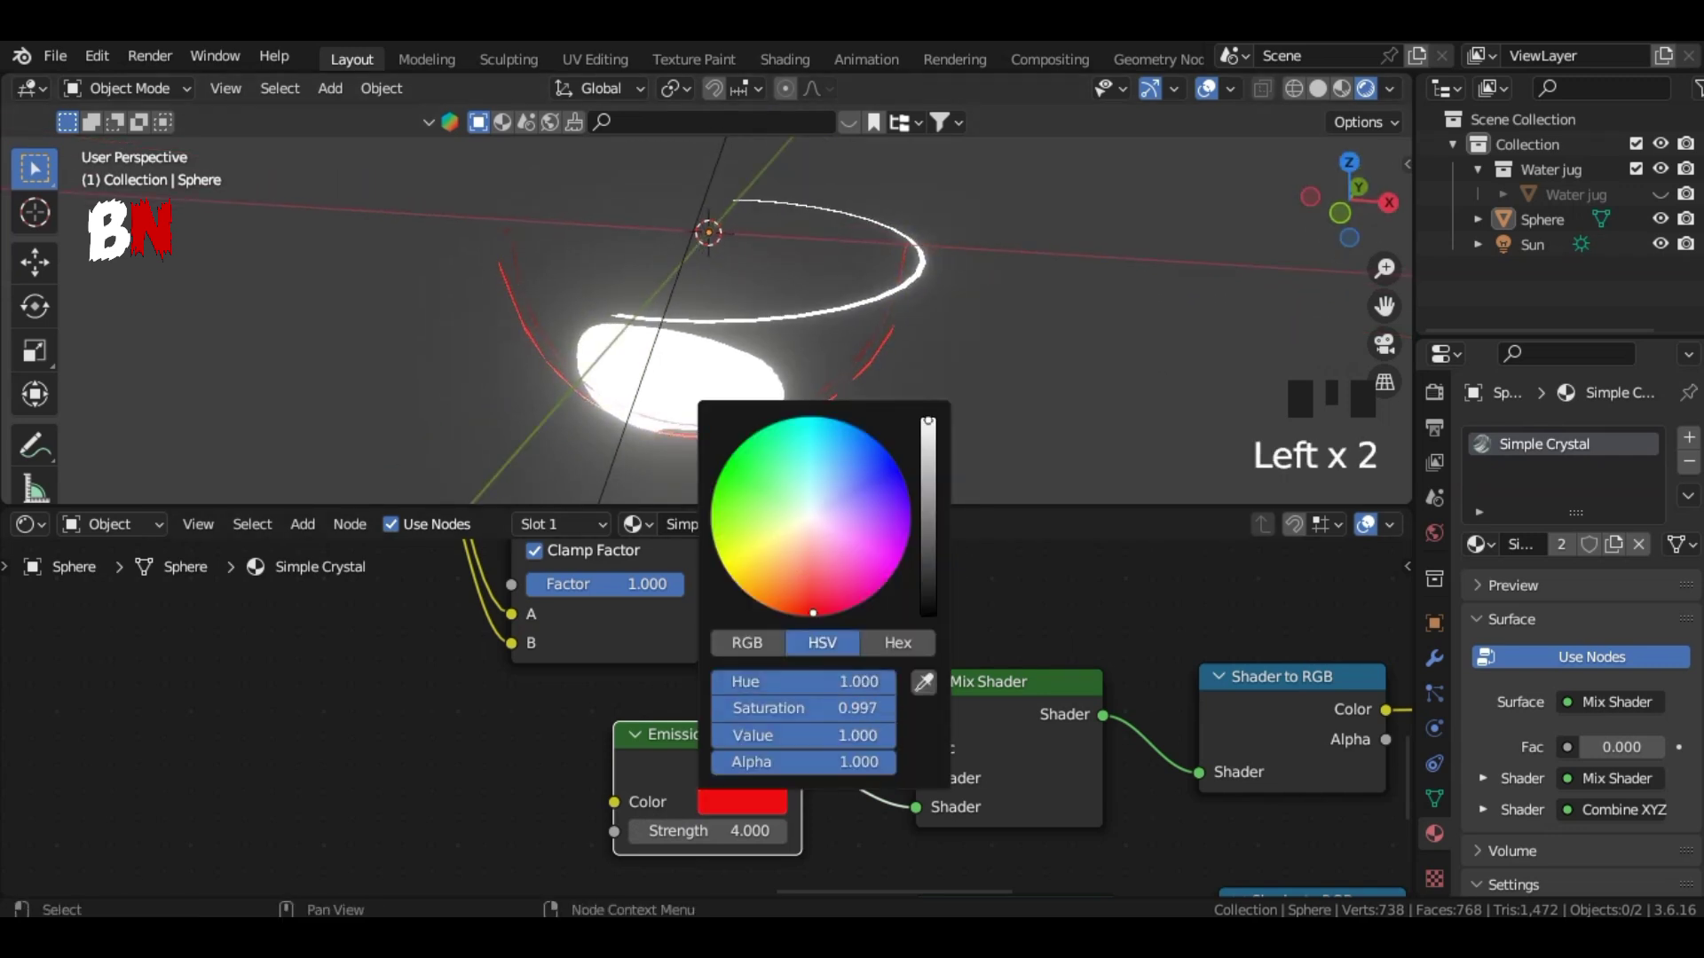
{"action": "scroll", "coordinate": [852, 646], "scroll_direction": "down", "scroll_amount": 9}
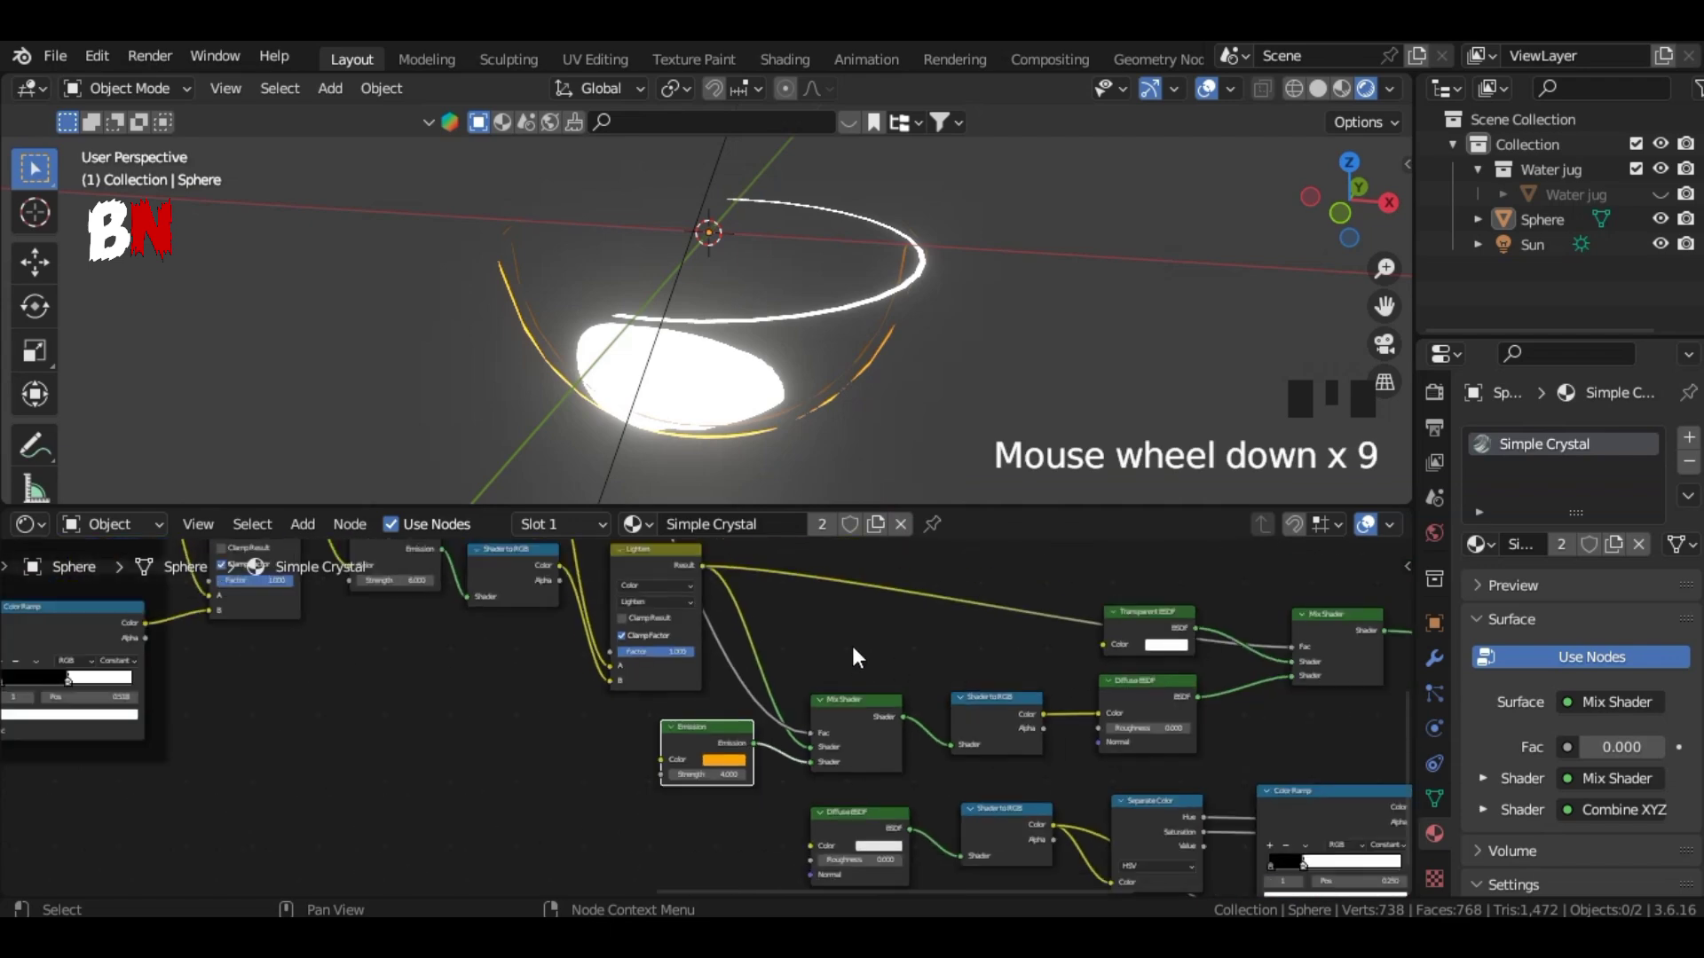
Step: Orbit around the bowl and darken the Emission node's orange color to a Value of 0.187
{"action": "left_click", "coordinate": [1340, 213]}
{"action": "left_click_drag", "start_coordinate": [1339, 213], "coordinate": [1327, 293]}
{"action": "scroll", "coordinate": [714, 755], "scroll_direction": "up", "scroll_amount": 9}
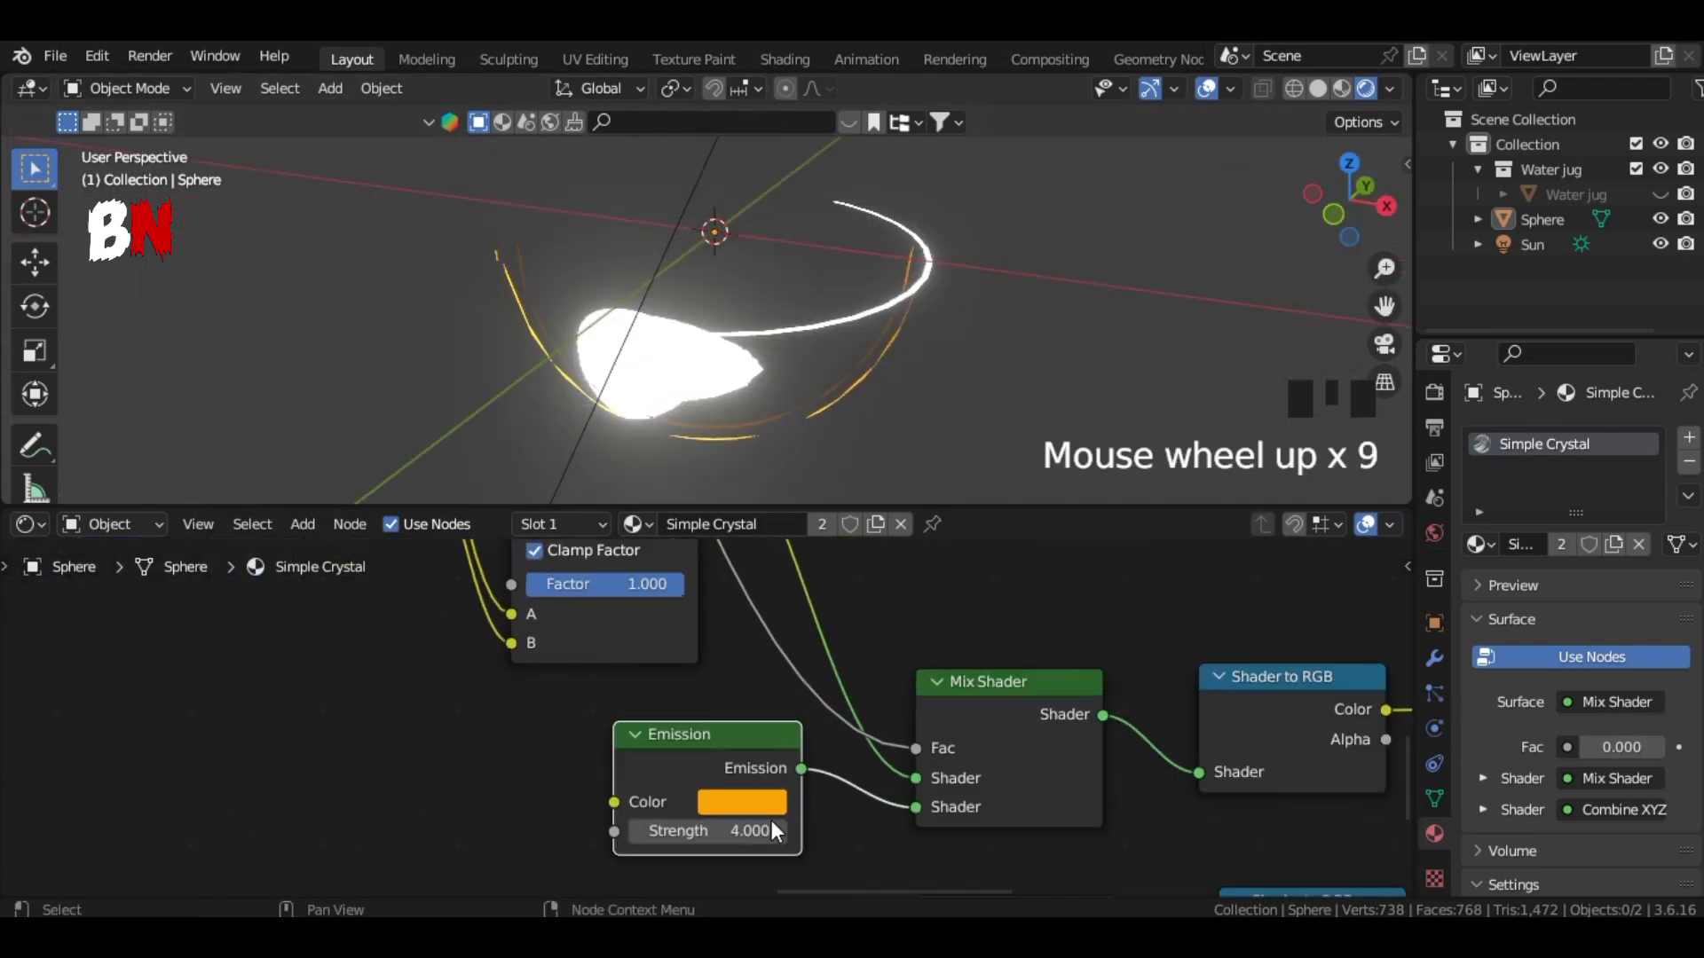
{"action": "left_click", "coordinate": [764, 848]}
{"action": "left_click", "coordinate": [1059, 405]}
Step: Turn off Backface Culling in the Simple Crystal material's settings and check the bowl from another angle
{"action": "scroll", "coordinate": [1268, 741], "scroll_direction": "down", "scroll_amount": 16}
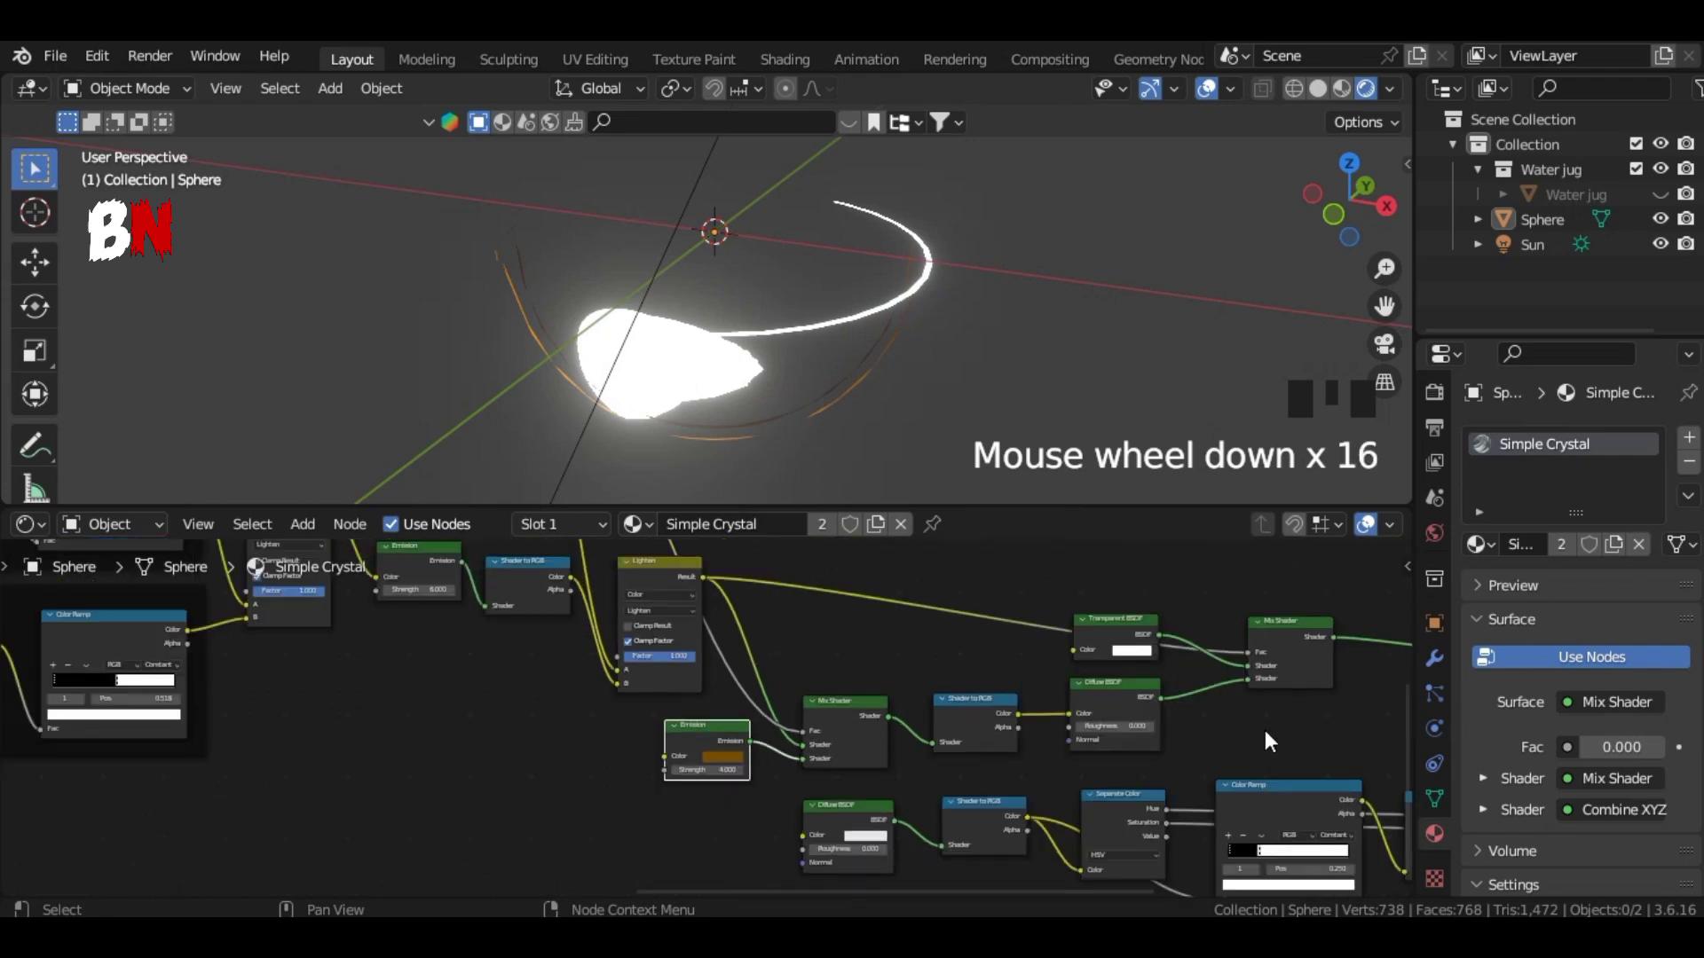
{"action": "scroll", "coordinate": [1242, 745], "scroll_direction": "down", "scroll_amount": 11}
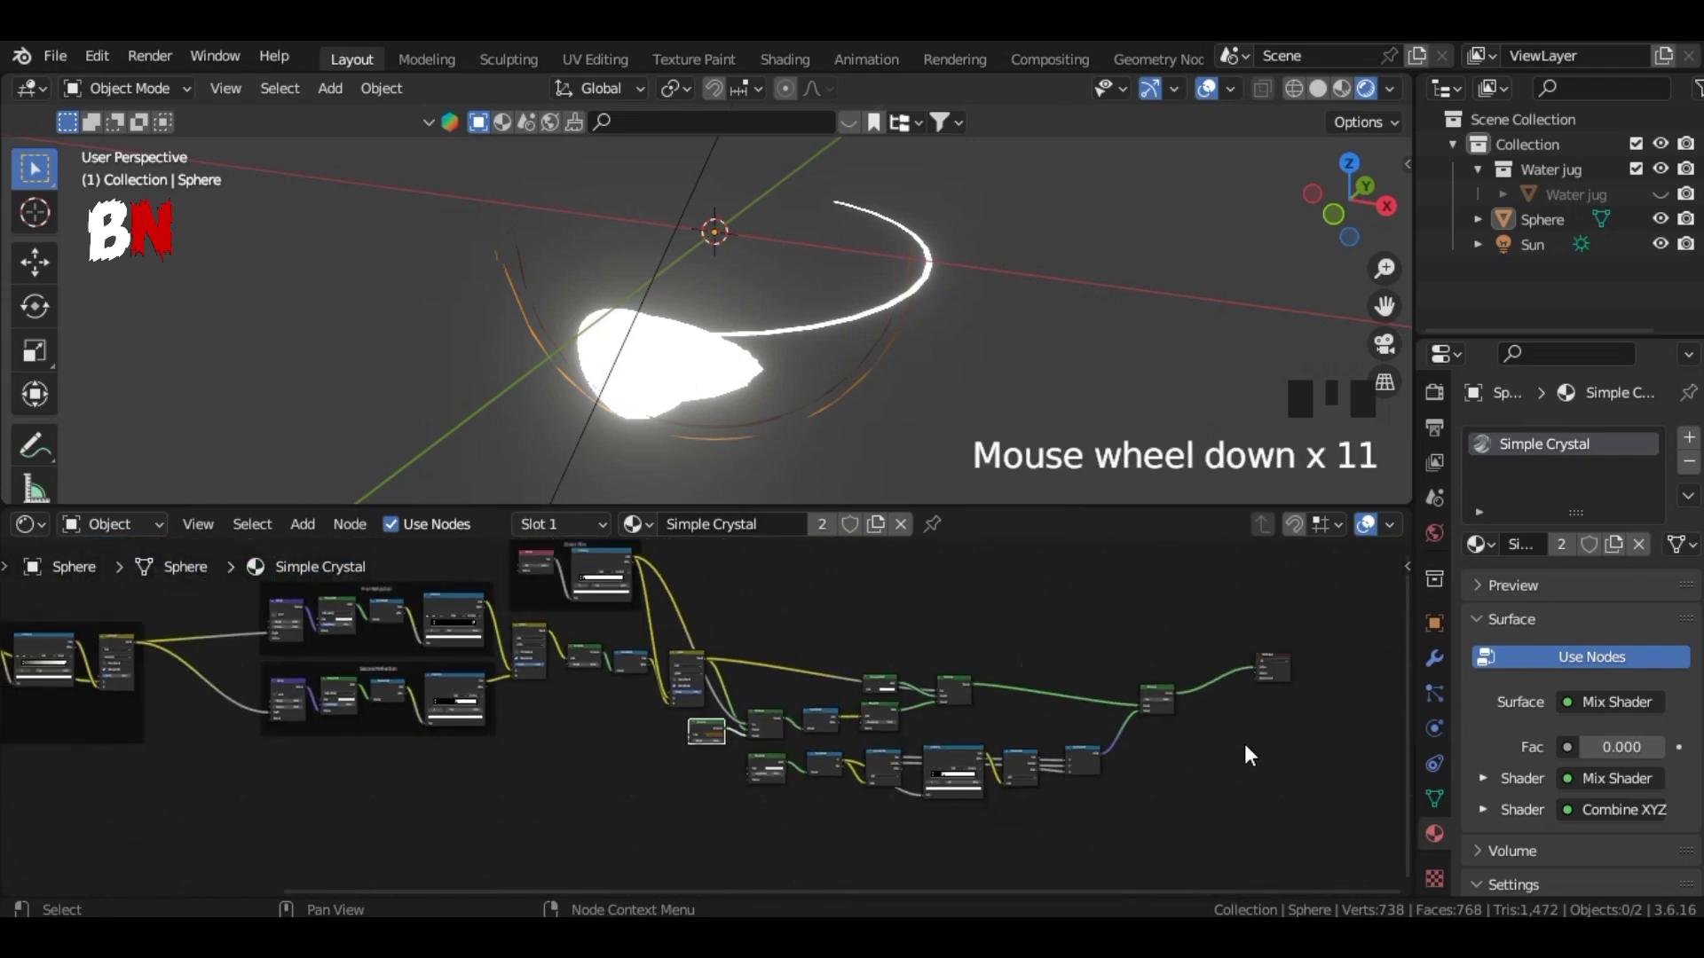
{"action": "middle_click_drag", "start_coordinate": [1244, 744], "coordinate": [828, 753]}
{"action": "scroll", "coordinate": [830, 747], "scroll_direction": "up", "scroll_amount": 15}
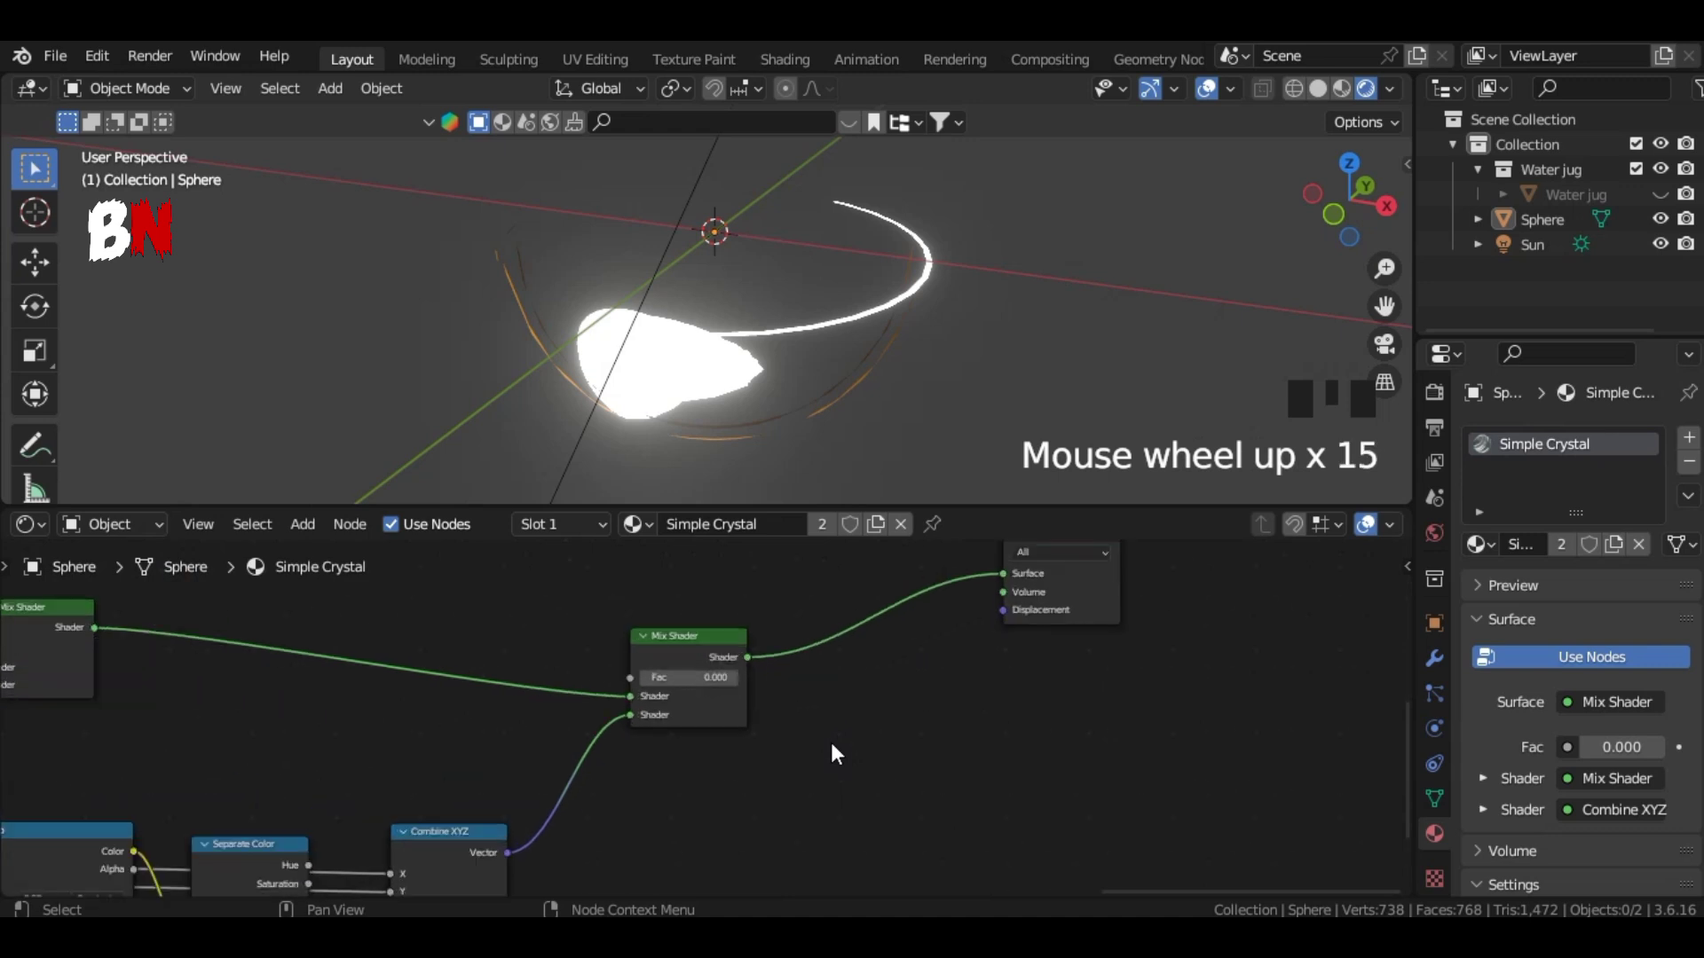
{"action": "key", "text": "n"}
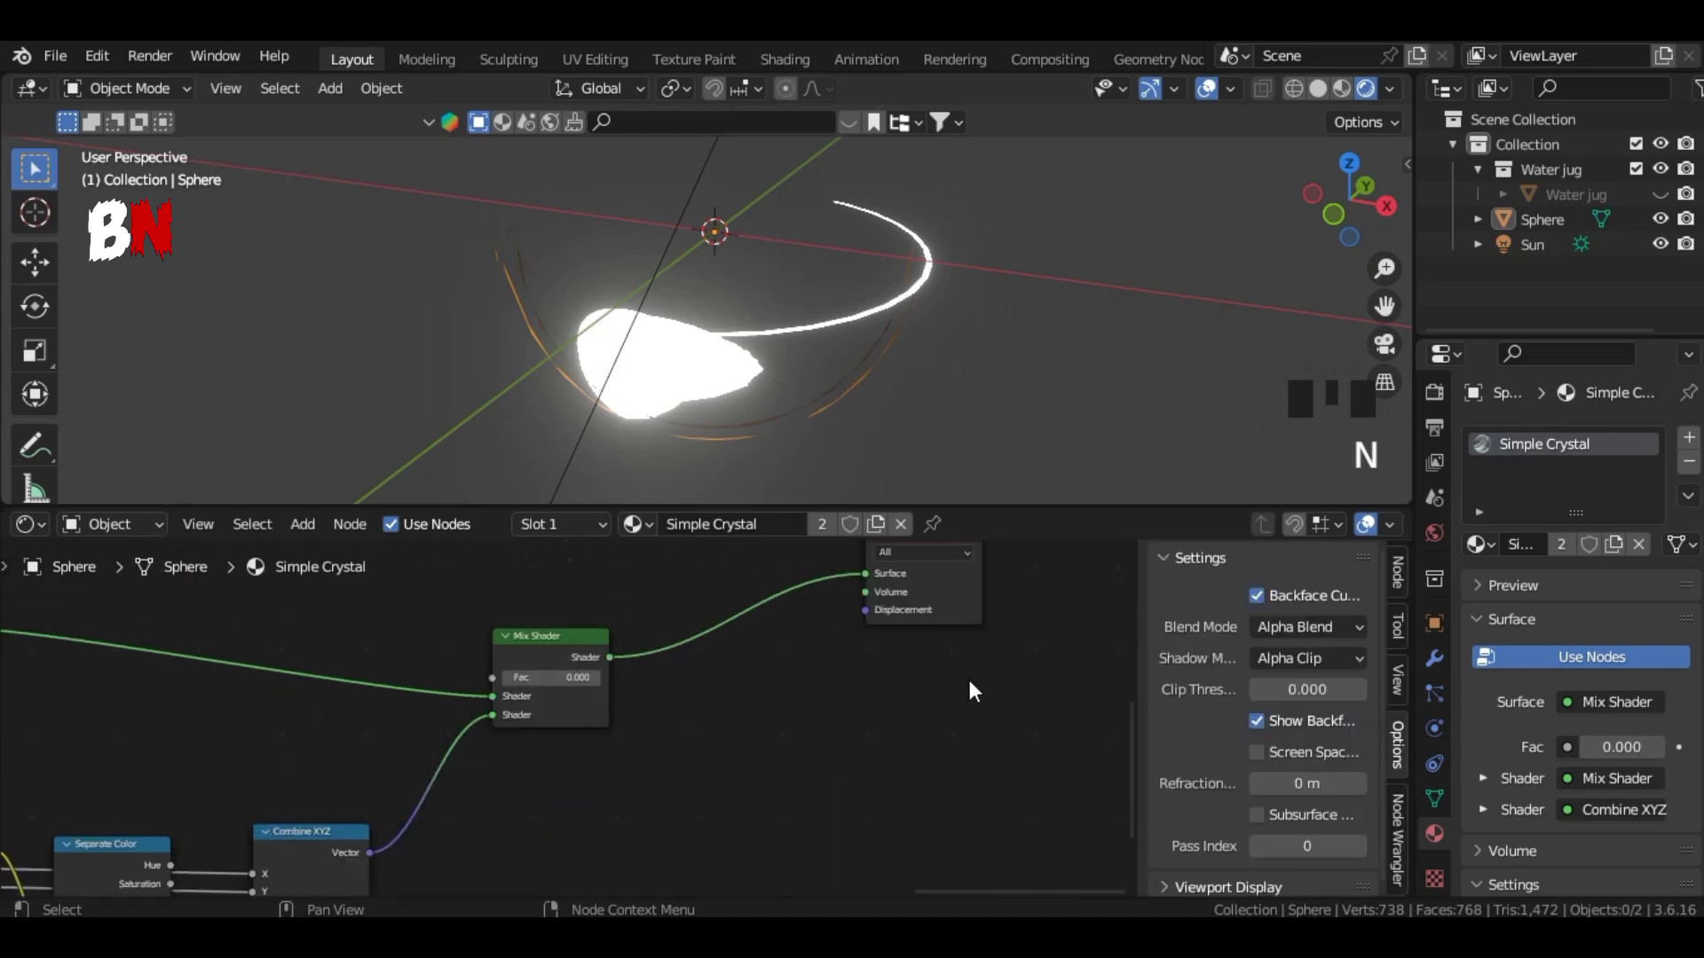
{"action": "left_click", "coordinate": [1257, 595]}
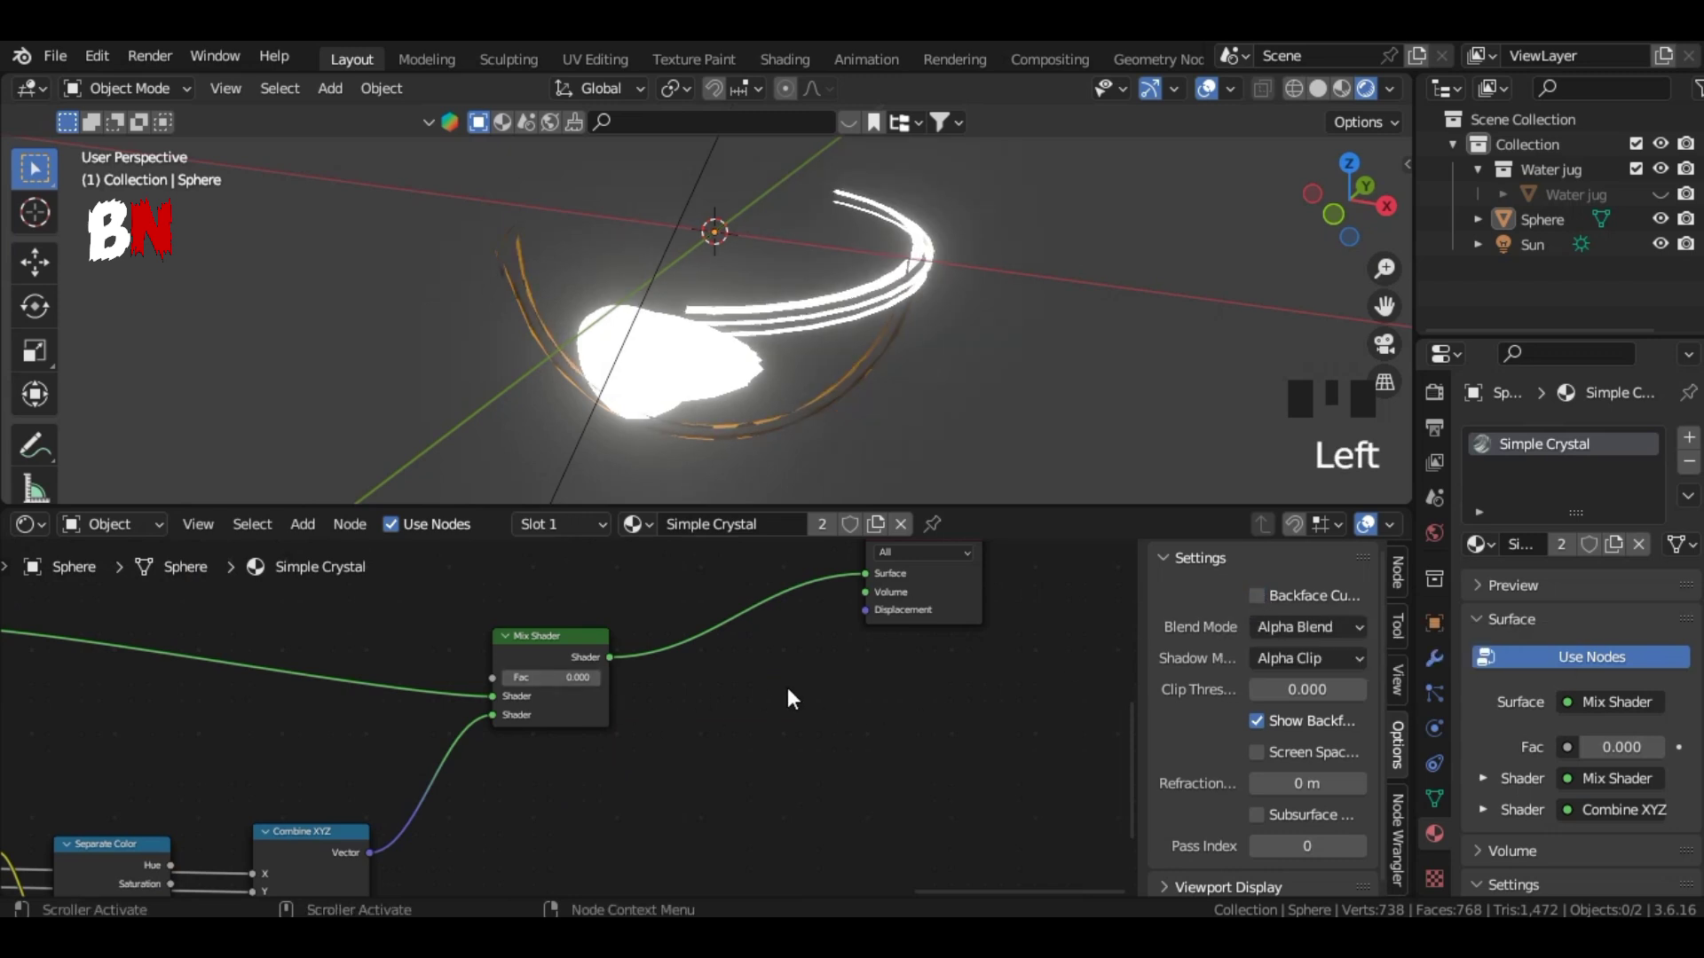
{"action": "scroll", "coordinate": [786, 689], "scroll_direction": "up", "scroll_amount": 7}
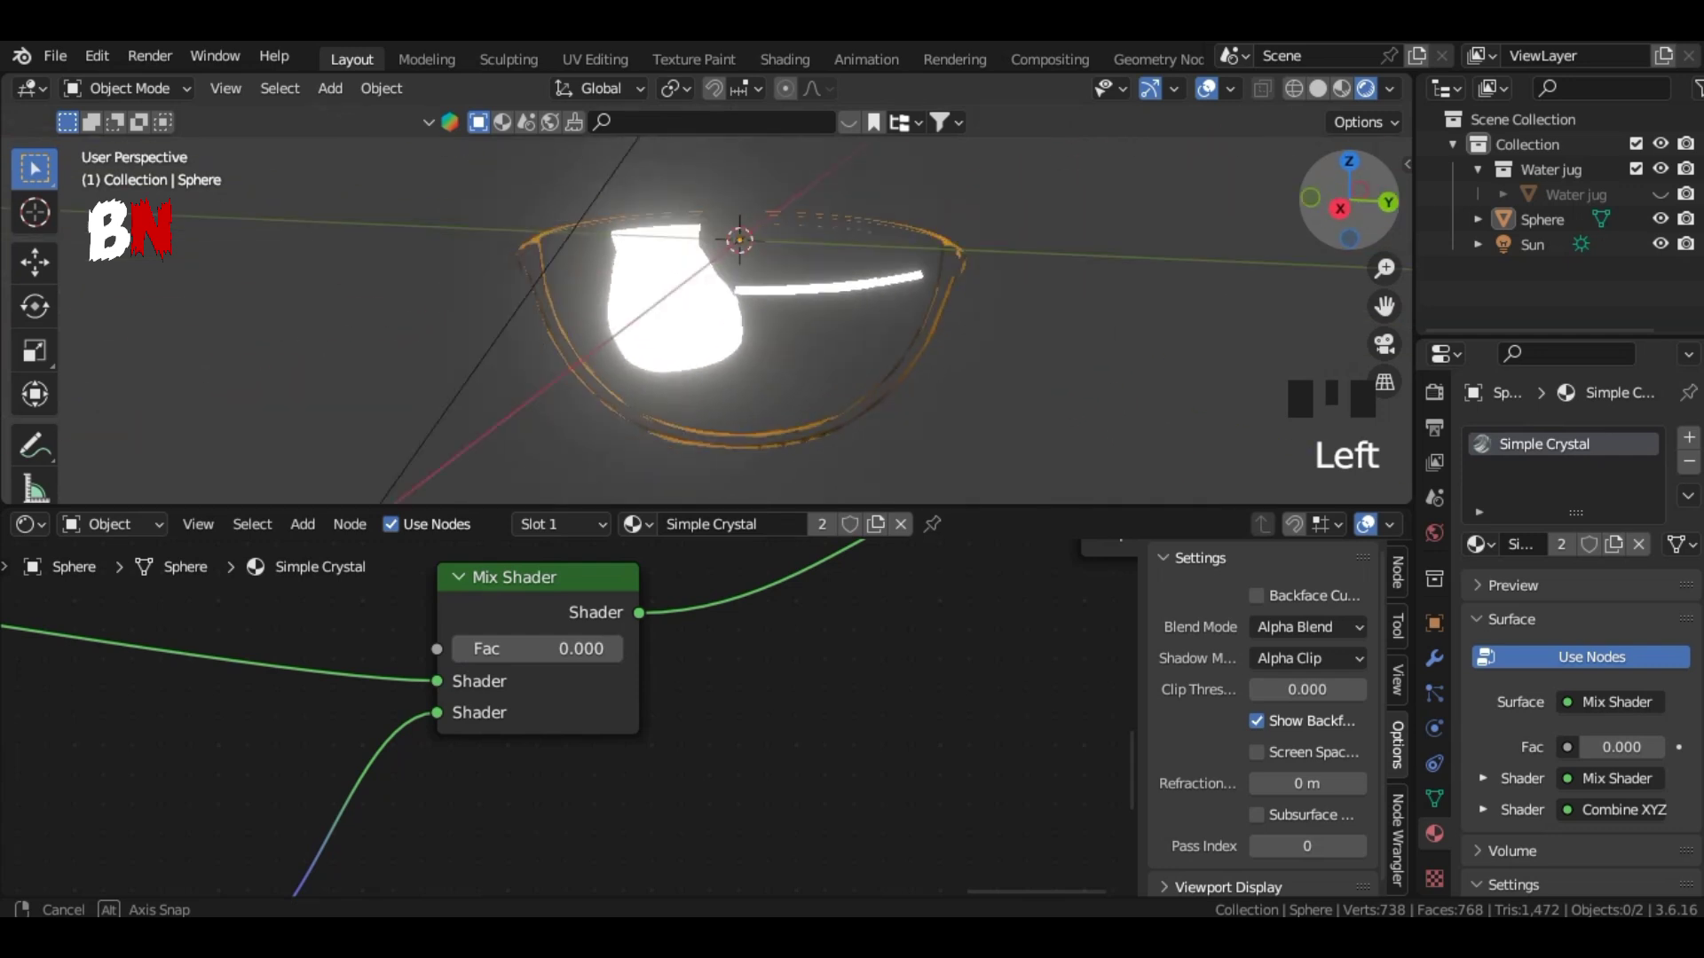
Step: Set the color of the Emission node with Strength 4 to white and hide the node editor's sidebar
{"action": "scroll", "coordinate": [958, 674], "scroll_direction": "down", "scroll_amount": 6}
{"action": "middle_click_drag", "start_coordinate": [638, 852], "coordinate": [1398, 649]}
{"action": "scroll", "coordinate": [323, 651], "scroll_direction": "up", "scroll_amount": 8}
{"action": "left_click", "coordinate": [324, 651]}
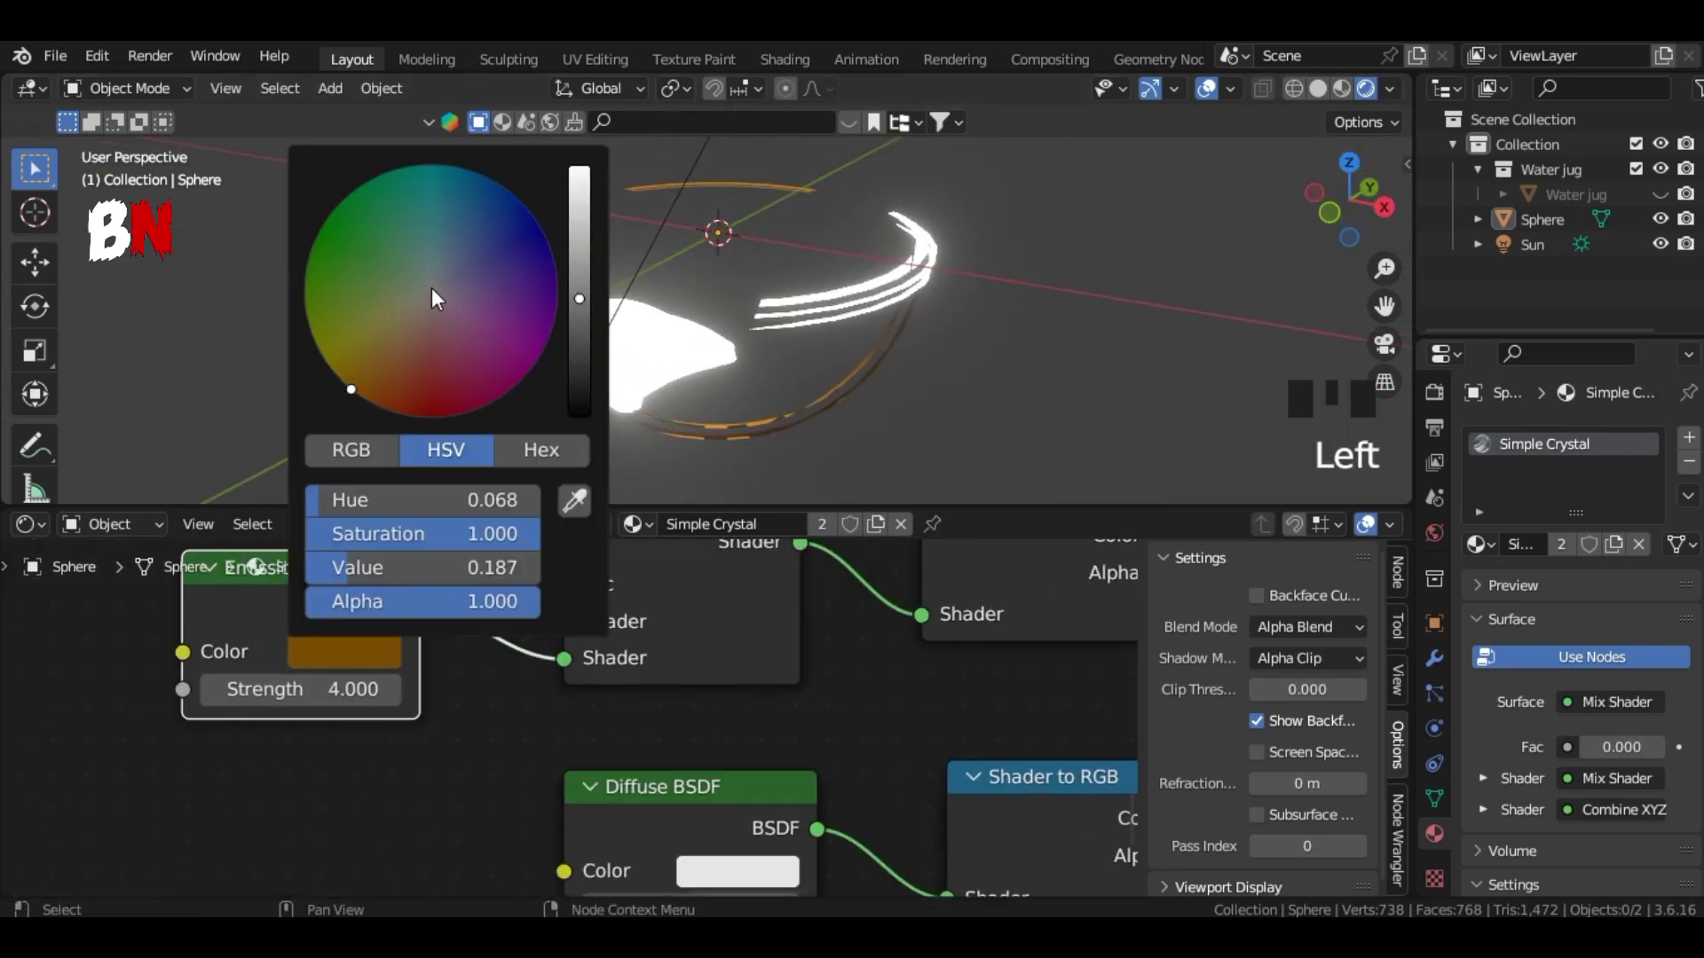
{"action": "scroll", "coordinate": [407, 833], "scroll_direction": "down", "scroll_amount": 16}
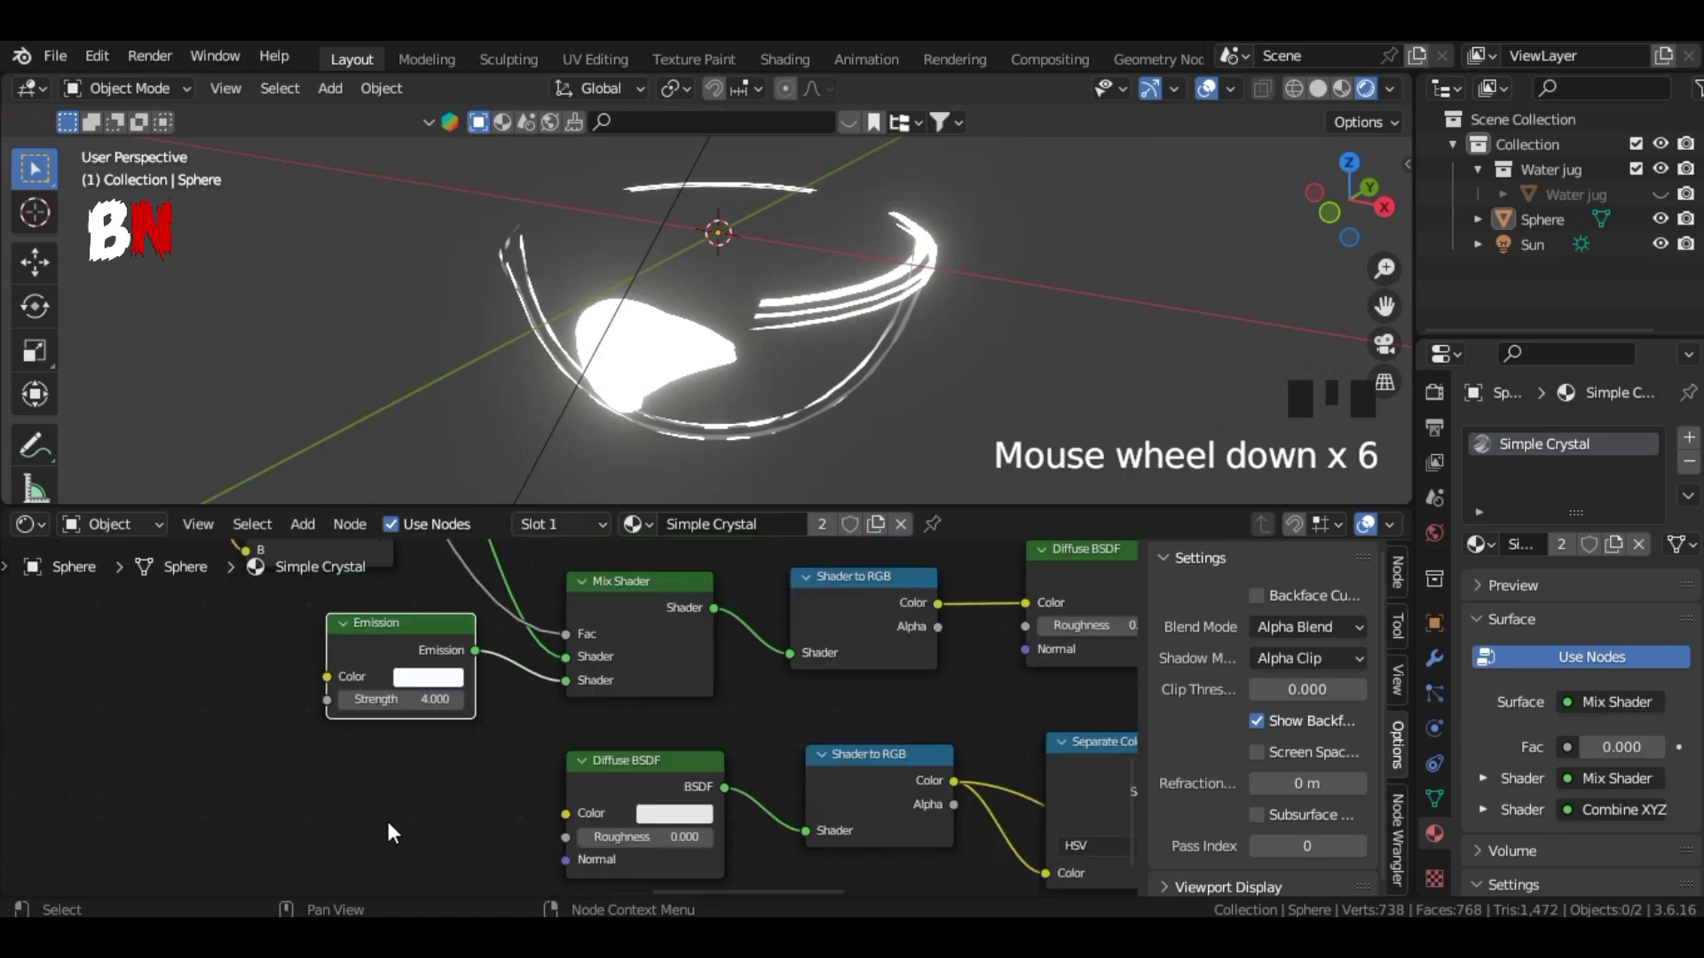
{"action": "key", "text": "n"}
Step: Add a camera and match it to the current view of the bowl
{"action": "middle_click_drag", "start_coordinate": [1342, 710], "coordinate": [828, 784]}
{"action": "scroll", "coordinate": [828, 785], "scroll_direction": "up", "scroll_amount": 6}
{"action": "left_click_drag", "start_coordinate": [1349, 200], "coordinate": [1519, 176]}
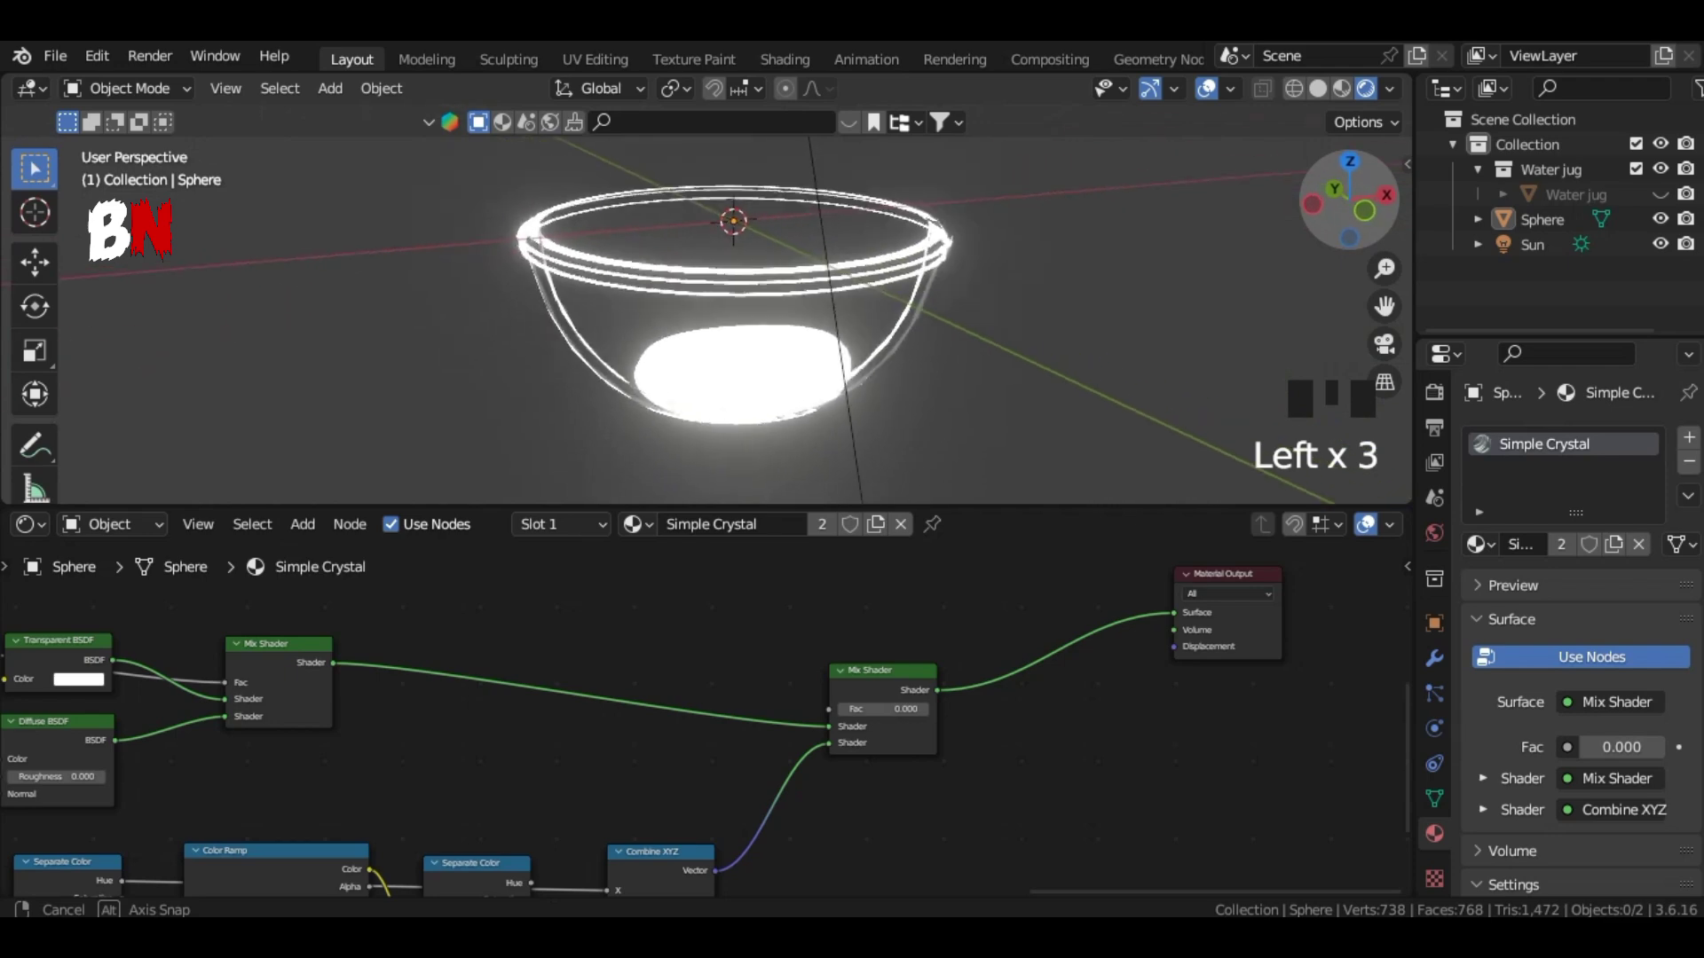
{"action": "key", "text": "shift+a"}
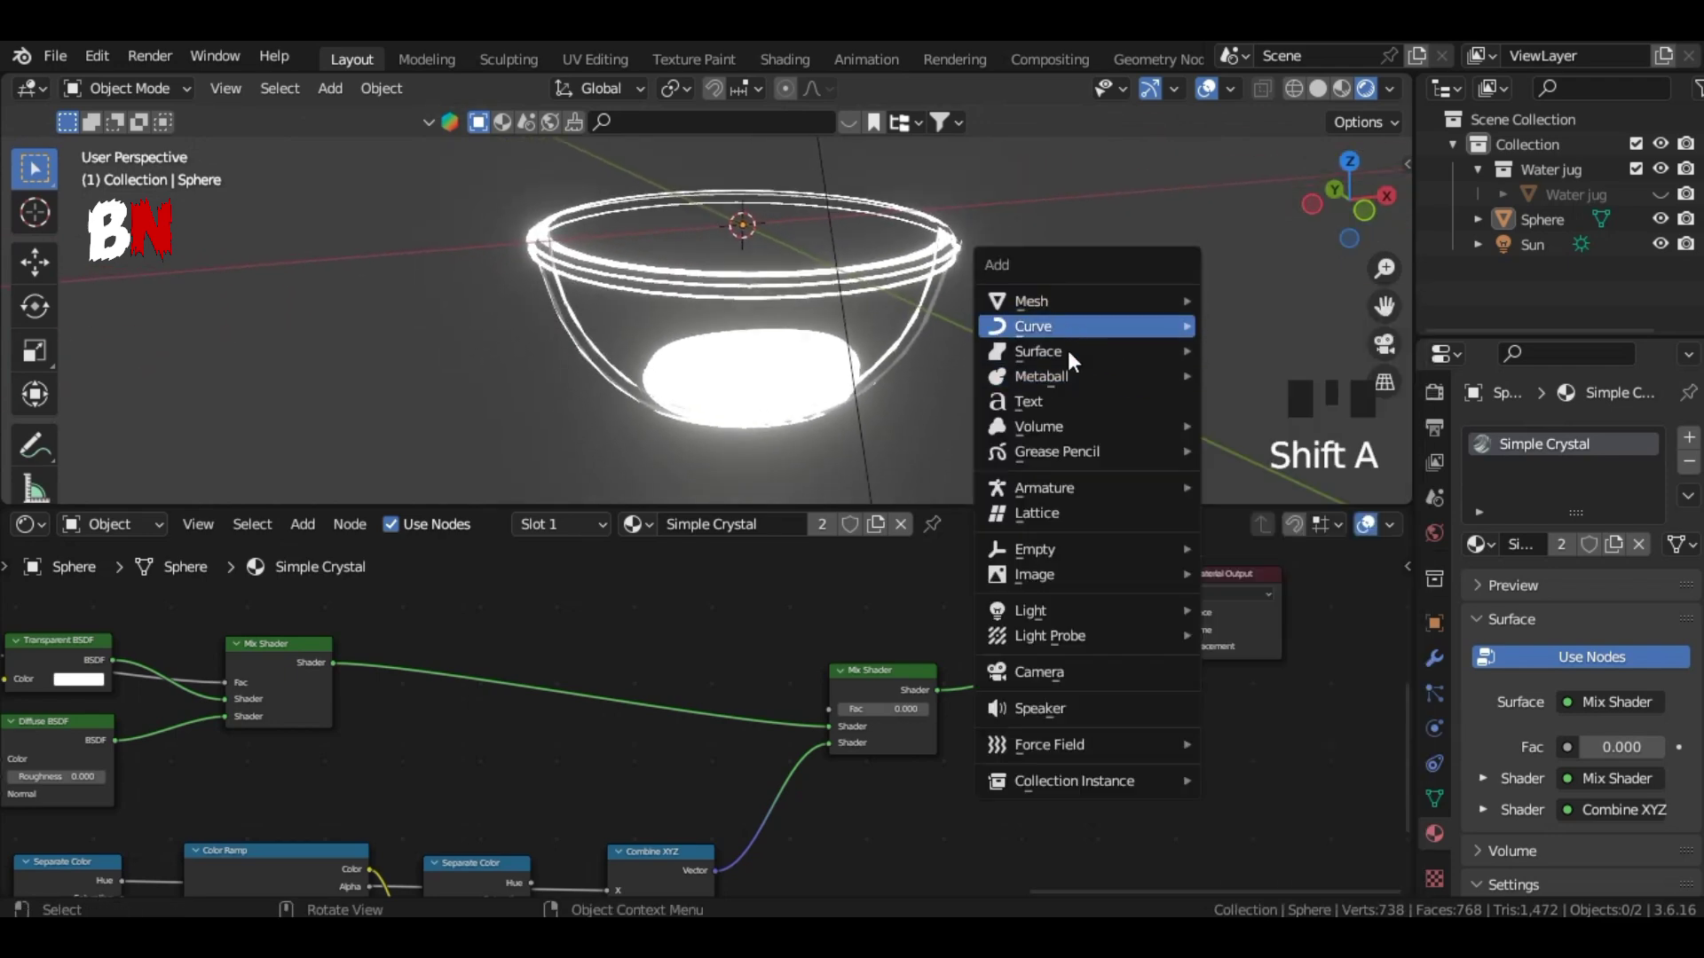
{"action": "left_click", "coordinate": [1071, 677]}
{"action": "key", "text": "KP_0"}
Step: Enlarge the 3D viewport so the bowl and the whole camera frame fit in it
{"action": "scroll", "coordinate": [1010, 371], "scroll_direction": "down", "scroll_amount": 6}
{"action": "scroll", "coordinate": [1010, 371], "scroll_direction": "up", "scroll_amount": 2}
{"action": "left_click_drag", "start_coordinate": [1382, 302], "coordinate": [1390, 227]}
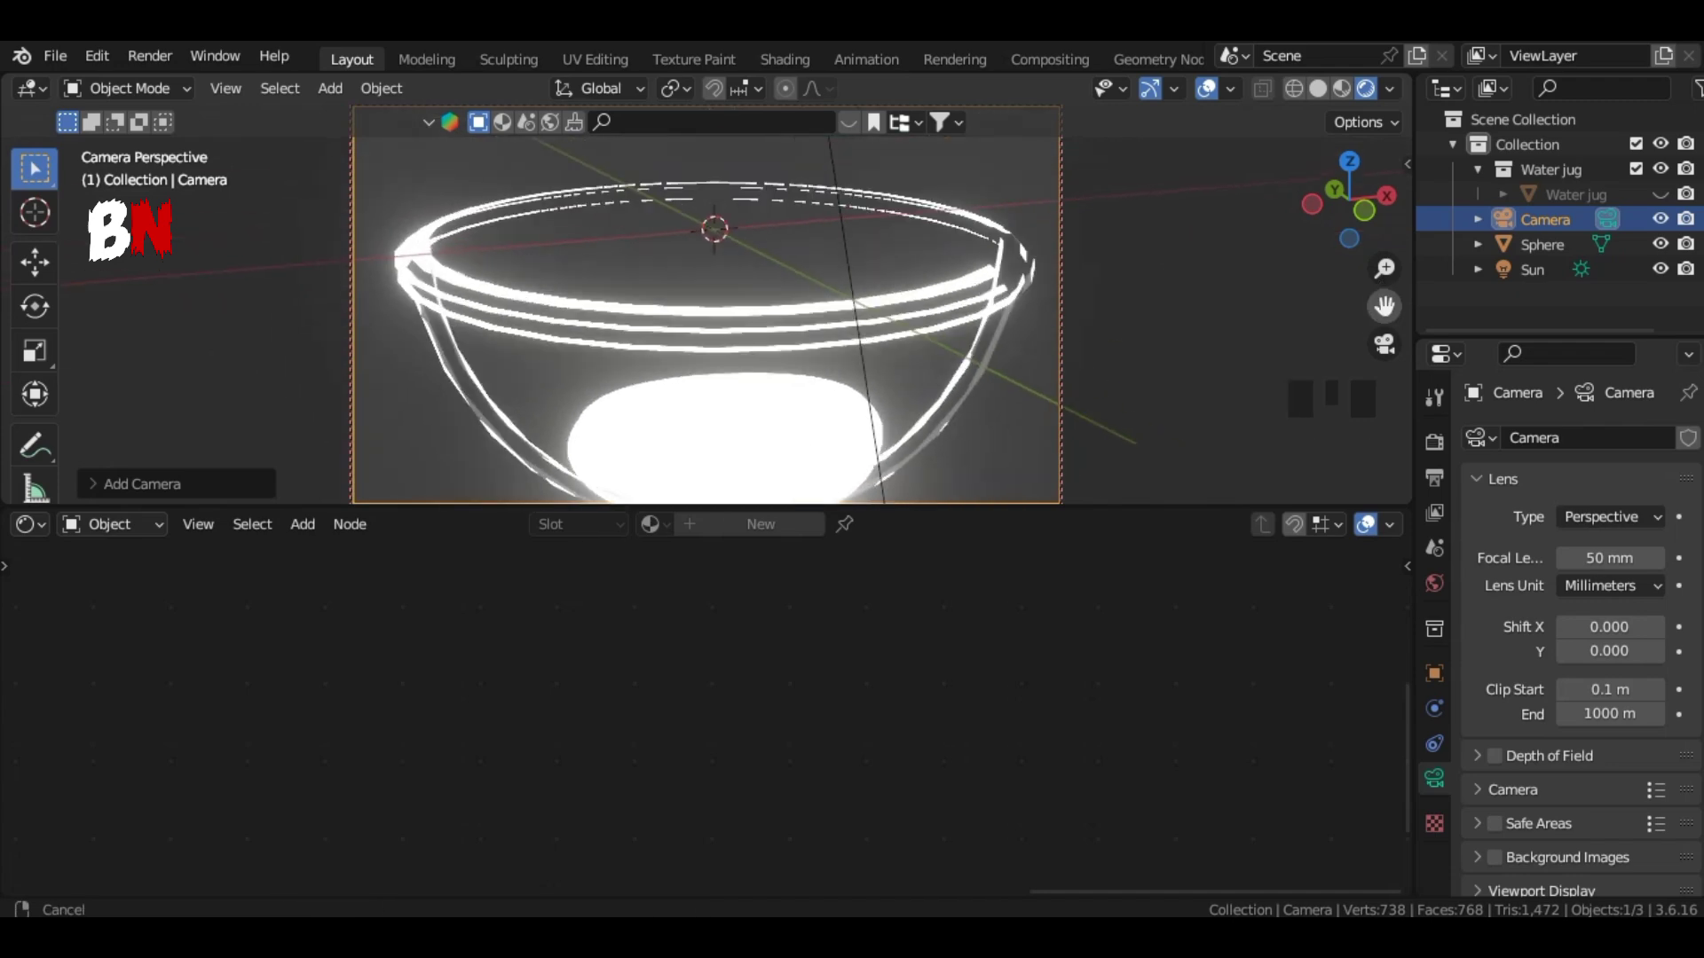
{"action": "left_click_drag", "start_coordinate": [1135, 507], "coordinate": [1135, 670]}
{"action": "scroll", "coordinate": [1306, 359], "scroll_direction": "down", "scroll_amount": 3}
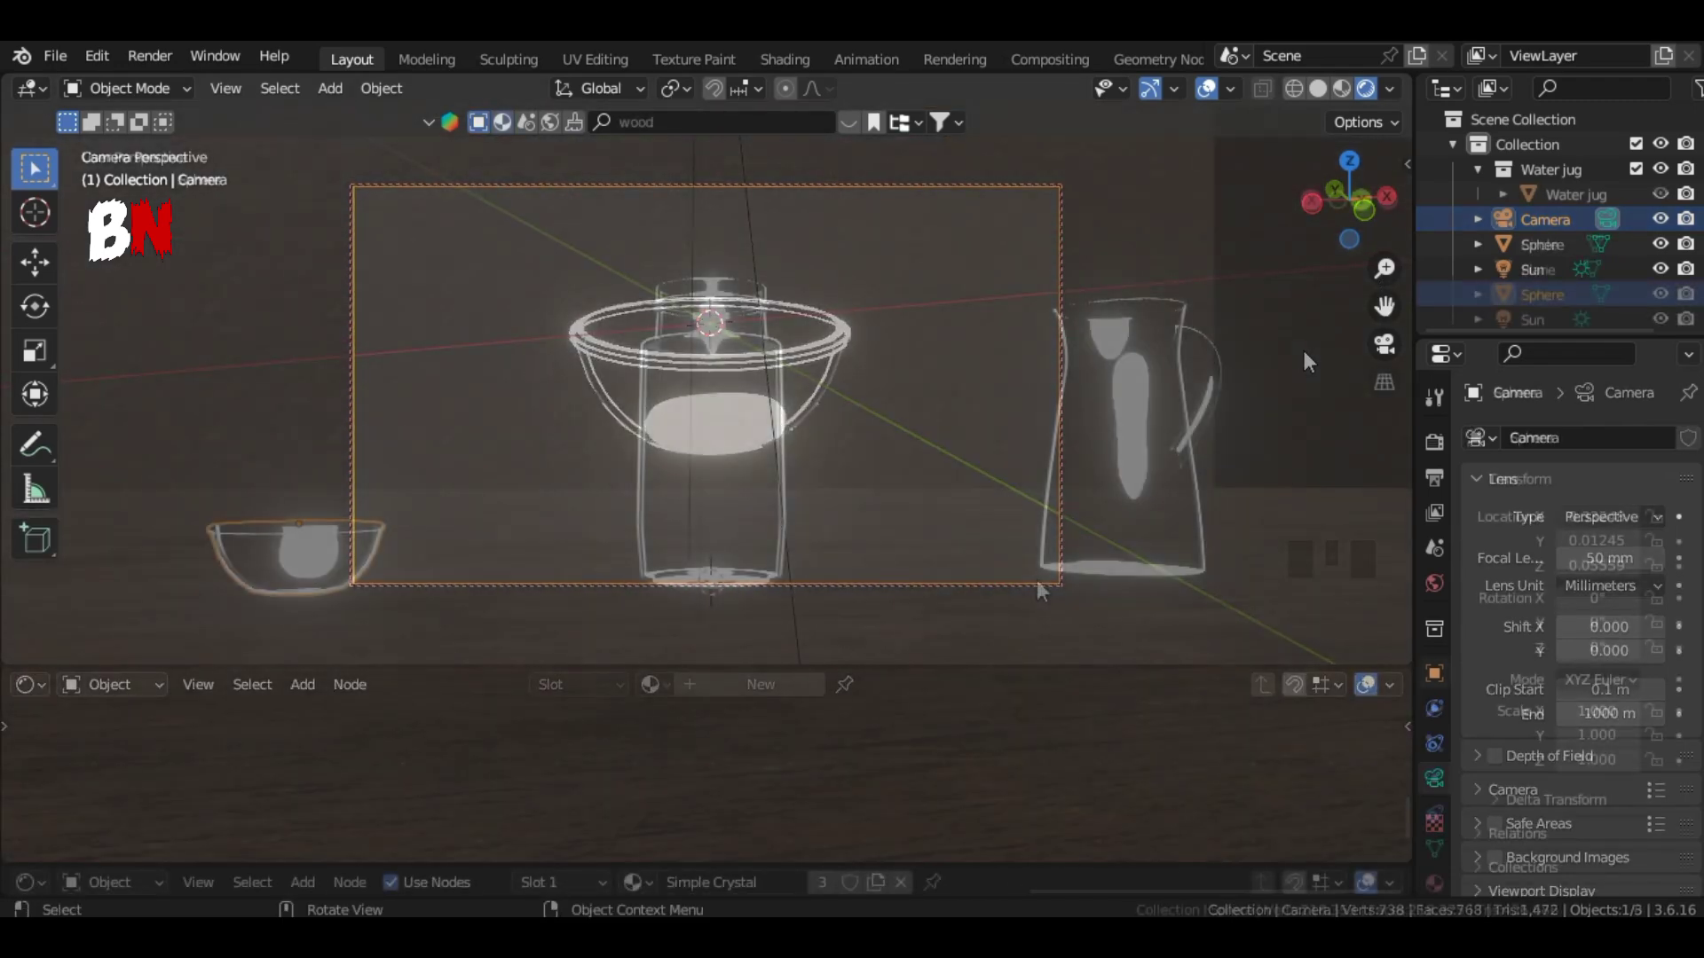
Step: Enlarge the shader editor and review the Simple Crystal settings from the Reflection Texture group through to the final shaders
{"action": "left_click_drag", "start_coordinate": [1017, 865], "coordinate": [1078, 214]}
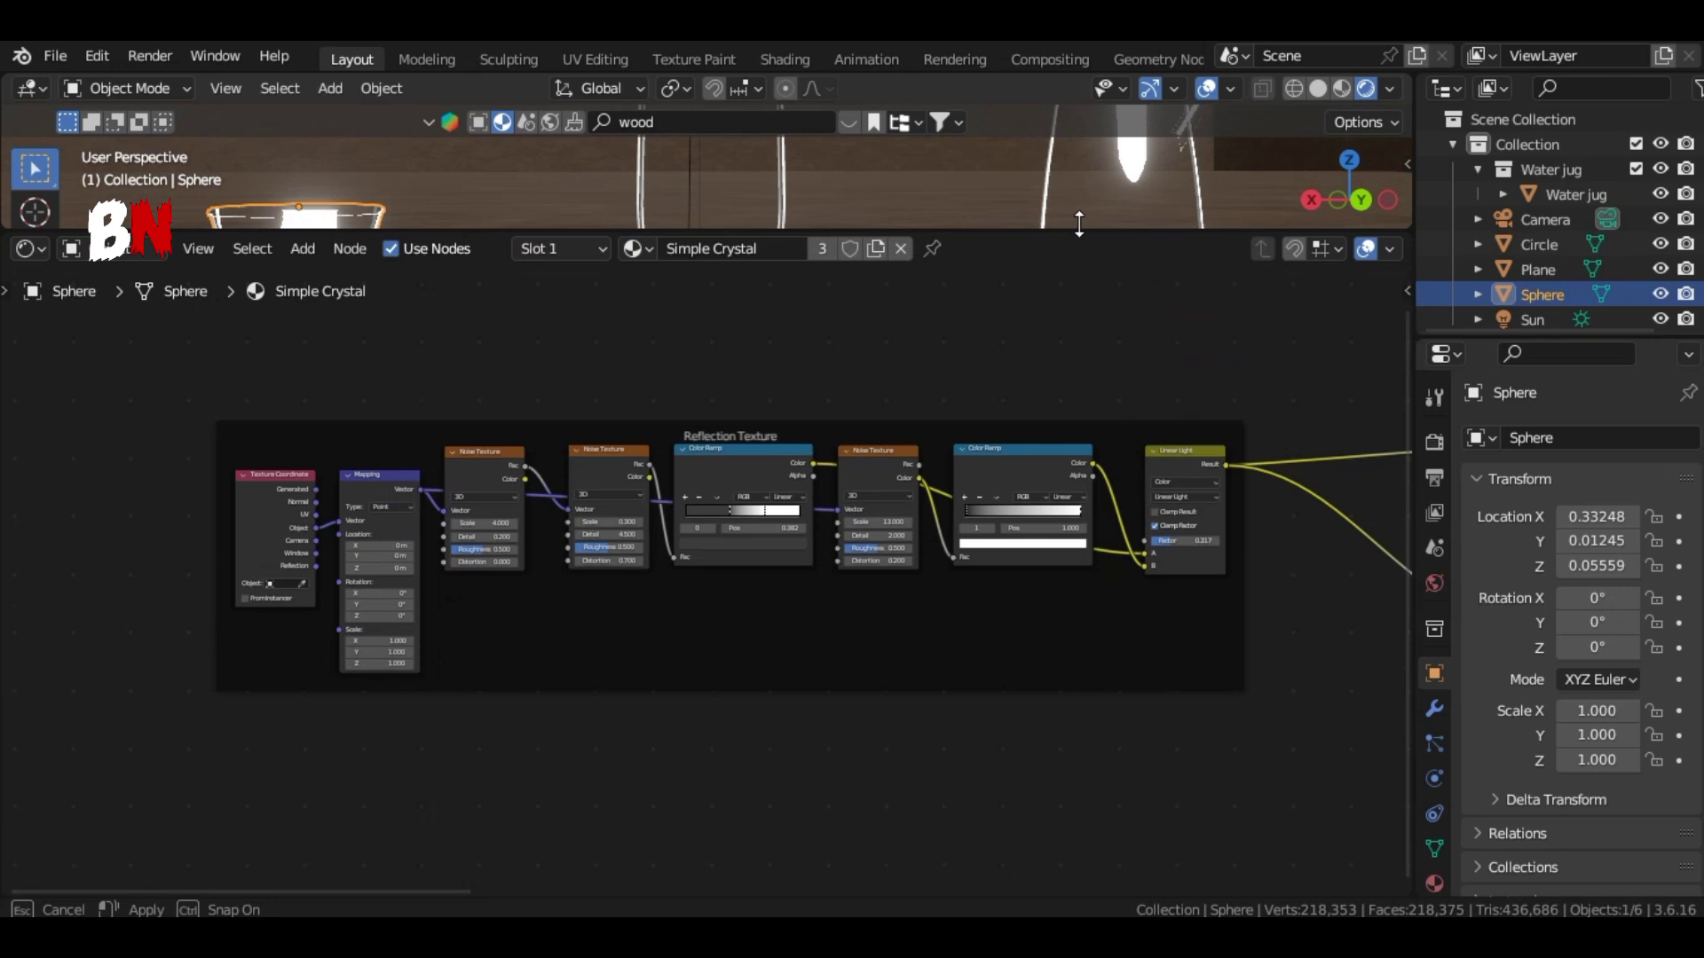
{"action": "scroll", "coordinate": [742, 647], "scroll_direction": "up", "scroll_amount": 7}
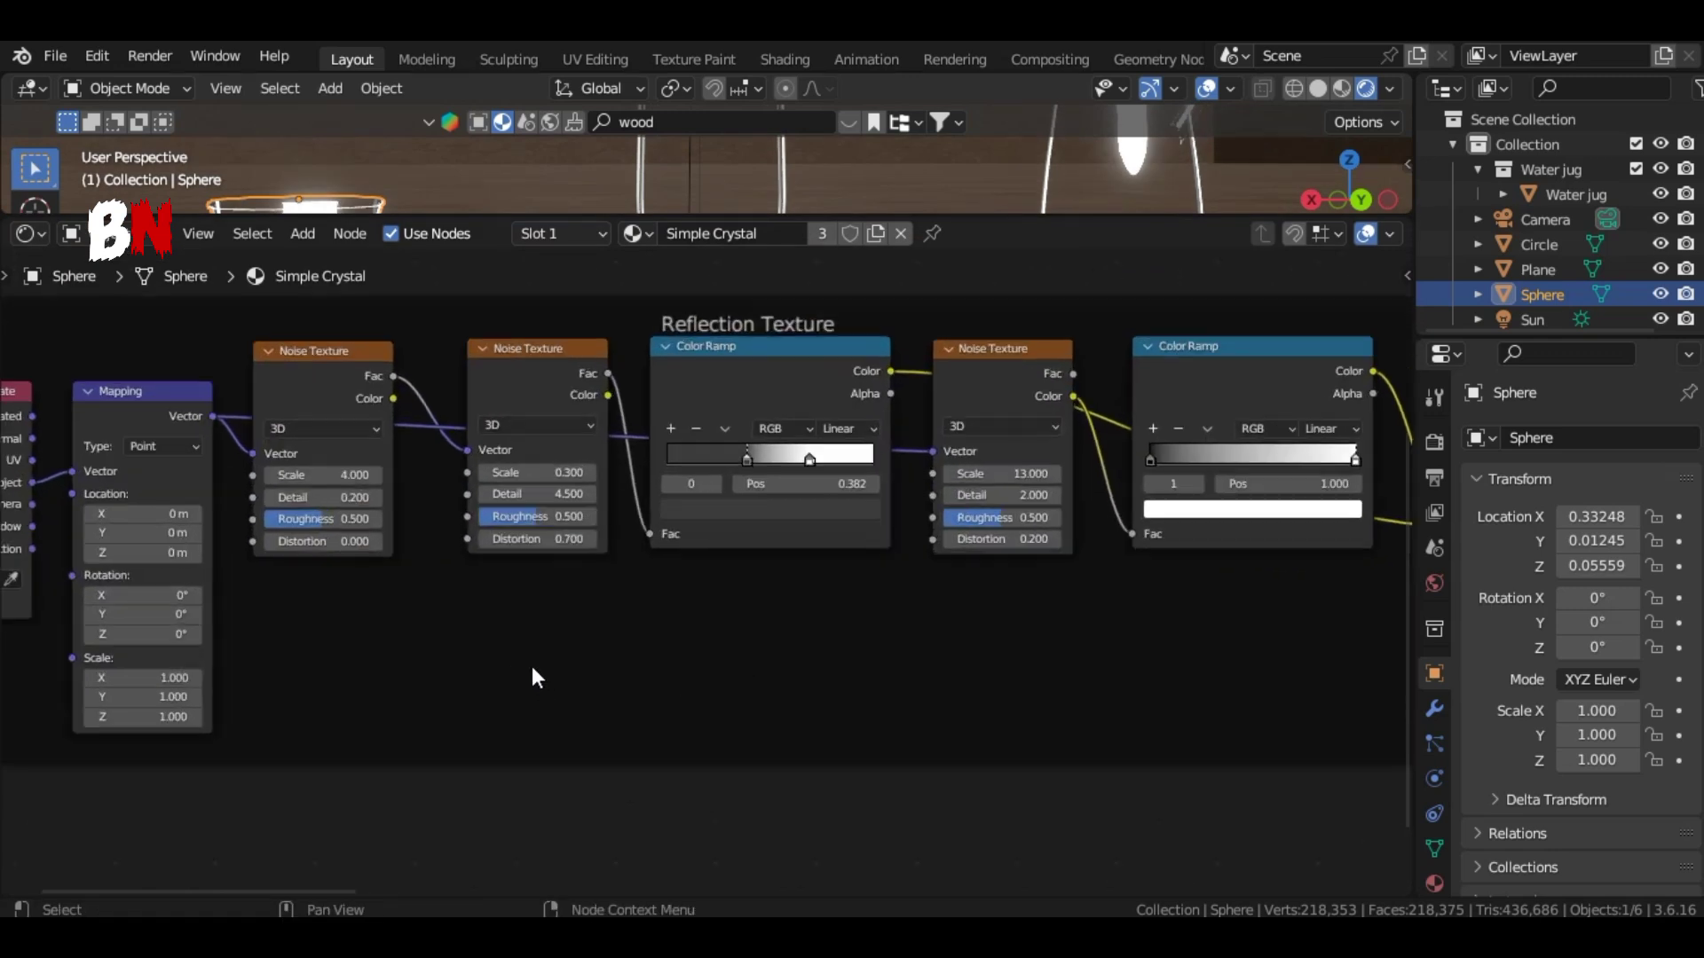
{"action": "scroll", "coordinate": [531, 667], "scroll_direction": "up", "scroll_amount": 1}
{"action": "middle_click_drag", "start_coordinate": [531, 667], "coordinate": [994, 712]}
{"action": "middle_click_drag", "start_coordinate": [1106, 729], "coordinate": [1041, 616]}
{"action": "scroll", "coordinate": [1091, 648], "scroll_direction": "down", "scroll_amount": 5}
{"action": "middle_click_drag", "start_coordinate": [1138, 677], "coordinate": [504, 710]}
{"action": "scroll", "coordinate": [506, 713], "scroll_direction": "up", "scroll_amount": 3}
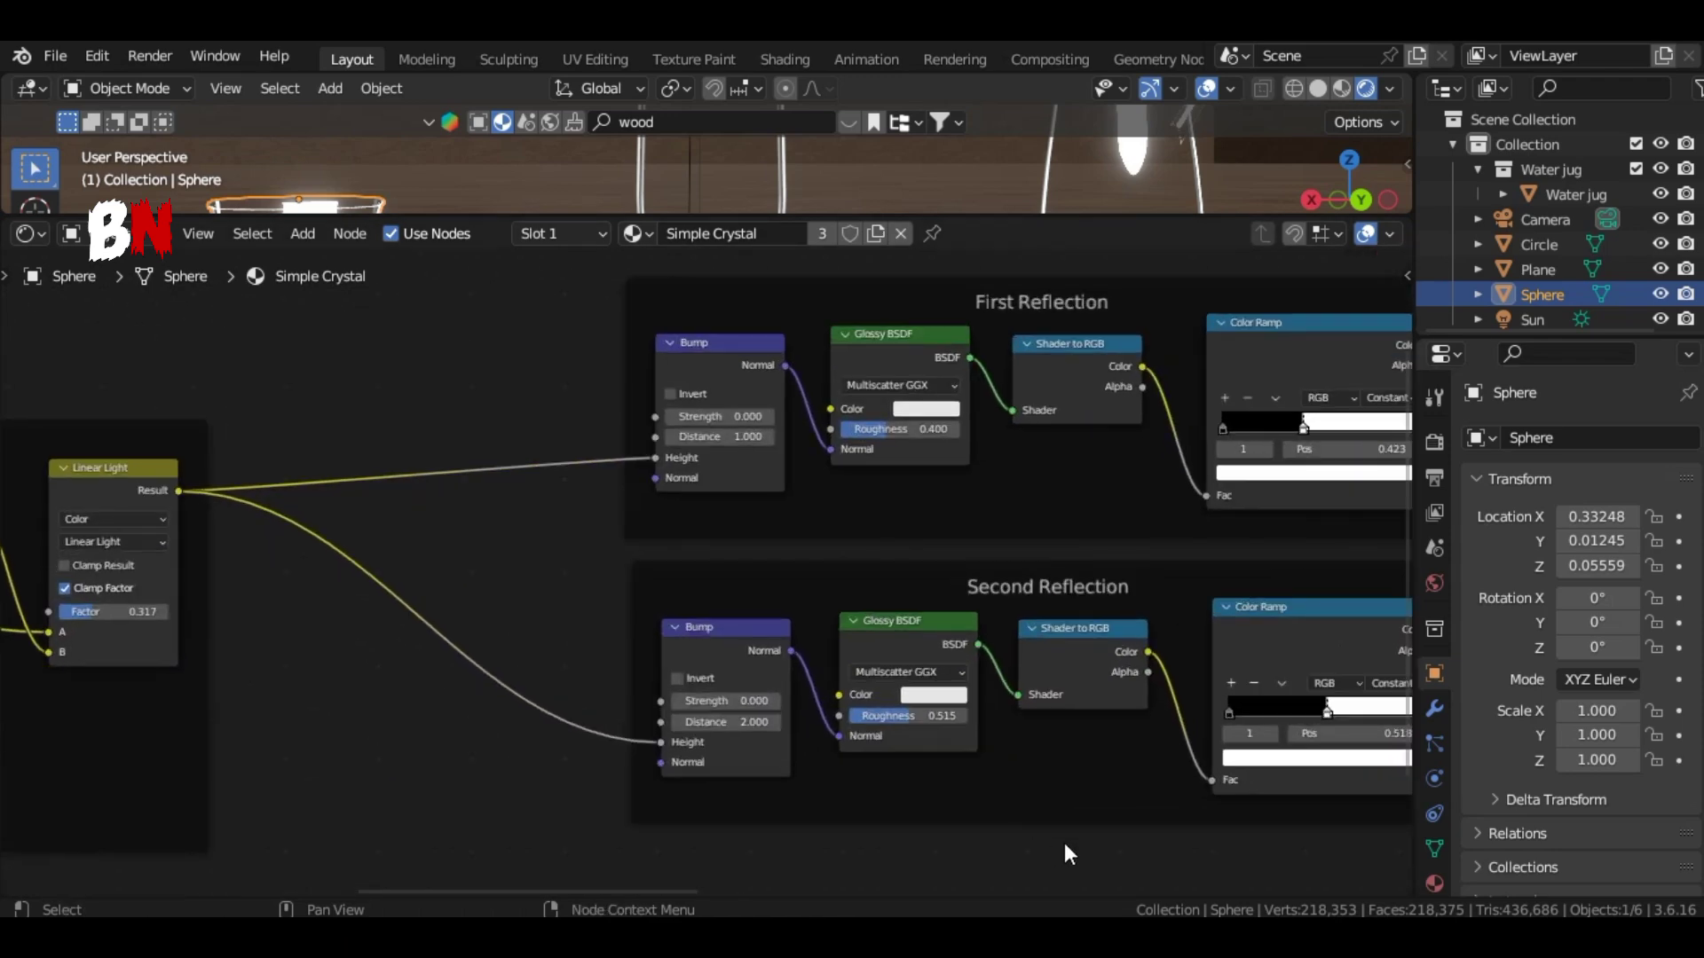
{"action": "middle_click_drag", "start_coordinate": [1066, 844], "coordinate": [27, 621]}
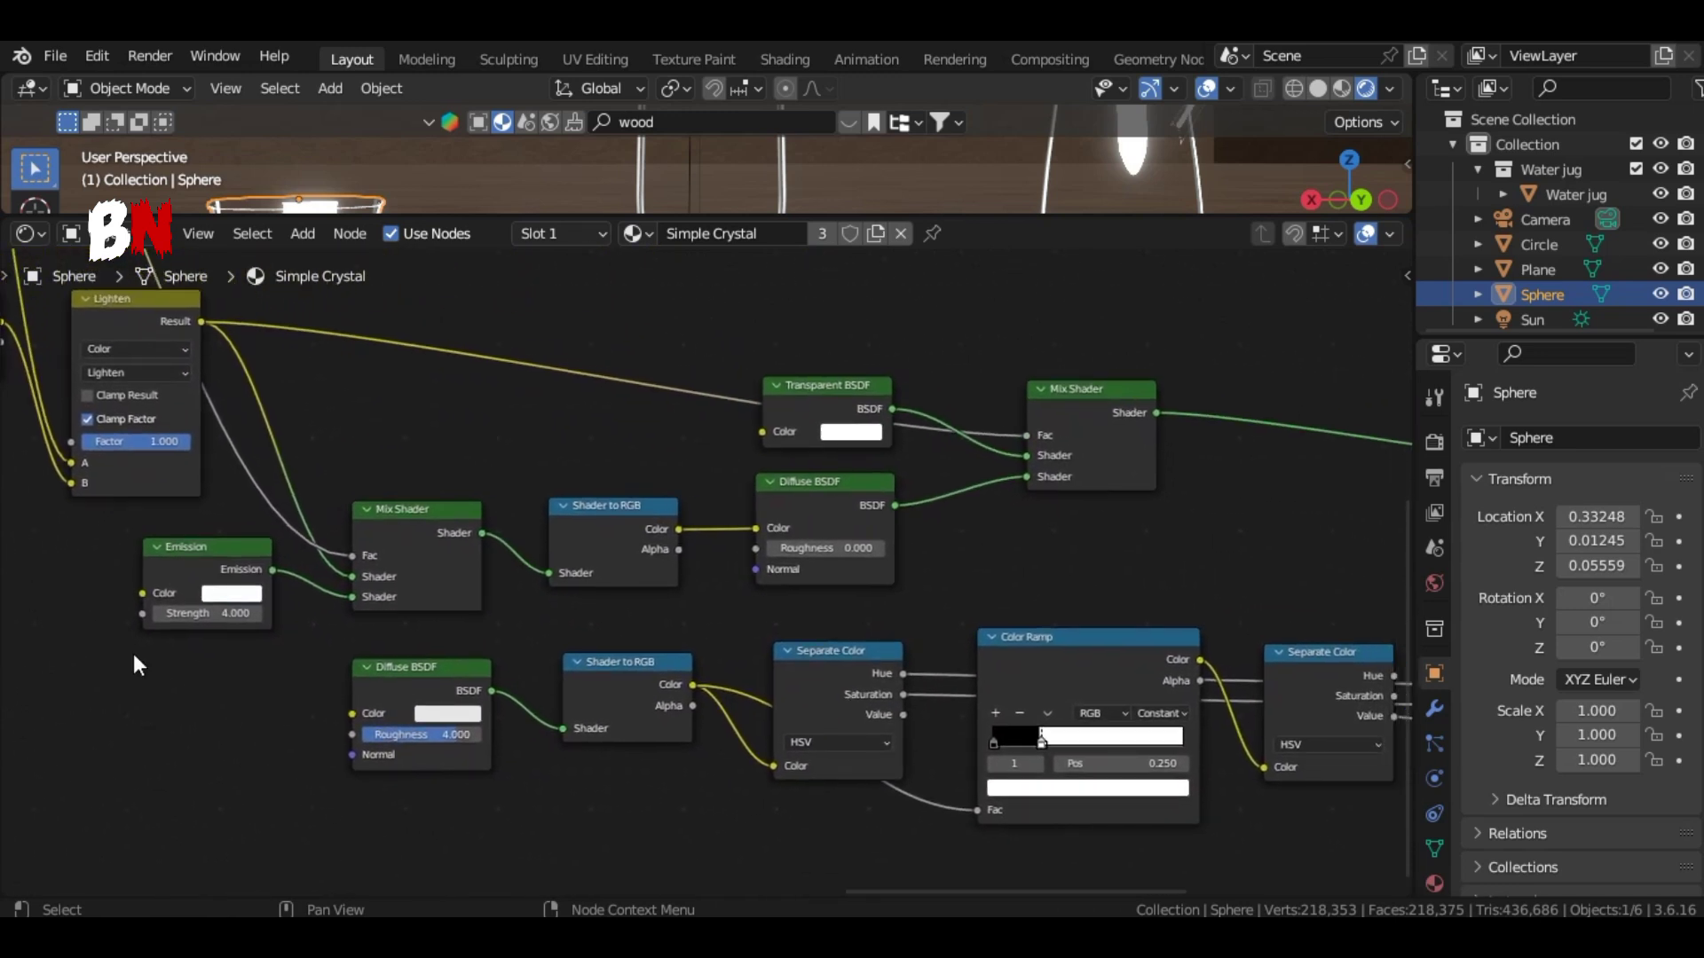
Step: Examine the Simple Crystal nodes from the Lighten and Emission nodes to the Material Output, including an overview of the whole node tree
{"action": "scroll", "coordinate": [609, 818], "scroll_direction": "up", "scroll_amount": 1}
{"action": "middle_click_drag", "start_coordinate": [610, 818], "coordinate": [255, 764]}
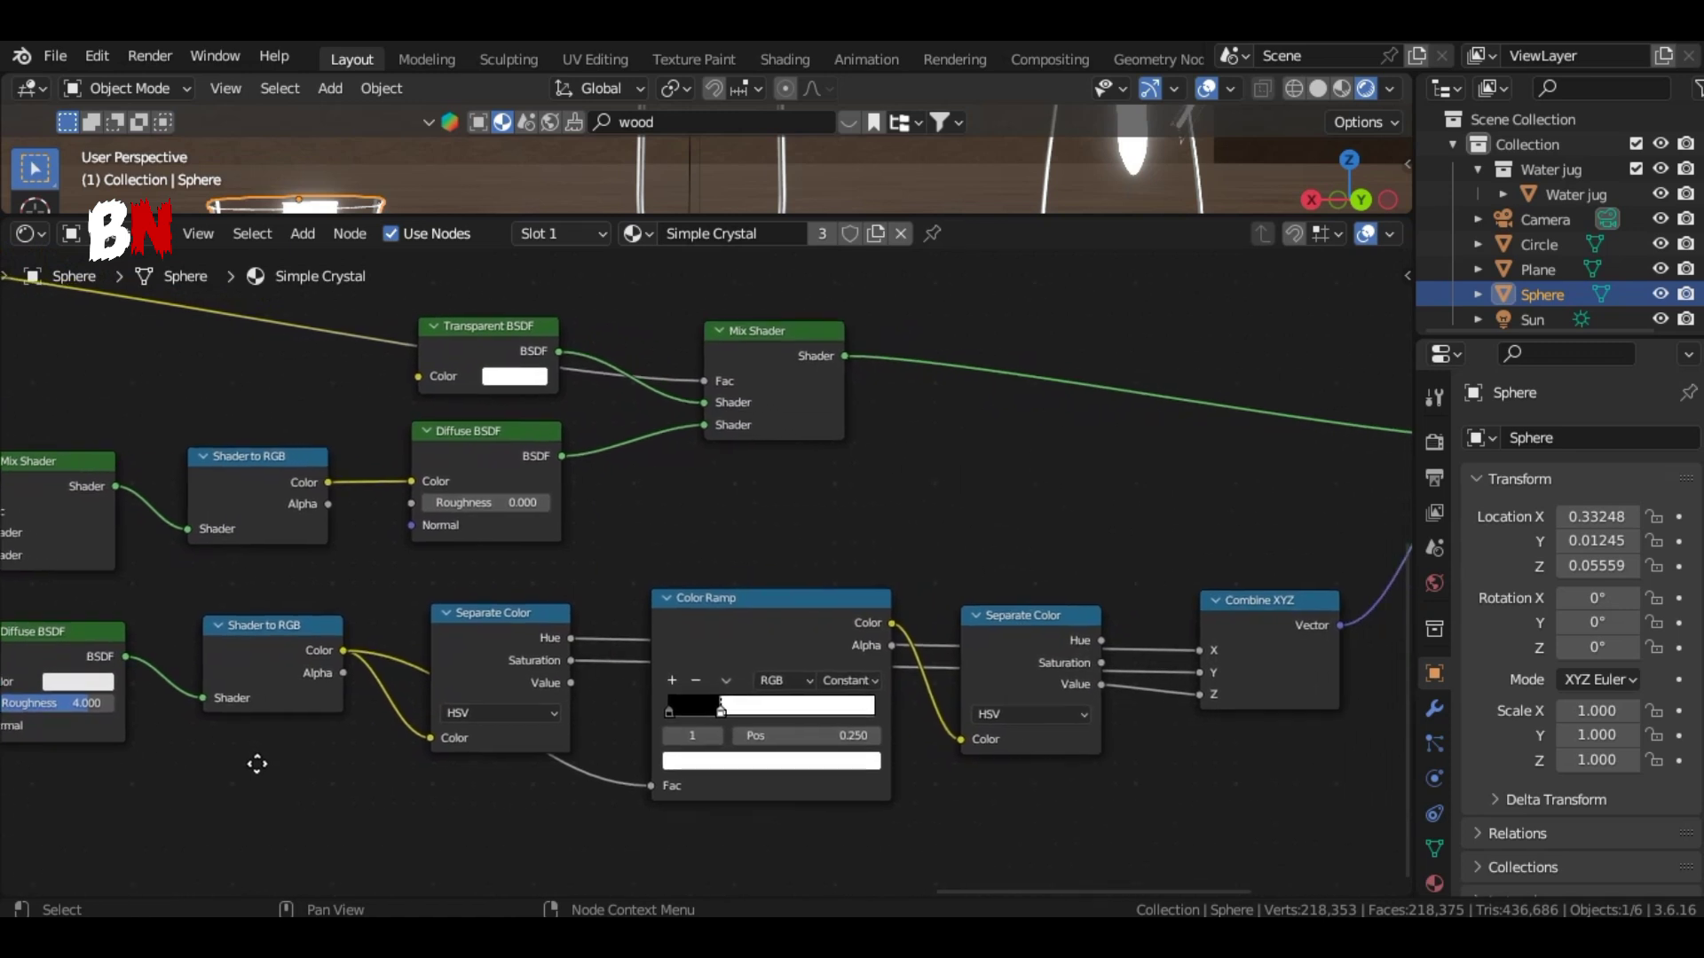
{"action": "middle_click_drag", "start_coordinate": [1308, 830], "coordinate": [871, 810]}
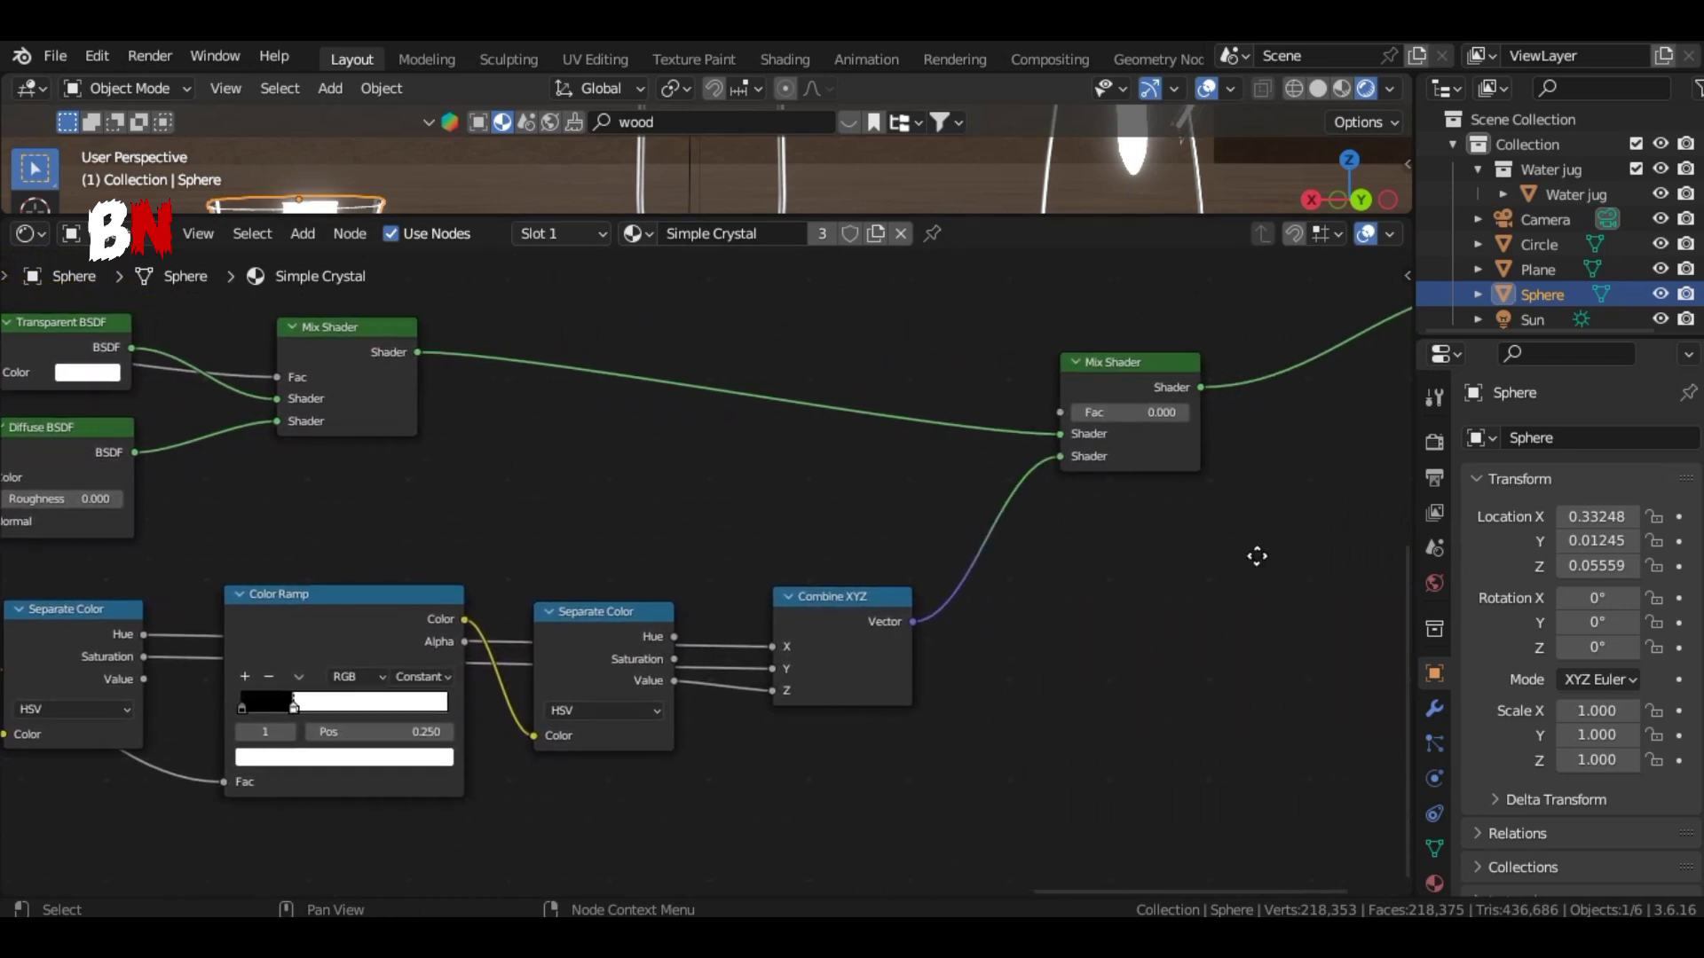
{"action": "middle_click_drag", "start_coordinate": [1255, 559], "coordinate": [886, 707]}
{"action": "scroll", "coordinate": [874, 677], "scroll_direction": "down", "scroll_amount": 2}
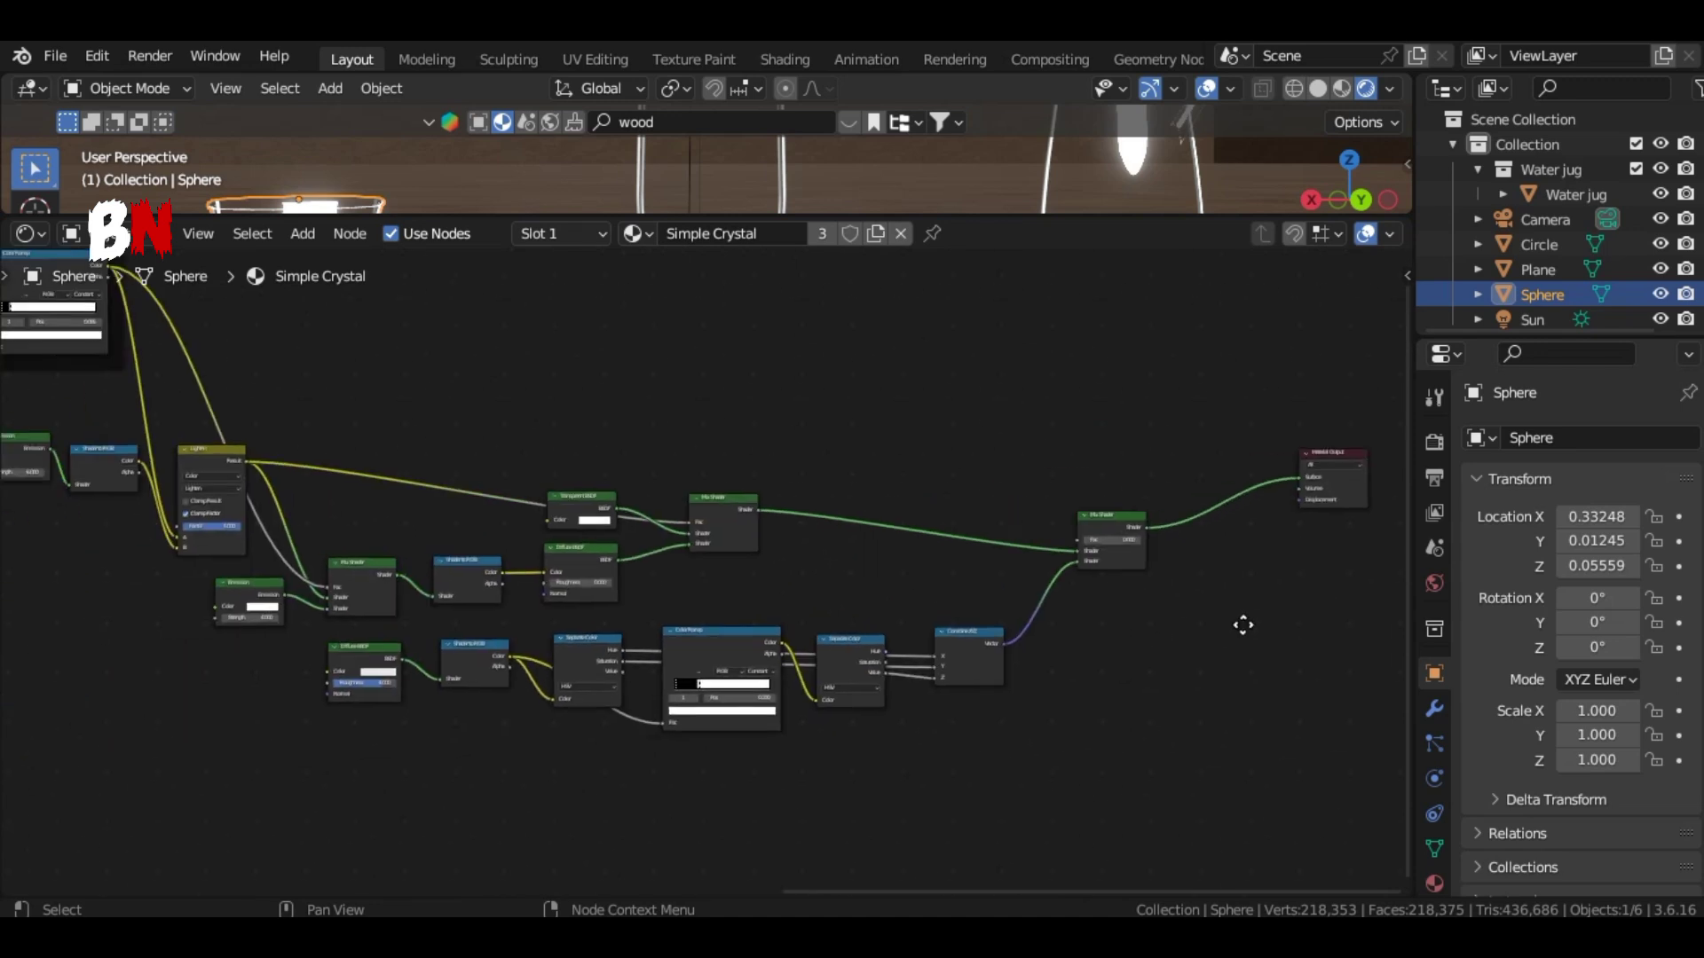
{"action": "middle_click_drag", "start_coordinate": [1242, 624], "coordinate": [1159, 643], "text": "ctrl"}
{"action": "key", "text": "ctrl+space"}
{"action": "middle_click_drag", "start_coordinate": [1277, 662], "coordinate": [1670, 612]}
{"action": "key", "text": "ctrl+space"}
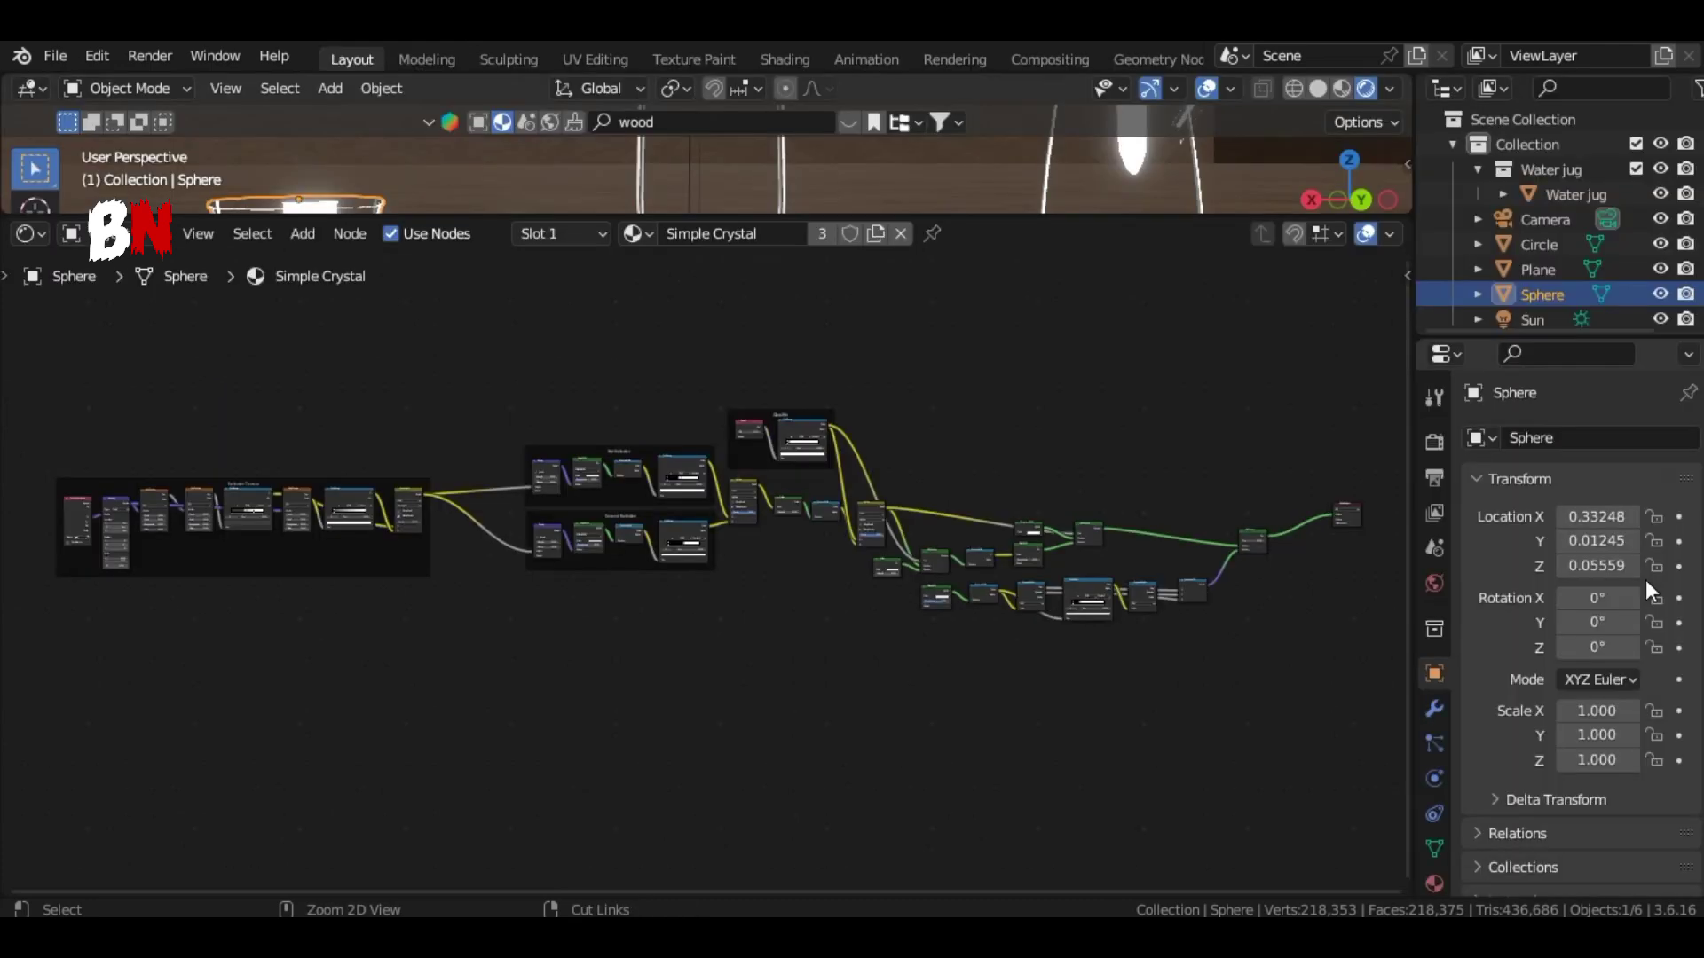
Step: Enlarge the 3D viewport over the shader editor and inspect the glass bowl, jar and water jug from several angles
{"action": "left_click_drag", "start_coordinate": [1121, 218], "coordinate": [1109, 863]}
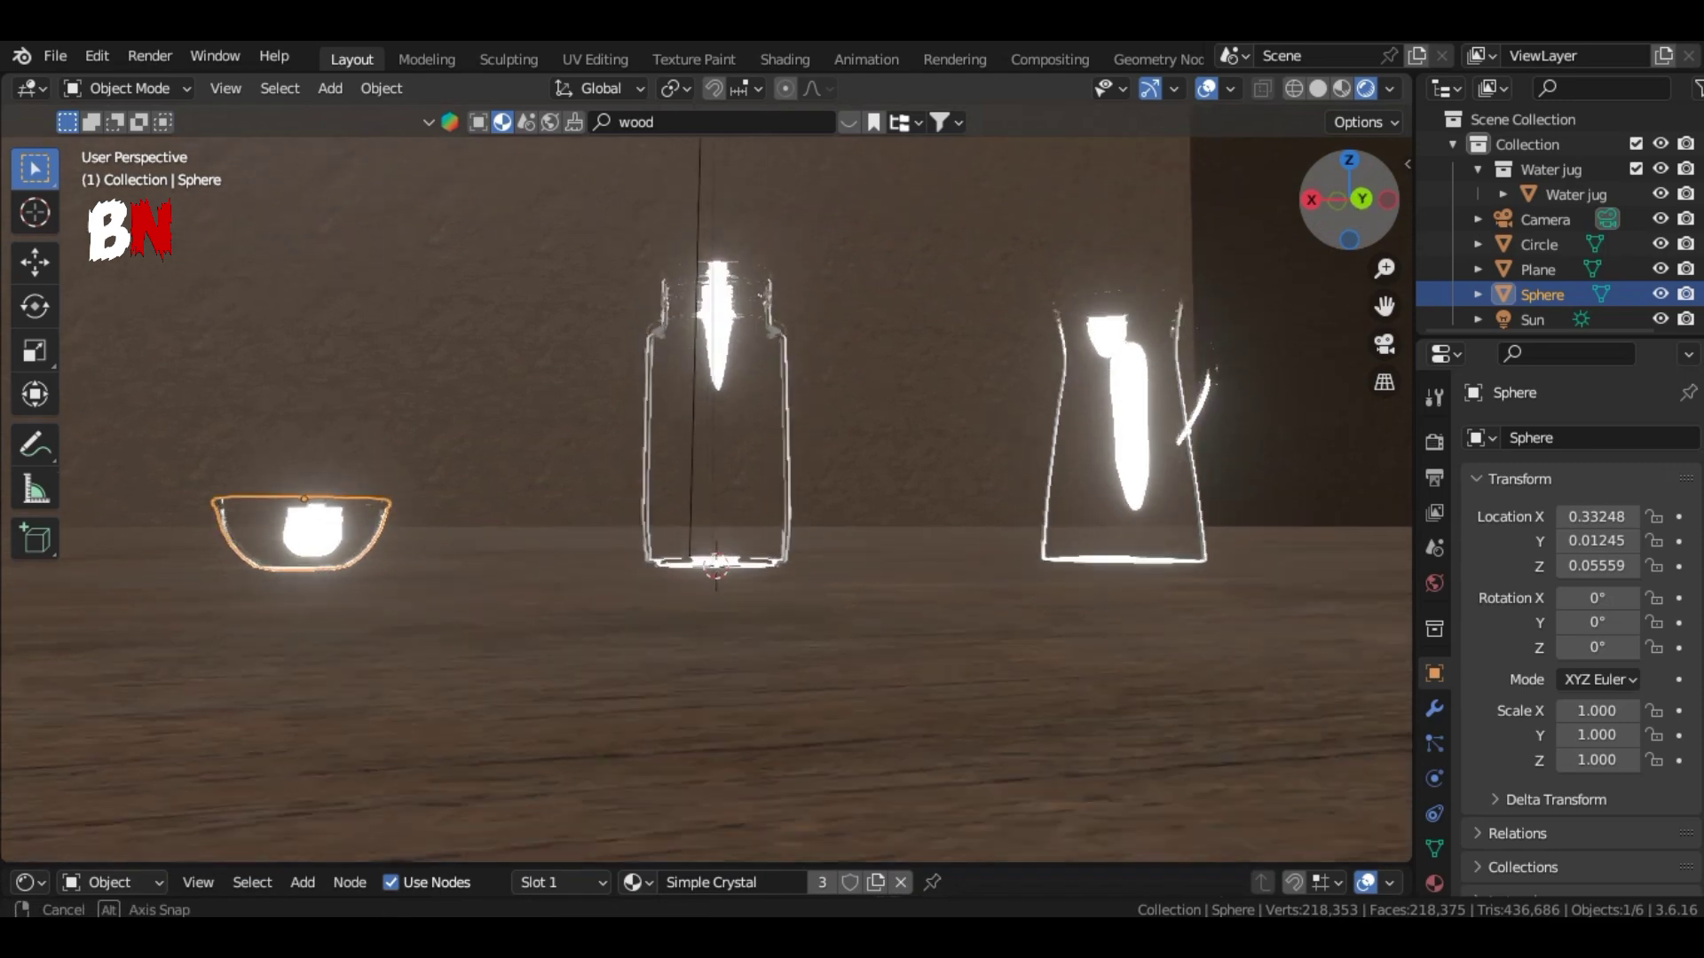
{"action": "middle_click_drag", "start_coordinate": [799, 497], "coordinate": [874, 626]}
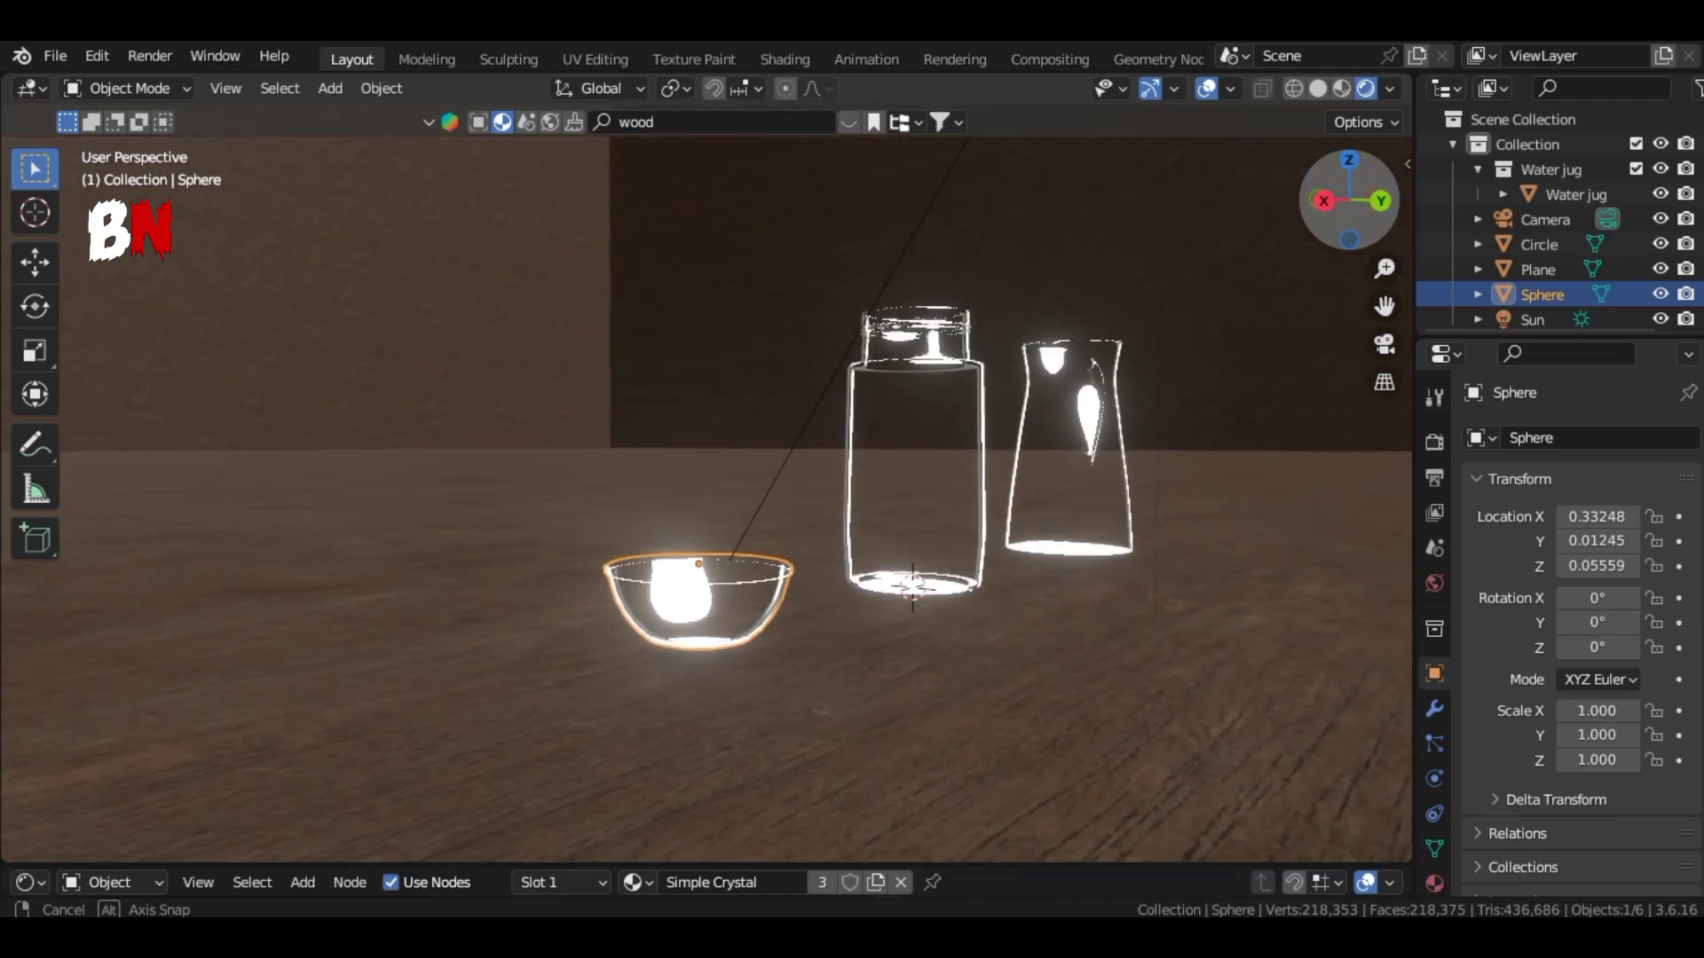
{"action": "middle_click_drag", "start_coordinate": [874, 627], "coordinate": [945, 648]}
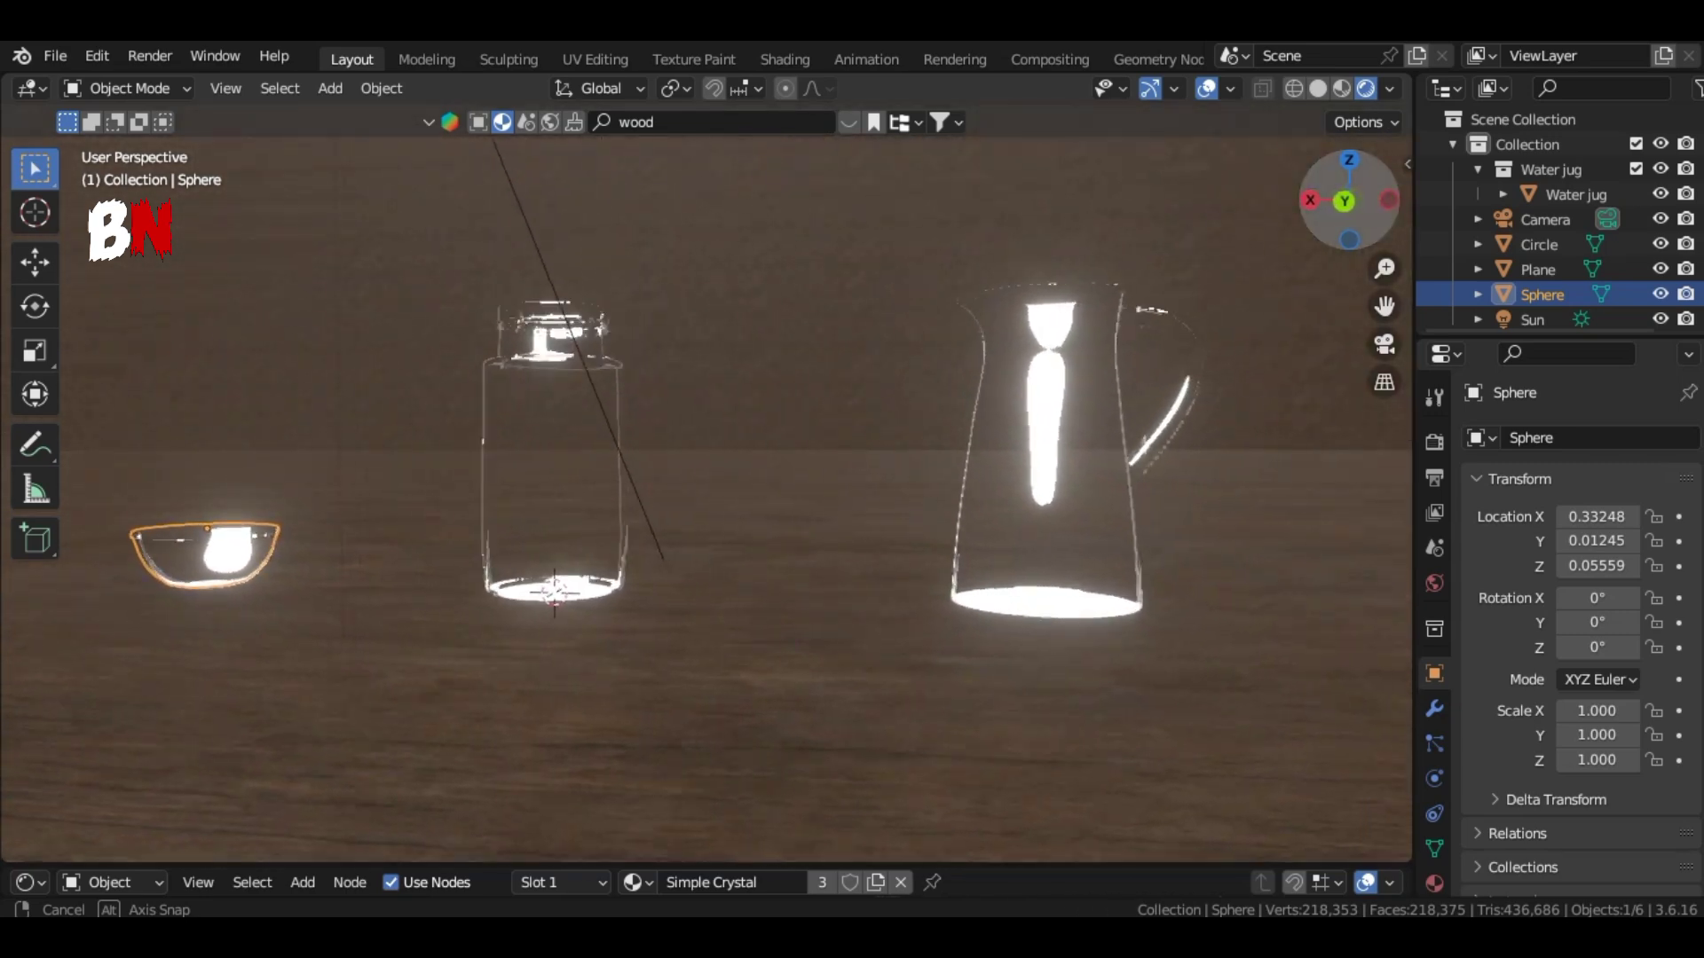